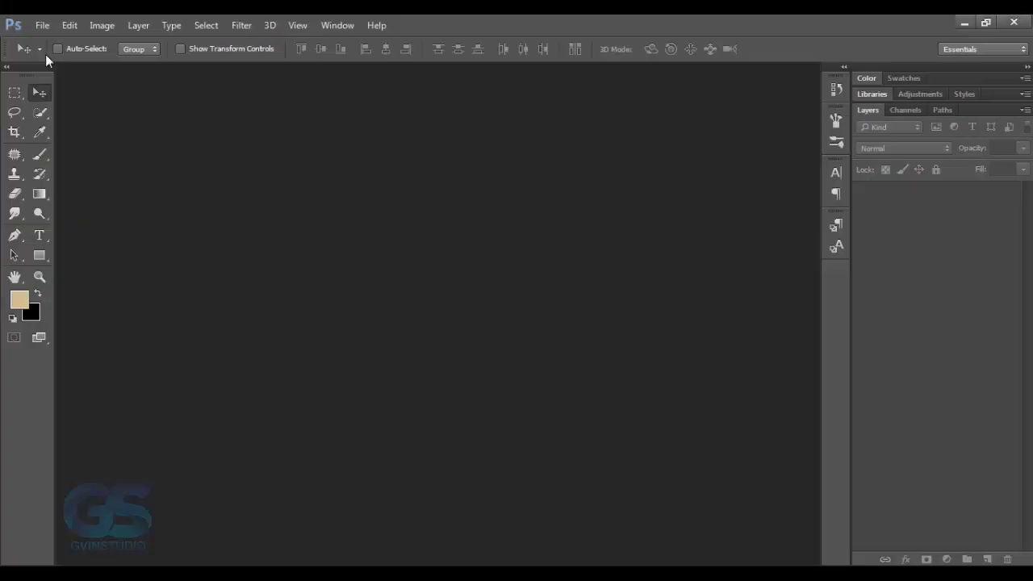
Set up a new 1500 × 1000 px RGB document at 300 pixels per inch.
click(42, 25)
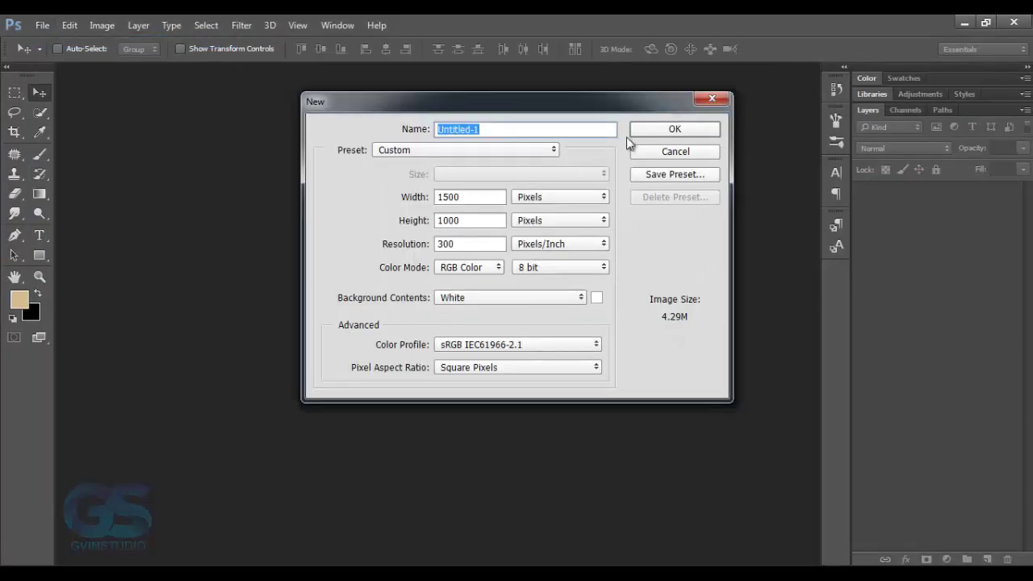
Create the new blank document and open the desert rock photo.
click(678, 128)
click(42, 25)
click(60, 58)
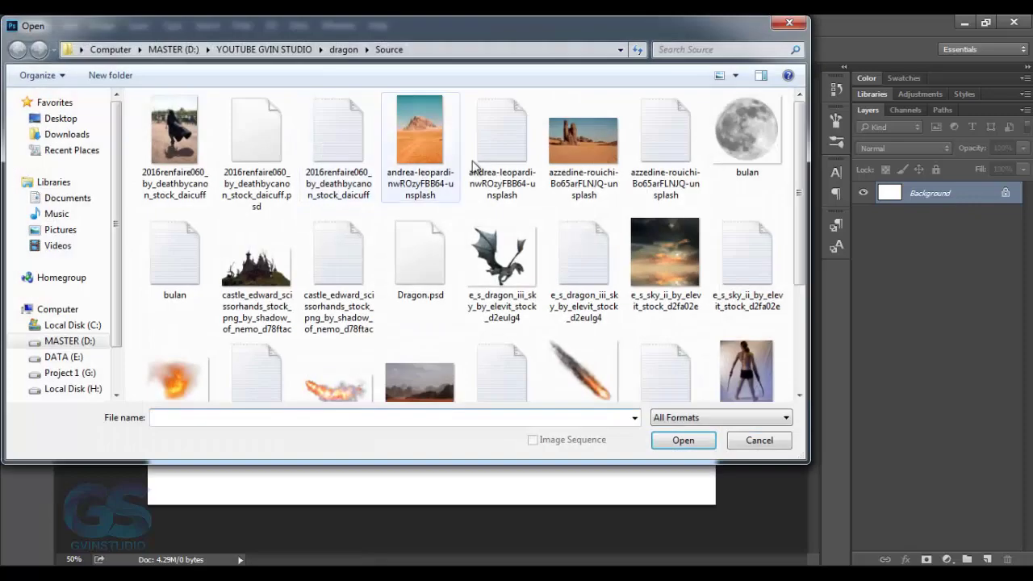
click(583, 142)
click(683, 438)
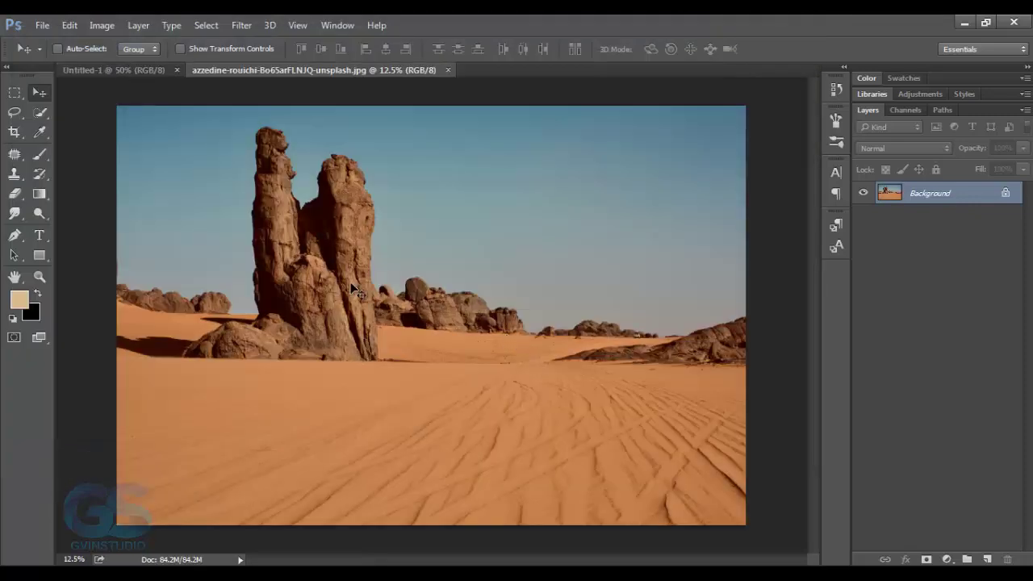
Select the lower sand strip and move it into Untitled-1 as Layer 1.
key(m)
drag(112, 377, 746, 531)
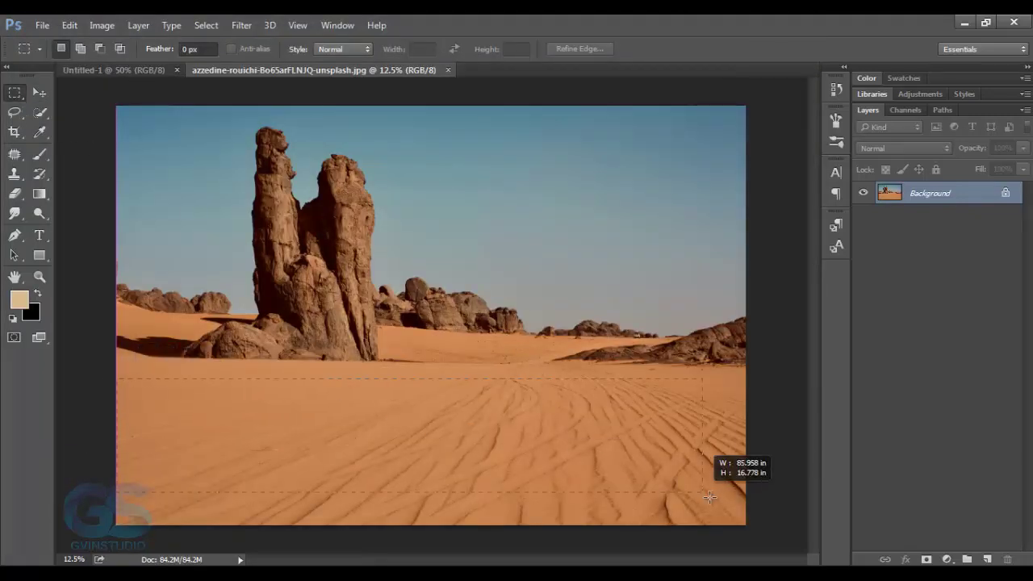
key(v)
drag(615, 480, 424, 369)
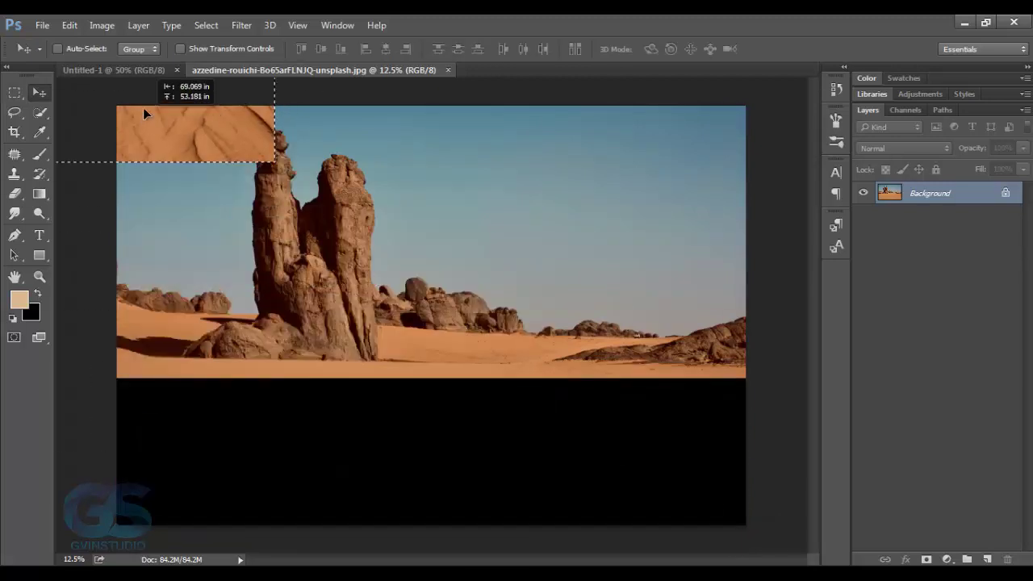
key(ctrl+t)
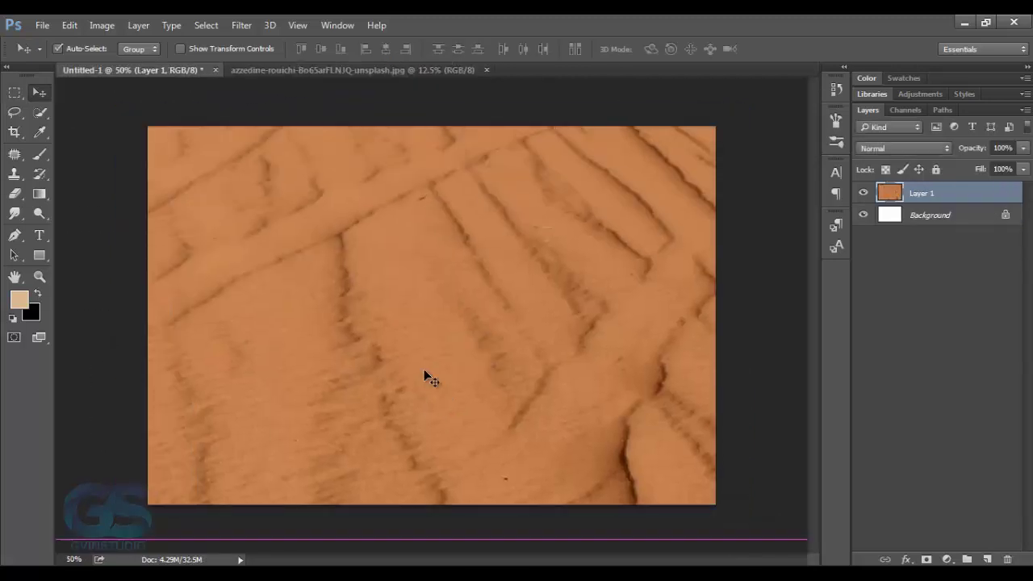
Scale the sand to the bottom of the canvas, stretching past both side edges.
mouse_move(219, 53)
mouse_down()
mouse_move(175, 164)
mouse_move(686, 365)
mouse_up()
drag(213, 50, 198, 49)
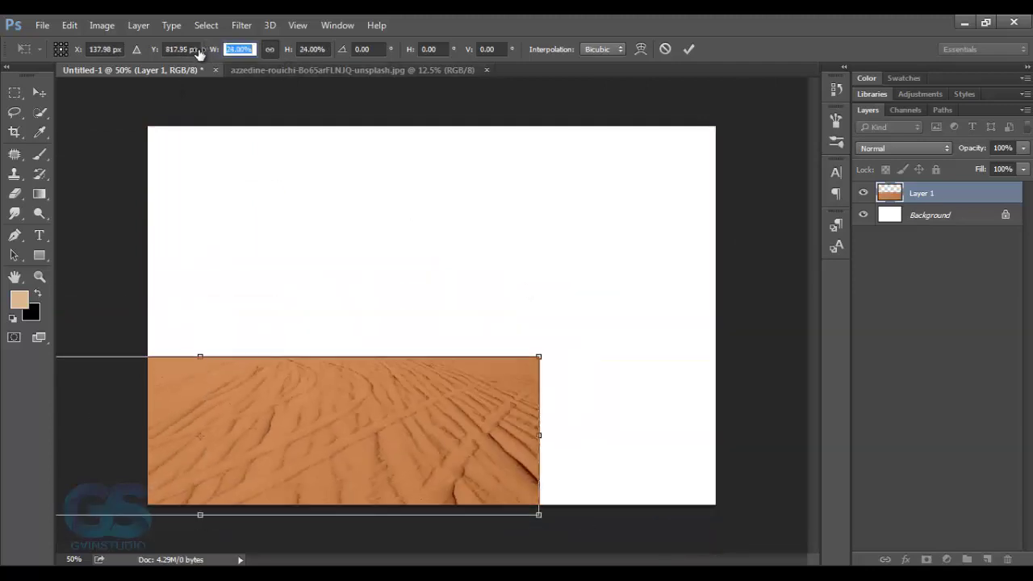
mouse_move(283, 357)
mouse_down()
mouse_move(549, 407)
mouse_move(529, 396)
mouse_up()
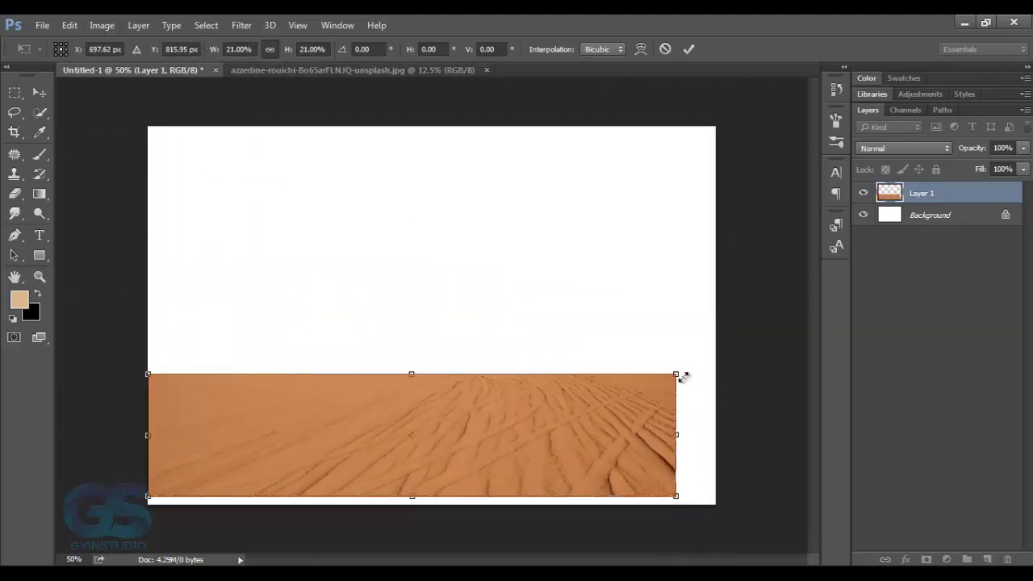
drag(678, 371, 761, 354)
drag(175, 346, 101, 331)
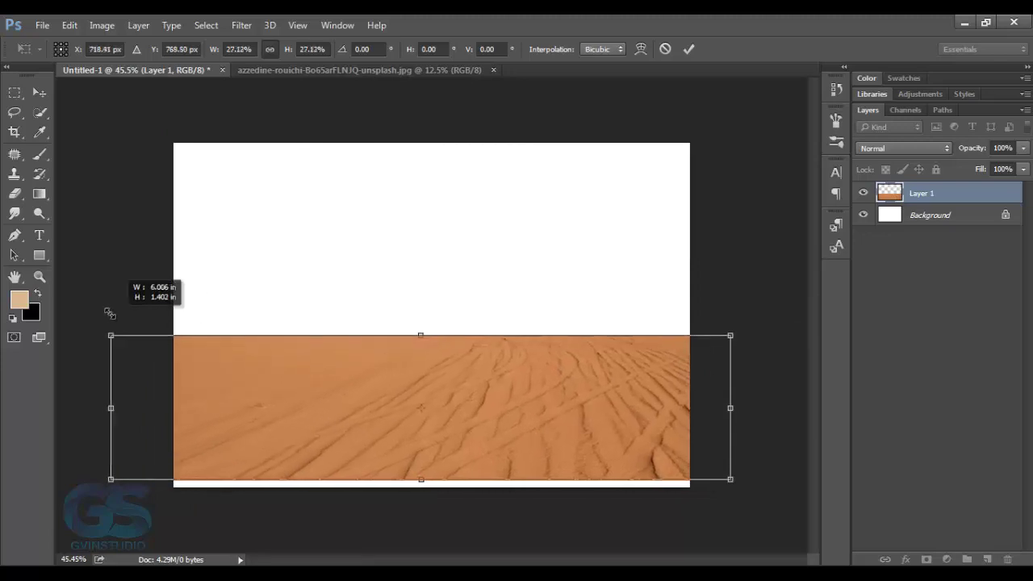
drag(316, 398, 315, 406)
Warp the sand's top into a dune raised at left and sloping down right, then commit.
right_click(314, 403)
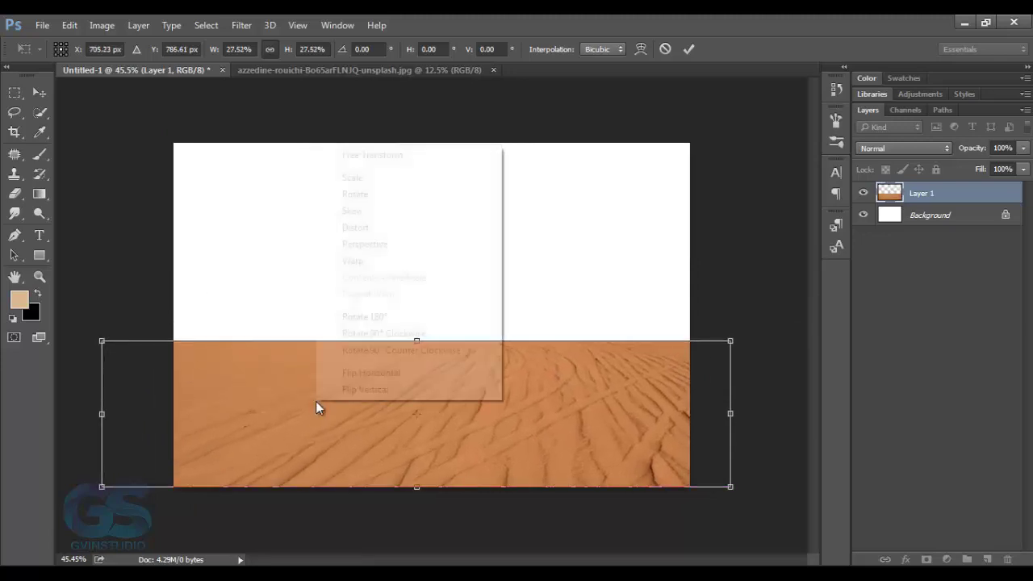
click(359, 260)
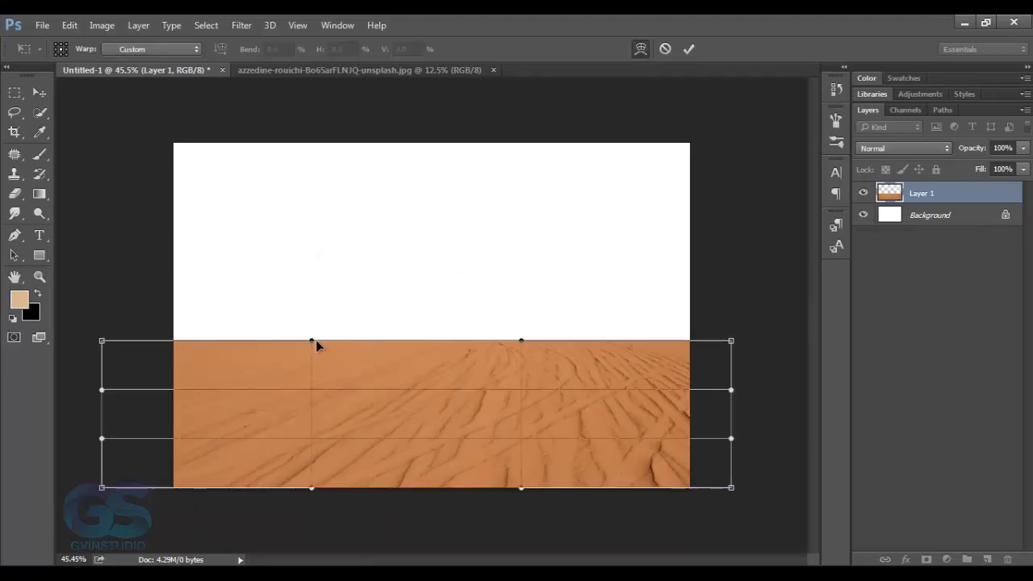
drag(312, 340, 311, 376)
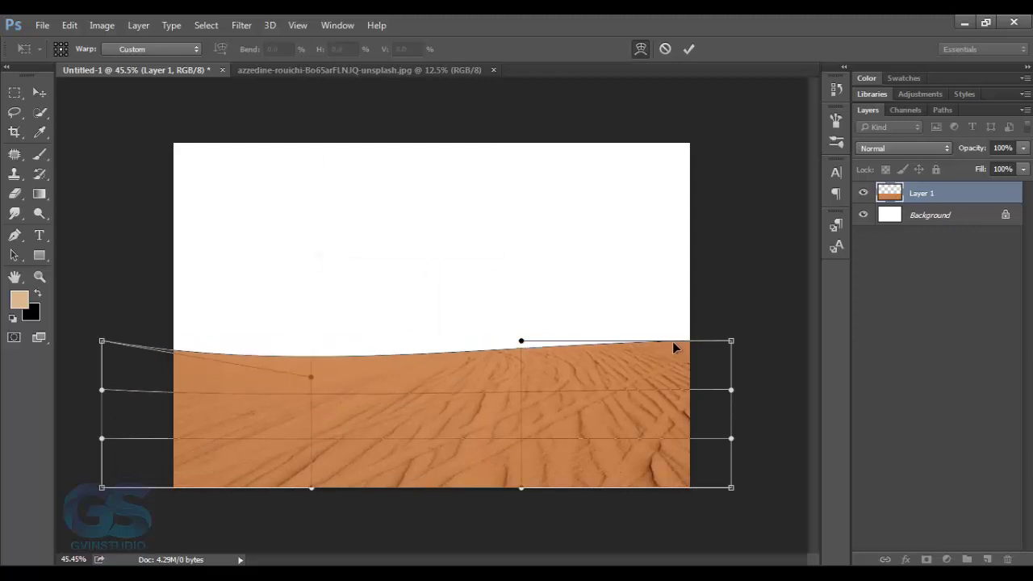
drag(674, 347, 662, 447)
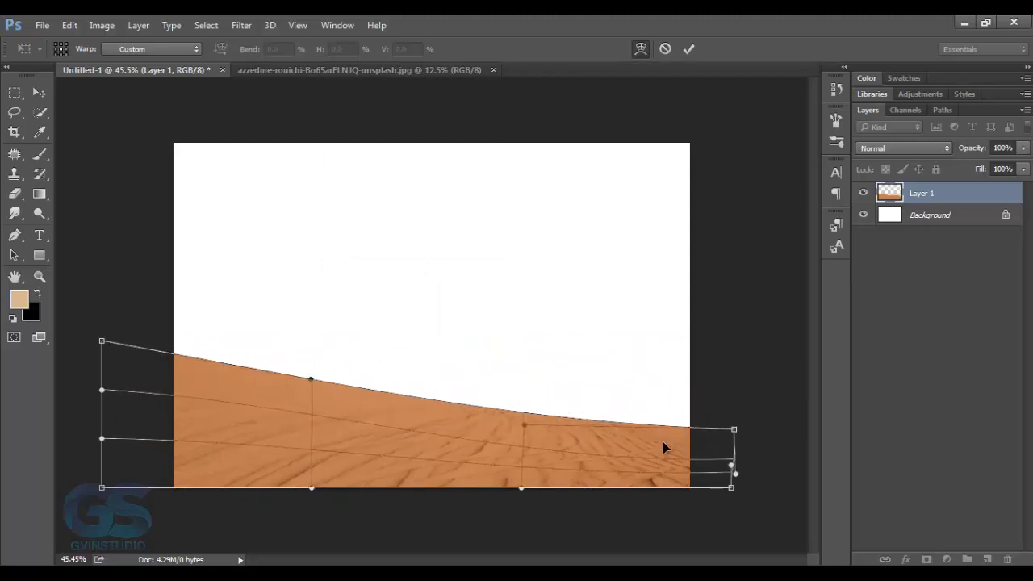
drag(326, 401, 319, 421)
drag(676, 448, 674, 468)
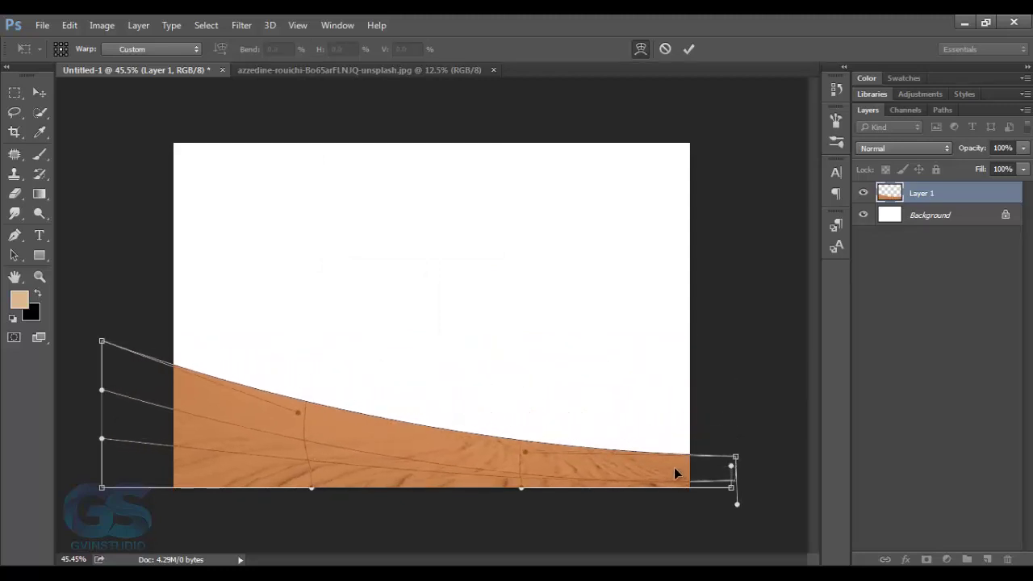
drag(106, 341, 111, 325)
drag(474, 446, 491, 450)
click(689, 51)
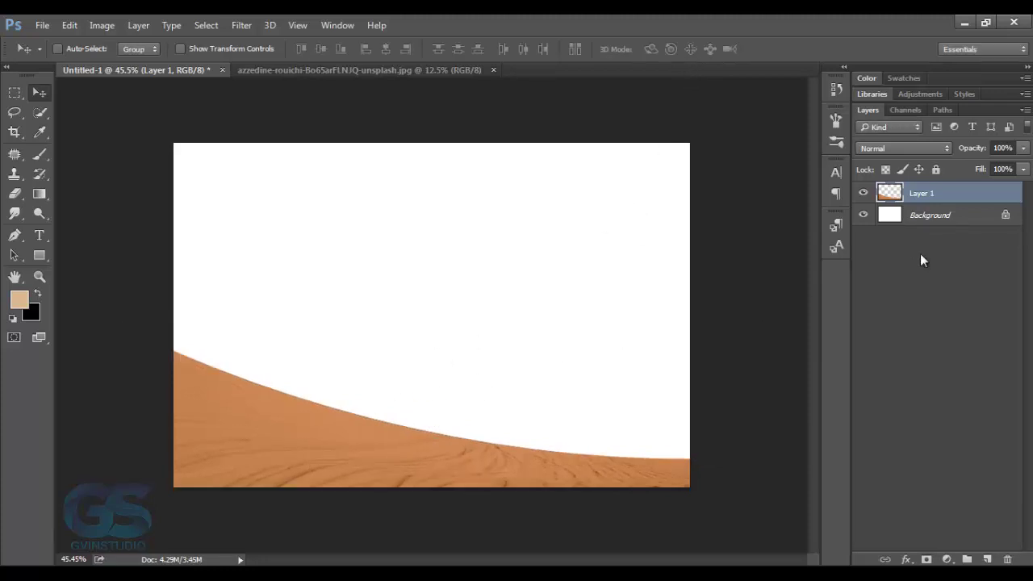
Duplicate the dune, flip it horizontally, place it below the original and shift it right.
drag(946, 202, 986, 559)
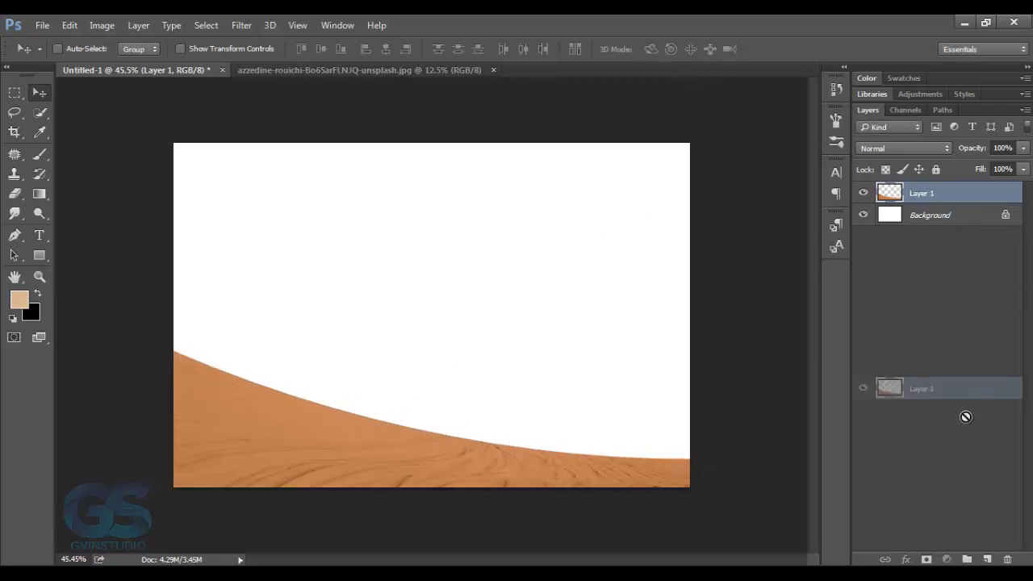
key(ctrl+t)
right_click(615, 351)
click(628, 329)
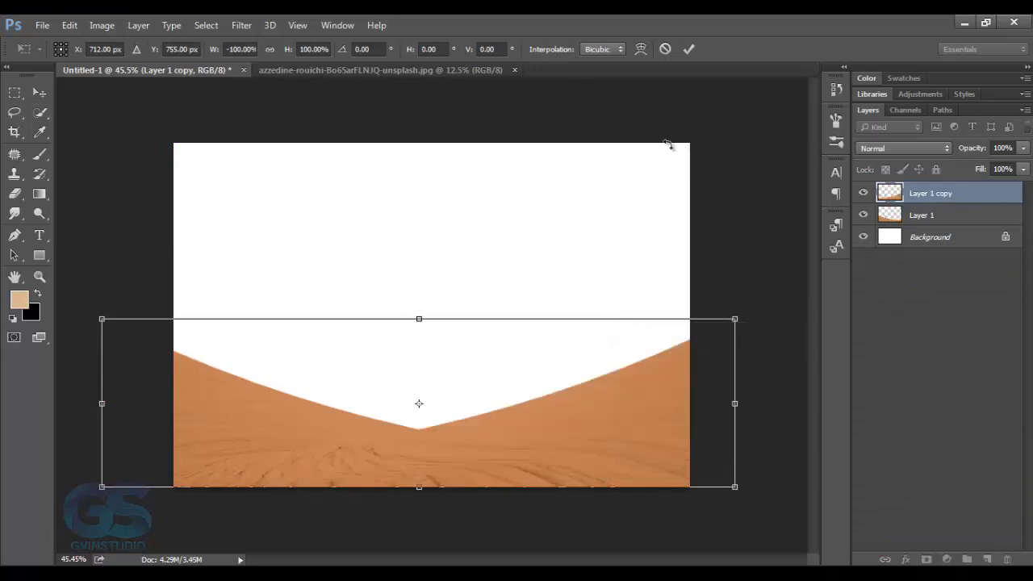
key(Return)
drag(928, 200, 927, 219)
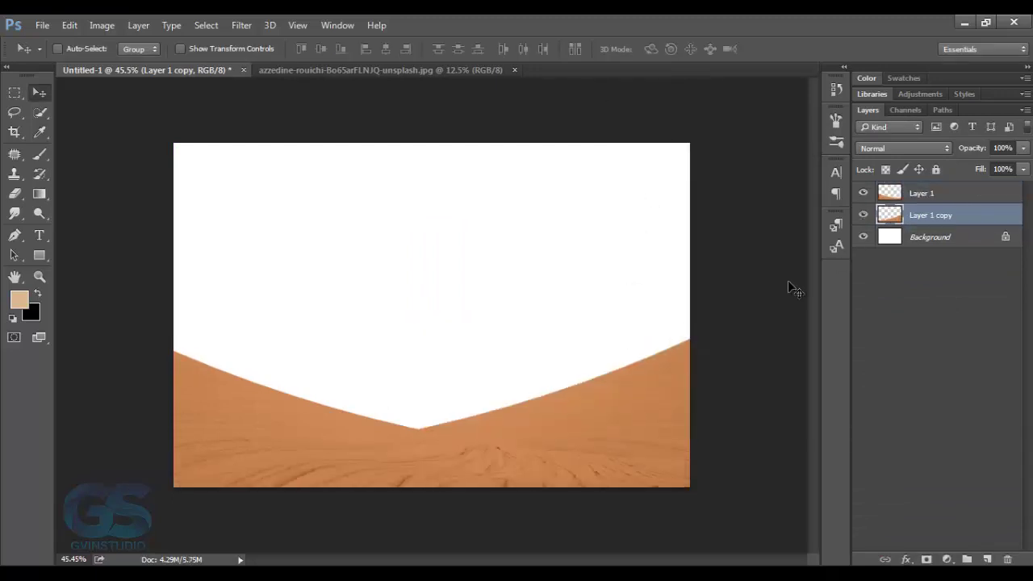
mouse_move(661, 383)
mouse_down()
mouse_move(679, 386)
mouse_move(671, 370)
mouse_up()
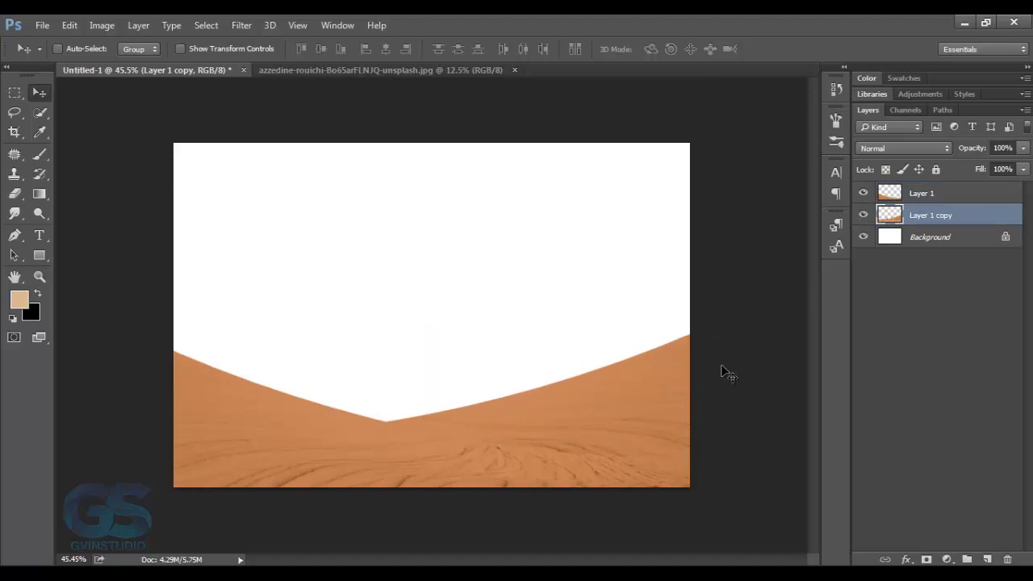
click(909, 242)
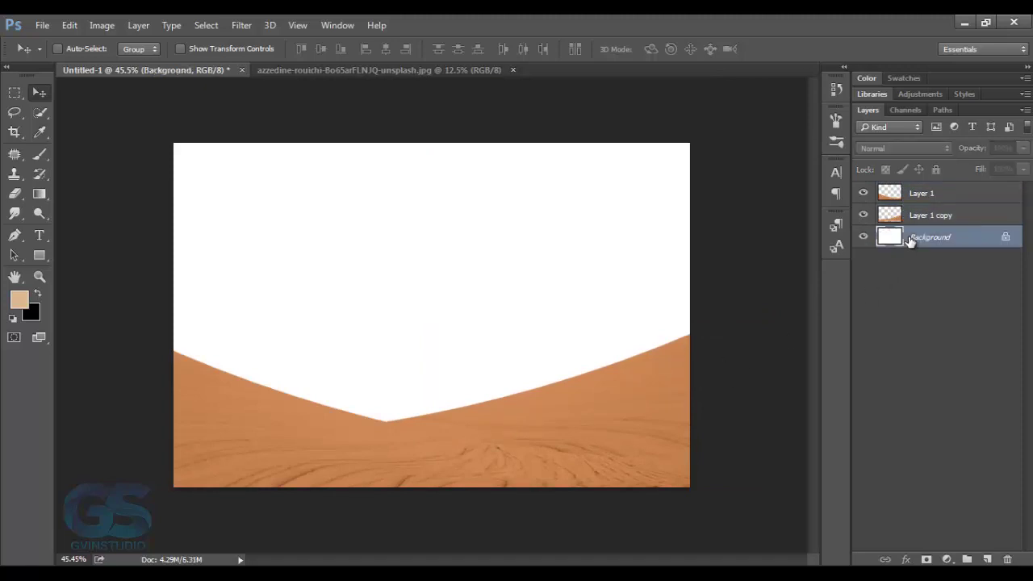
Open the stormy sky photo and drag it into the composite behind the dunes.
click(42, 25)
click(47, 57)
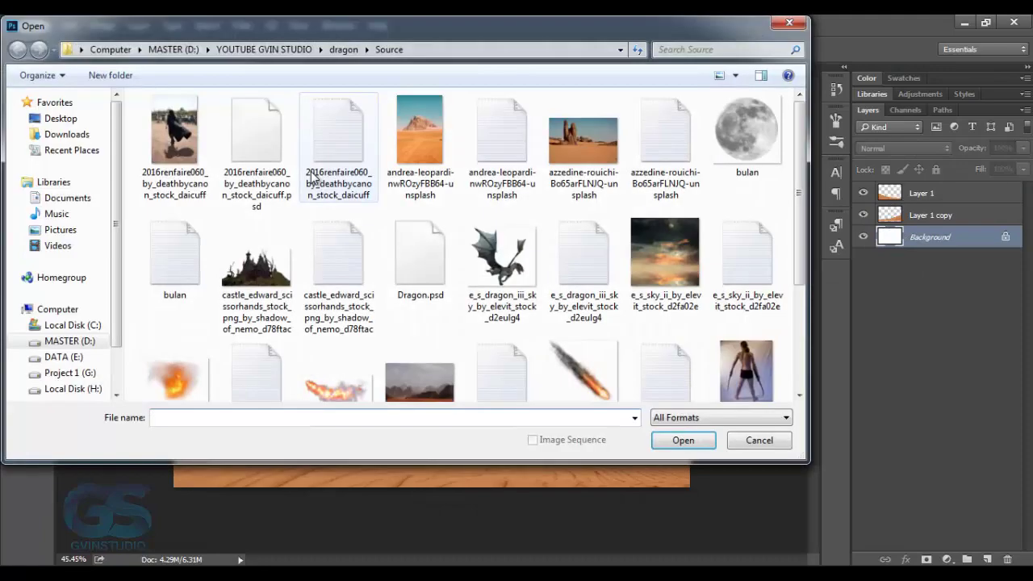
click(663, 271)
click(682, 442)
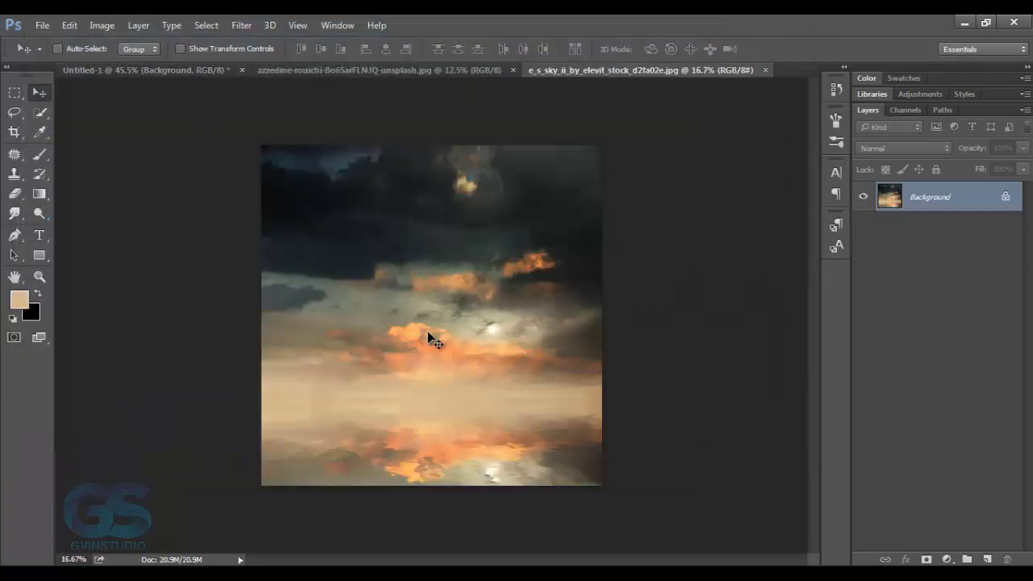
drag(229, 165, 465, 291)
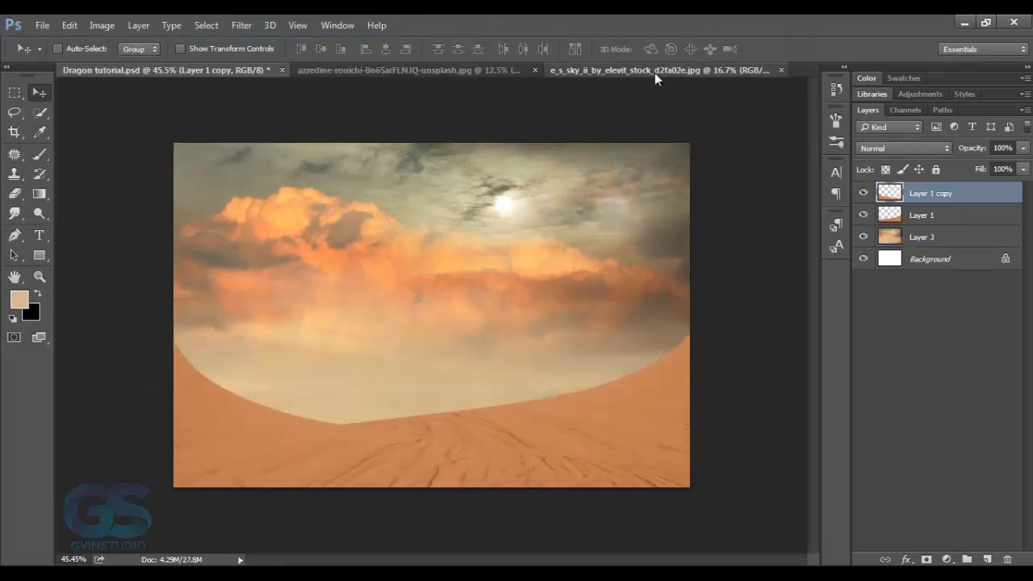
Close the sky and desert source photos and open the castle image.
click(654, 71)
click(780, 70)
click(516, 71)
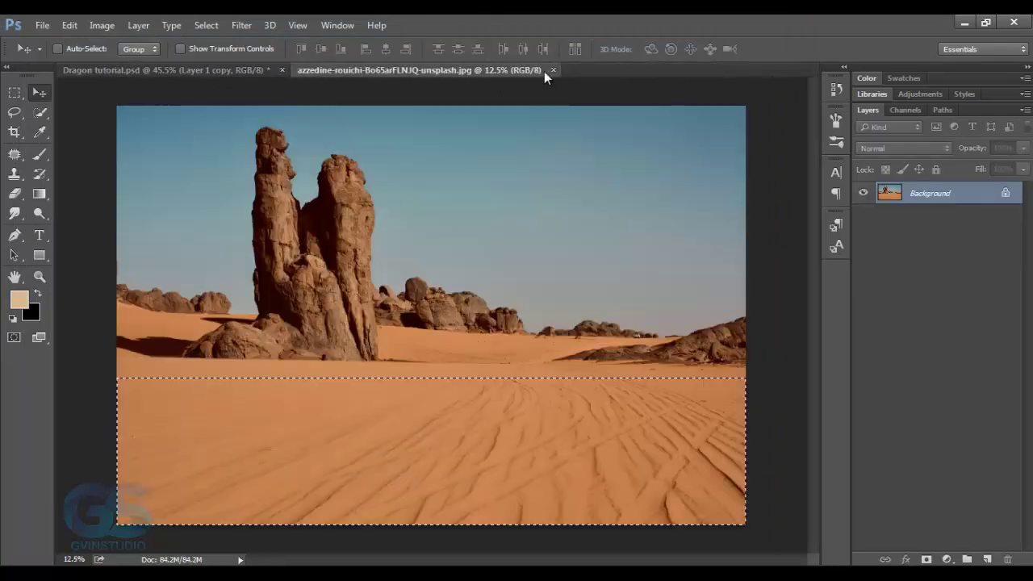
click(42, 25)
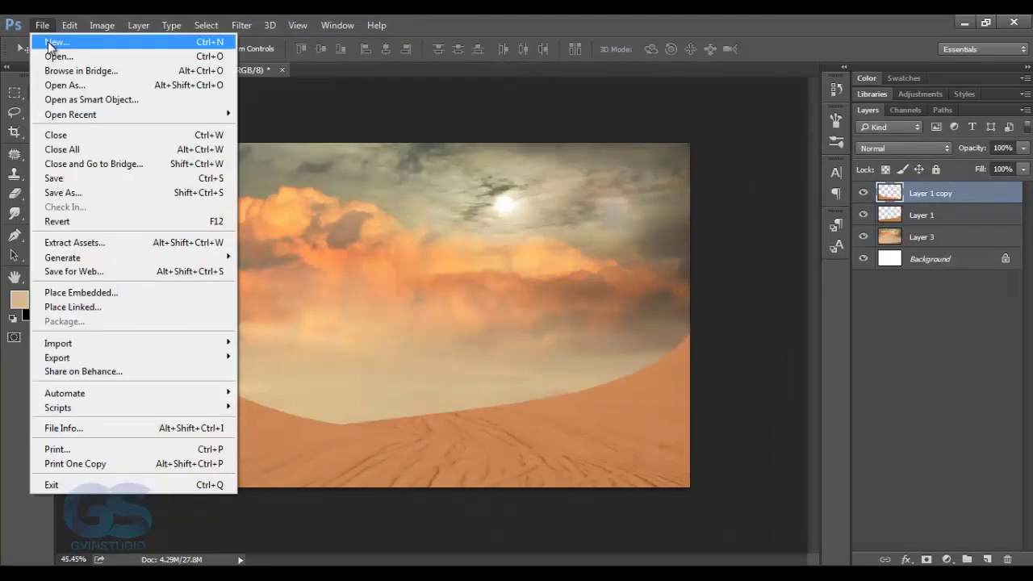
click(50, 56)
click(256, 259)
click(660, 440)
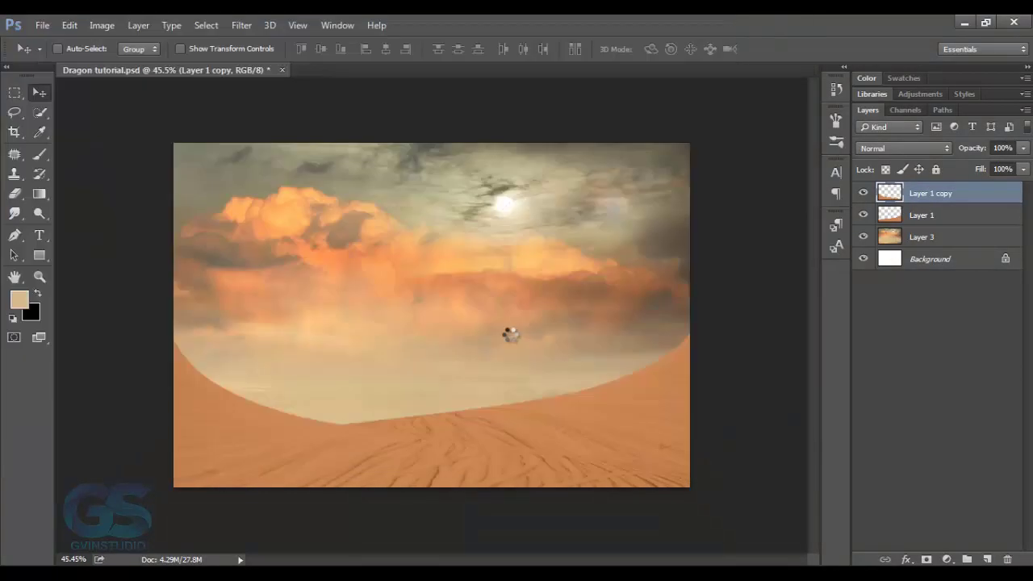
Bring the castle into the composite, below the front dune, shifted right.
mouse_move(516, 343)
mouse_down()
mouse_move(283, 109)
mouse_move(506, 300)
mouse_up()
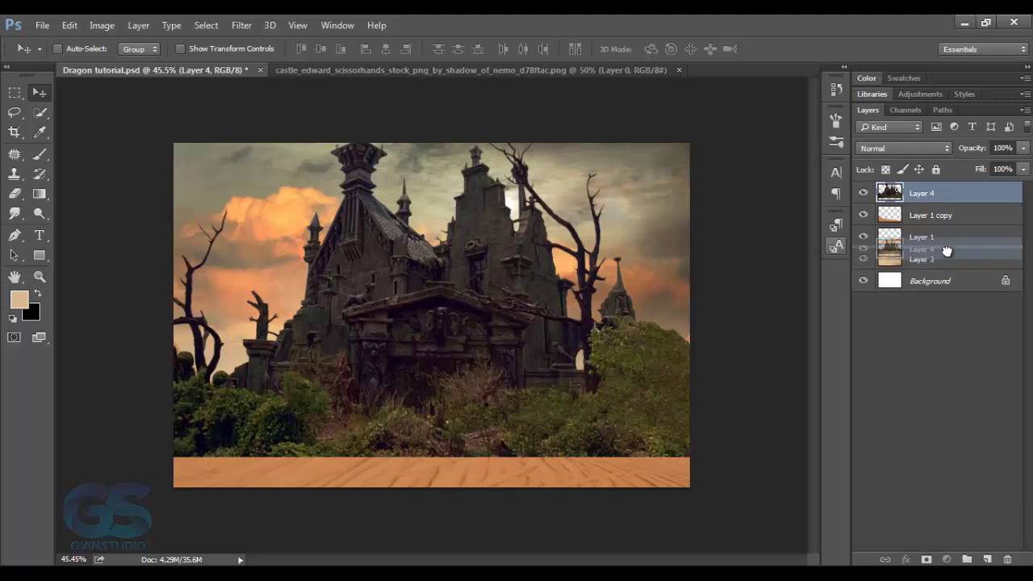
drag(950, 198, 944, 258)
drag(478, 278, 554, 286)
Shrink the castle to about 57%, set it in the dune valley, and close castle_edward.
key(ctrl+t)
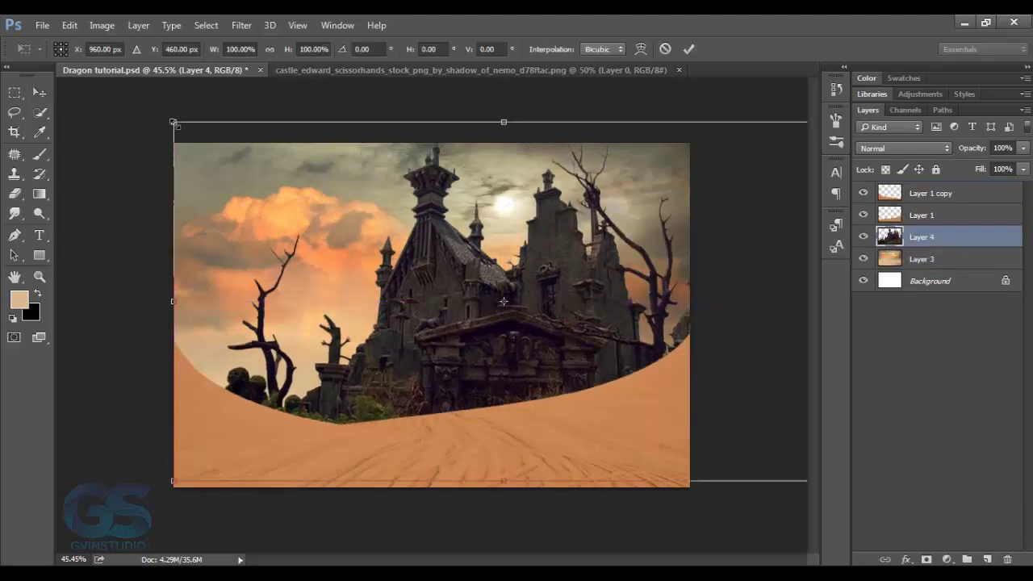
drag(173, 123, 299, 203)
drag(377, 284, 386, 291)
click(387, 290)
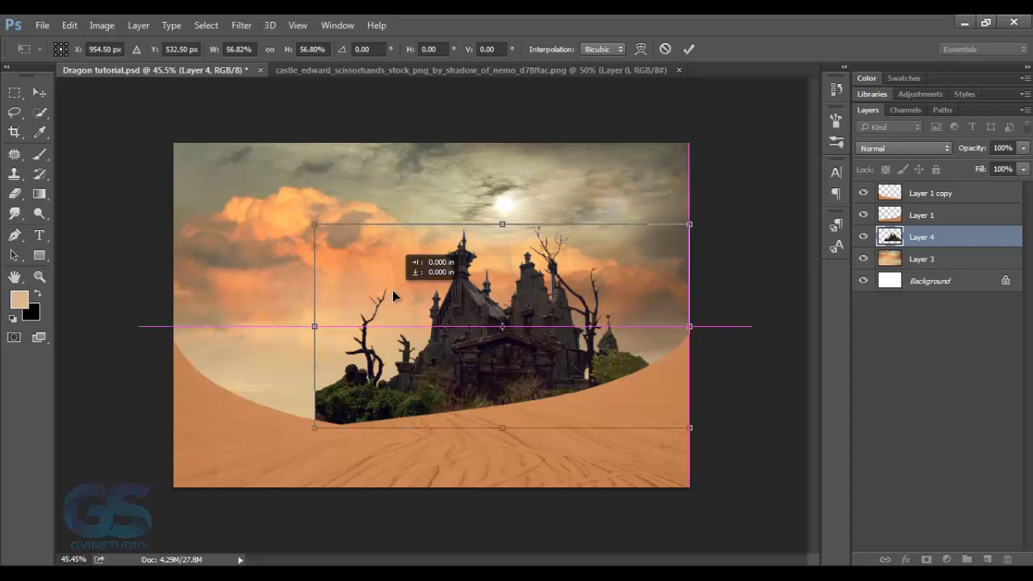
drag(316, 225, 320, 226)
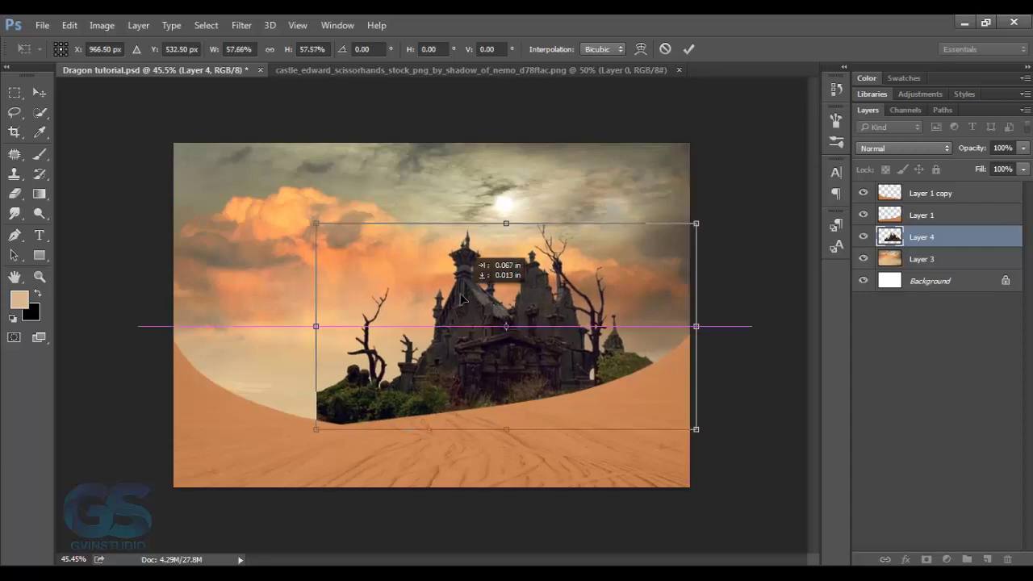
key(Return)
drag(604, 286, 605, 277)
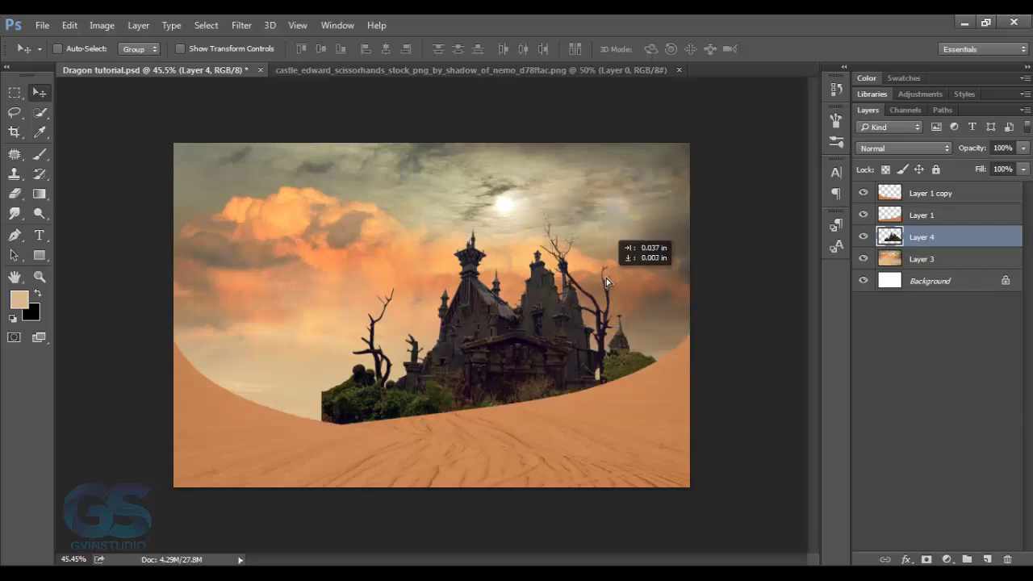
click(678, 69)
Open the desert rock photo and Quick Select the rock formation with its base.
click(42, 25)
click(48, 58)
click(419, 137)
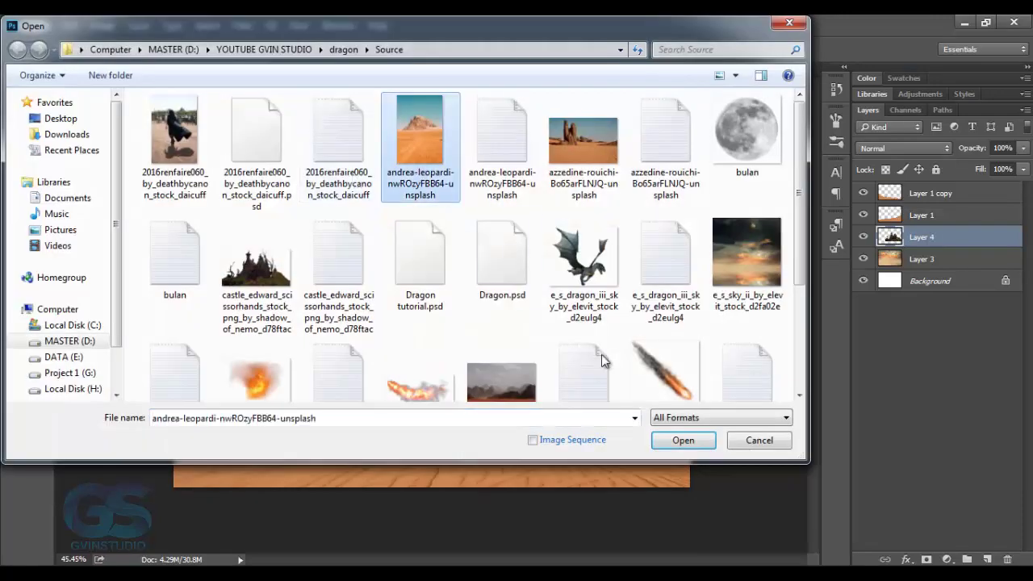
click(682, 438)
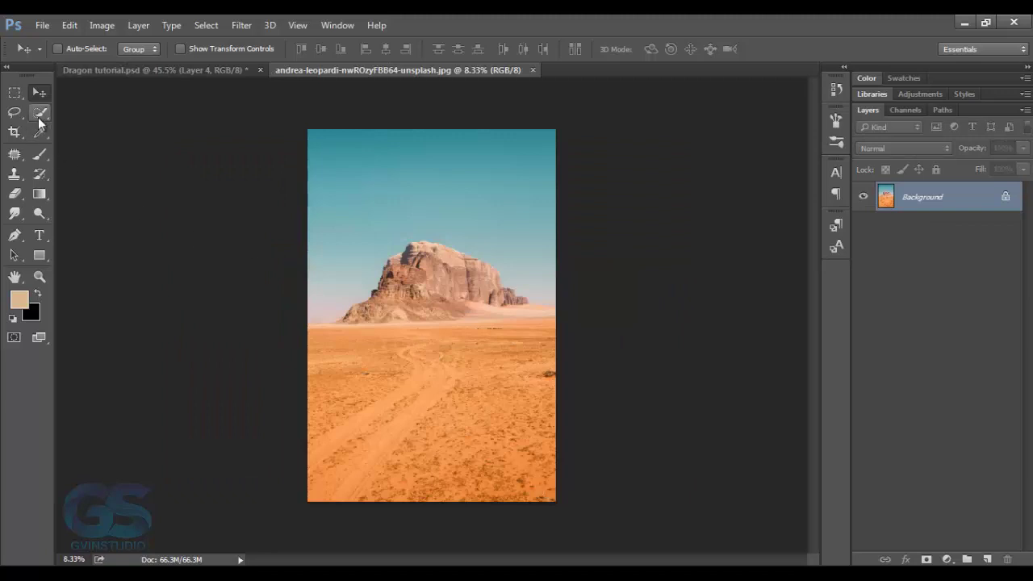
click(38, 118)
mouse_move(456, 295)
mouse_down()
mouse_move(408, 254)
mouse_move(355, 315)
mouse_up()
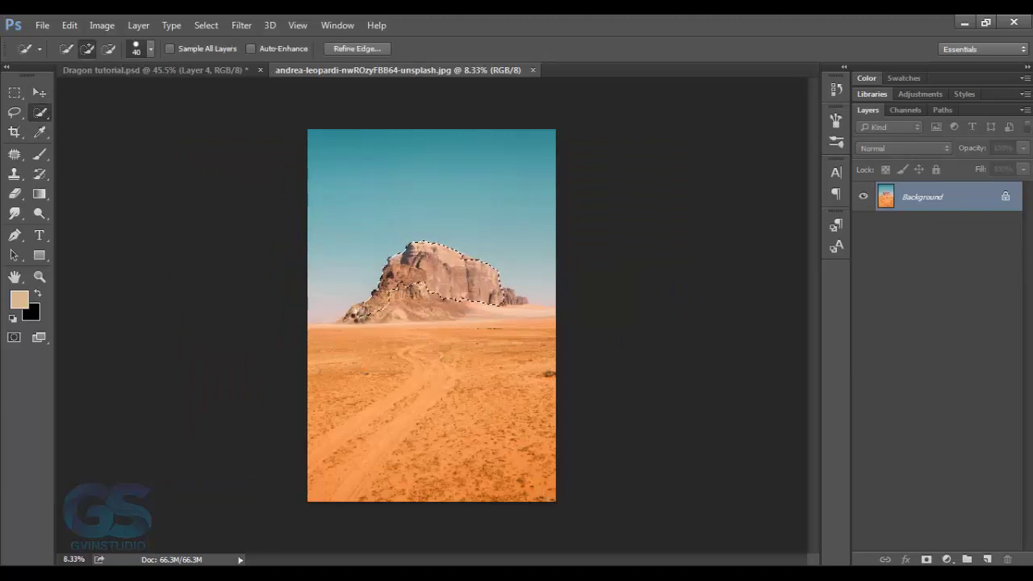
mouse_move(439, 315)
mouse_down()
mouse_move(442, 305)
mouse_move(492, 319)
mouse_up()
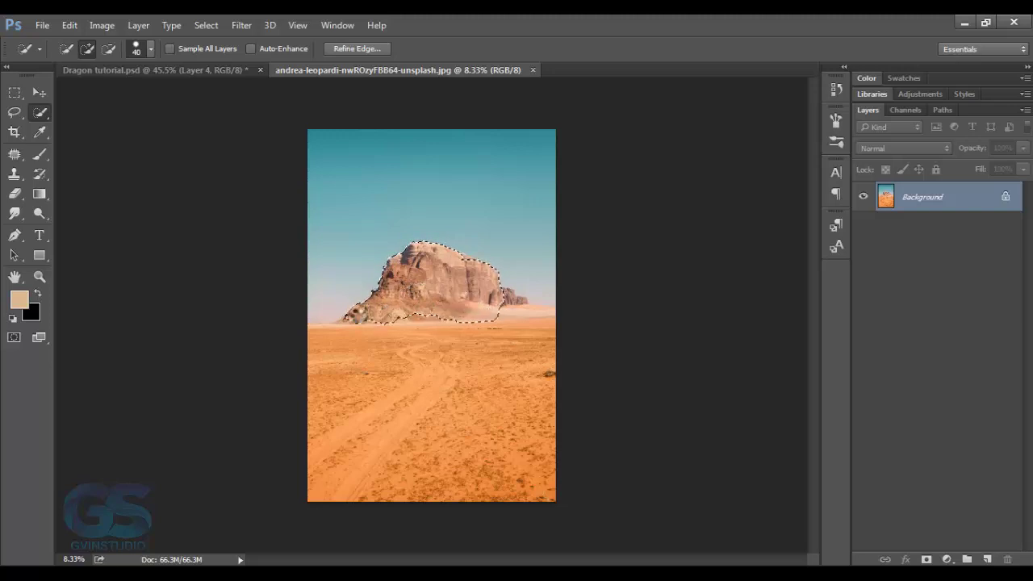
Move the rock into Dragon tutorial, scale it to about 27%, and place it lower left.
key(v)
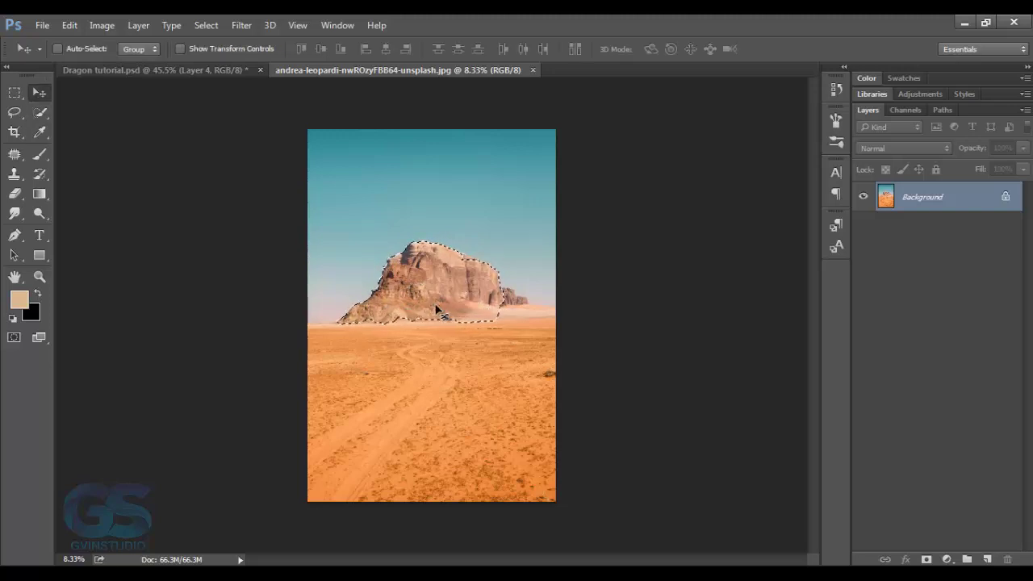
mouse_move(427, 290)
mouse_down()
mouse_move(200, 73)
mouse_move(247, 310)
mouse_up()
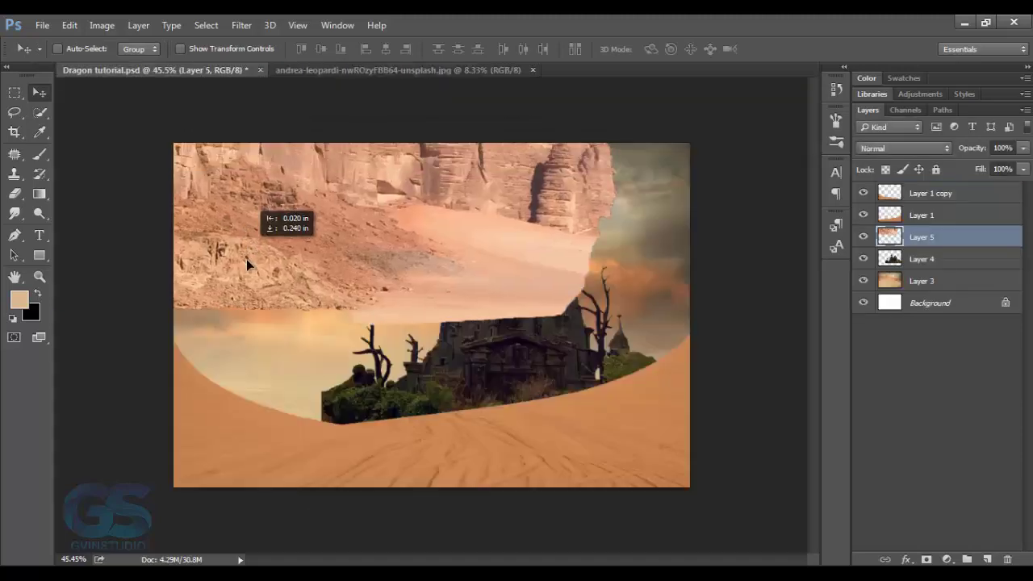
key(ctrl+t)
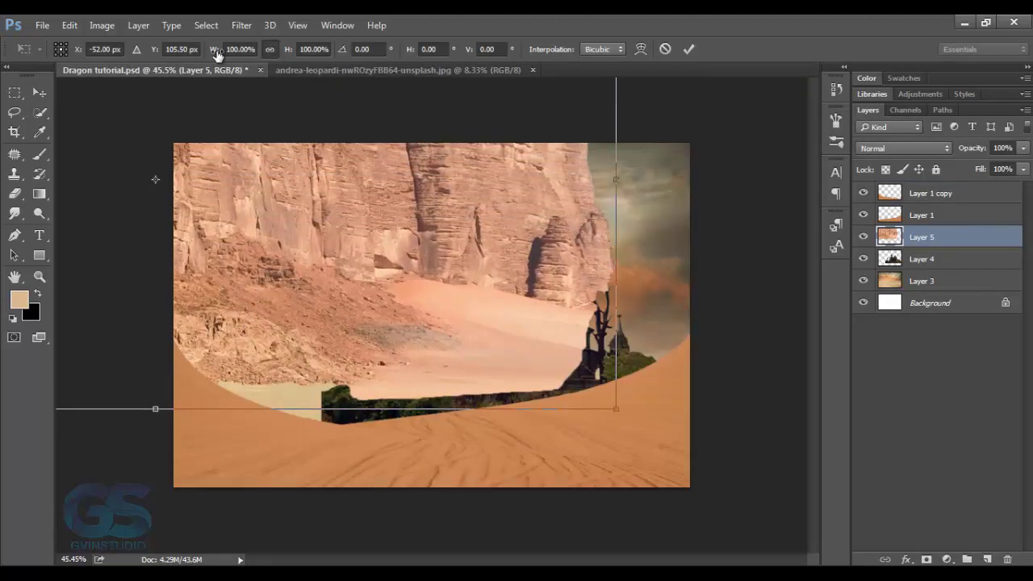
drag(217, 54, 161, 54)
mouse_move(185, 177)
mouse_down()
mouse_move(293, 342)
mouse_move(305, 392)
mouse_move(318, 392)
mouse_up()
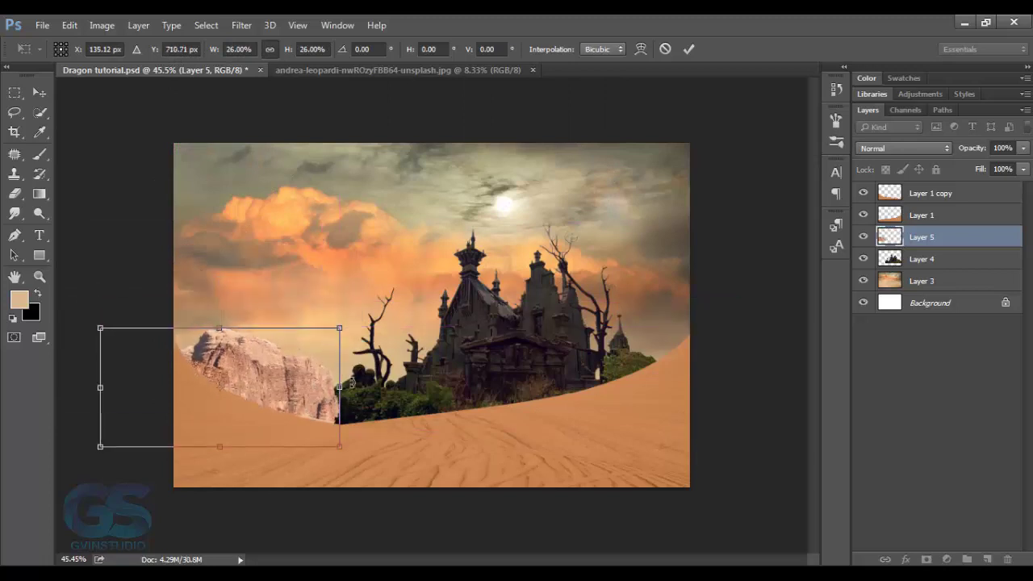
key(shift+Down)
key(Down)
drag(339, 331, 351, 325)
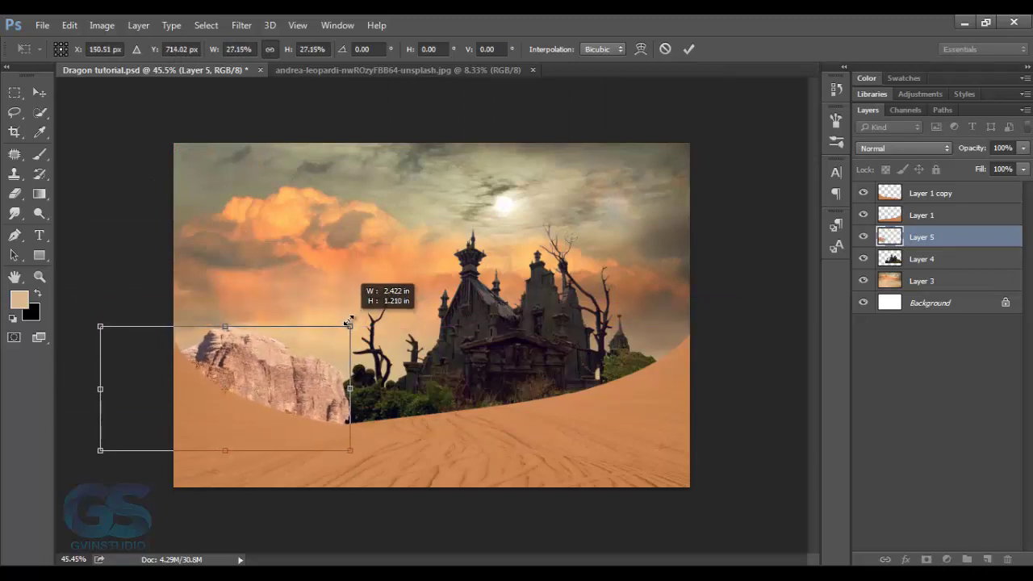
click(688, 48)
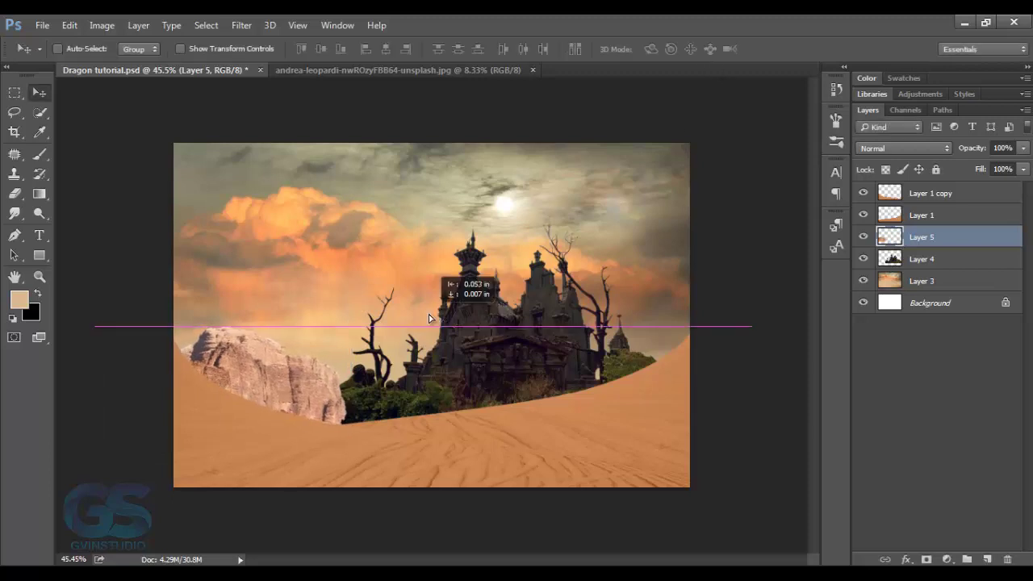
On a new layer above Layer 1, brush sampled dark and peach sand across the dunes.
drag(440, 321, 436, 321)
click(917, 216)
click(988, 559)
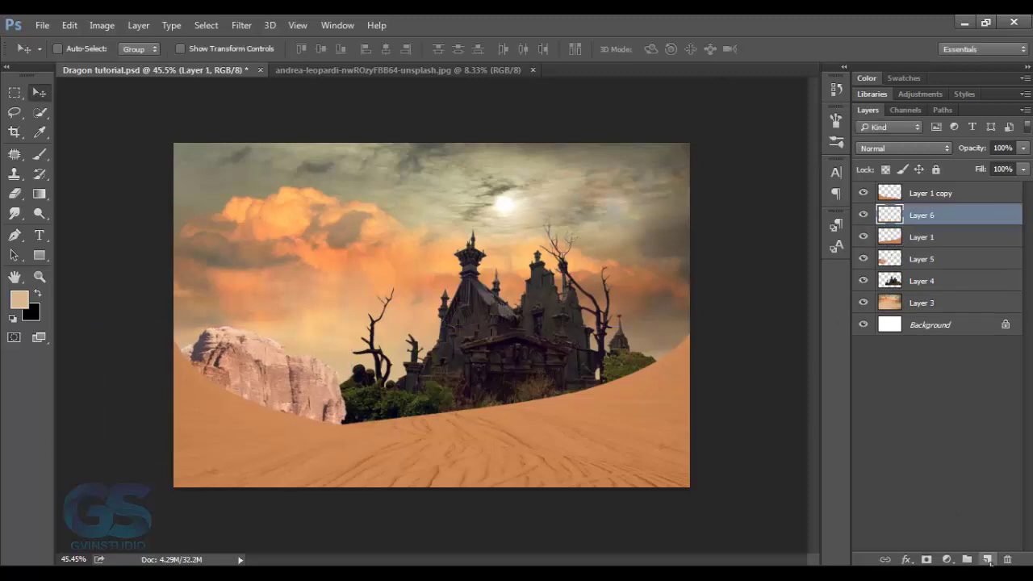
click(40, 154)
alt+click(297, 415)
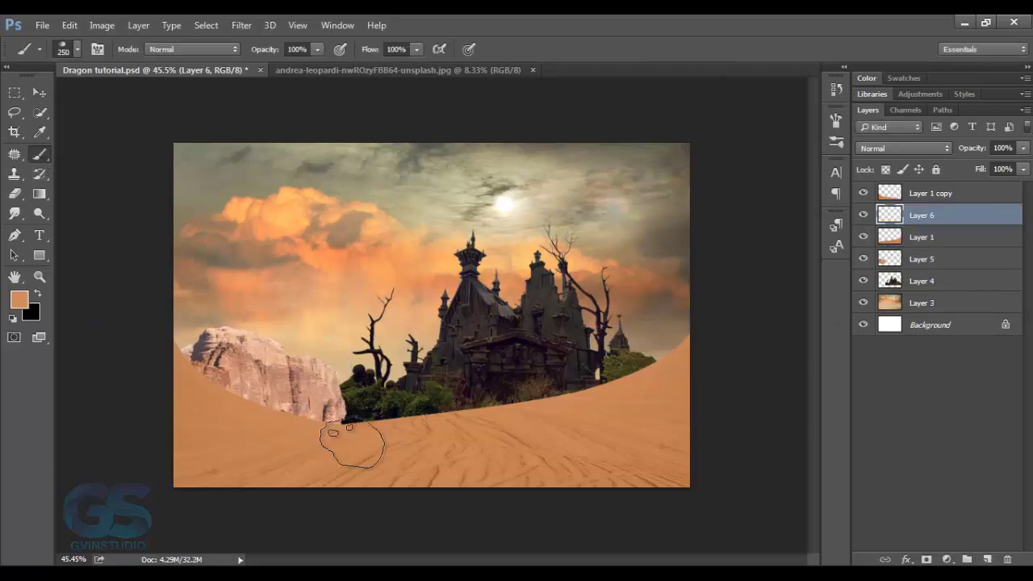
drag(353, 442, 703, 444)
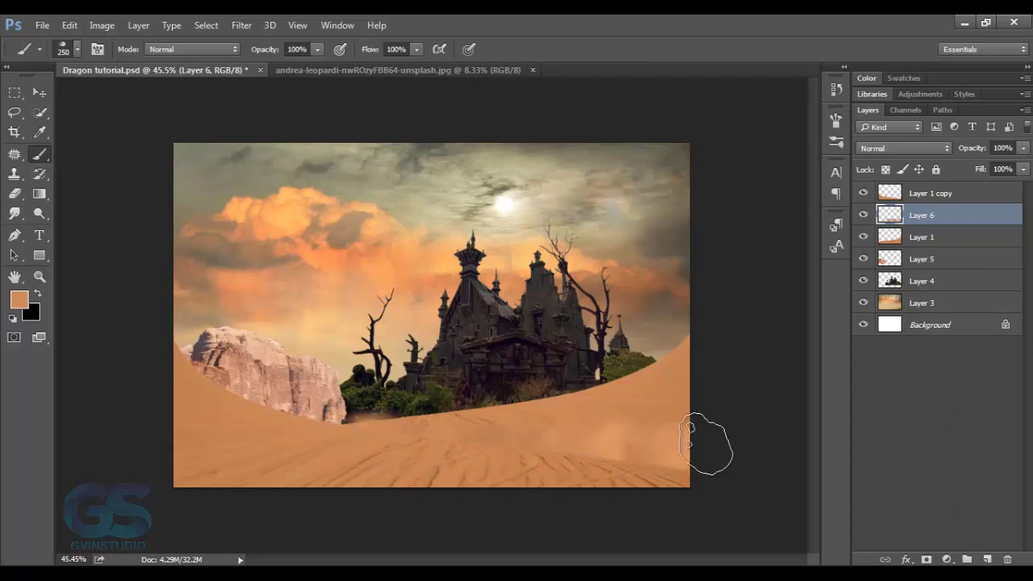
alt+click(349, 301)
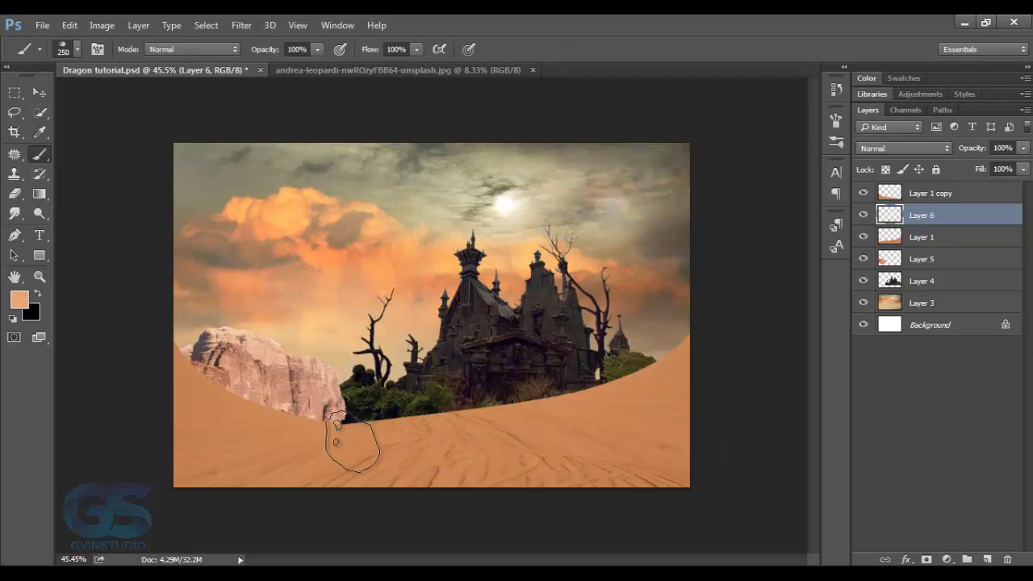
mouse_move(352, 442)
mouse_down()
mouse_move(656, 472)
mouse_move(727, 464)
mouse_up()
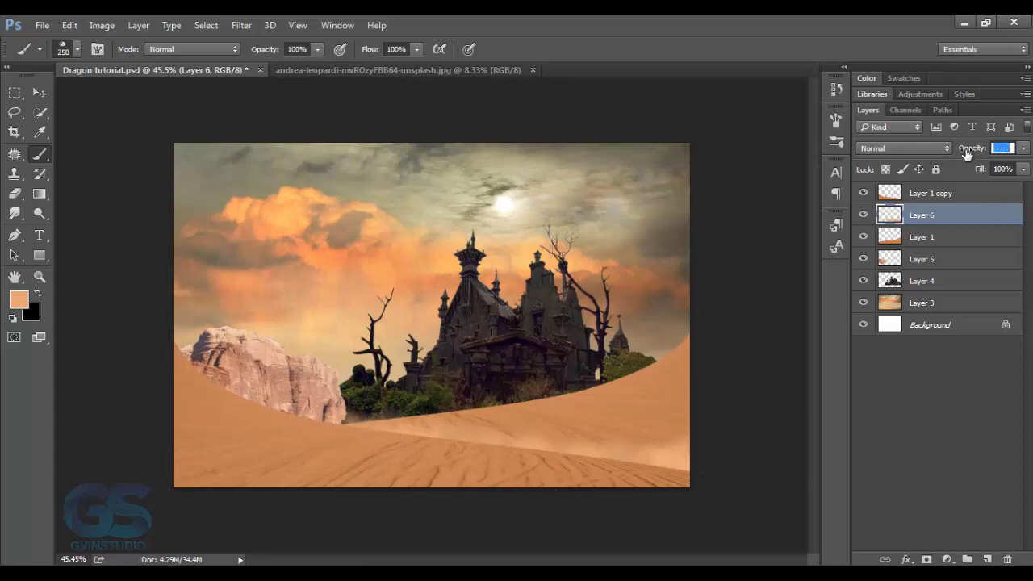
On a new layer above the rock, paint dust around the castle base at 67% opacity.
click(932, 259)
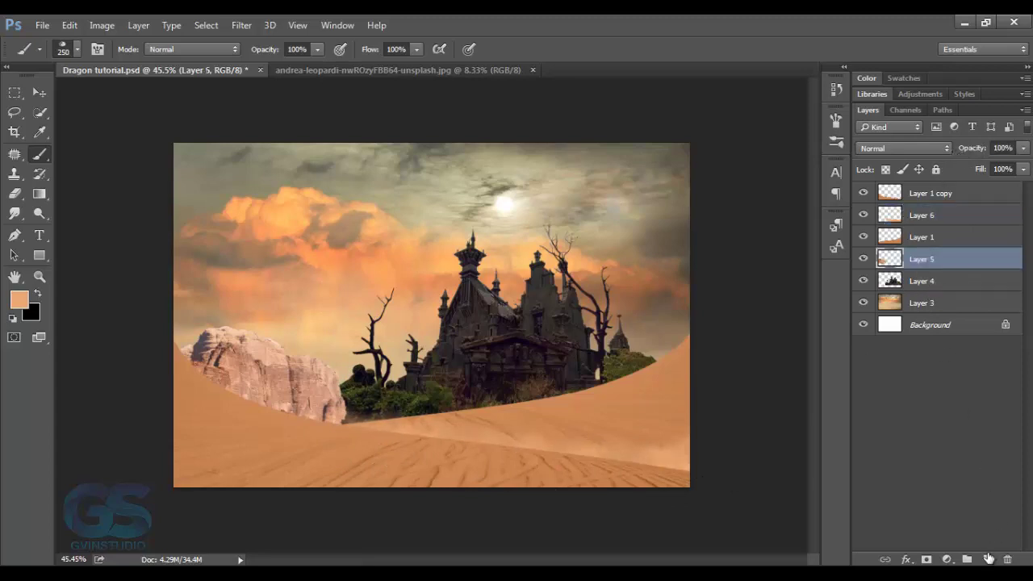
click(986, 558)
mouse_move(334, 438)
mouse_down()
mouse_move(498, 424)
mouse_move(710, 347)
mouse_up()
drag(971, 152, 940, 151)
click(40, 93)
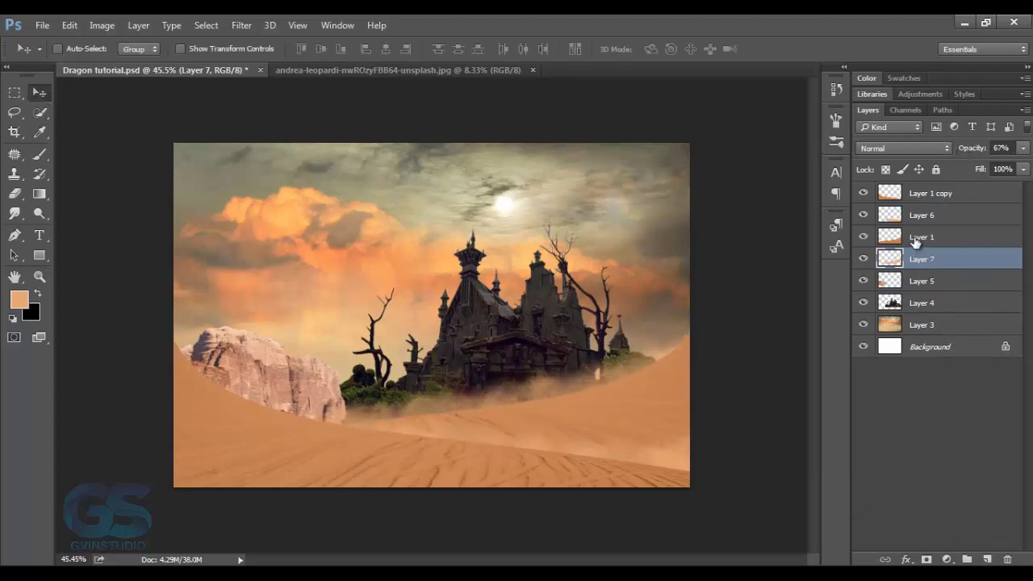
click(914, 239)
Add a Color Balance adjustment pushing Layer 1's midtones toward red and yellow.
click(947, 559)
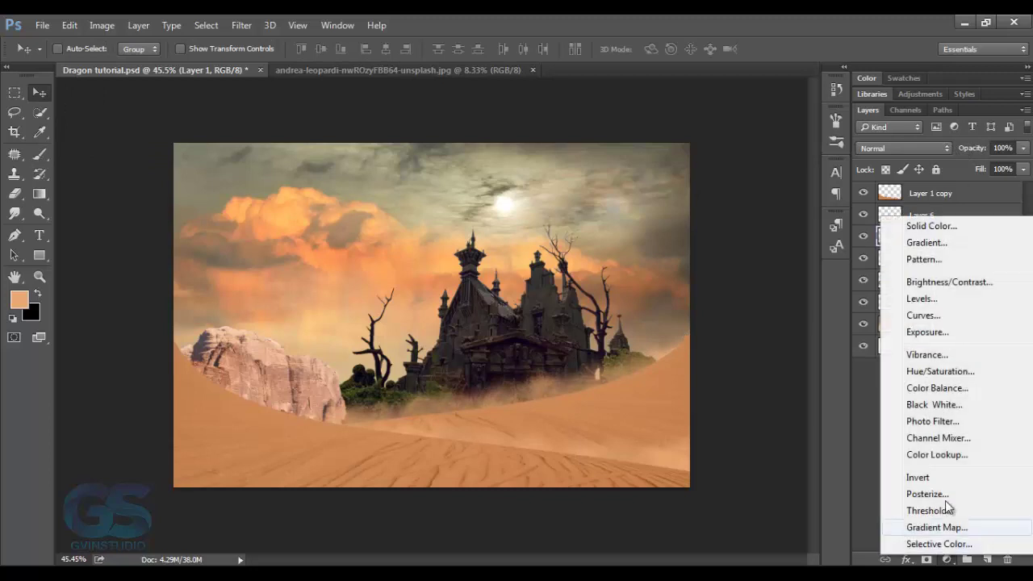
click(937, 391)
drag(816, 384, 811, 383)
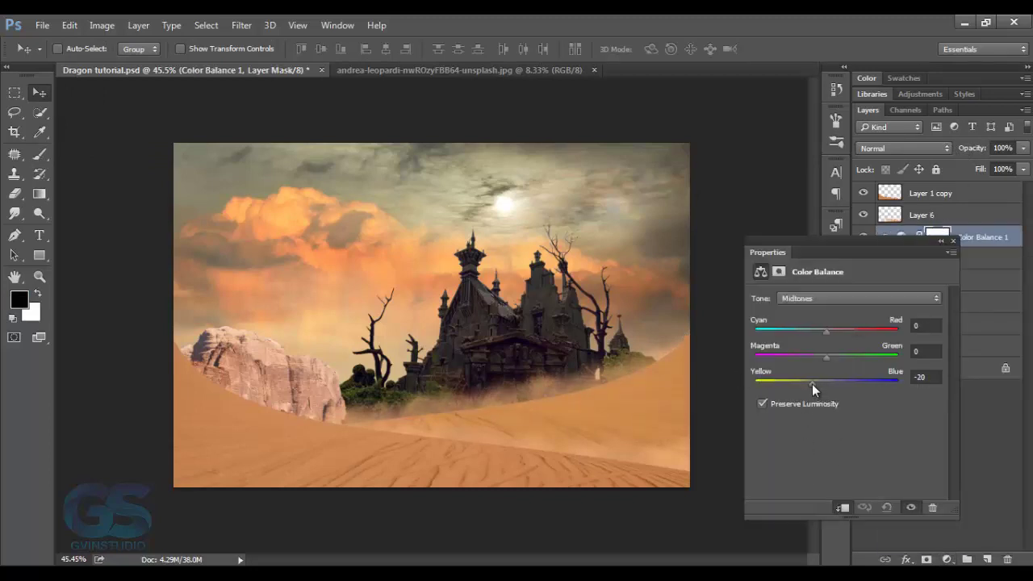
drag(825, 330, 854, 336)
click(953, 242)
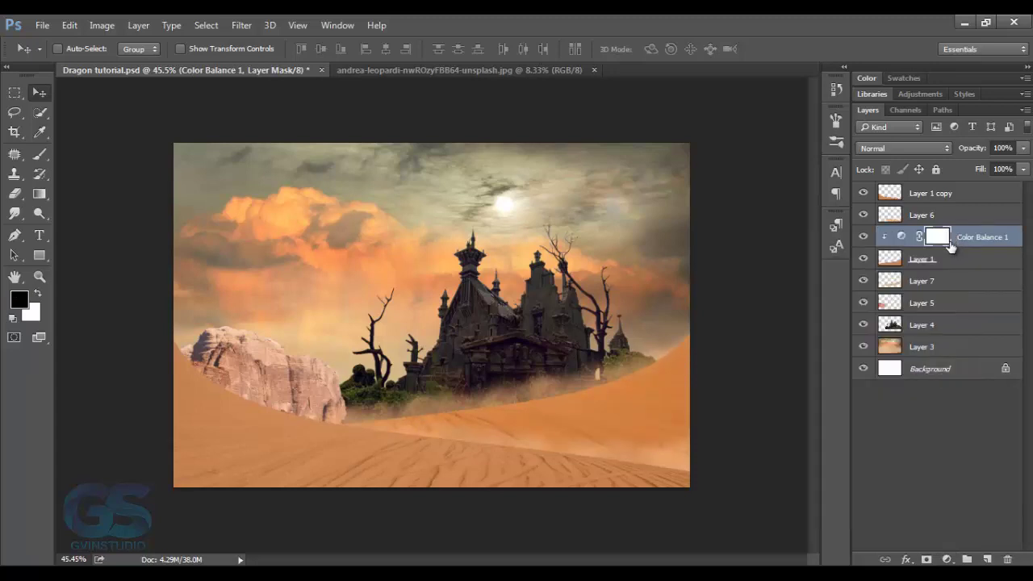
Add an Exposure adjustment with lowered exposure to darken the dune.
click(947, 559)
click(927, 337)
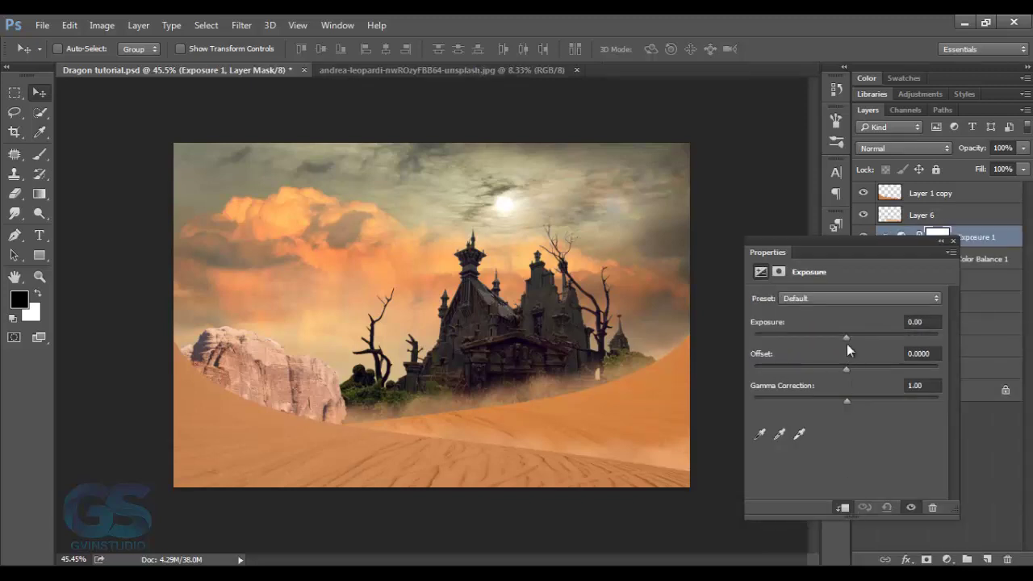
drag(847, 343, 829, 344)
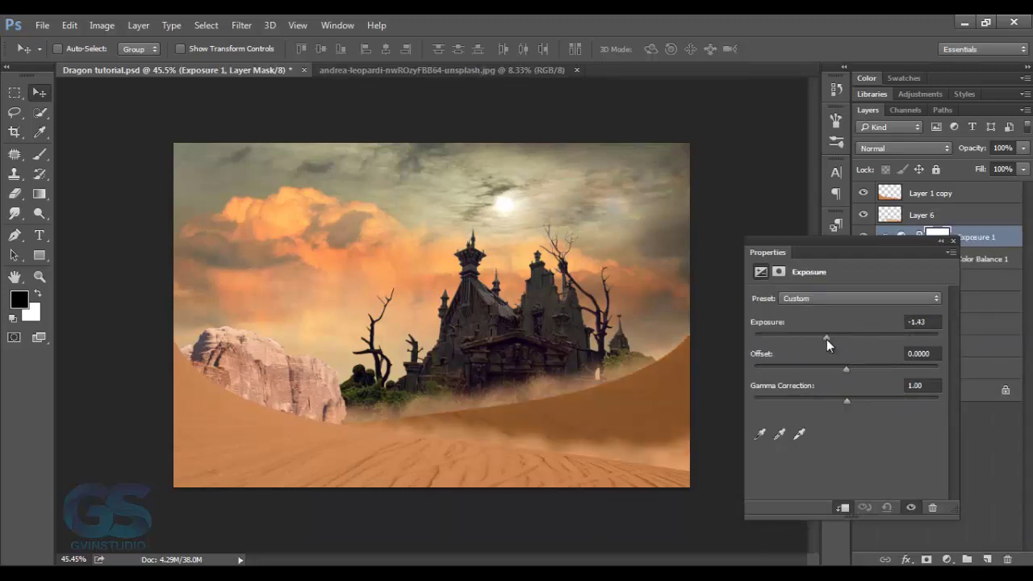
click(952, 240)
Set up the brush with 76% flow and size 150.
click(44, 155)
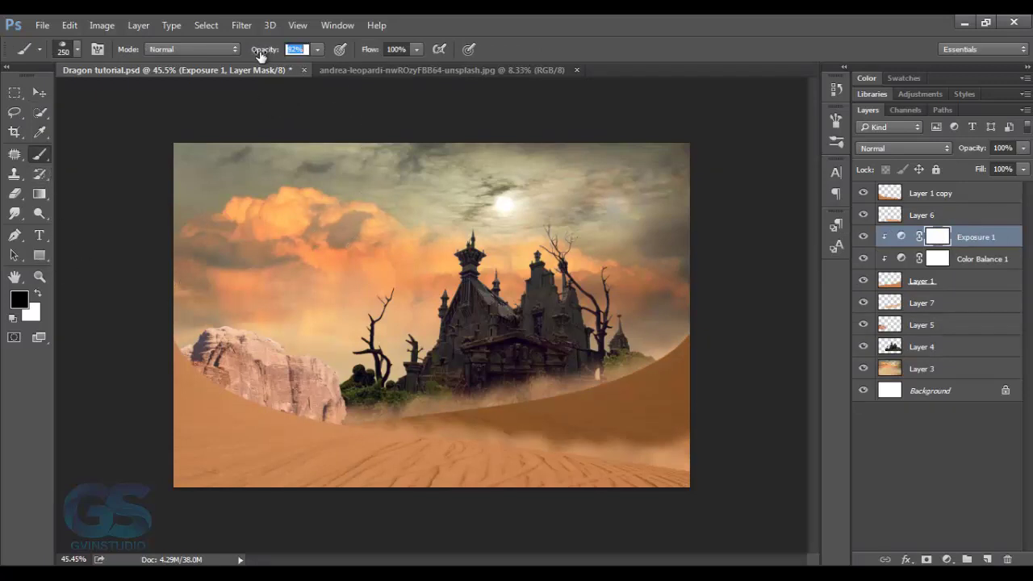
text(65)
right_click(321, 268)
key(Escape)
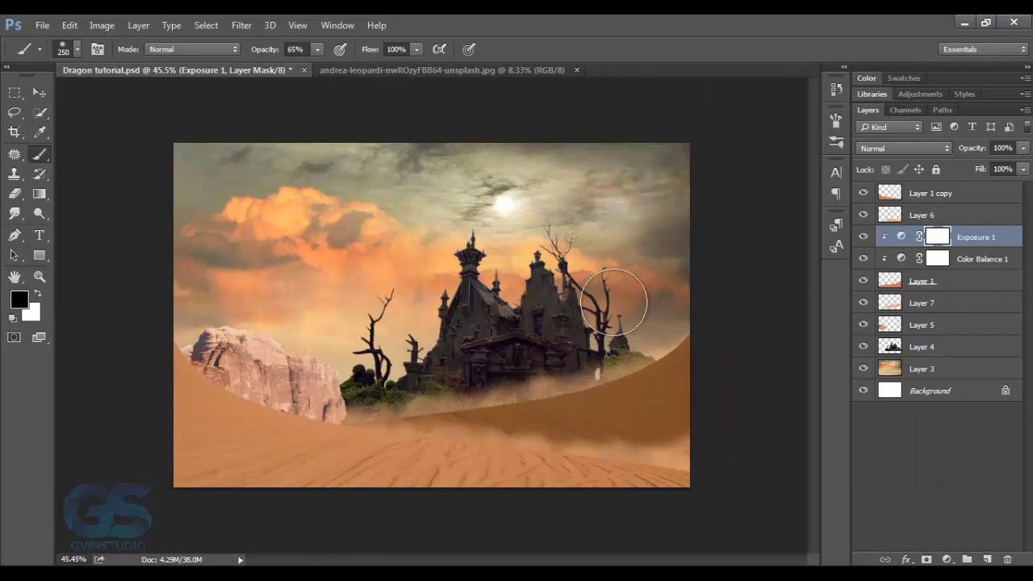
drag(369, 54, 355, 54)
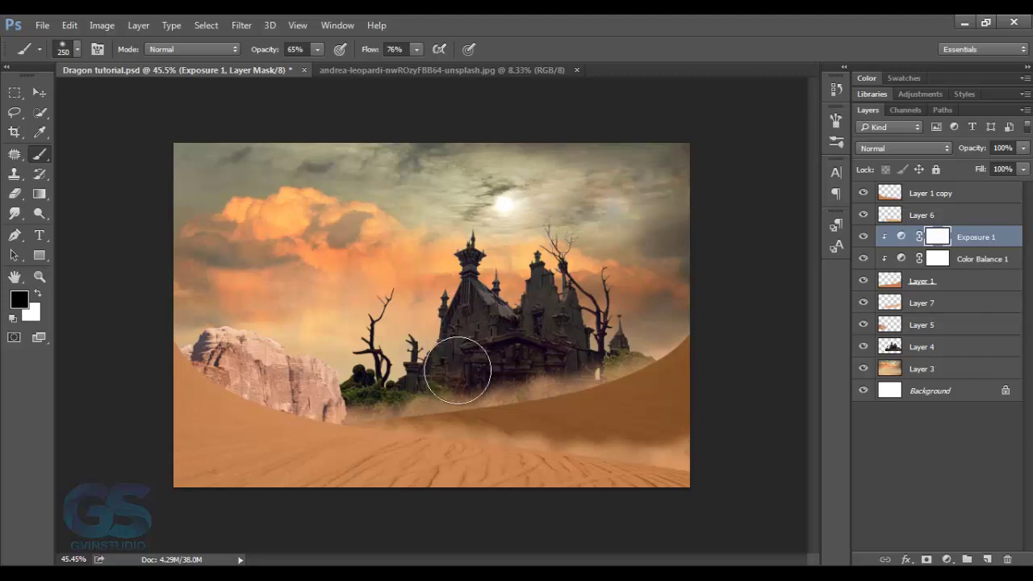
scroll(434, 316, up, 2)
key(bracketleft)
key(bracketleft)
key(bracketleft)
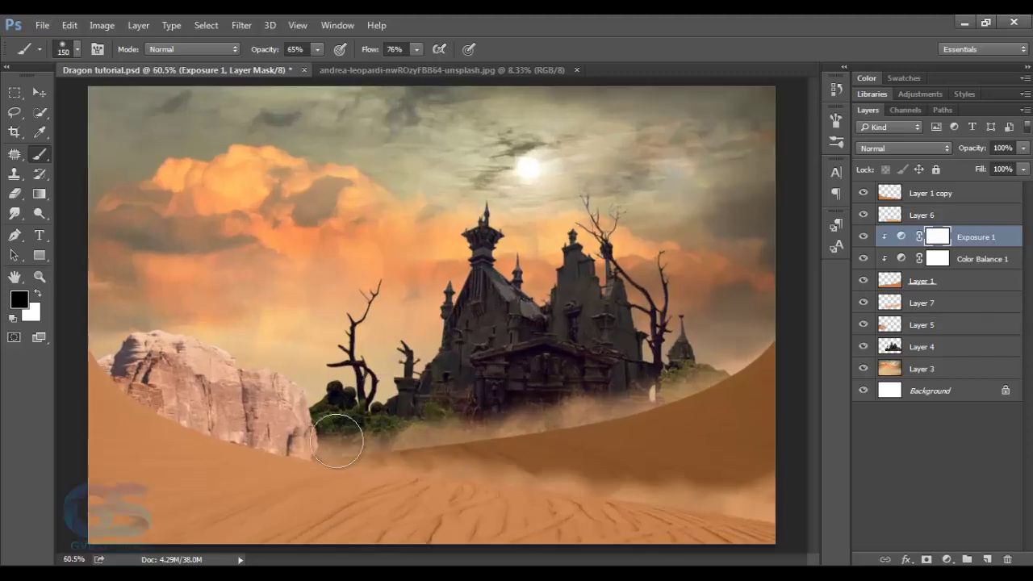
Paint black on the Exposure mask along the dune edge beneath the castle.
mouse_move(542, 412)
mouse_down()
mouse_move(734, 362)
mouse_move(764, 329)
mouse_up()
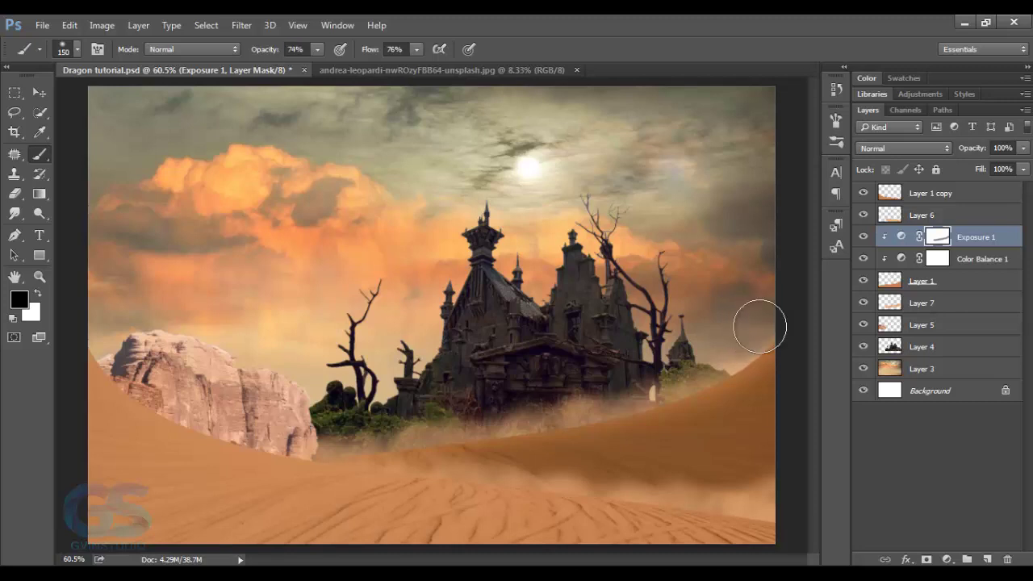
mouse_move(669, 382)
mouse_down()
mouse_move(546, 415)
mouse_move(293, 445)
mouse_up()
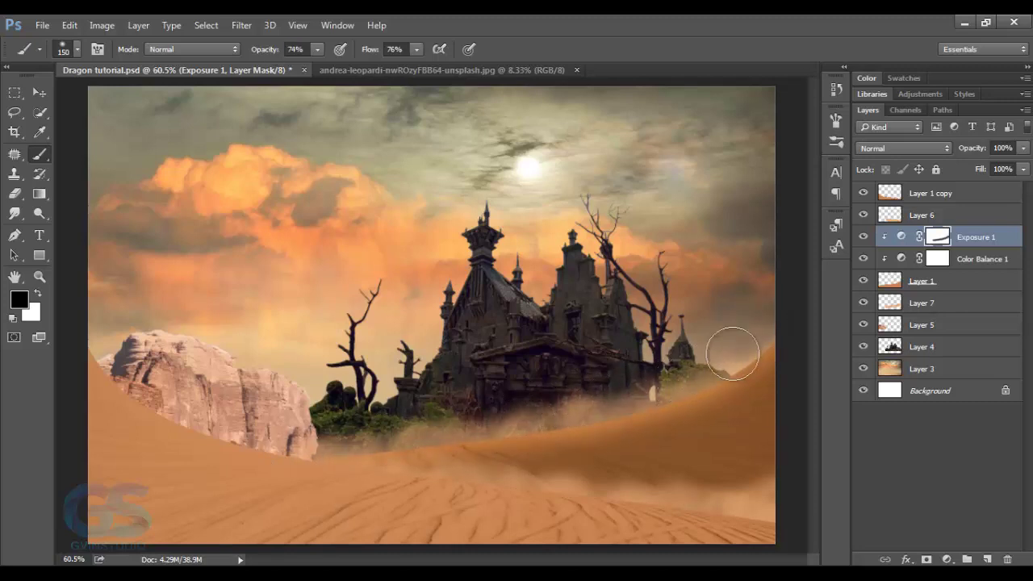
drag(732, 352, 779, 311)
scroll(556, 397, down, 1)
scroll(553, 414, down, 1)
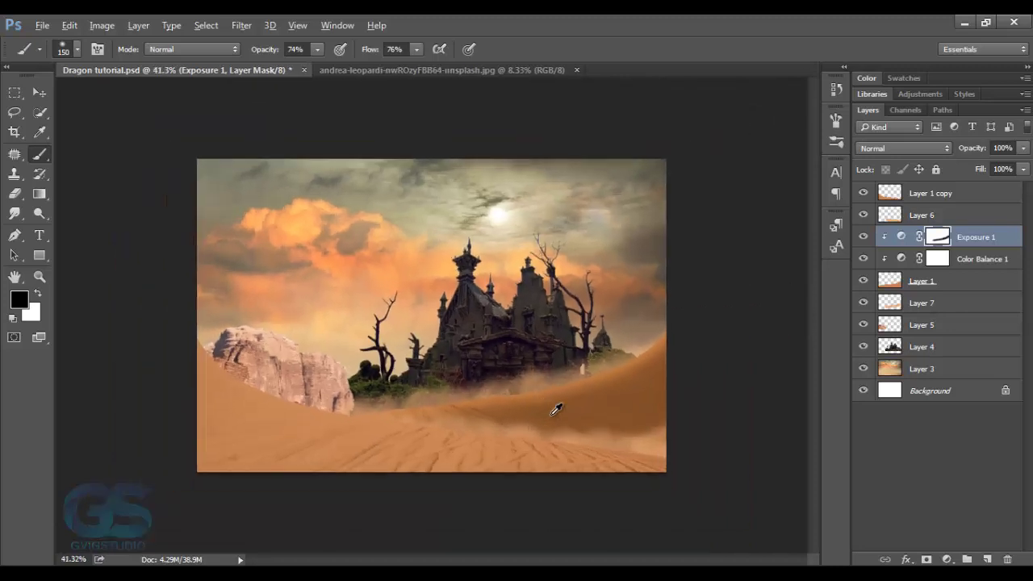
scroll(595, 412, up, 1)
scroll(599, 409, up, 1)
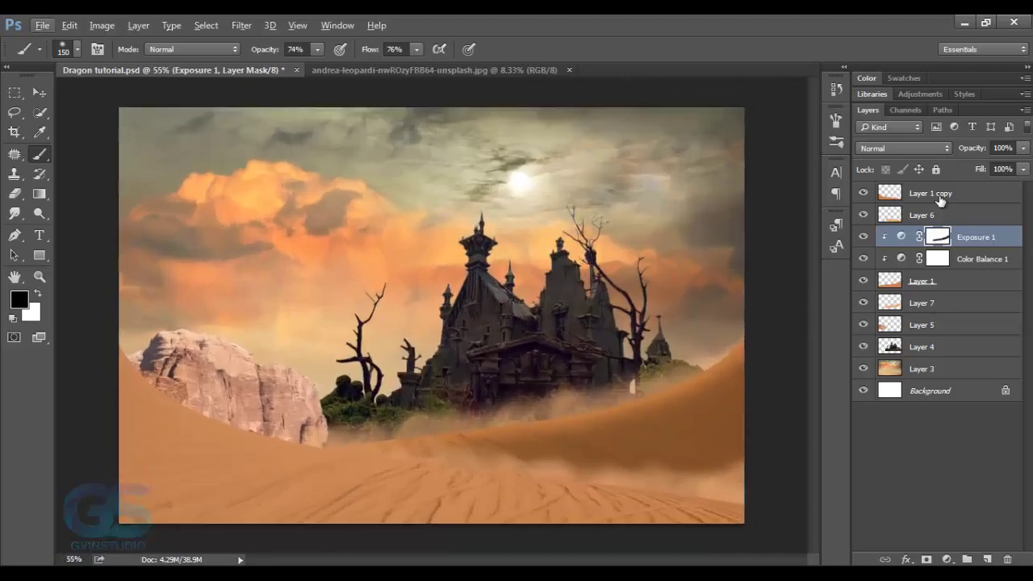
Add a clipped Color Balance to Layer 1 copy: Red +18, Yellow -21.
click(939, 201)
click(946, 559)
click(920, 401)
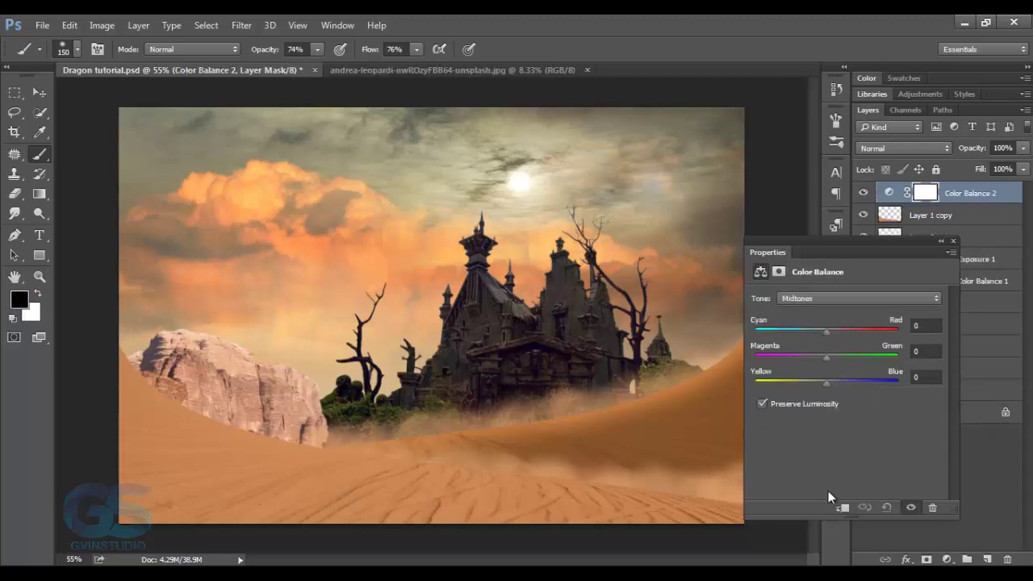
click(840, 507)
drag(812, 384, 811, 384)
drag(827, 331, 839, 331)
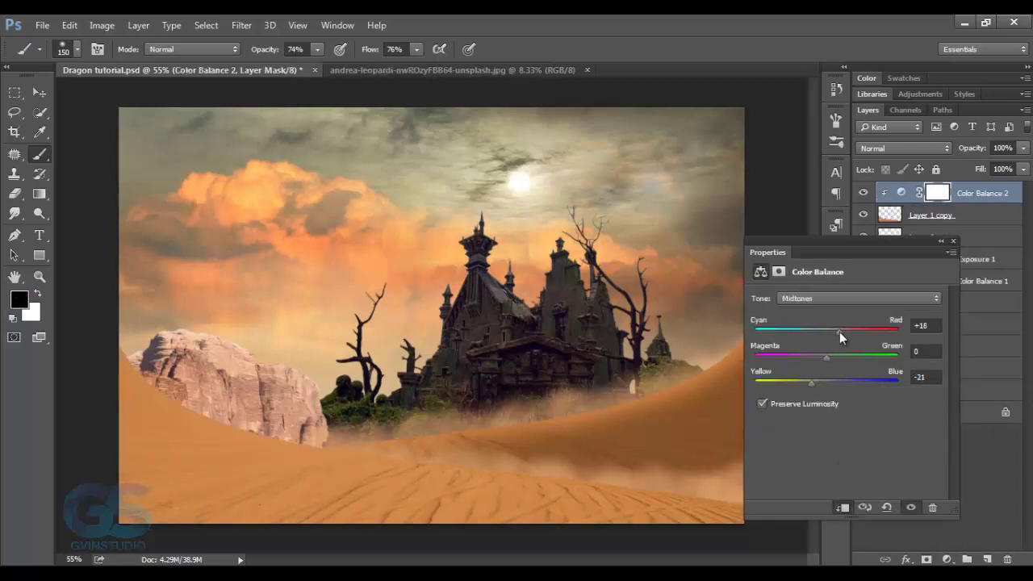
Add a clipped Exposure adjustment darkening the front dune.
click(946, 559)
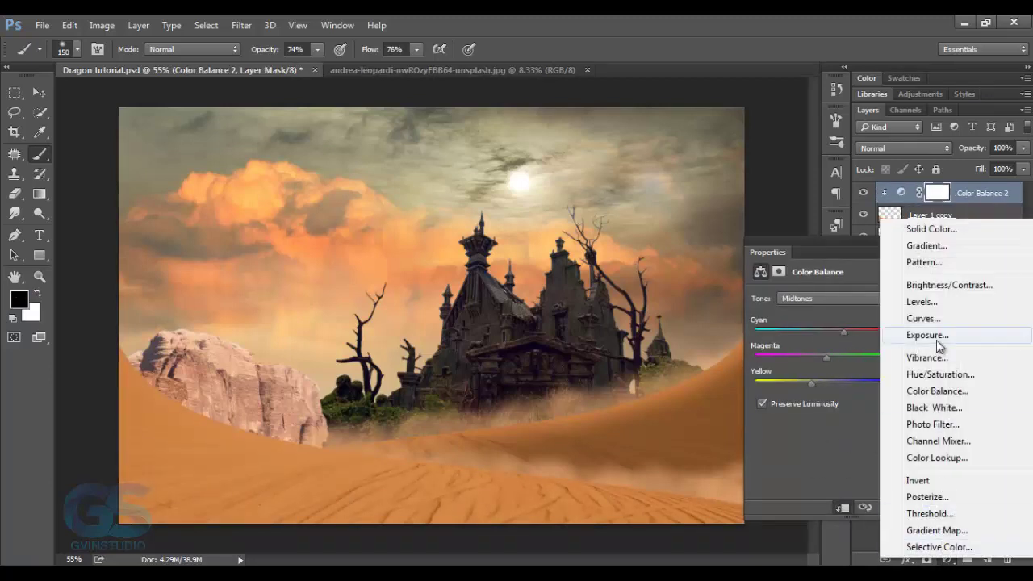
click(927, 334)
click(843, 506)
drag(846, 336, 818, 337)
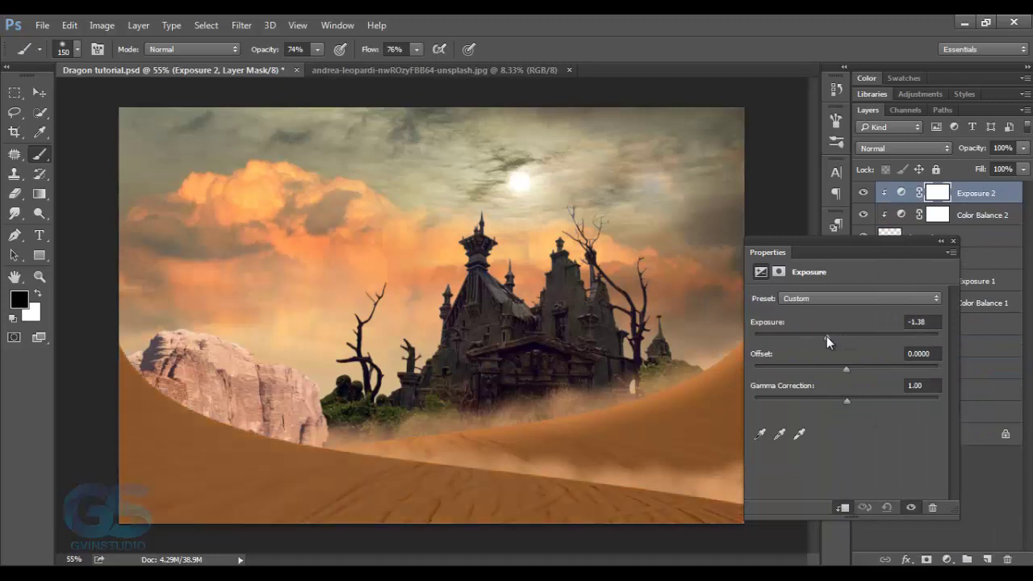
click(952, 240)
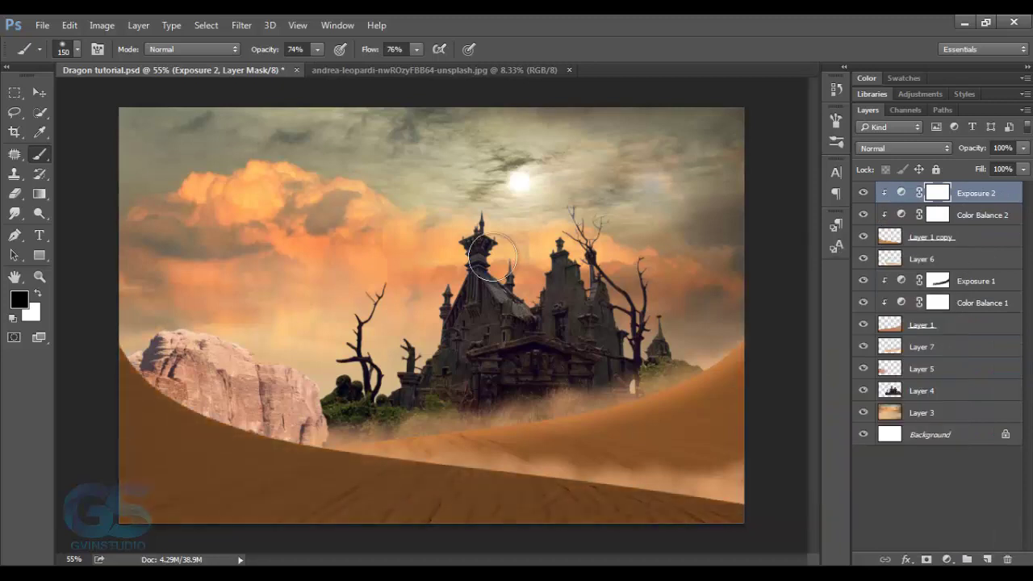
Paint the Exposure mask black along the dune edge, lower slope and rock edge.
mouse_move(141, 335)
mouse_down()
mouse_move(206, 394)
mouse_move(305, 429)
mouse_move(703, 479)
mouse_move(771, 500)
mouse_up()
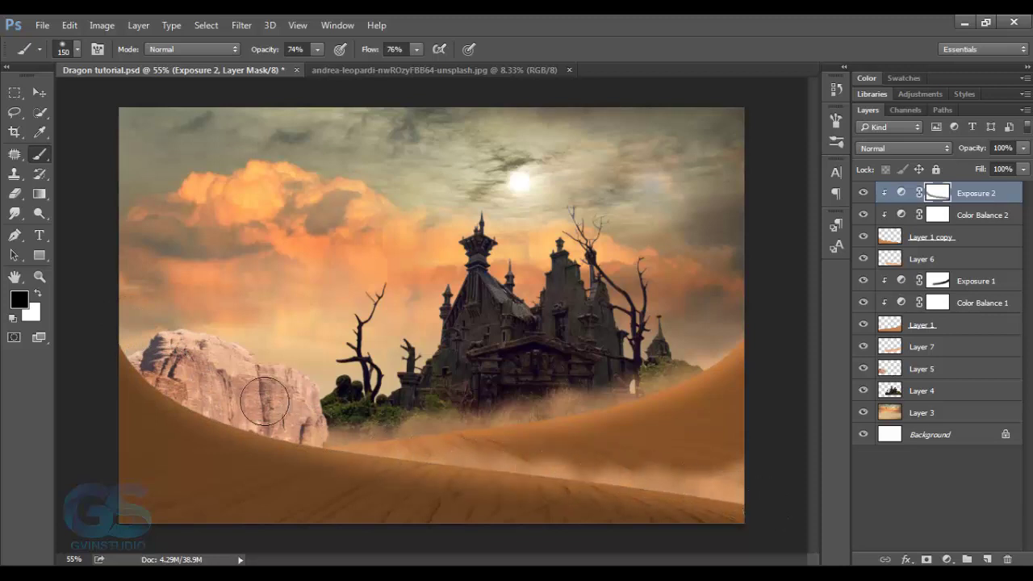
mouse_move(188, 378)
mouse_down()
mouse_move(347, 436)
mouse_move(544, 461)
mouse_up()
drag(638, 473, 746, 497)
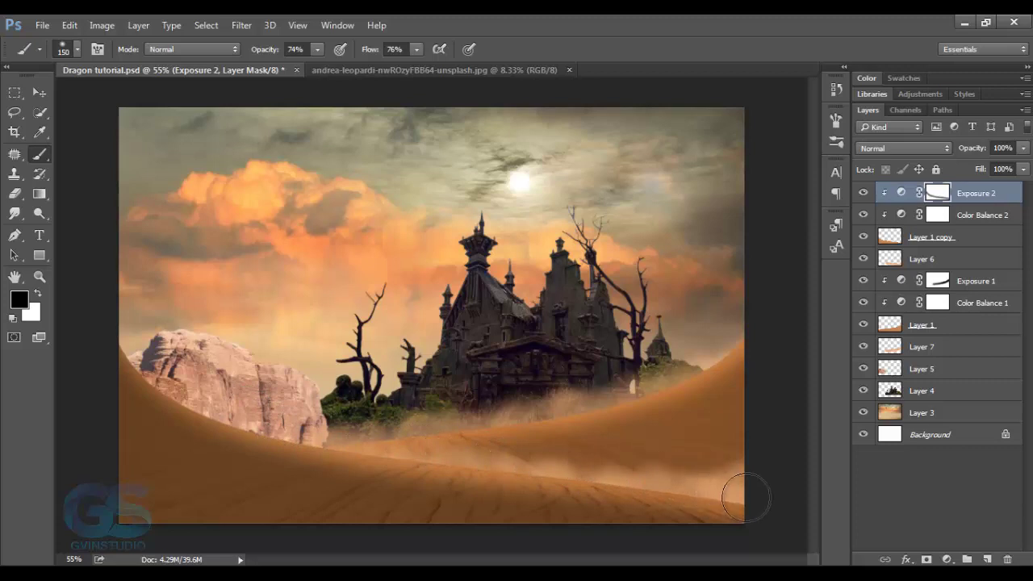
mouse_move(234, 403)
mouse_down()
mouse_move(153, 359)
mouse_move(297, 421)
mouse_up()
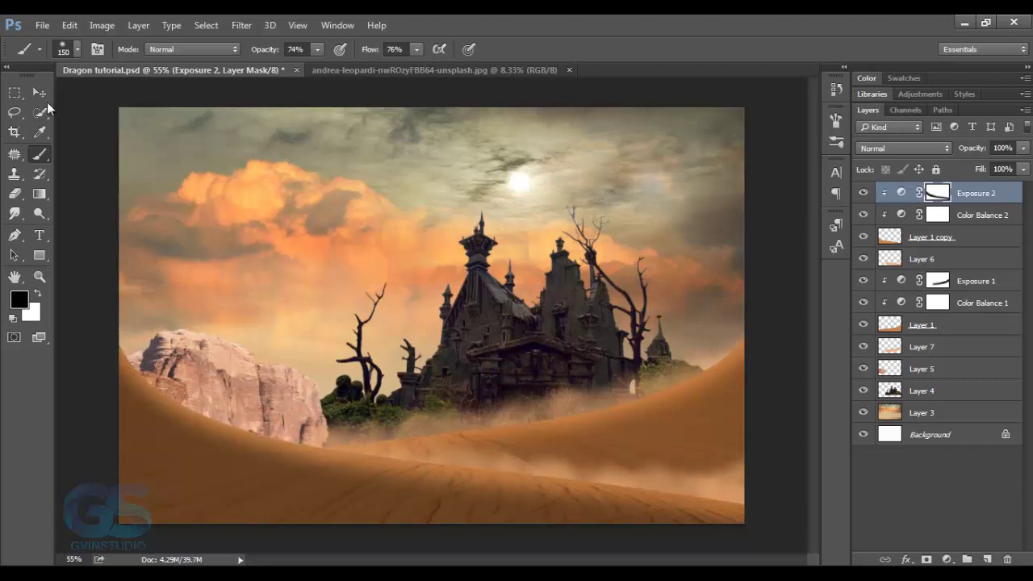
click(40, 93)
click(920, 412)
With sky Layer 3 selected, open the fire_stock_07 image.
click(526, 70)
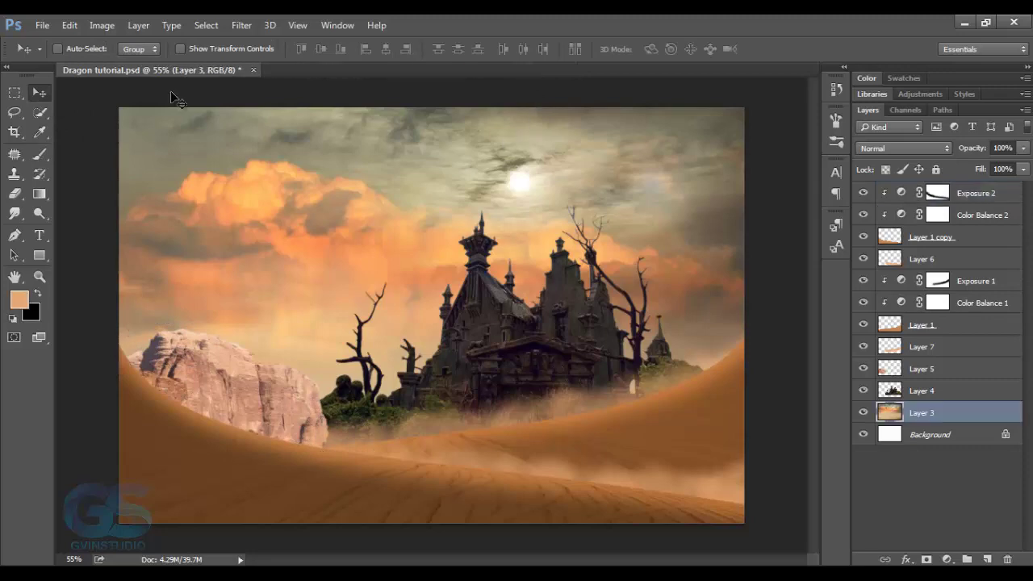
click(42, 25)
click(48, 53)
click(256, 375)
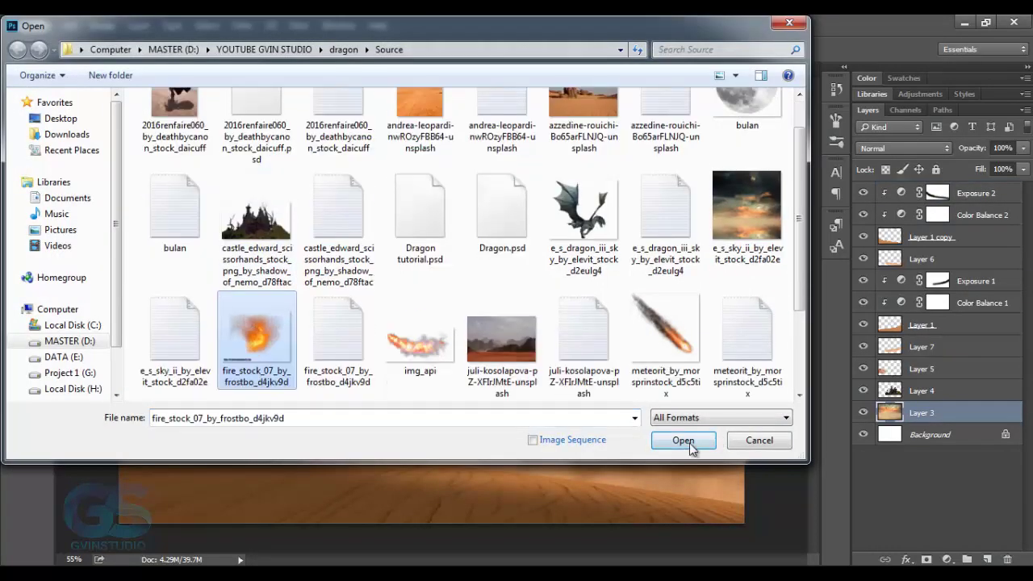
click(682, 440)
Lasso the flames and drag them into the Dragon tutorial composite as Layer 8.
click(13, 112)
drag(165, 100, 577, 496)
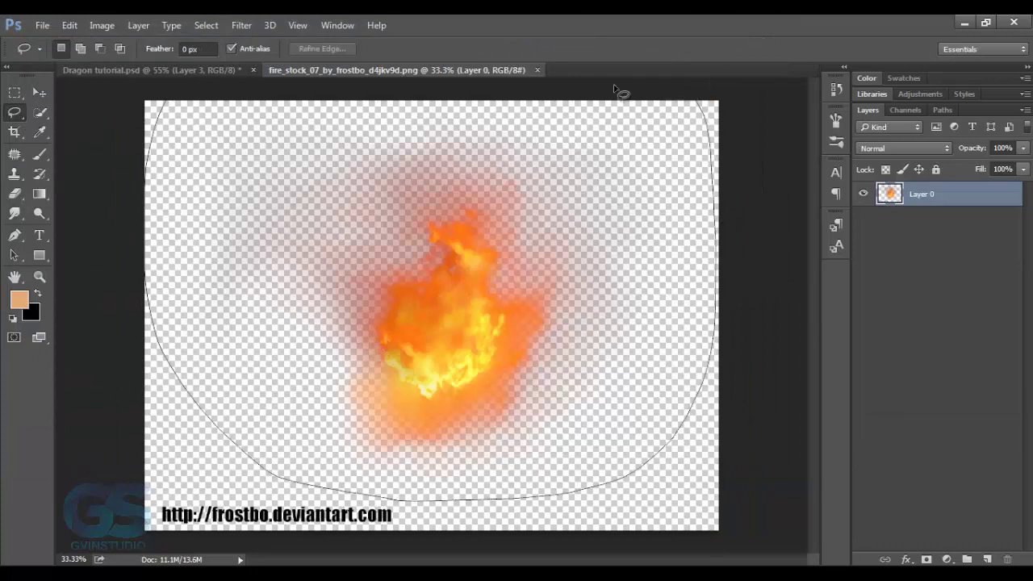
drag(578, 496, 165, 113)
key(v)
mouse_move(485, 345)
mouse_down()
mouse_move(324, 235)
mouse_move(506, 328)
mouse_up()
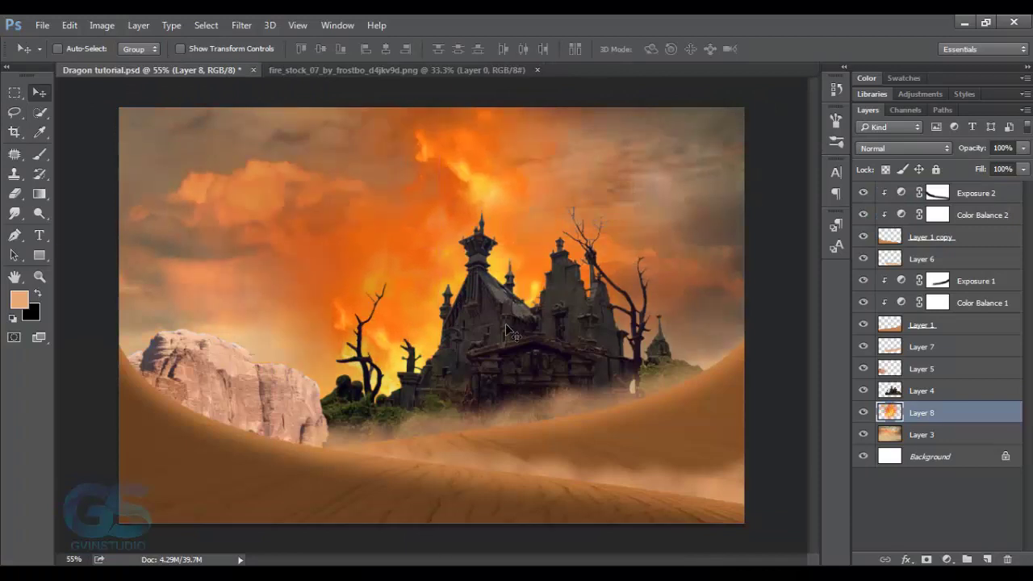
Scale the fire to 41% and position it behind the castle.
key(ctrl+t)
click(270, 49)
drag(213, 50, 170, 53)
drag(521, 276, 514, 367)
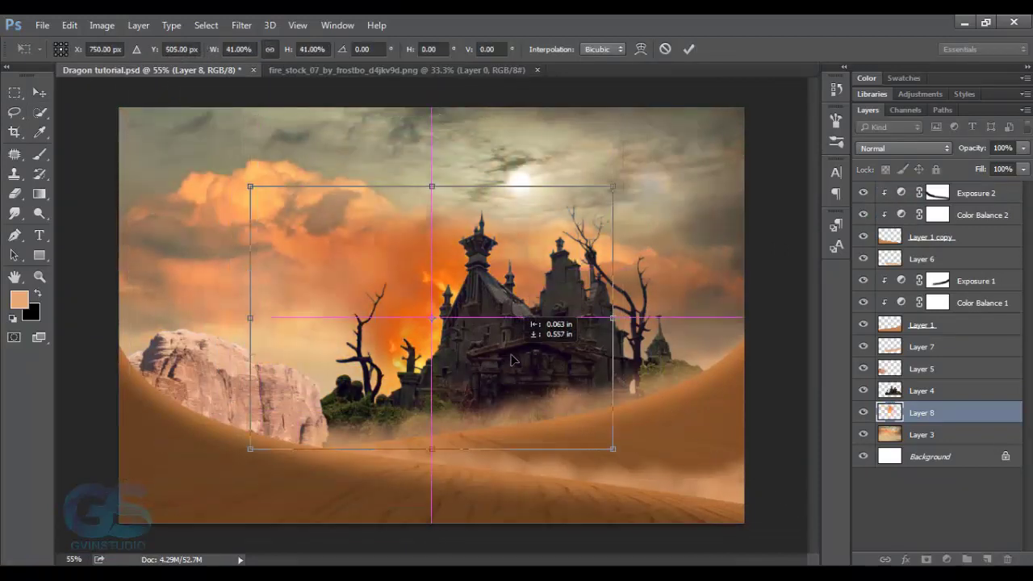
key(Return)
drag(520, 266, 520, 271)
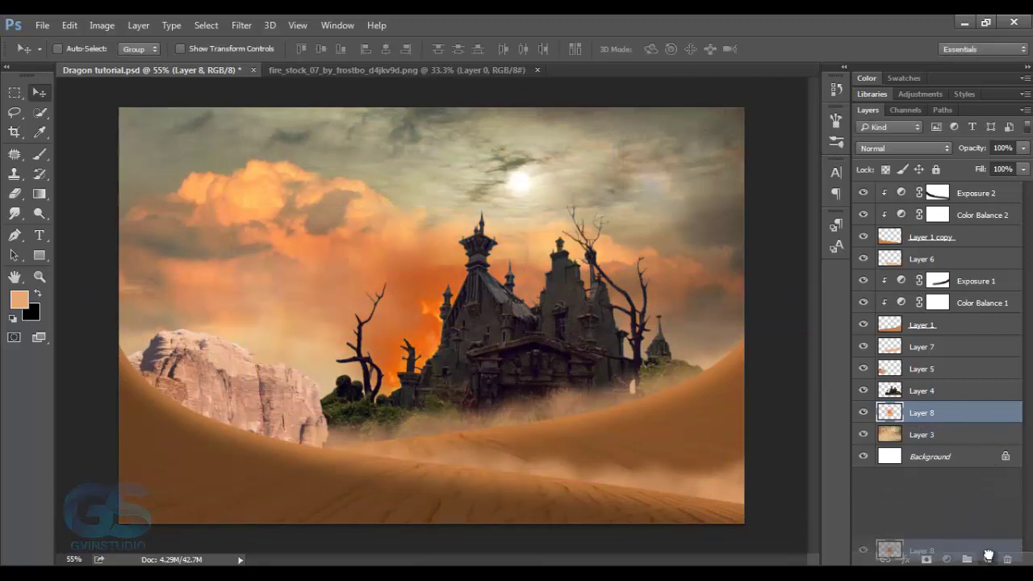
Duplicate the fire twice, placing one copy to the right and one behind the castle.
drag(921, 412, 986, 559)
drag(484, 355, 691, 373)
drag(972, 419, 986, 559)
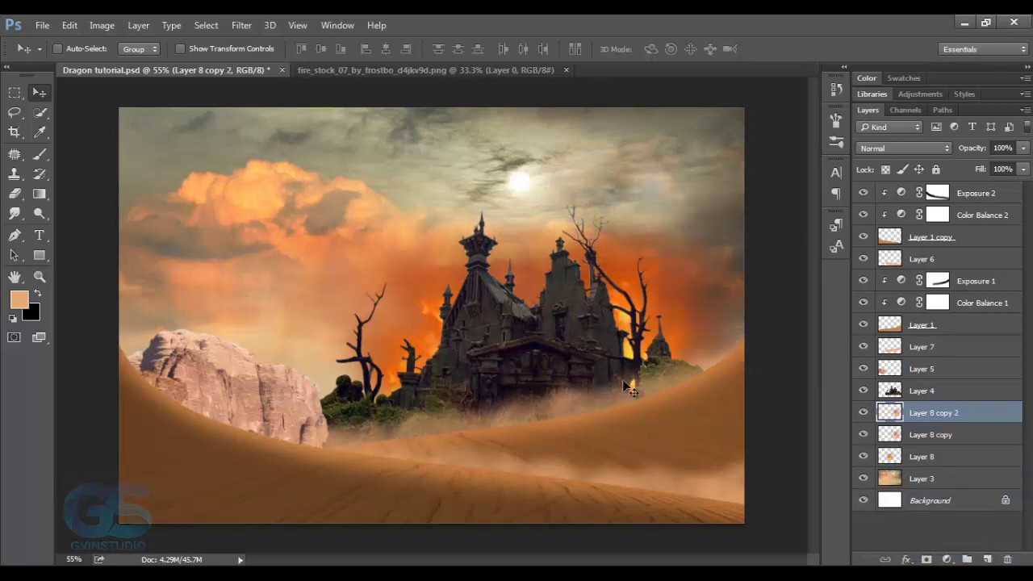
mouse_move(468, 306)
mouse_down()
mouse_move(541, 345)
mouse_move(539, 334)
mouse_up()
Mask the top fire copy, painting black over the sky with a 400 px brush.
click(926, 559)
key(b)
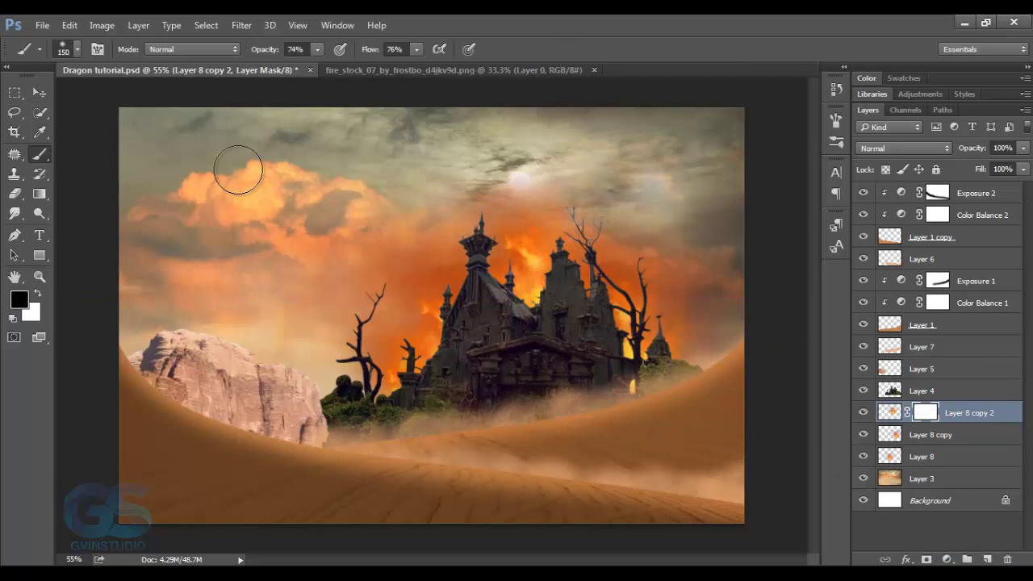
key(bracketright)
key(bracketright)
key(bracketright)
drag(396, 166, 647, 192)
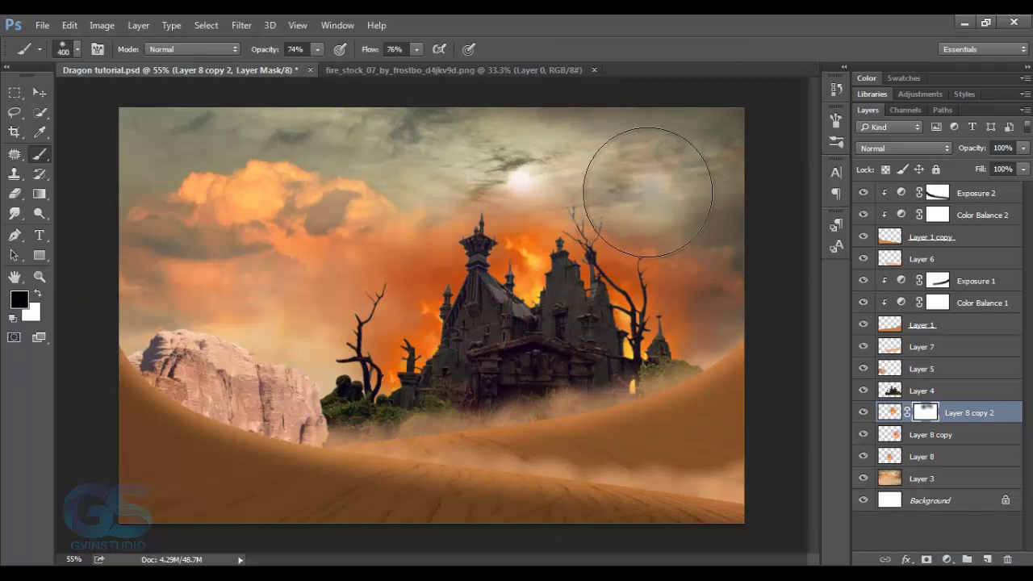
click(39, 92)
scroll(533, 463, down, 2)
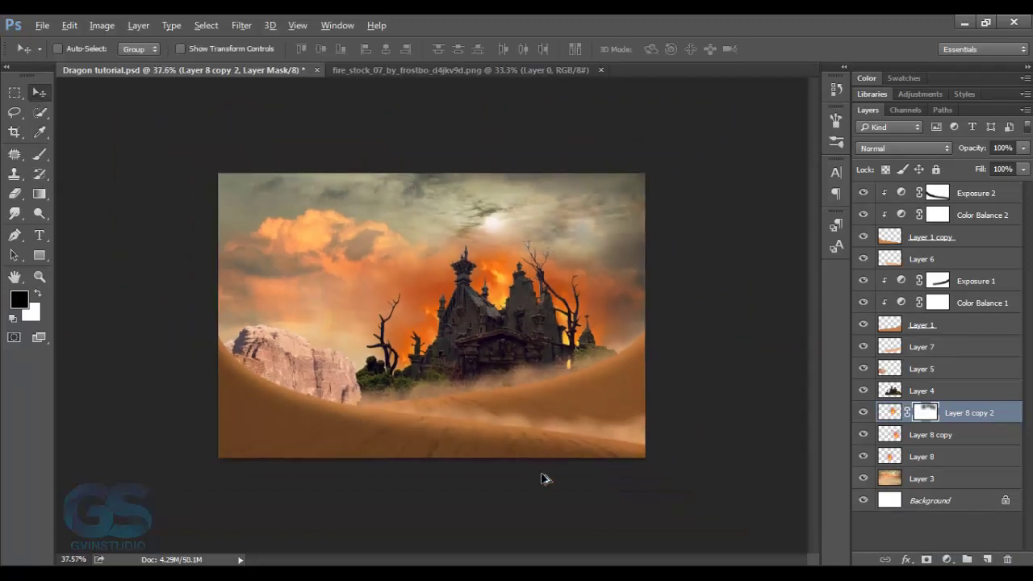
scroll(537, 456, down, 1)
scroll(528, 419, up, 2)
scroll(524, 406, up, 1)
scroll(521, 405, down, 1)
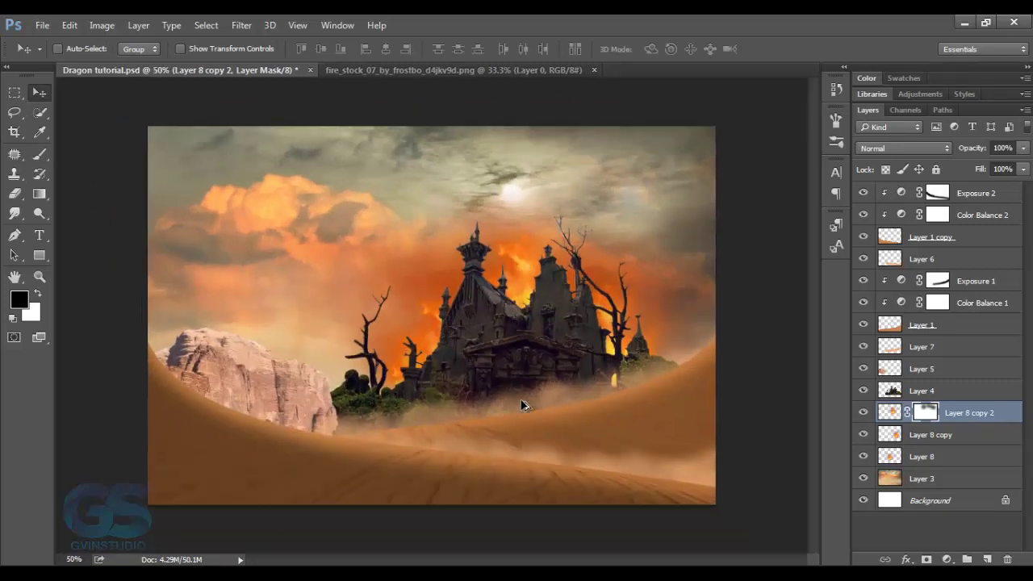
Add a Vibrance adjustment layer above sky Layer 3 and lower its vibrance toward -34.
click(922, 479)
click(947, 559)
click(911, 351)
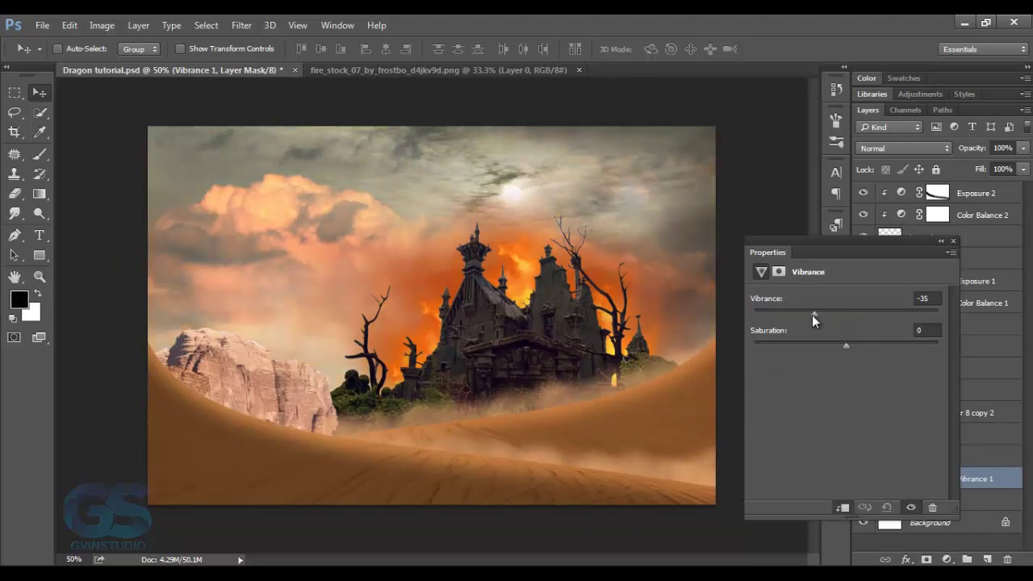
drag(800, 314, 814, 320)
Set sky vibrance to +10 and add an Exposure adjustment at -1.71.
drag(827, 316, 855, 316)
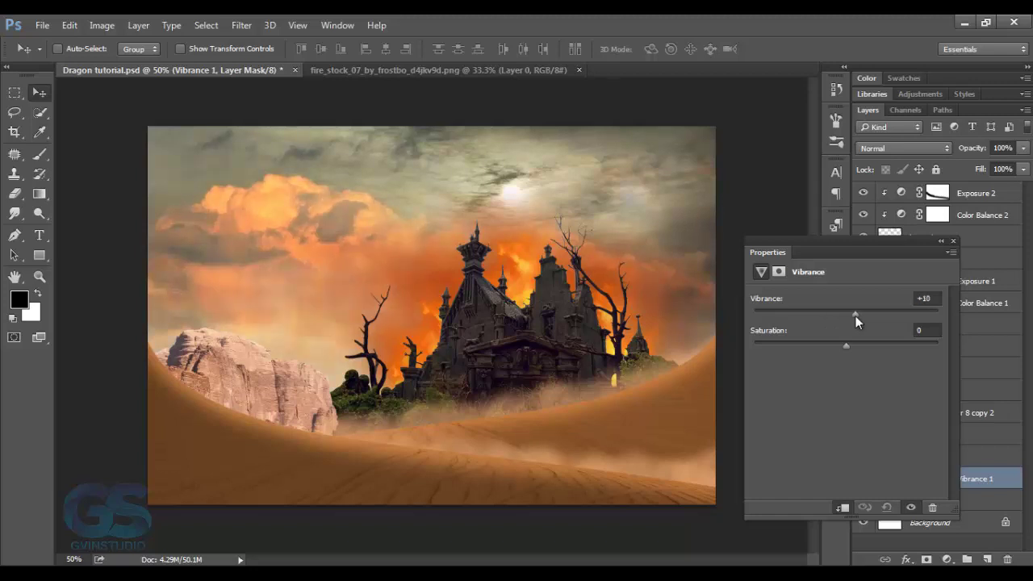
click(947, 559)
click(903, 335)
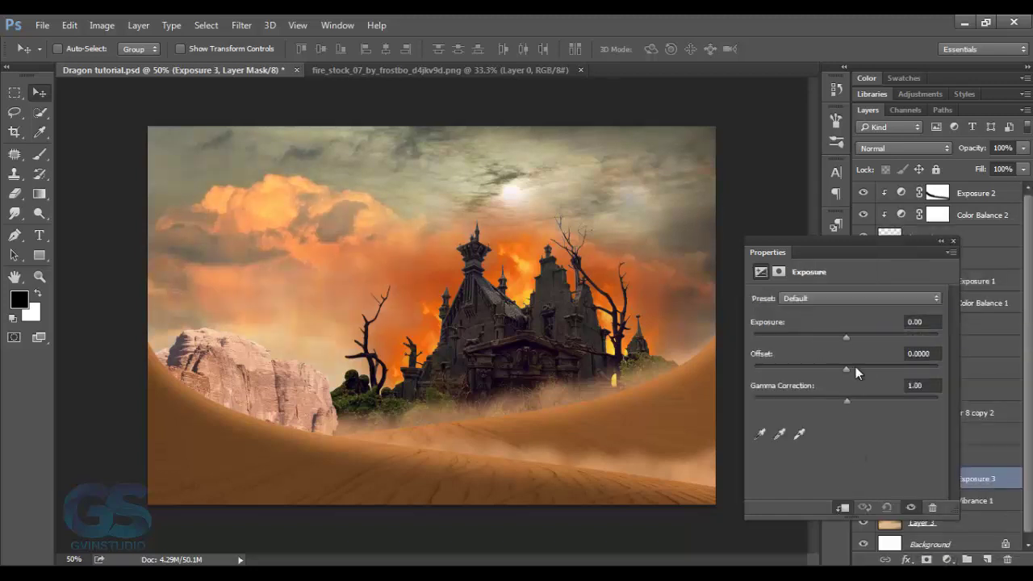
drag(836, 337, 820, 338)
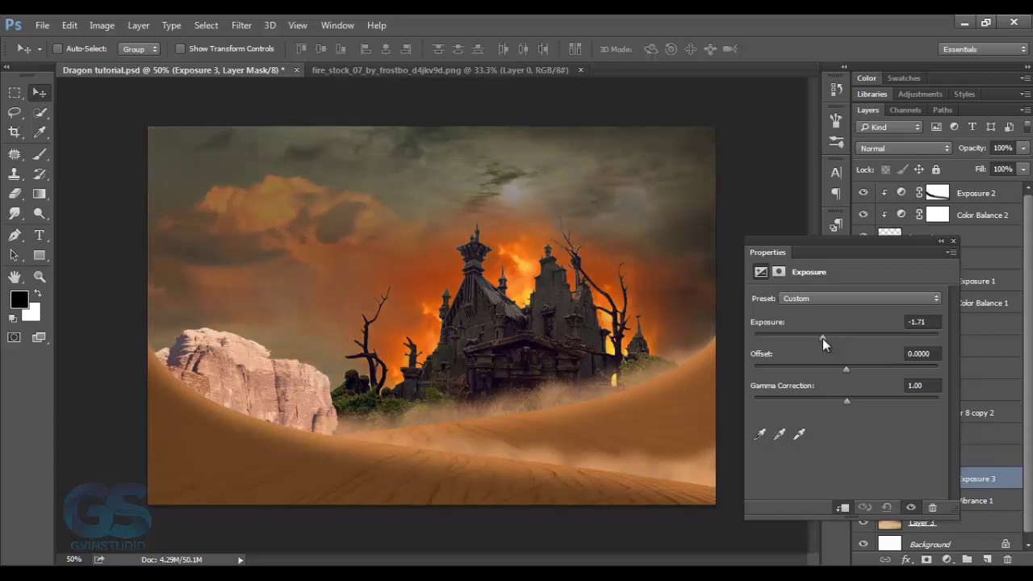
Paint the Exposure mask with a 500 px brush to keep the castle area bright.
click(953, 240)
key(b)
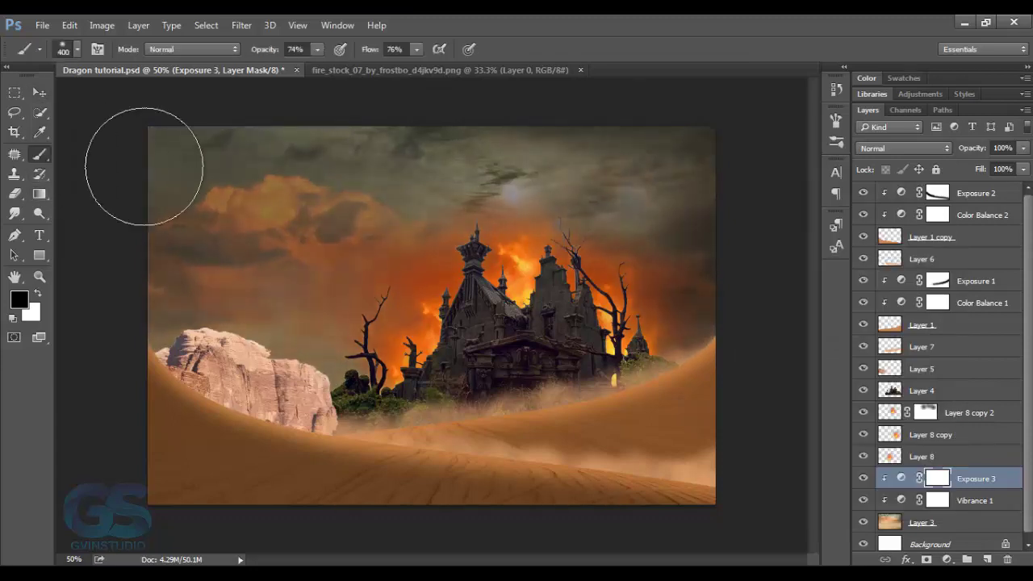
mouse_move(358, 311)
mouse_down()
mouse_move(299, 323)
mouse_move(567, 262)
mouse_move(339, 288)
mouse_move(438, 322)
mouse_move(380, 358)
mouse_move(597, 274)
mouse_move(369, 253)
mouse_move(369, 299)
mouse_move(346, 230)
mouse_move(476, 305)
mouse_up()
key(bracketright)
key(bracketright)
key(v)
click(579, 70)
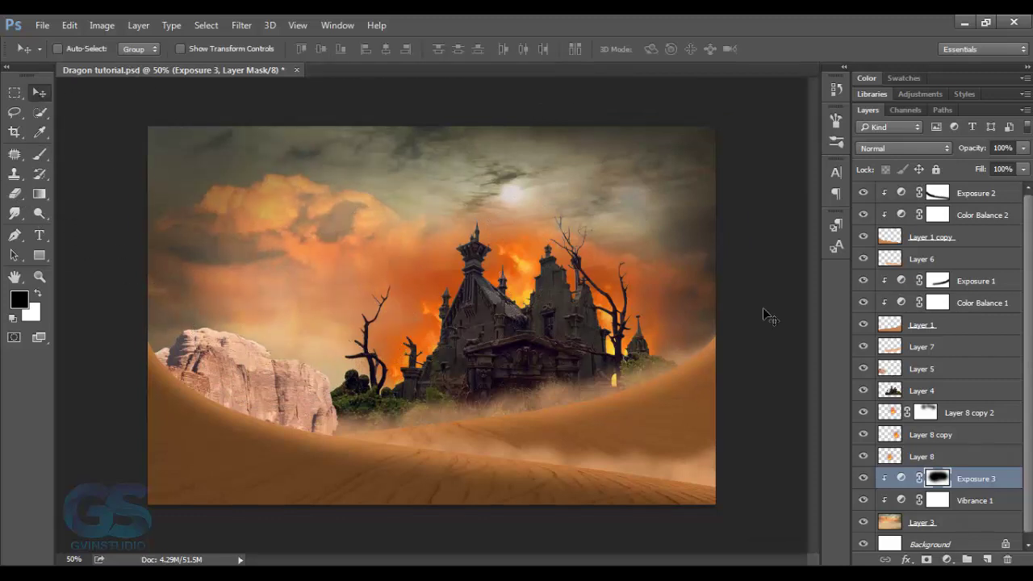
Add a Color Balance to rock Layer 5 warming it (Red +27, Yellow -19).
click(864, 369)
click(921, 369)
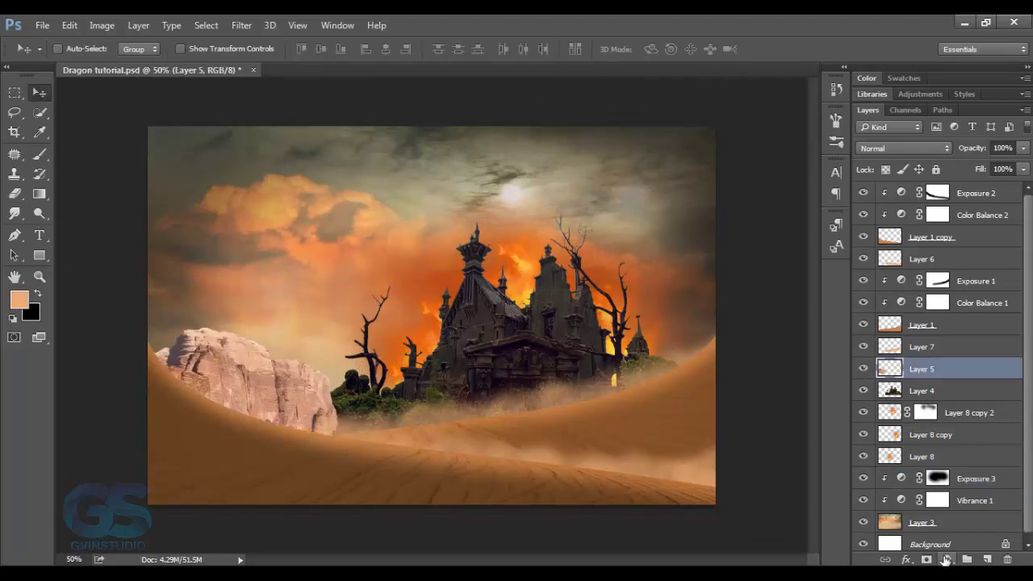
click(945, 559)
click(936, 388)
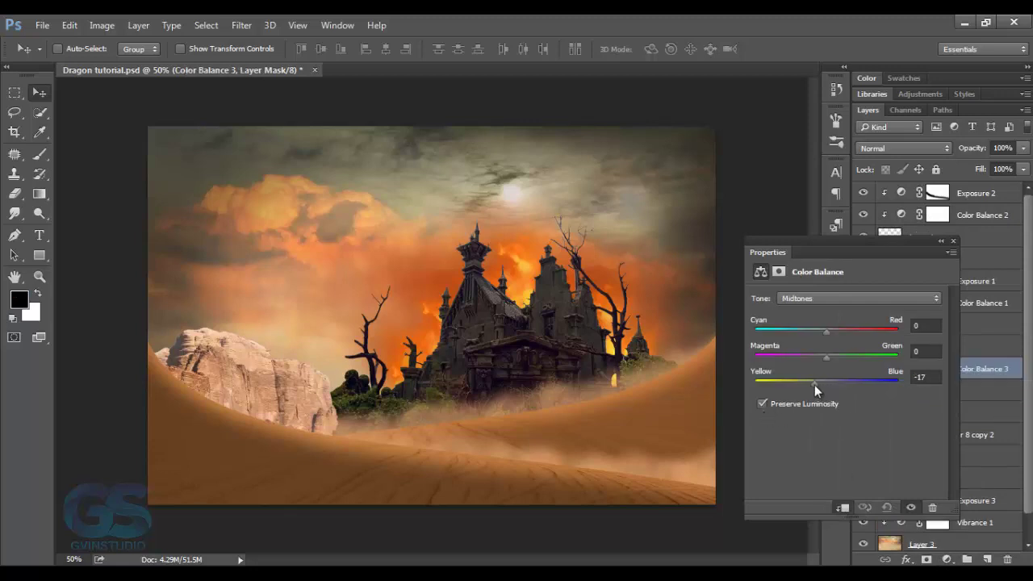
drag(808, 384, 812, 383)
drag(826, 331, 866, 336)
Add an Exposure adjustment at -3.69 to darken the rock.
click(946, 560)
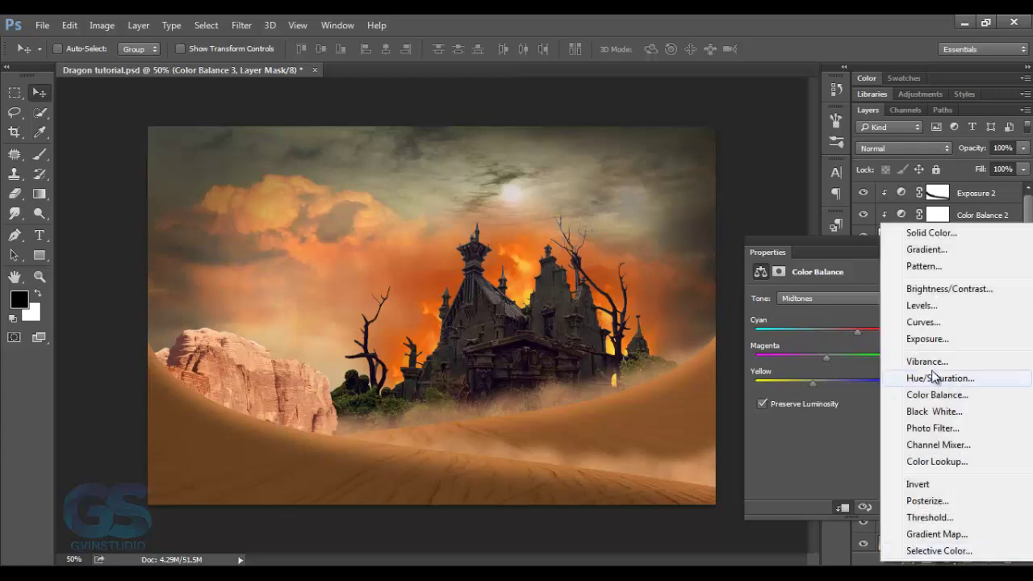
click(927, 338)
drag(846, 337, 794, 339)
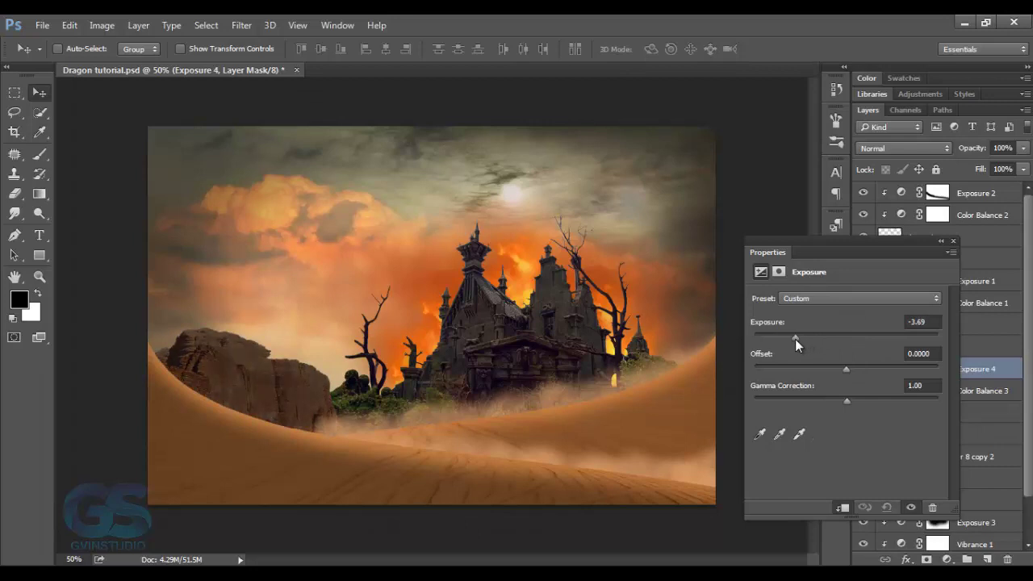
click(953, 242)
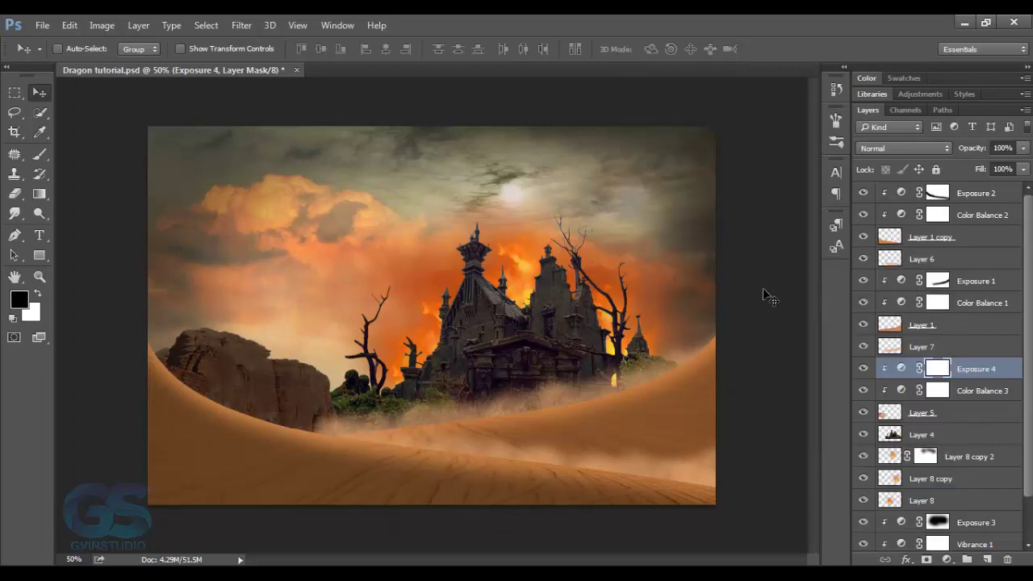
click(922, 435)
Add a Color Balance to the castle shifting it red (Red +29, Yellow -34).
click(946, 560)
click(935, 393)
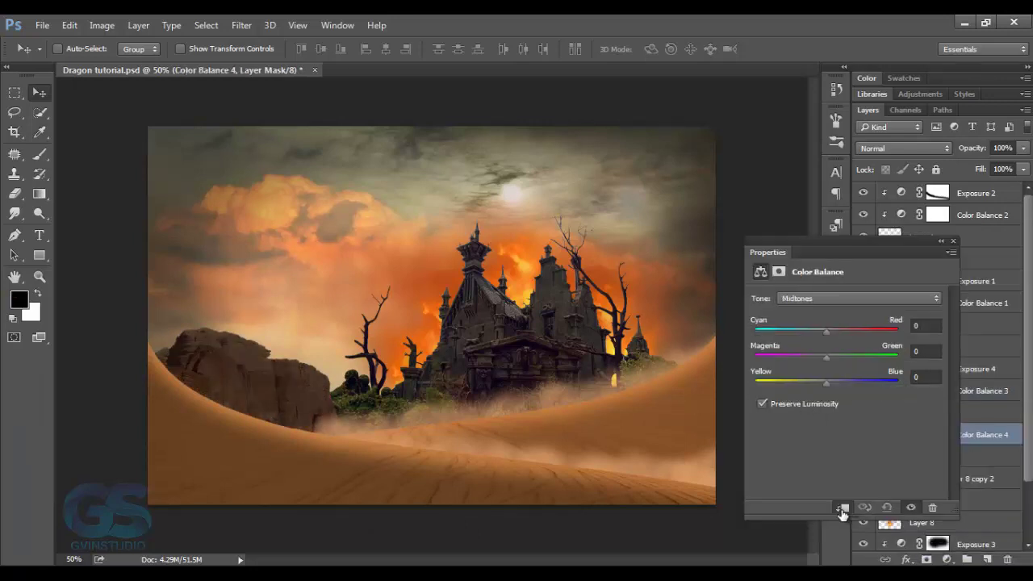
drag(828, 332, 852, 332)
Add an Exposure of -1.76 to the castle, then select Exposure 5 through Layer 8.
click(947, 559)
click(928, 338)
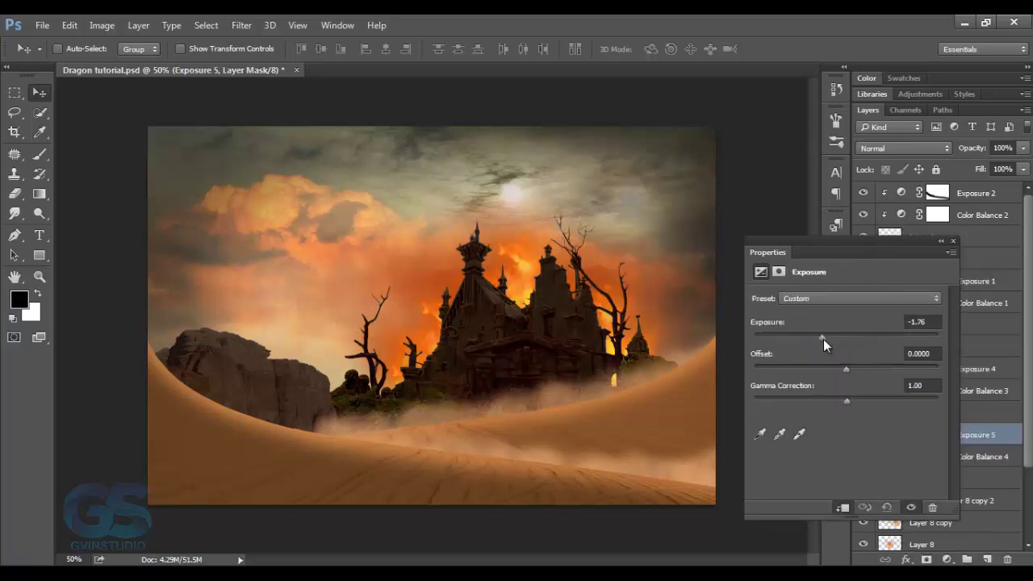
drag(833, 338, 823, 339)
click(953, 241)
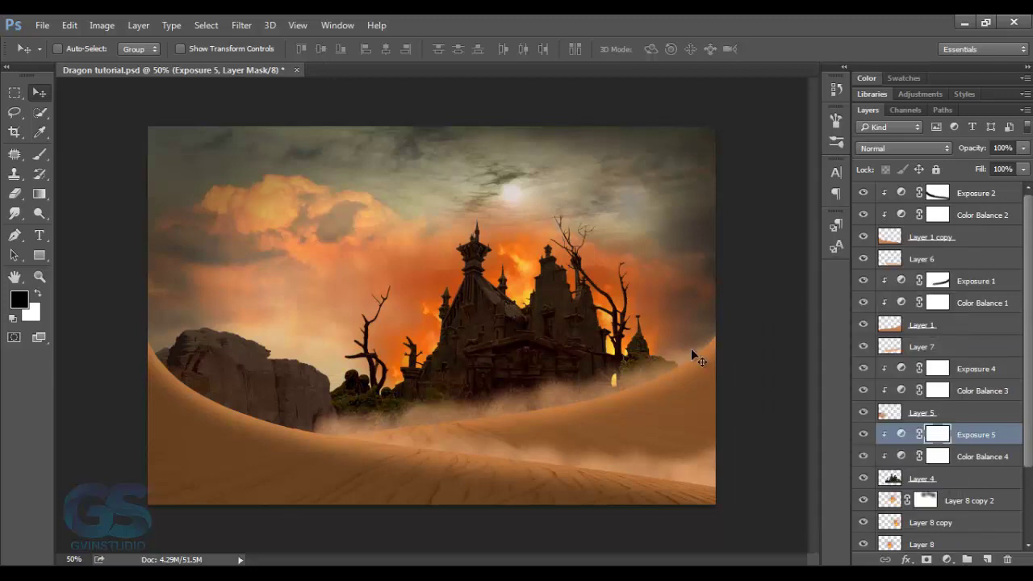
scroll(691, 349, down, 3)
scroll(624, 371, up, 3)
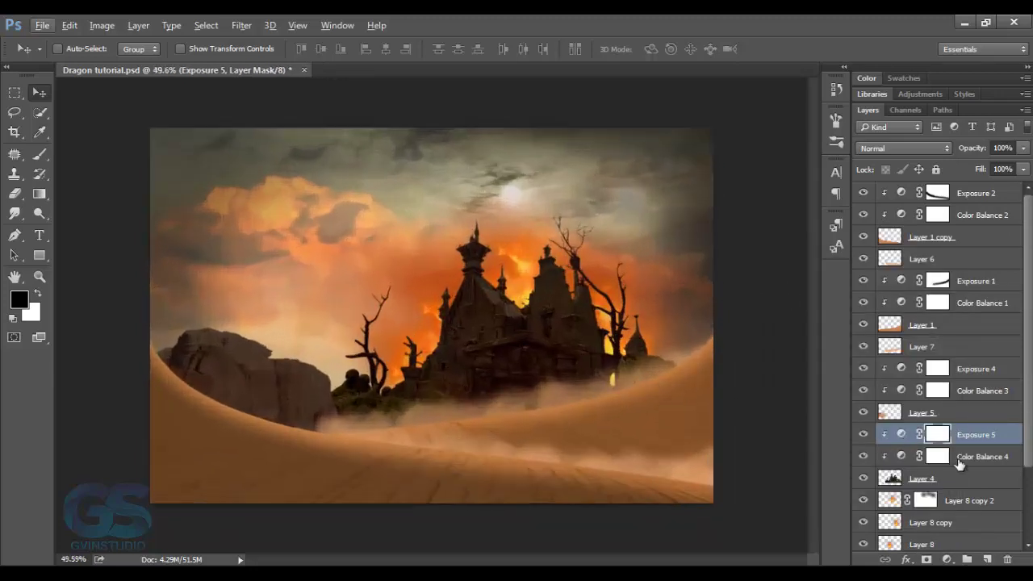
shift+click(921, 542)
scroll(935, 509, down, 2)
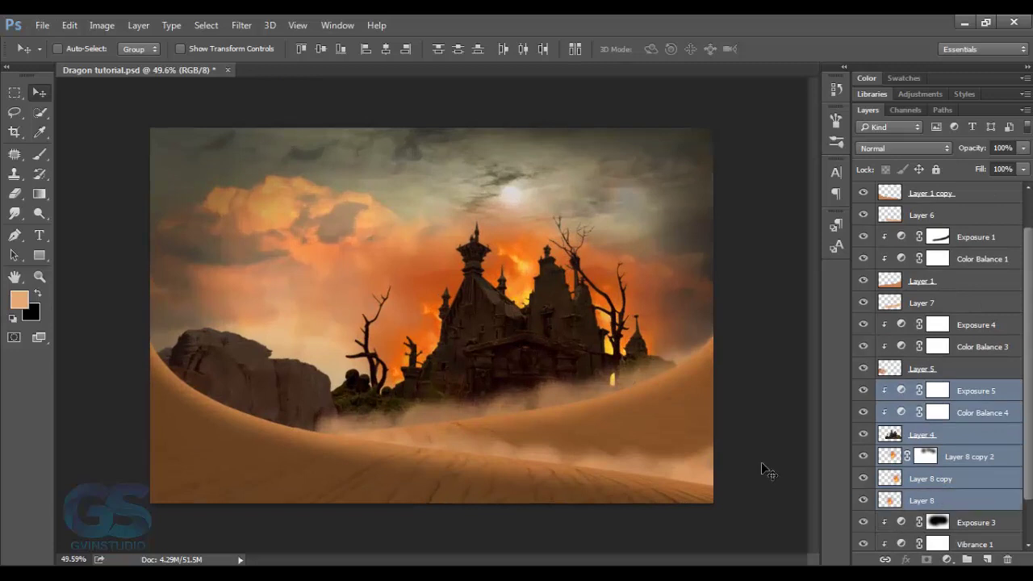
Scale the castle, its adjustments and fire layers down to about 94%.
key(ctrl+t)
drag(268, 170, 290, 186)
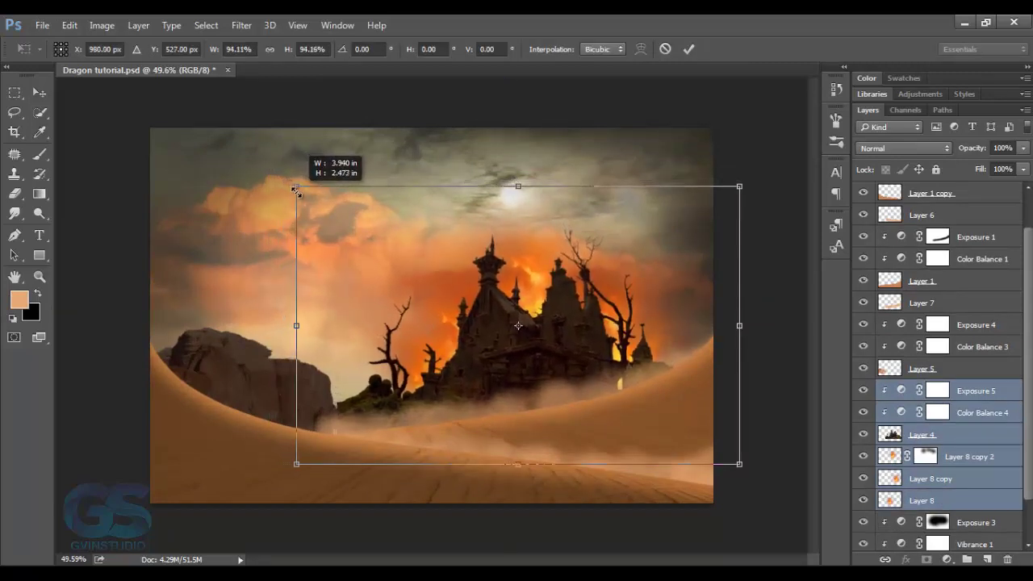
drag(291, 188, 296, 186)
key(Return)
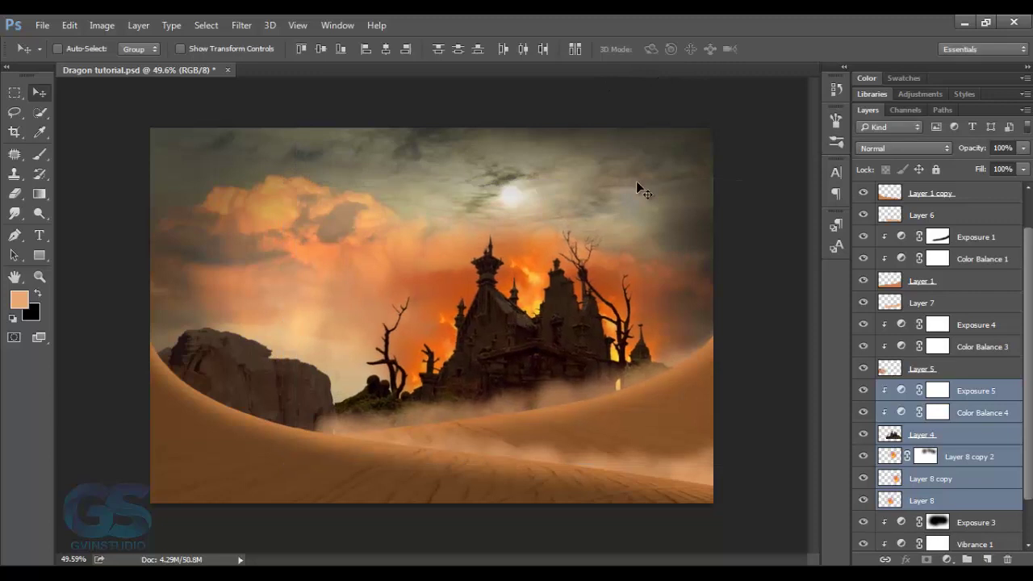
Nudge Layer 5 one step downward.
click(921, 368)
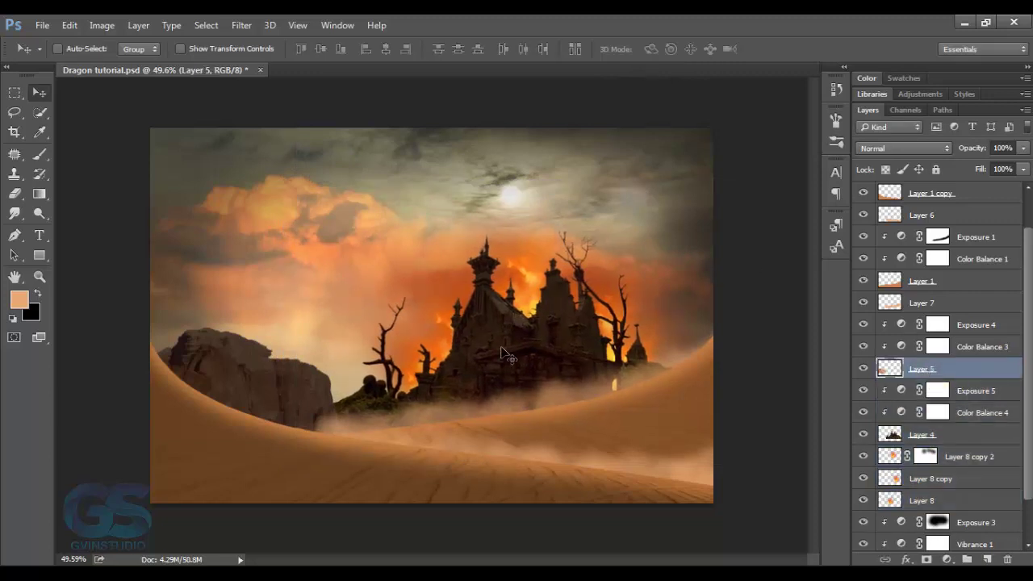
key(Down)
key(Down)
key(Down)
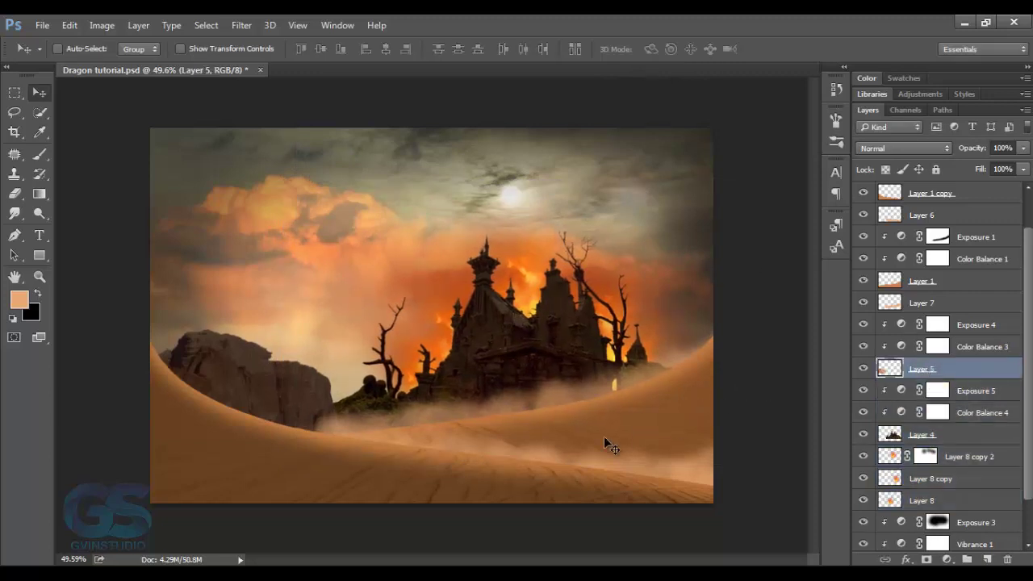
scroll(604, 442, down, 1)
scroll(551, 376, up, 3)
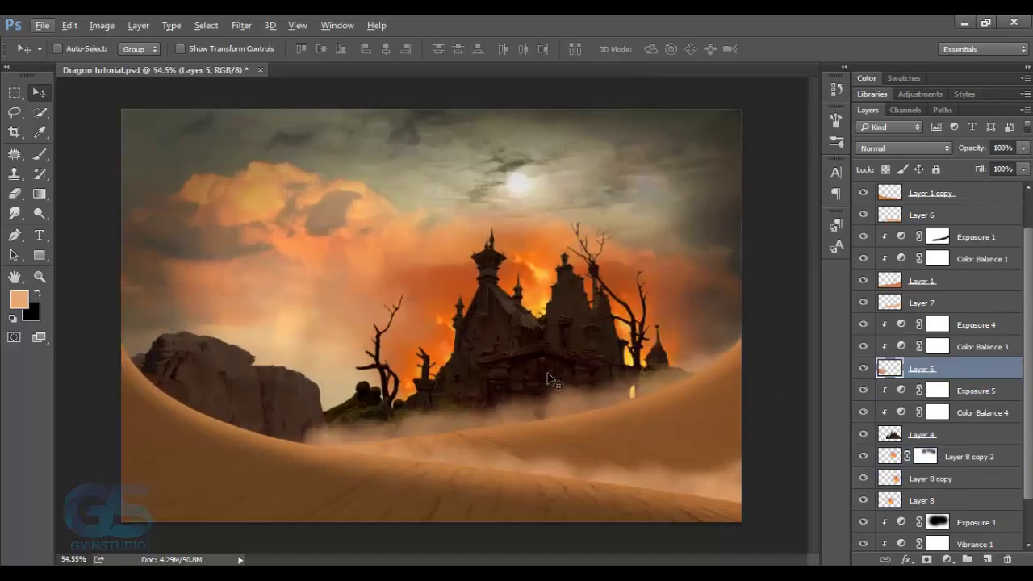
Add a #e1920b Solid Color fill above Exposure 5 in Color Dodge mode.
click(978, 390)
click(946, 559)
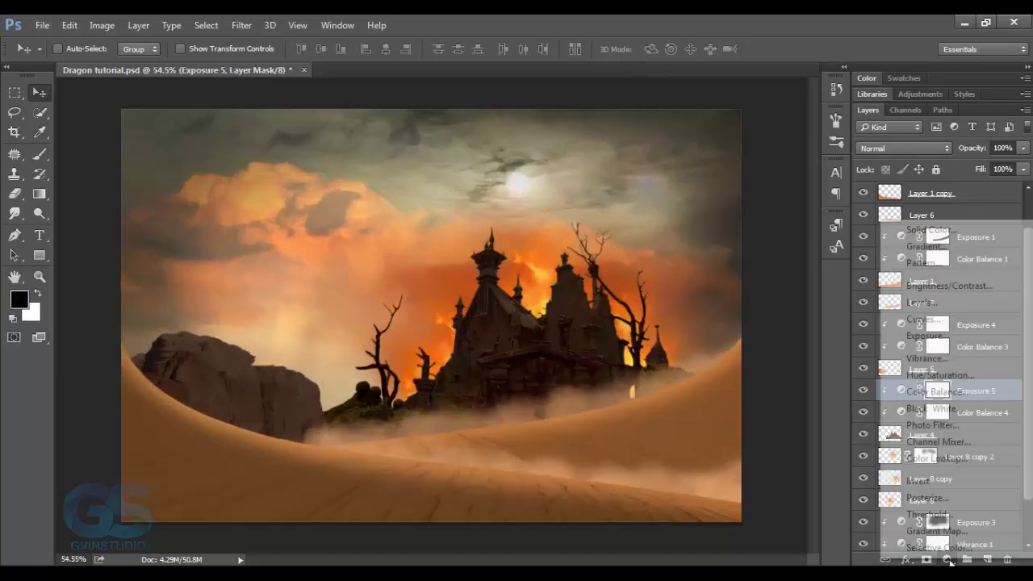
click(933, 226)
text(e1920b)
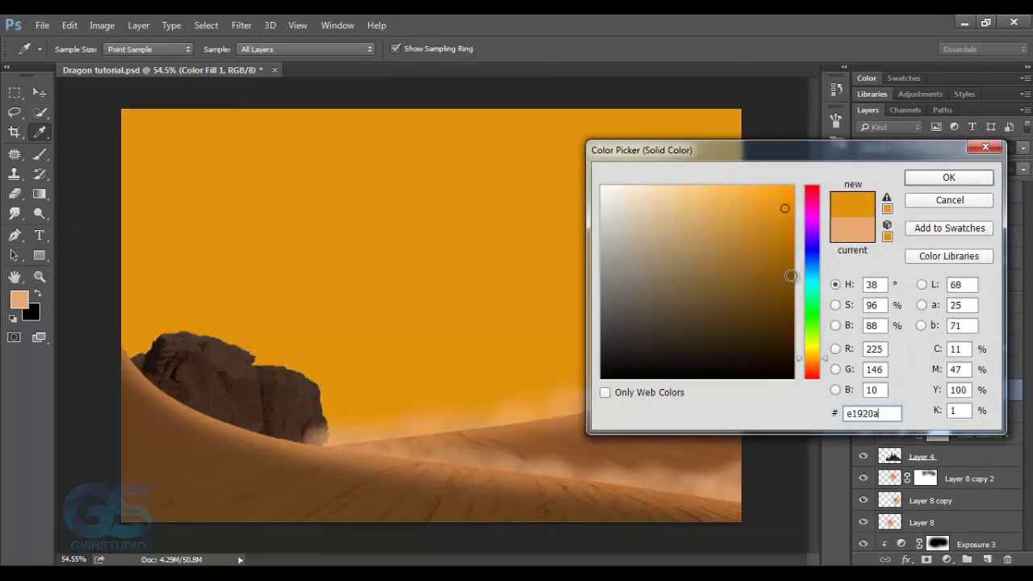
click(949, 176)
click(895, 148)
click(875, 261)
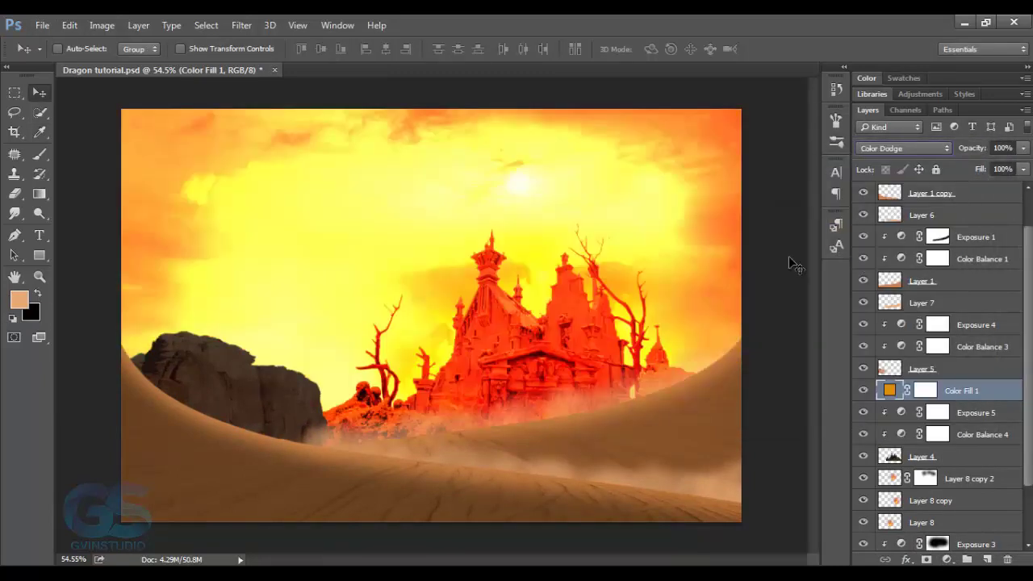
Clip the orange fill to the castle and invert its mask to black.
alt+click(967, 401)
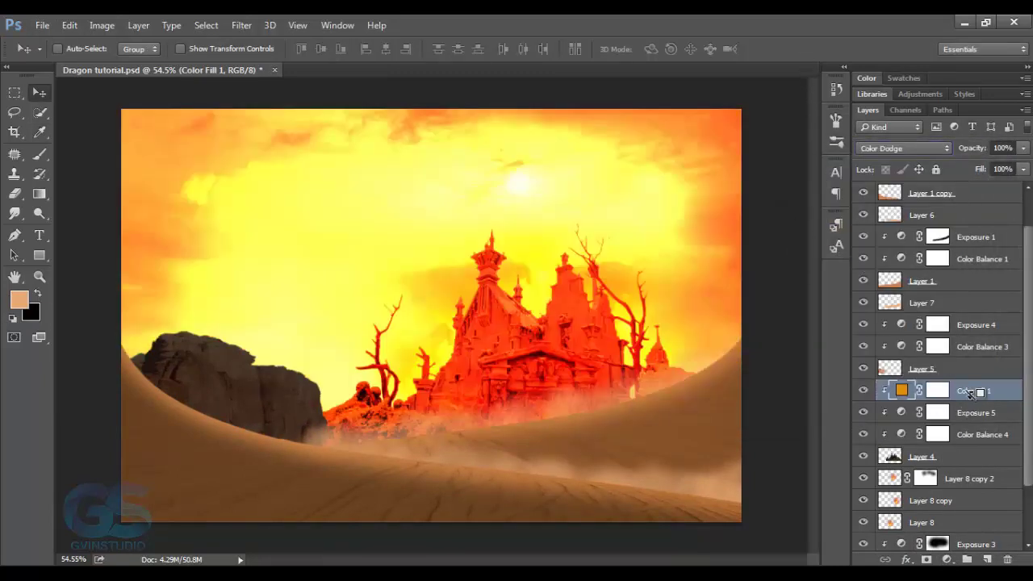
click(938, 391)
key(d)
key(ctrl+i)
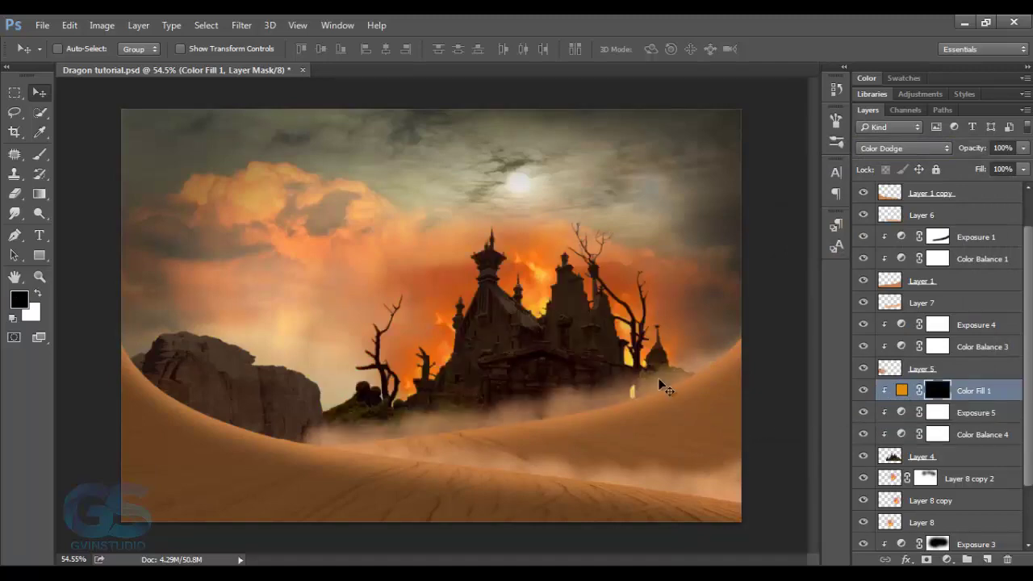
Test small white glow strokes on the spire, undo them, and lower brush opacity to 52%.
scroll(535, 318, up, 1)
scroll(564, 315, up, 1)
scroll(452, 239, up, 1)
scroll(457, 243, up, 1)
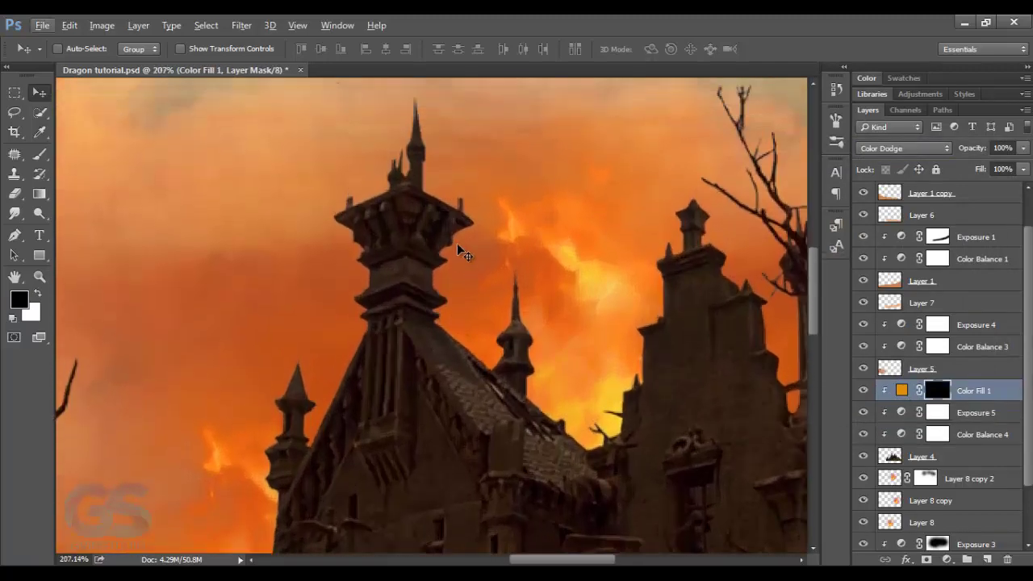
key(b)
key(x)
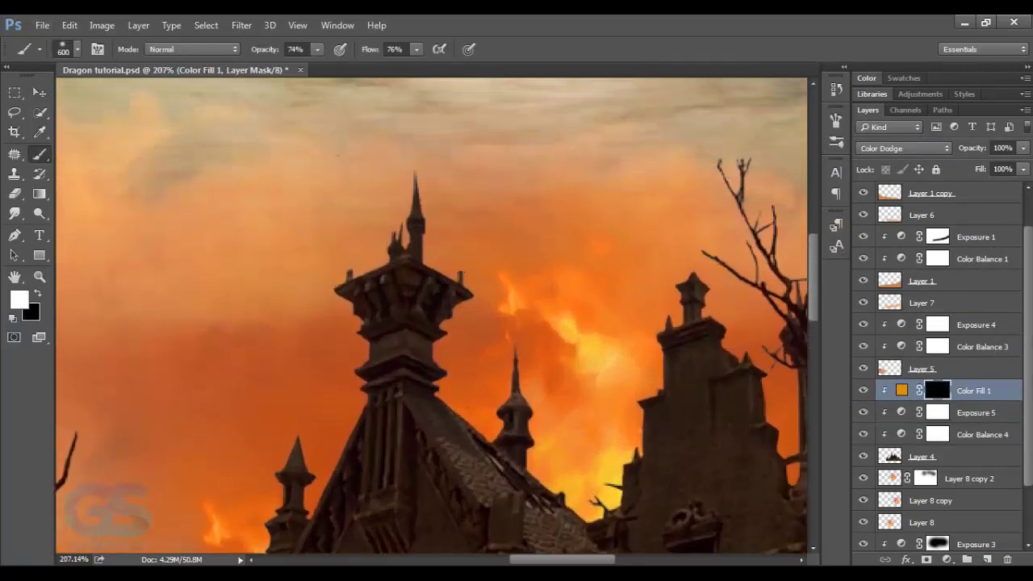
key(bracketleft)
key(bracketleft)
key(bracketleft)
key(bracketleft)
key(bracketleft)
key(bracketleft)
key(bracketleft)
key(bracketleft)
key(bracketleft)
key(bracketleft)
drag(417, 172, 429, 260)
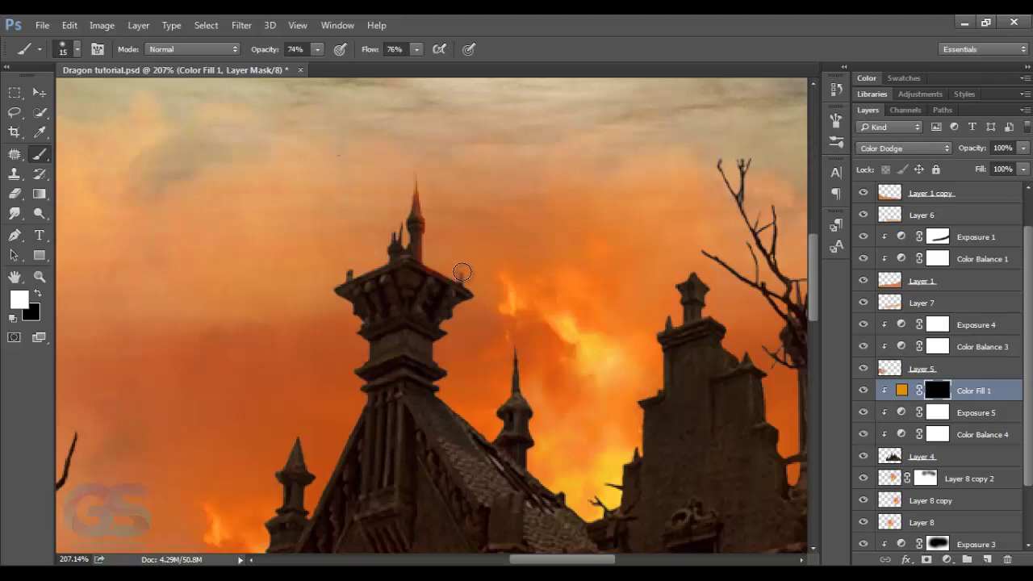
drag(465, 299, 462, 303)
key(ctrl+alt+z)
key(ctrl+alt+z)
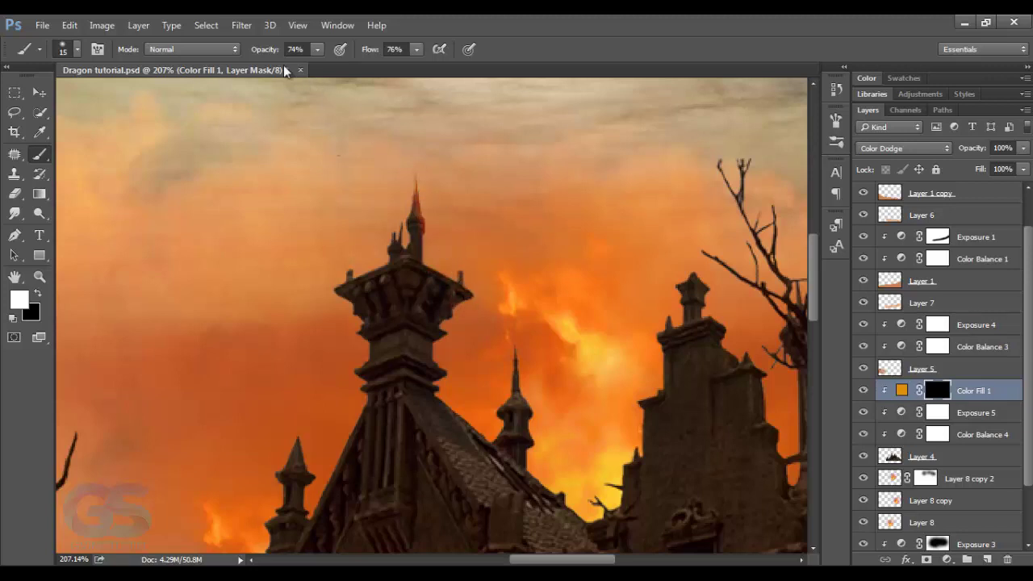
drag(266, 55, 249, 55)
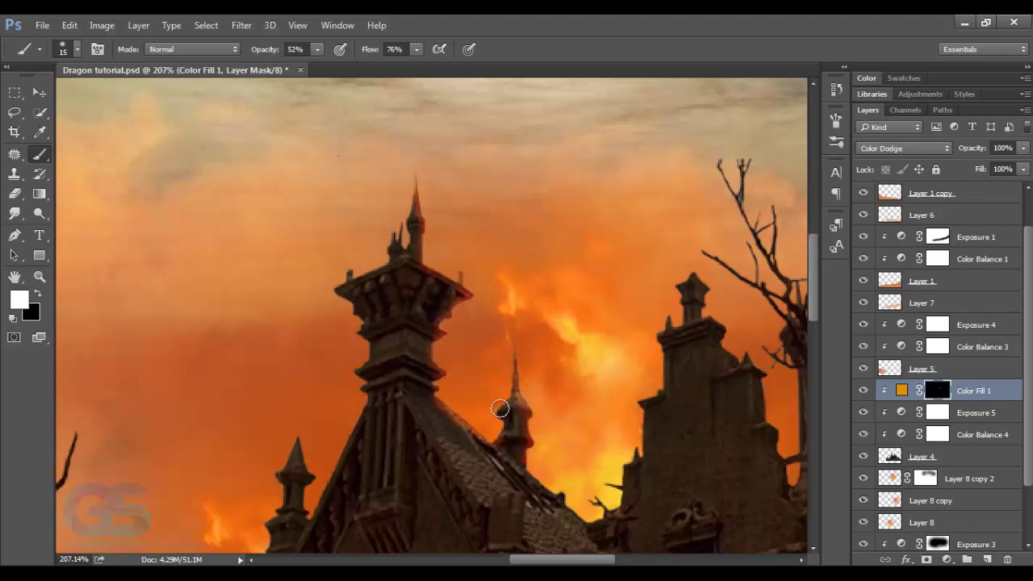
Paint orange glow along the building's left and right edges.
drag(532, 408, 423, 290)
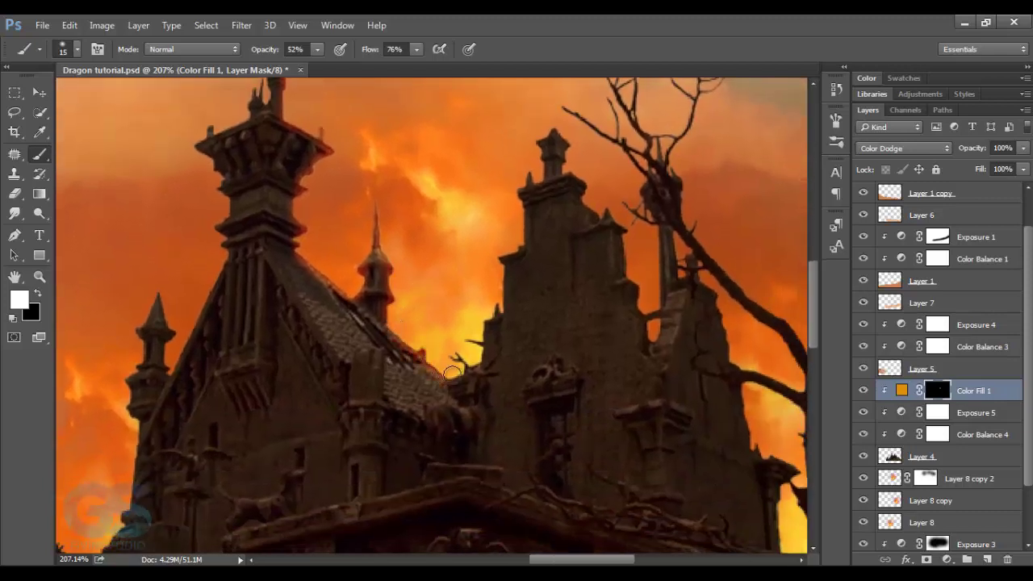
drag(471, 340, 516, 202)
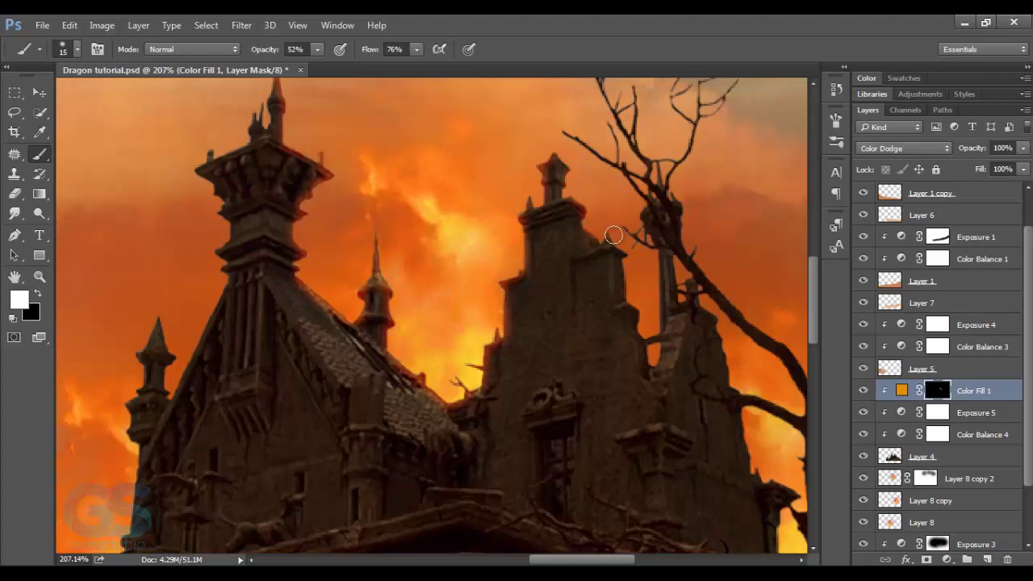
drag(613, 235, 642, 313)
drag(651, 354, 647, 253)
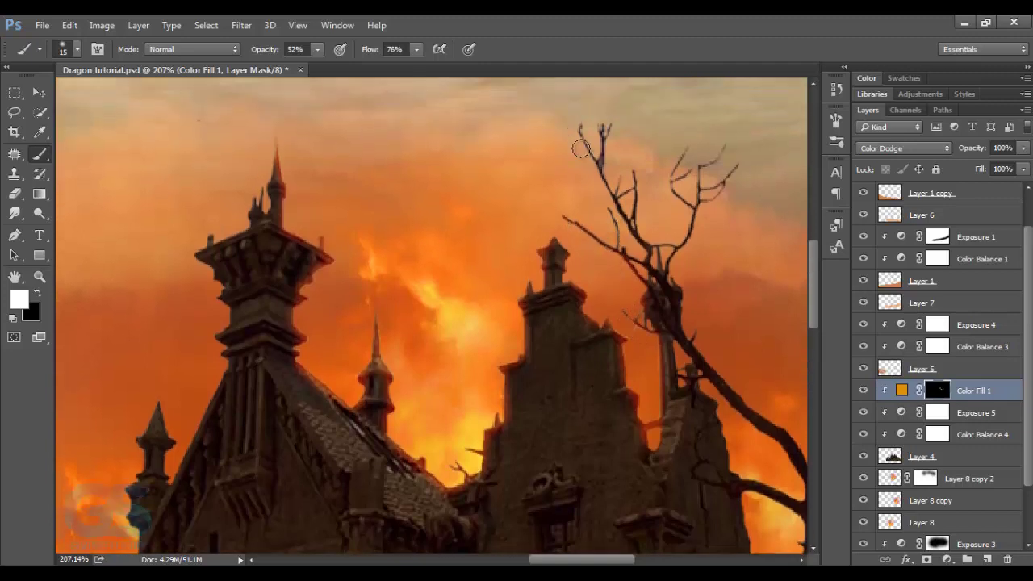
Paint glow along the right tree's branches and trunk edge.
drag(580, 149, 645, 257)
drag(684, 226, 667, 184)
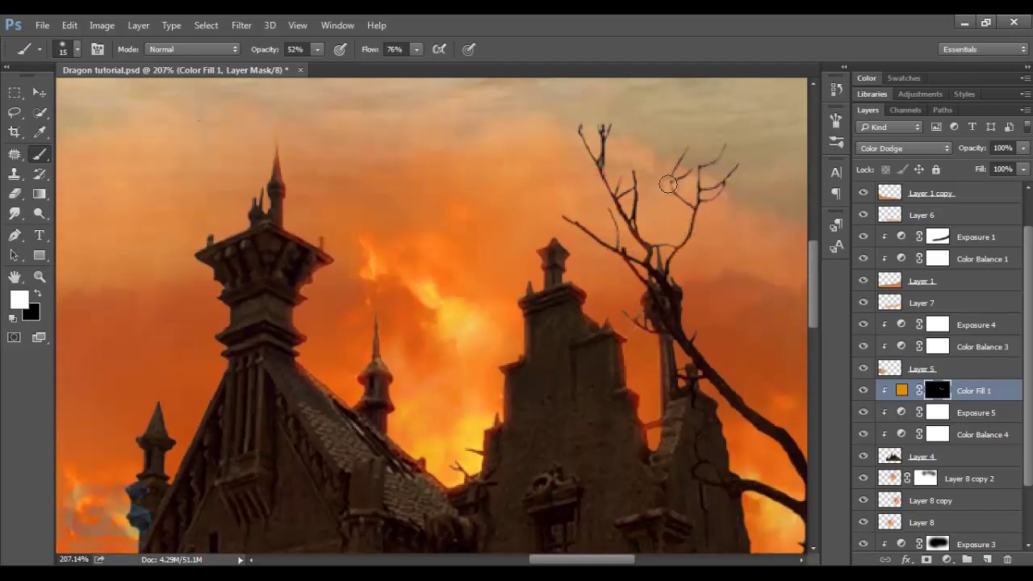
drag(661, 305, 539, 213)
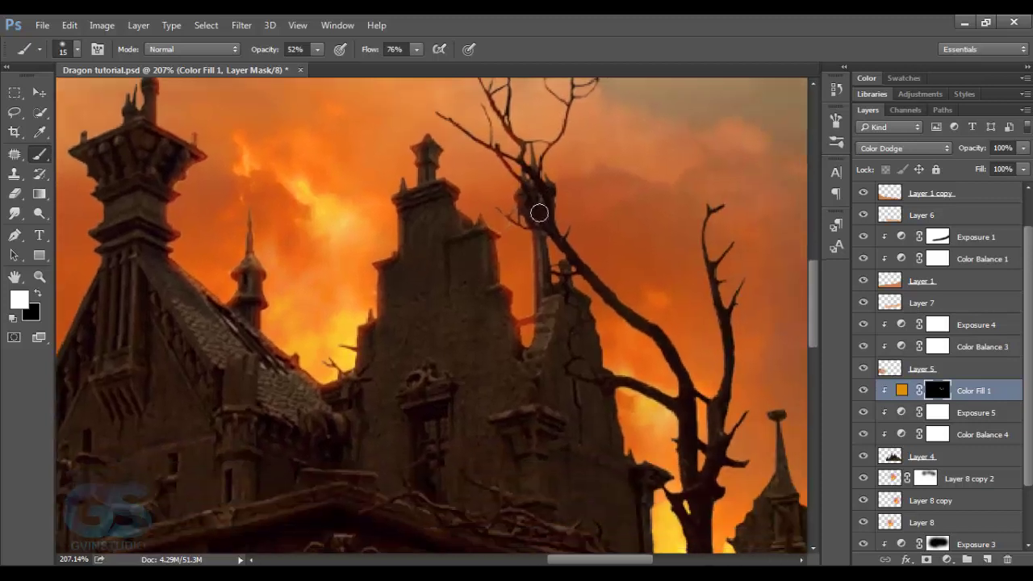
drag(632, 326, 538, 233)
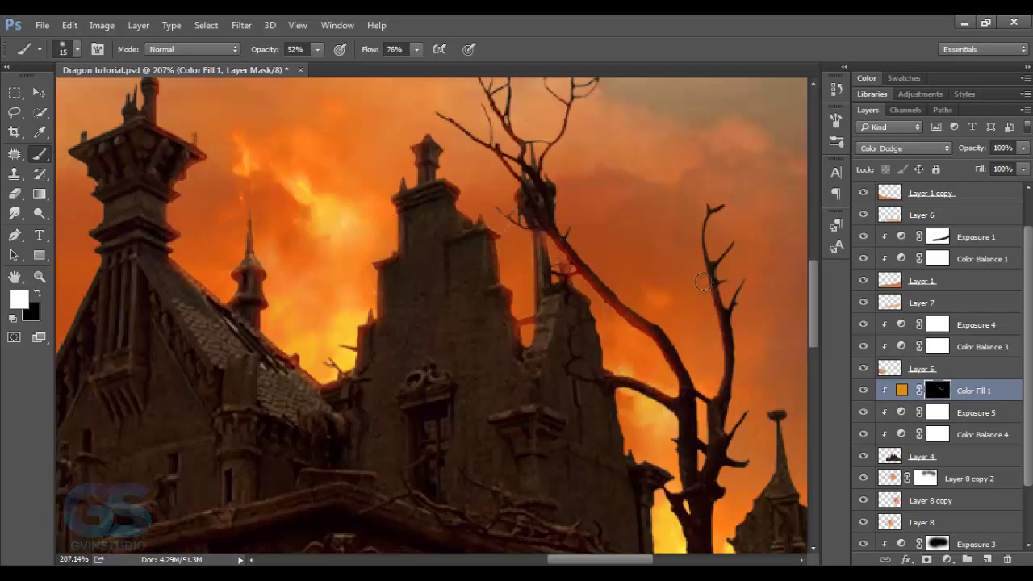
mouse_move(672, 420)
mouse_down()
mouse_move(678, 488)
mouse_move(641, 460)
mouse_move(617, 387)
mouse_up()
mouse_move(707, 406)
mouse_down()
mouse_move(701, 457)
mouse_move(628, 286)
mouse_move(592, 351)
mouse_move(617, 379)
mouse_move(602, 313)
mouse_up()
mouse_move(709, 242)
mouse_down()
mouse_move(674, 381)
mouse_move(448, 415)
mouse_up()
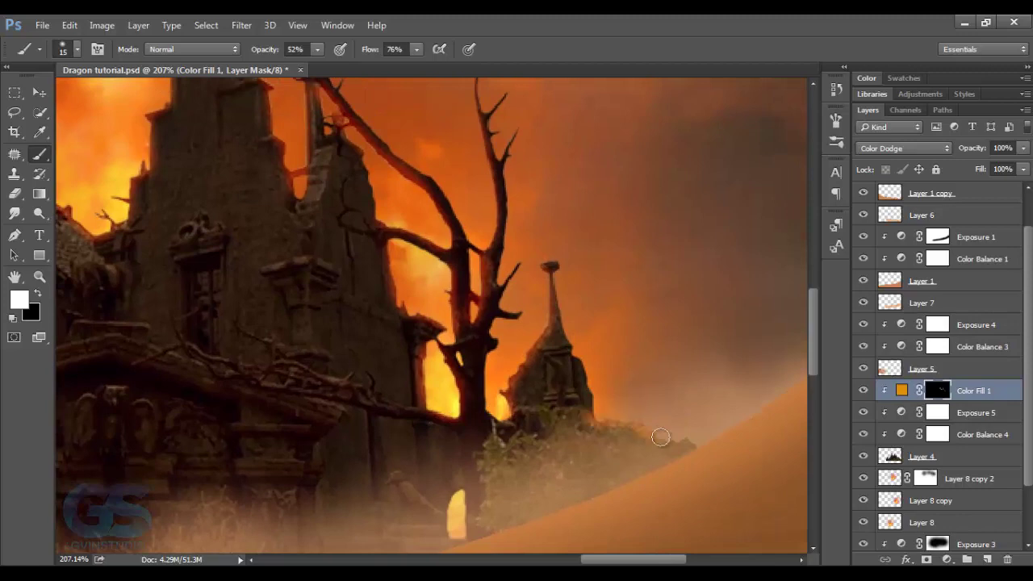
Paint glow along the dead tree's trunk and its upper, left and lower branches.
scroll(646, 407, down, 3)
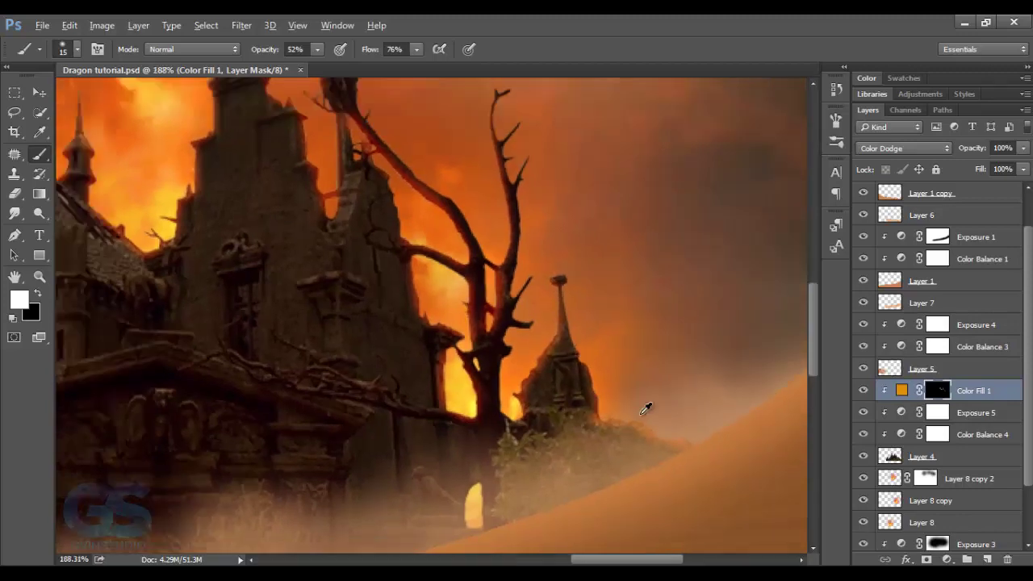
scroll(646, 407, down, 3)
scroll(645, 407, down, 3)
scroll(378, 385, up, 3)
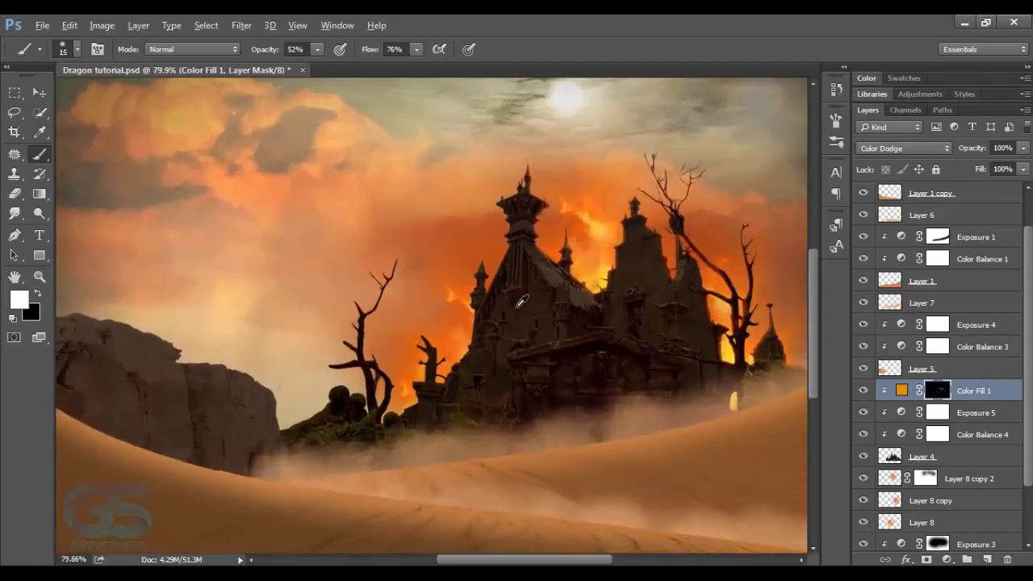
scroll(495, 281, up, 3)
scroll(494, 281, up, 3)
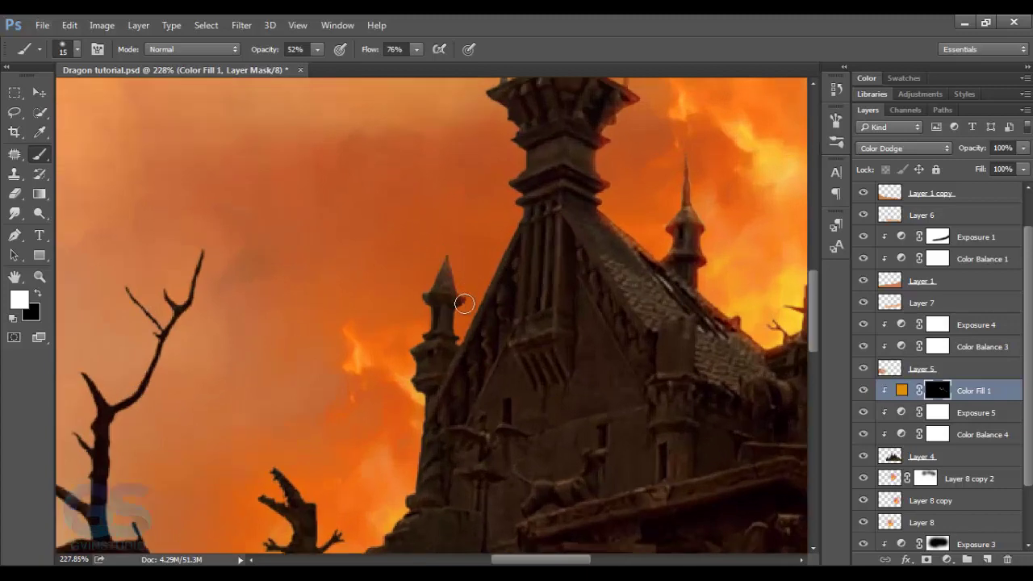
mouse_move(457, 343)
mouse_down()
mouse_move(536, 284)
mouse_move(500, 355)
mouse_move(432, 441)
mouse_move(377, 313)
mouse_up()
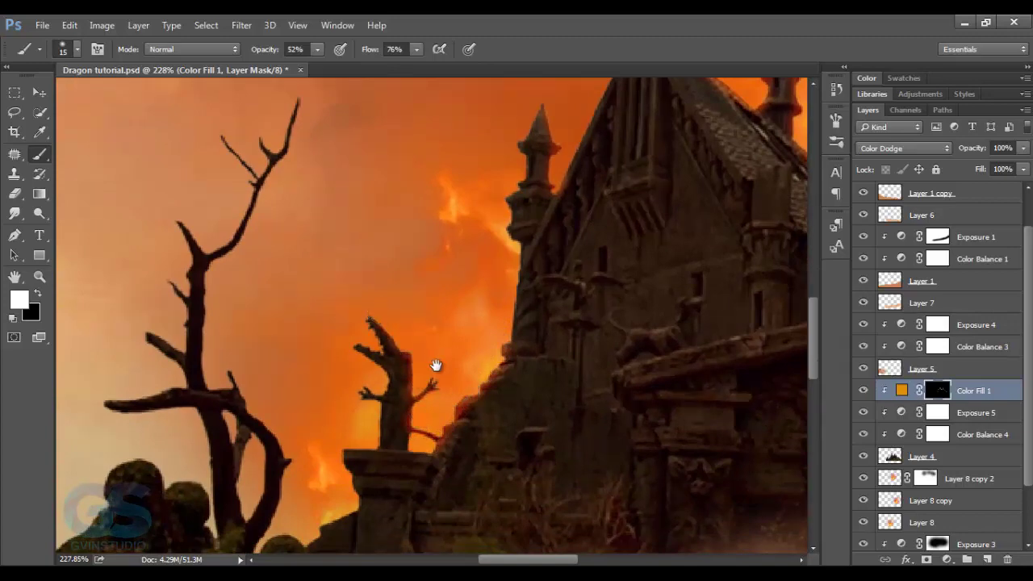
drag(436, 365, 533, 311)
mouse_move(370, 379)
mouse_down()
mouse_move(382, 422)
mouse_move(350, 484)
mouse_move(373, 494)
mouse_move(447, 427)
mouse_up()
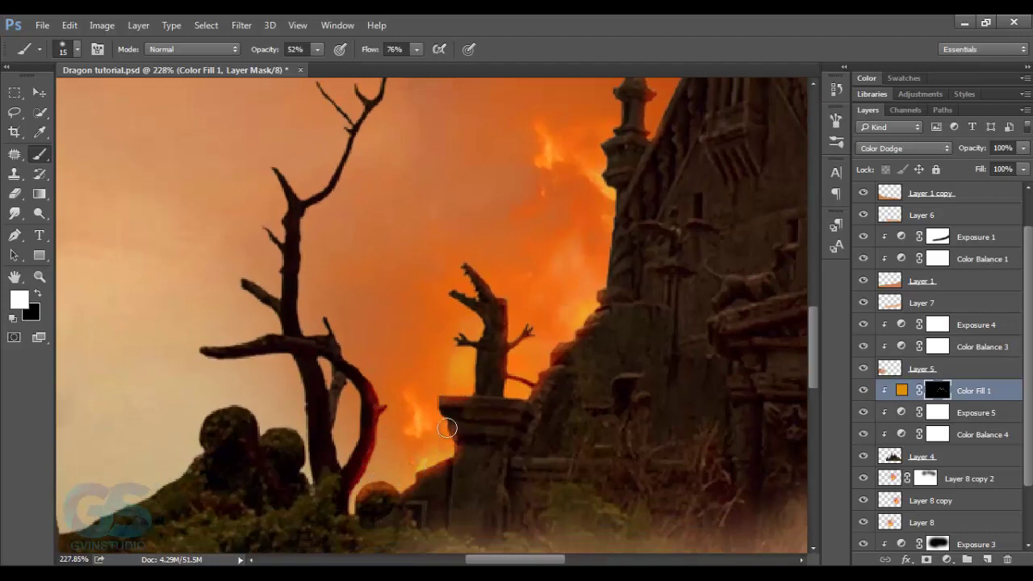
mouse_move(305, 319)
mouse_down()
mouse_move(307, 237)
mouse_move(372, 104)
mouse_up()
drag(396, 213, 388, 292)
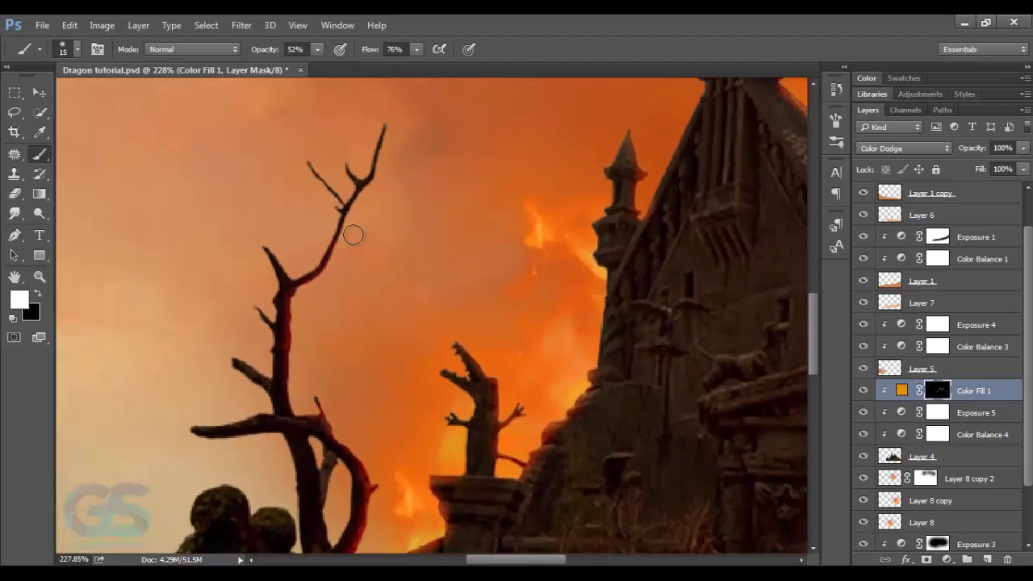
drag(353, 231, 388, 133)
mouse_move(317, 164)
mouse_down()
mouse_move(276, 247)
mouse_move(244, 360)
mouse_move(264, 378)
mouse_move(252, 413)
mouse_move(199, 420)
mouse_up()
mouse_move(312, 442)
mouse_down()
mouse_move(429, 268)
mouse_move(441, 363)
mouse_move(318, 315)
mouse_move(283, 375)
mouse_move(220, 410)
mouse_up()
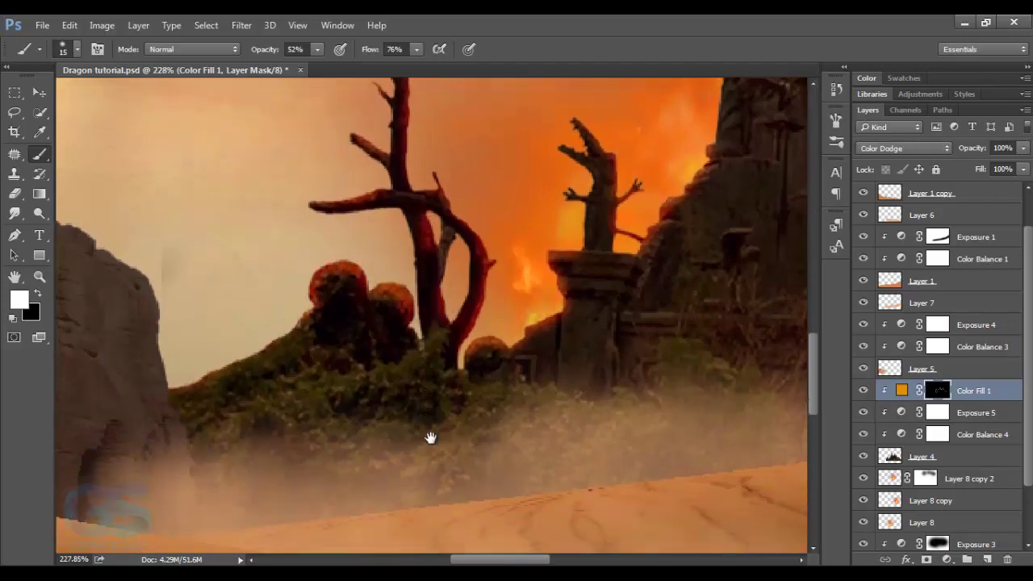
Brighten the castle roof edge beside the spire with orange glow.
scroll(432, 433, down, 2)
scroll(435, 435, down, 3)
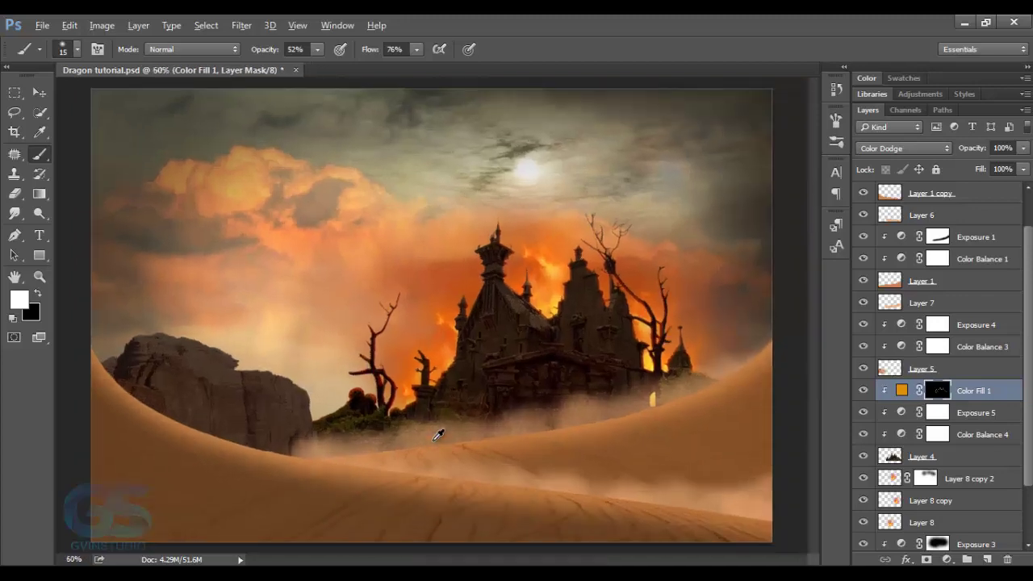
scroll(438, 435, up, 5)
drag(556, 340, 536, 444)
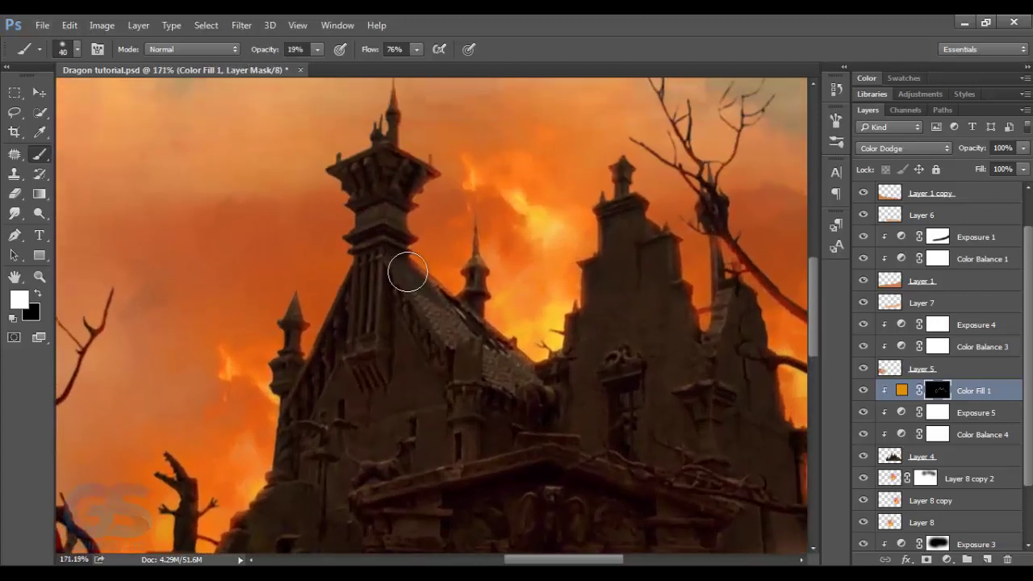
drag(408, 273, 507, 370)
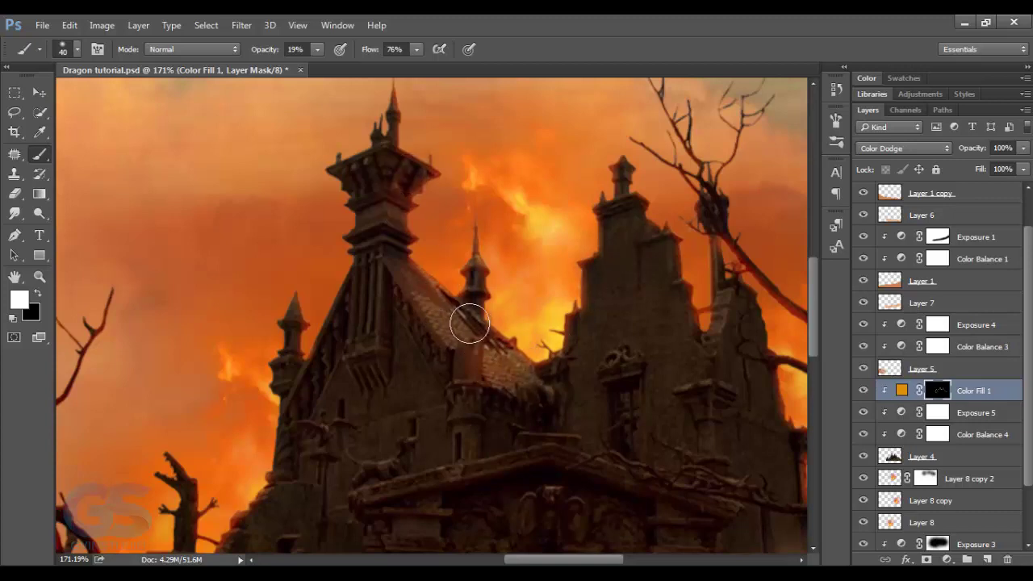
scroll(470, 324, down, 3)
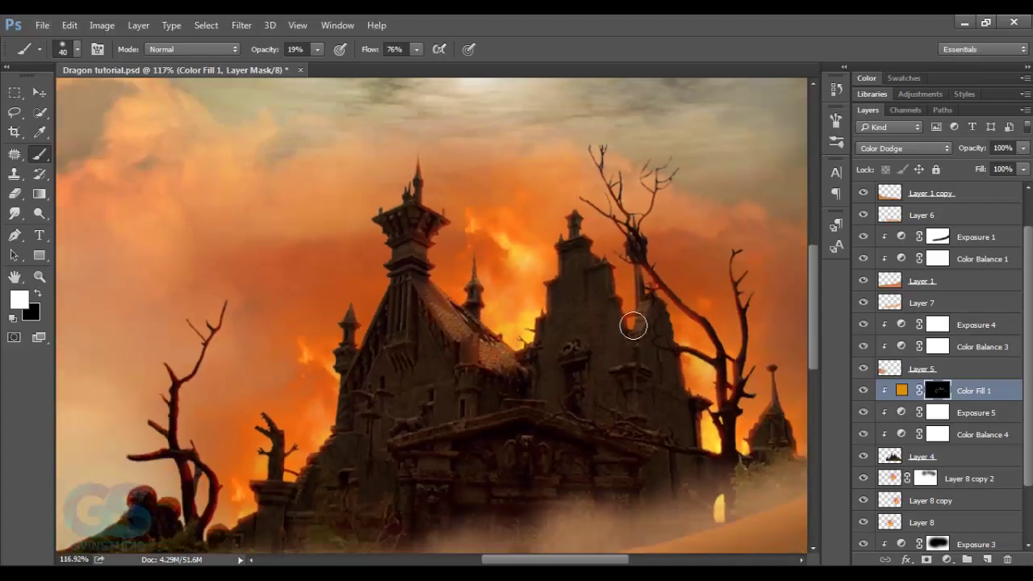
scroll(510, 397, down, 3)
scroll(510, 397, down, 3)
scroll(510, 397, up, 2)
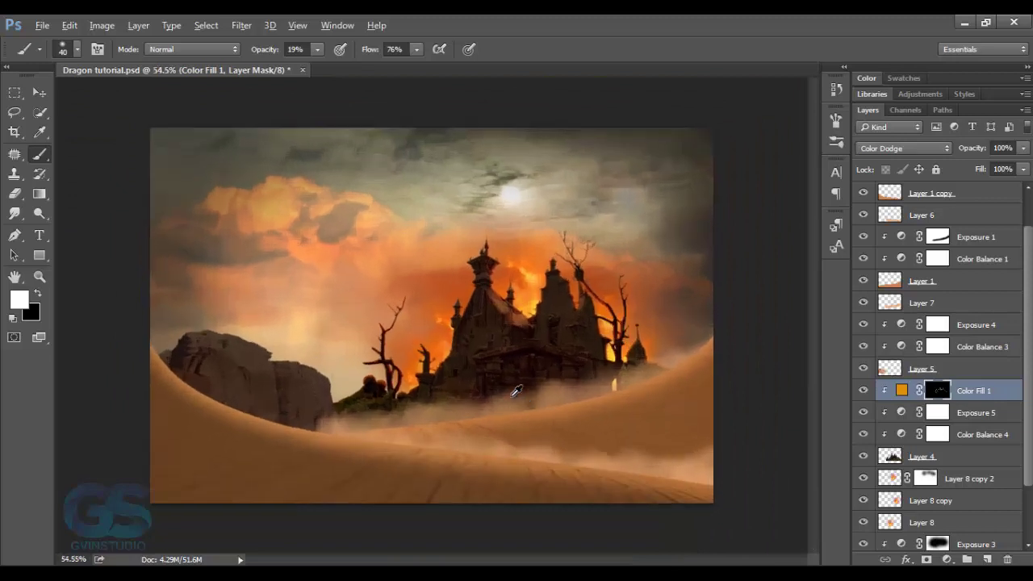
Darken the left rock by lowering Exposure 4's exposure slider.
key(v)
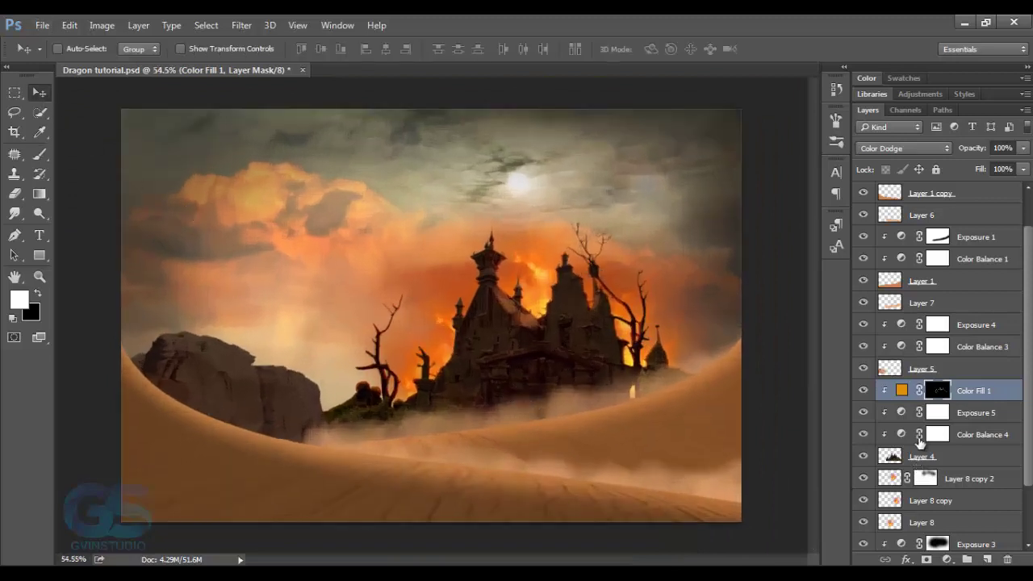
click(942, 372)
double_click(900, 325)
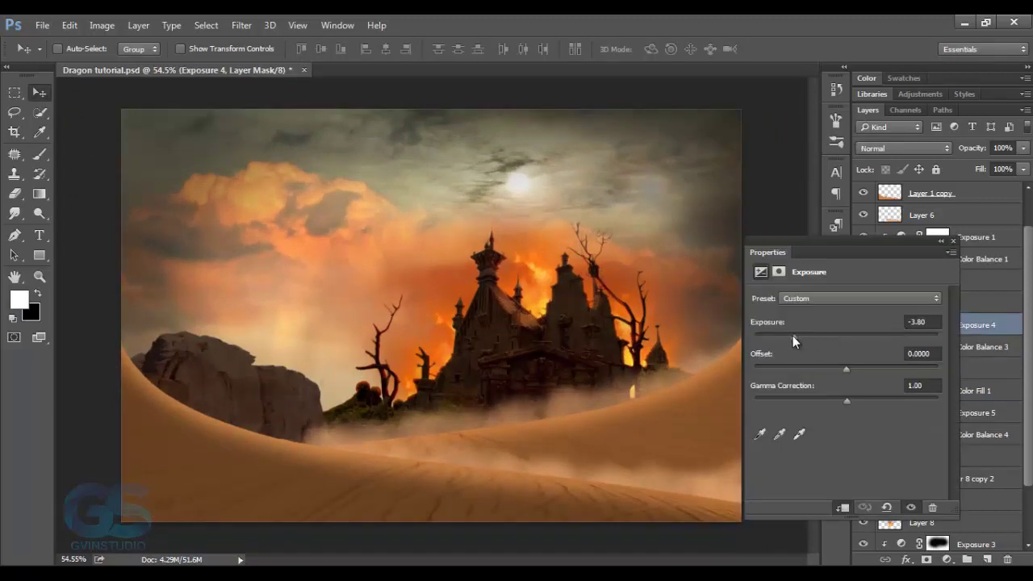
drag(792, 336, 788, 335)
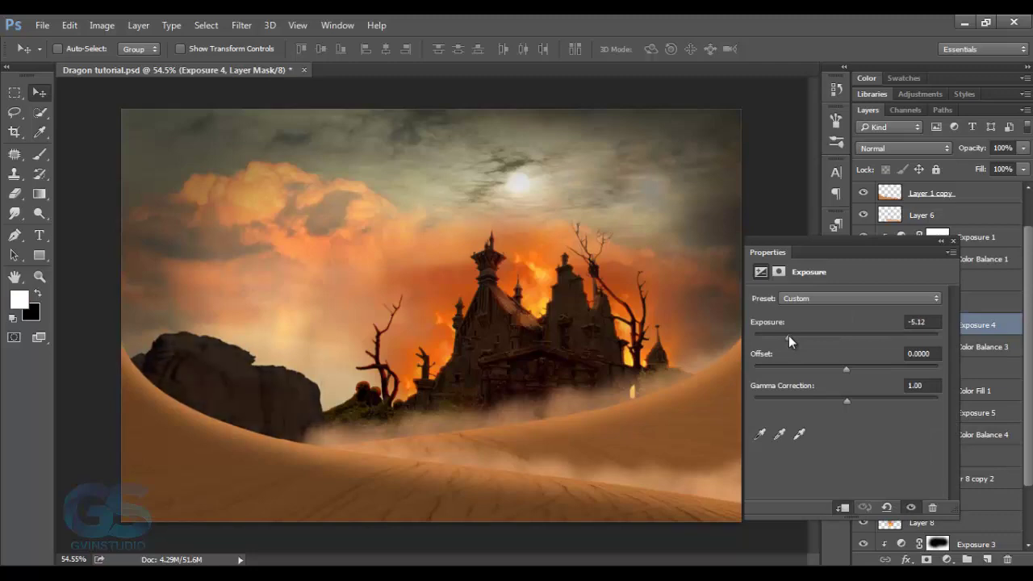
click(952, 240)
Add a clipped #e19208 Solid Color fill in Color Dodge with an inverted black mask.
click(948, 560)
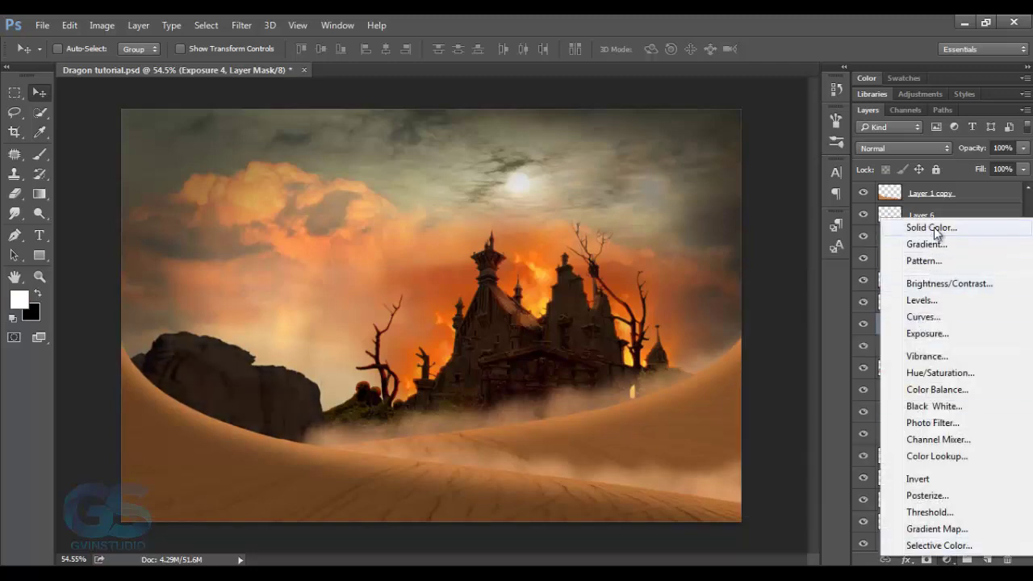
click(930, 228)
text(e19208)
click(949, 178)
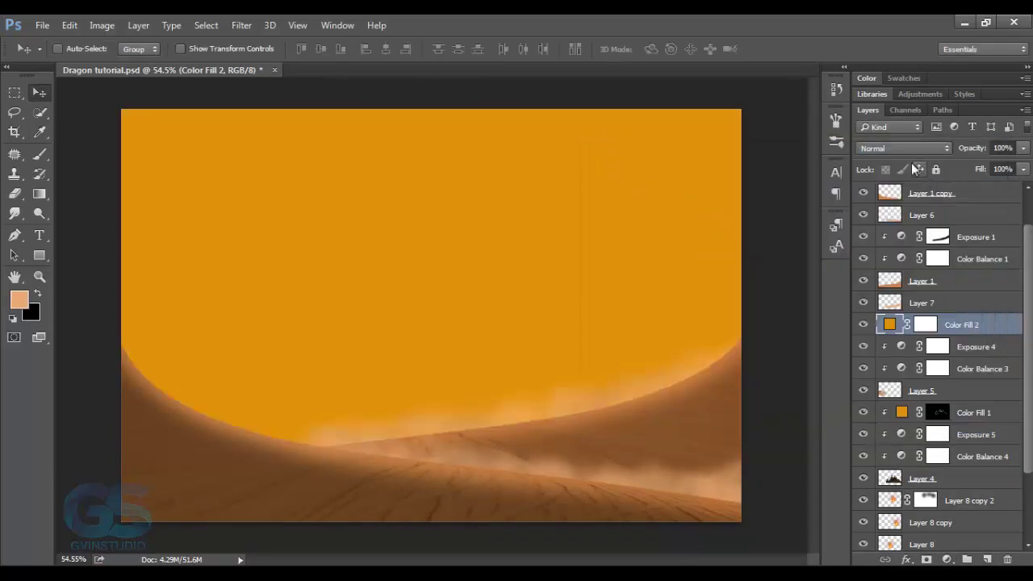
click(903, 148)
click(920, 258)
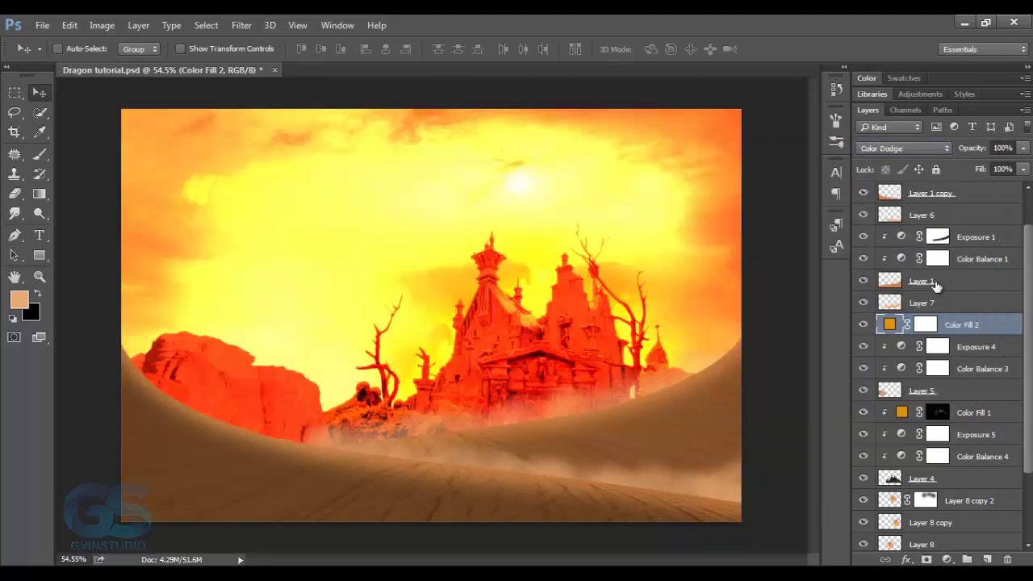
alt+click(975, 328)
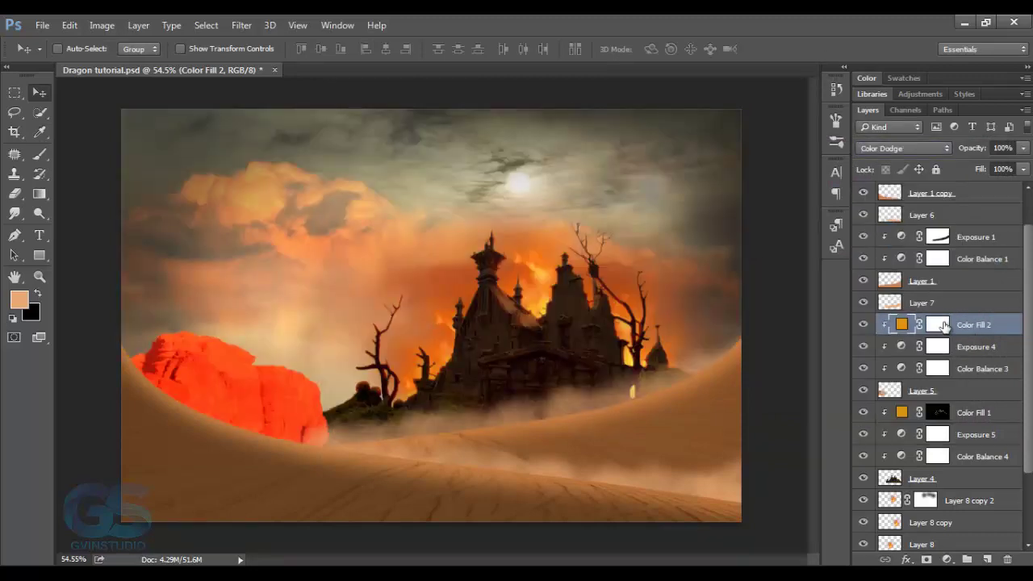
click(937, 324)
key(ctrl+i)
Brush Exposure 4's mask along the rock's top rim at 42% then 35% opacity.
key(b)
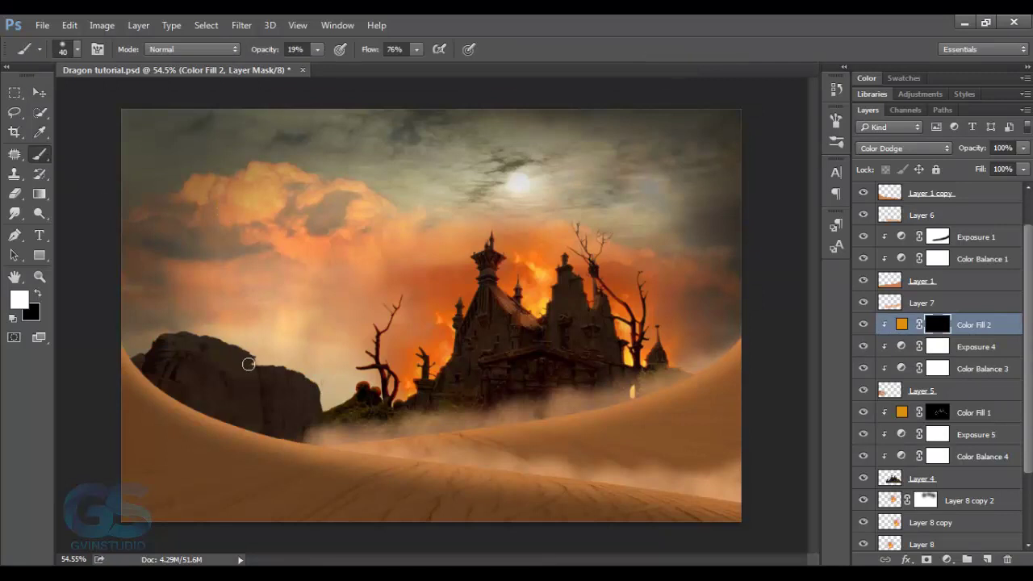
scroll(259, 376, up, 1)
scroll(256, 381, up, 1)
scroll(253, 385, up, 1)
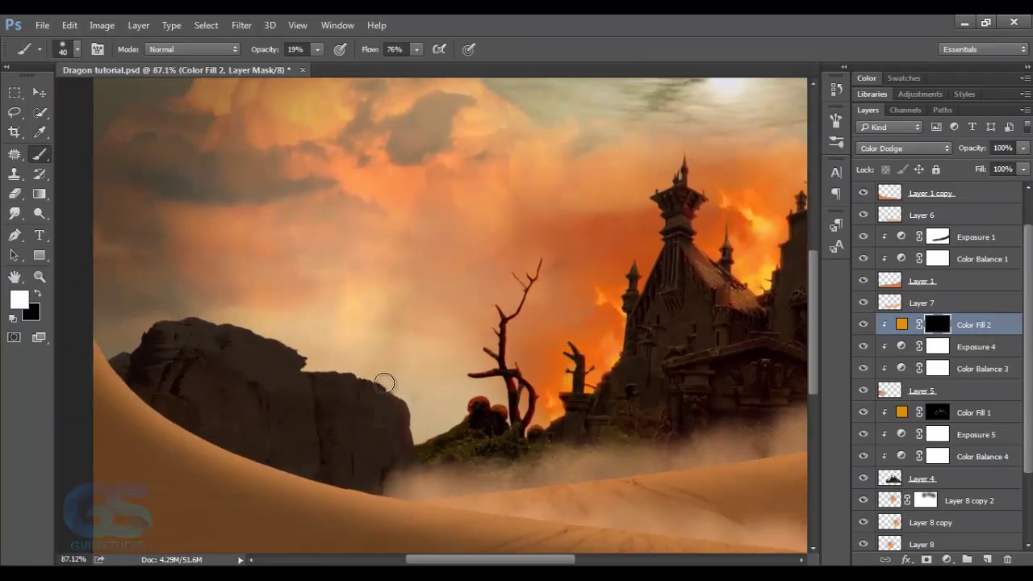
text(42)
key(Return)
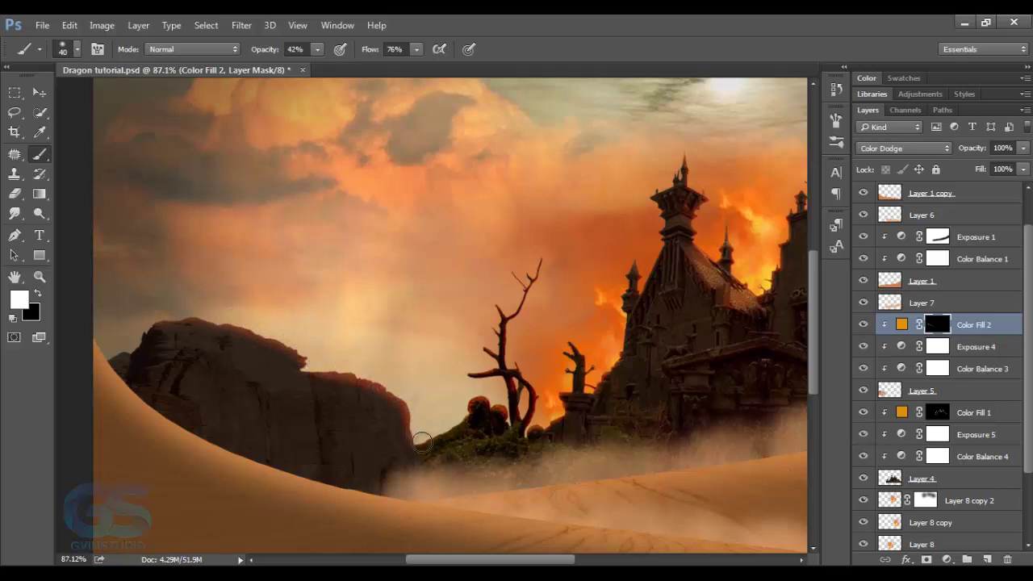
click(936, 357)
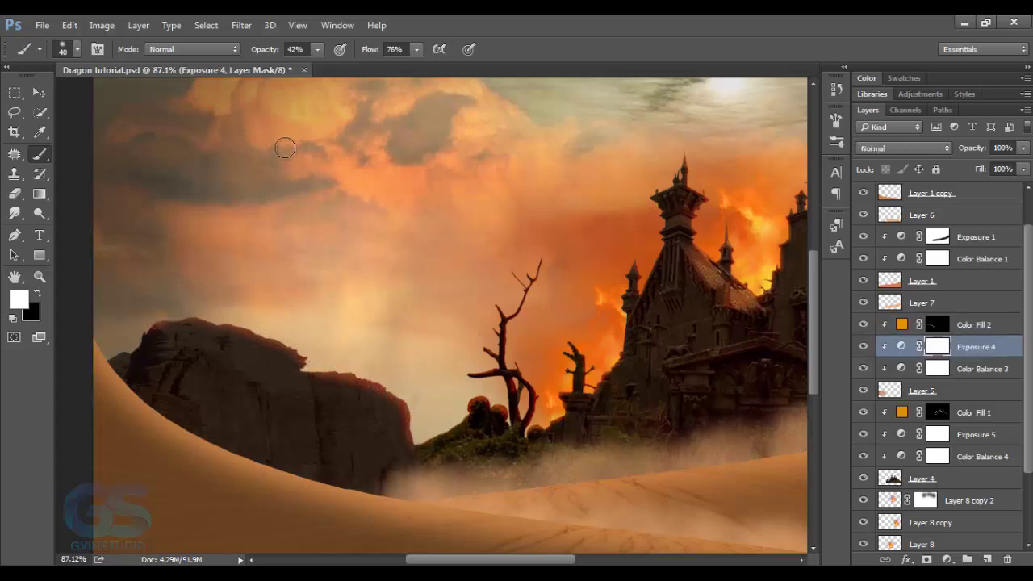
drag(266, 56, 263, 57)
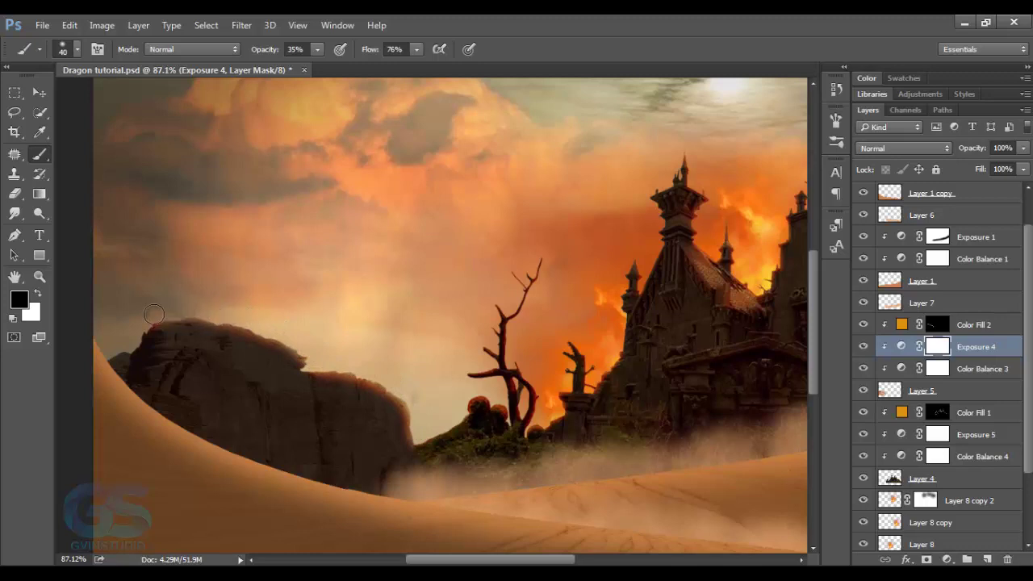
key(v)
drag(484, 433, 529, 419)
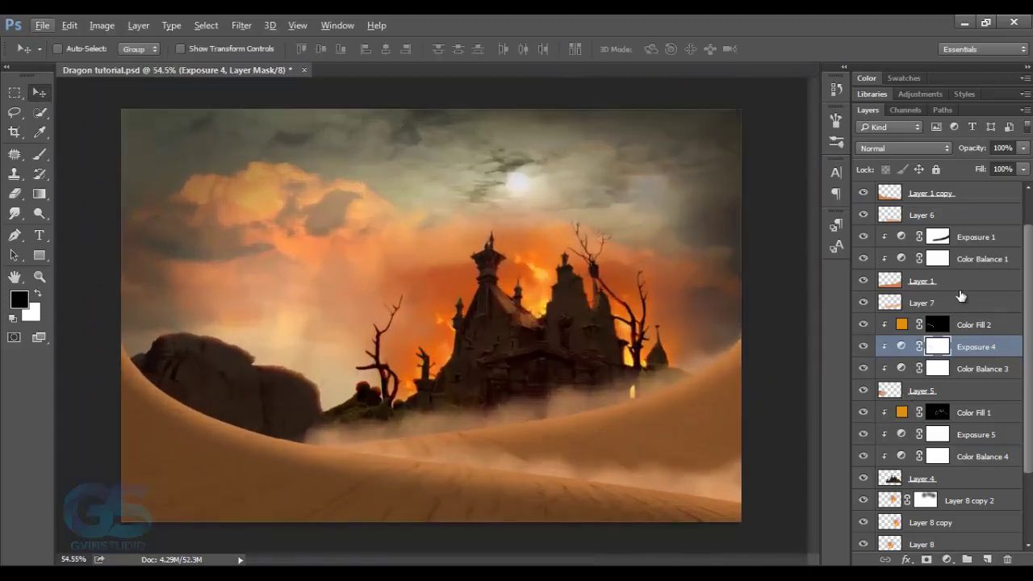
Add a clipped deep orange Color Dodge Solid Color fill above Exposure 1, mask inverted.
click(976, 236)
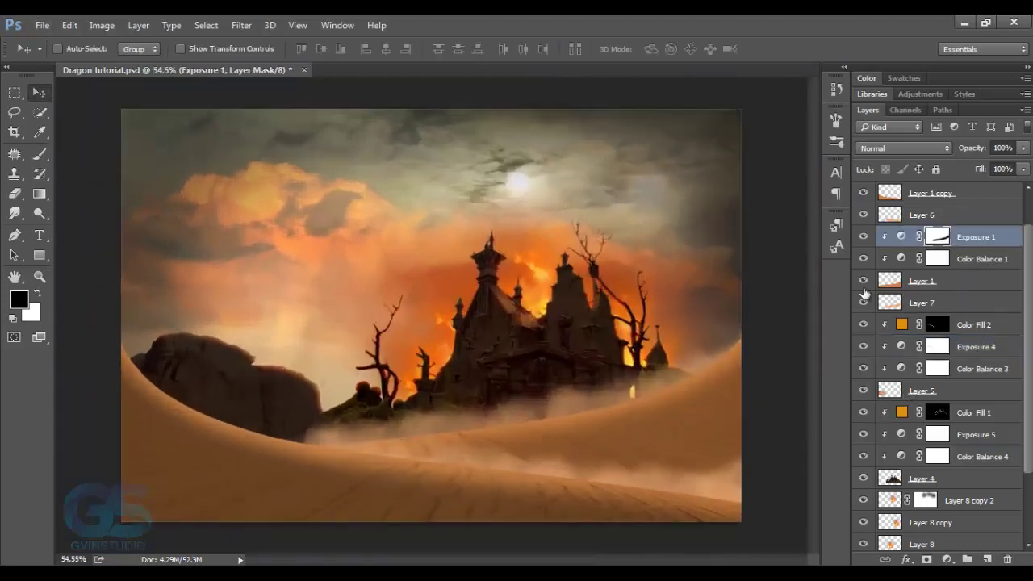
click(863, 280)
click(946, 559)
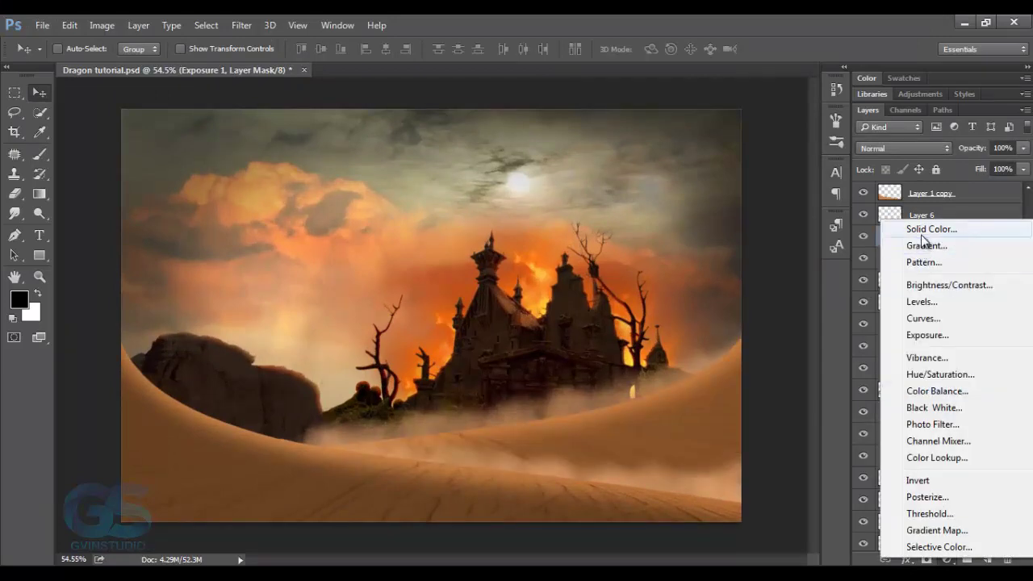
click(928, 230)
click(783, 208)
click(949, 177)
click(884, 148)
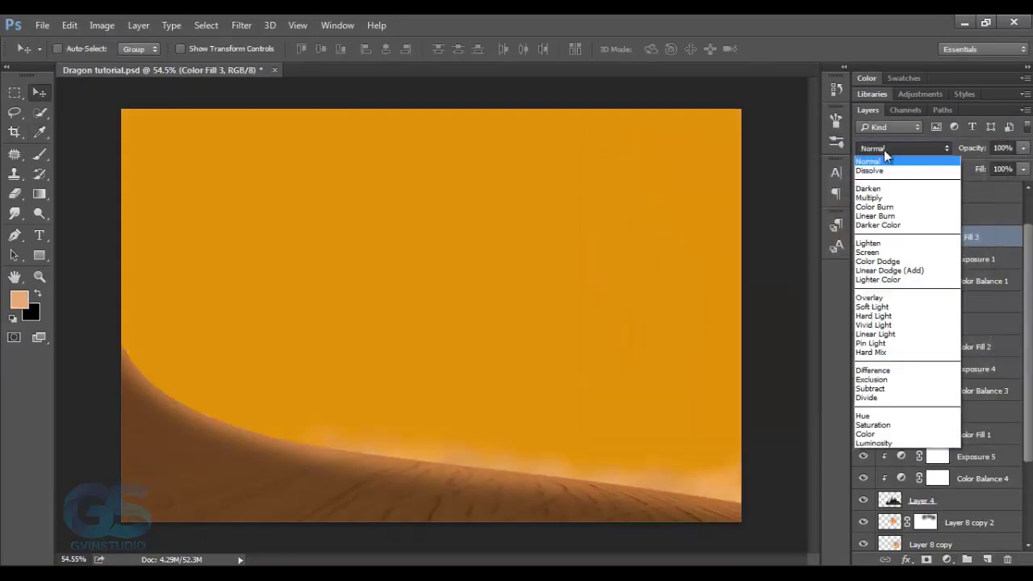
click(877, 261)
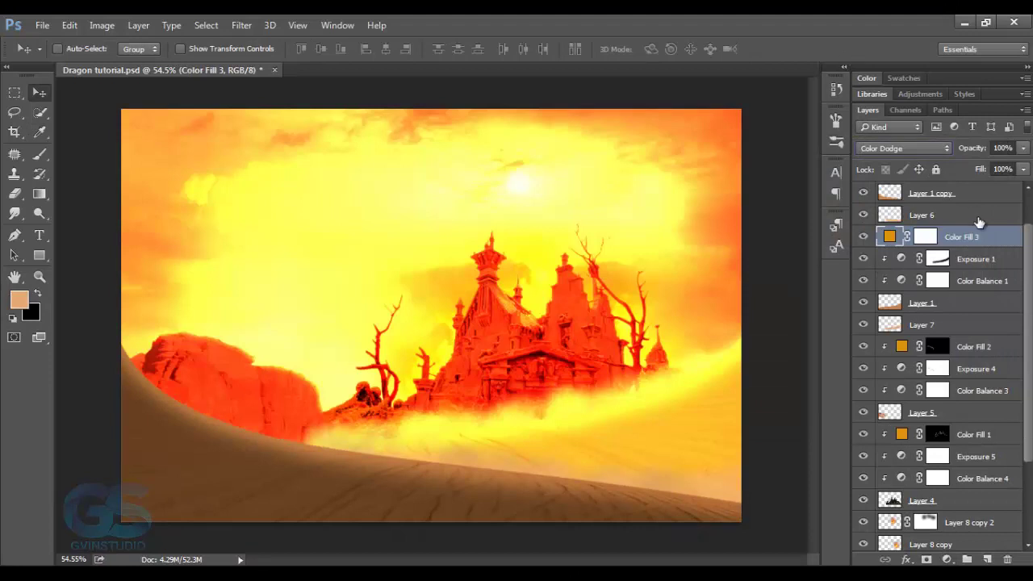
alt+click(983, 244)
click(936, 236)
key(ctrl+i)
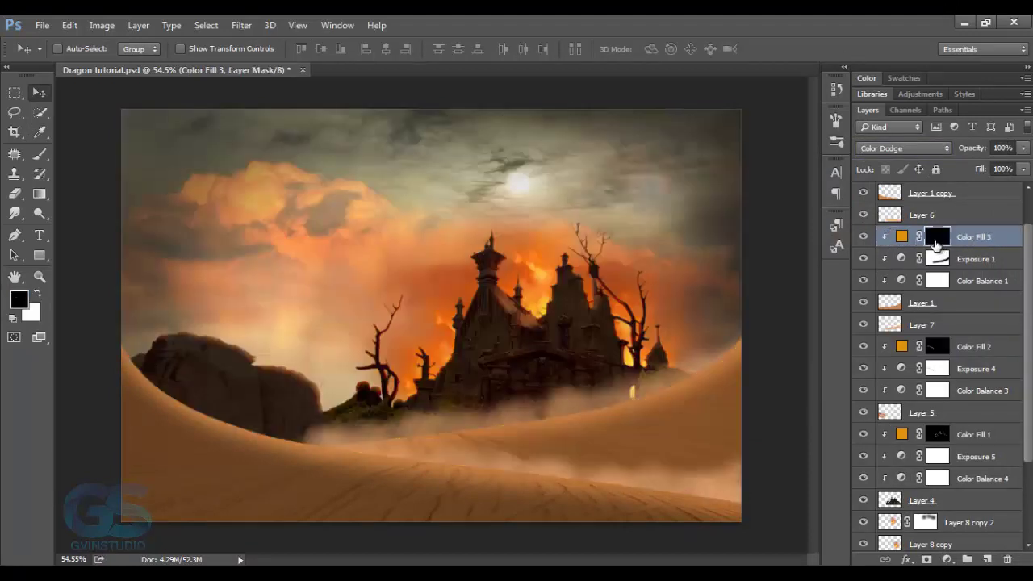
Paint white along the dune ridge on the mask, then again with a 14%, size-200 brush.
click(39, 154)
click(40, 295)
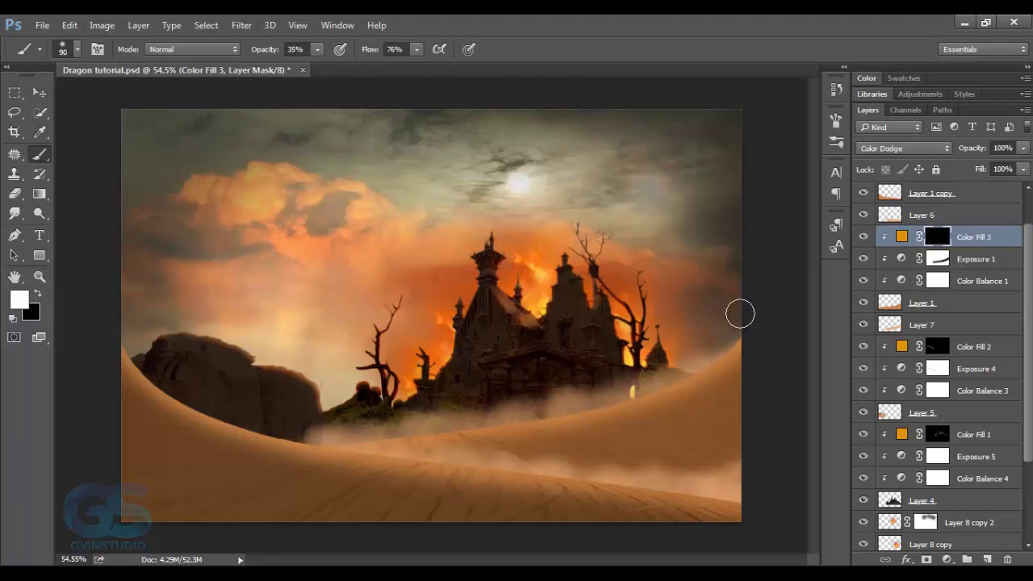
mouse_move(664, 375)
mouse_down()
mouse_move(606, 399)
mouse_move(345, 437)
mouse_up()
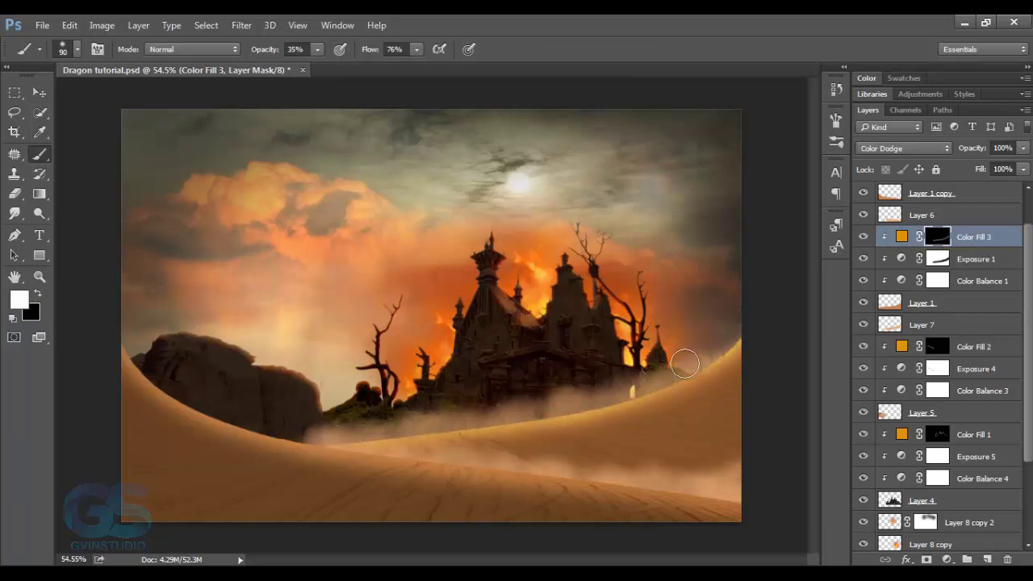
scroll(715, 426, down, 1)
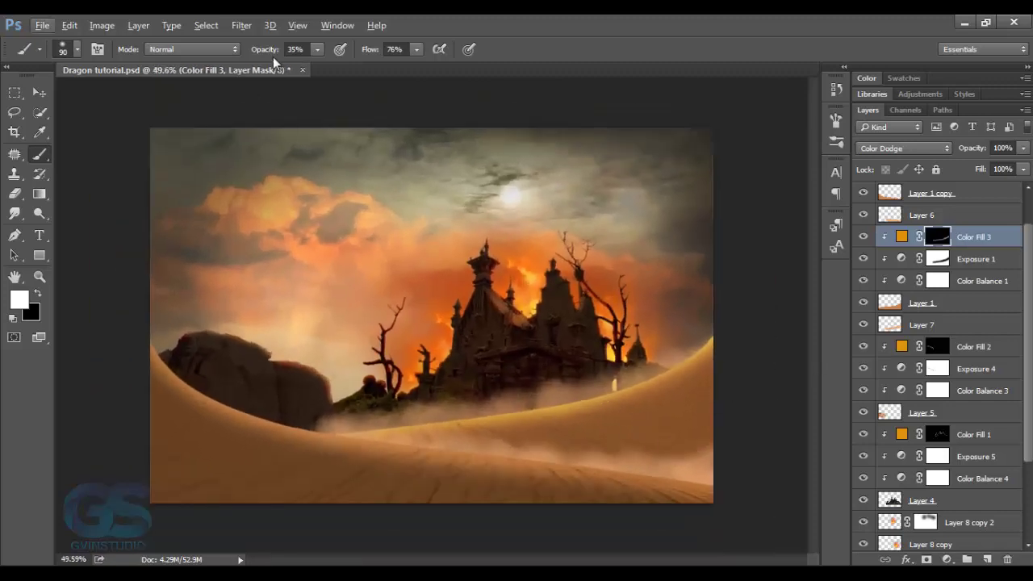
drag(272, 55, 256, 55)
key(bracketright)
key(bracketright)
key(bracketright)
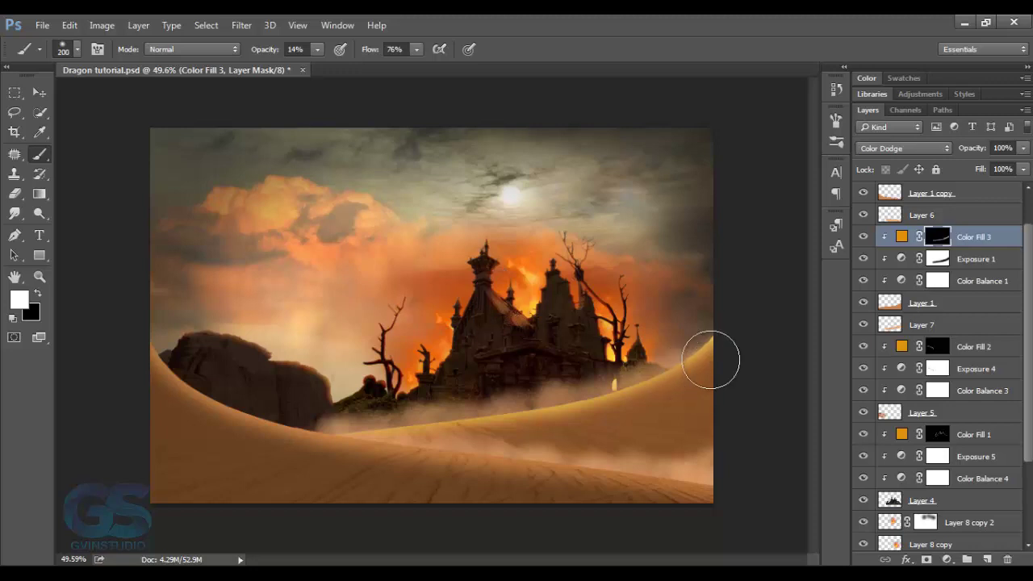
drag(710, 360, 477, 433)
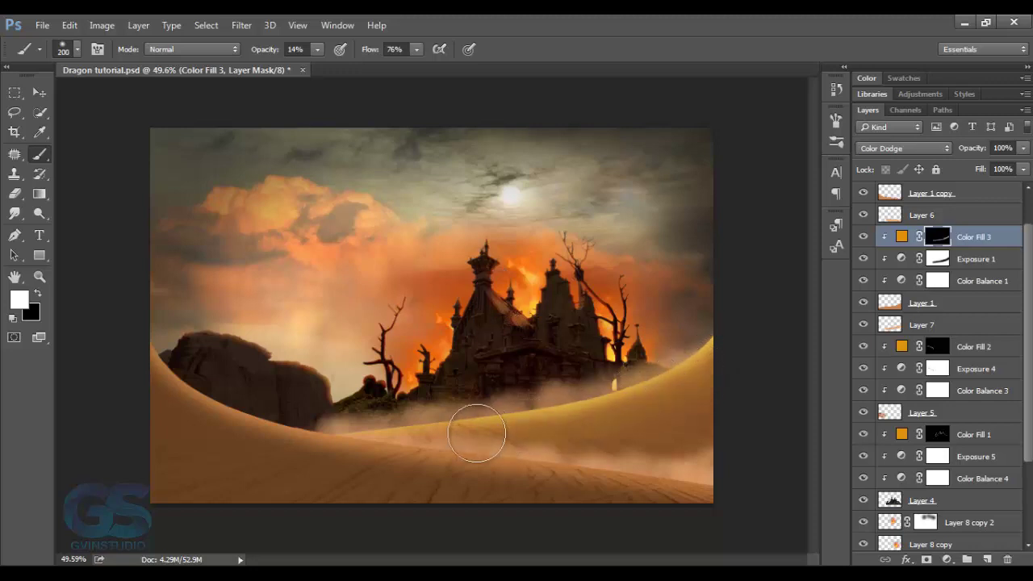
drag(702, 368, 539, 415)
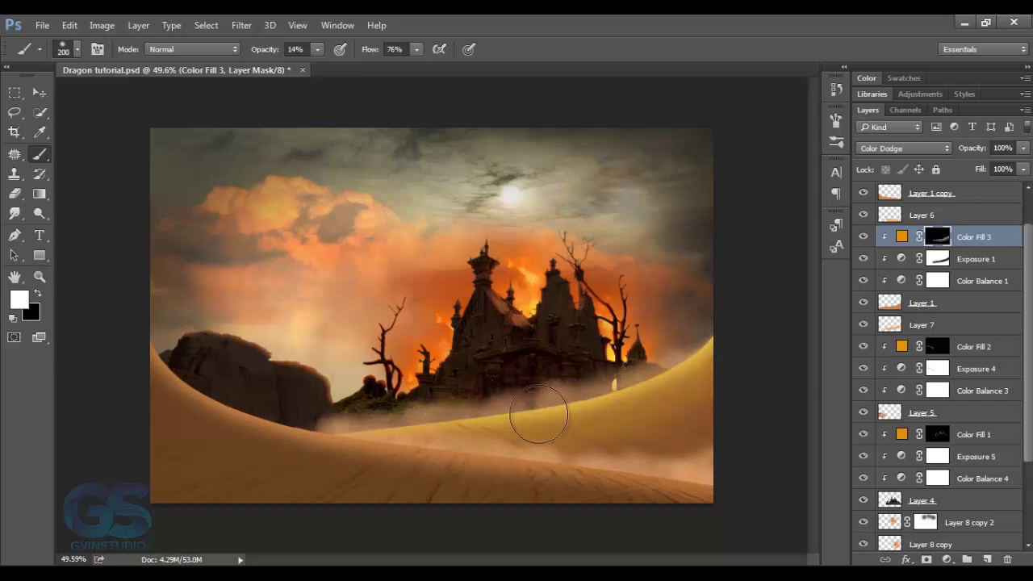
Darken Exposure 1 to -2.26.
double_click(958, 259)
drag(826, 336, 816, 336)
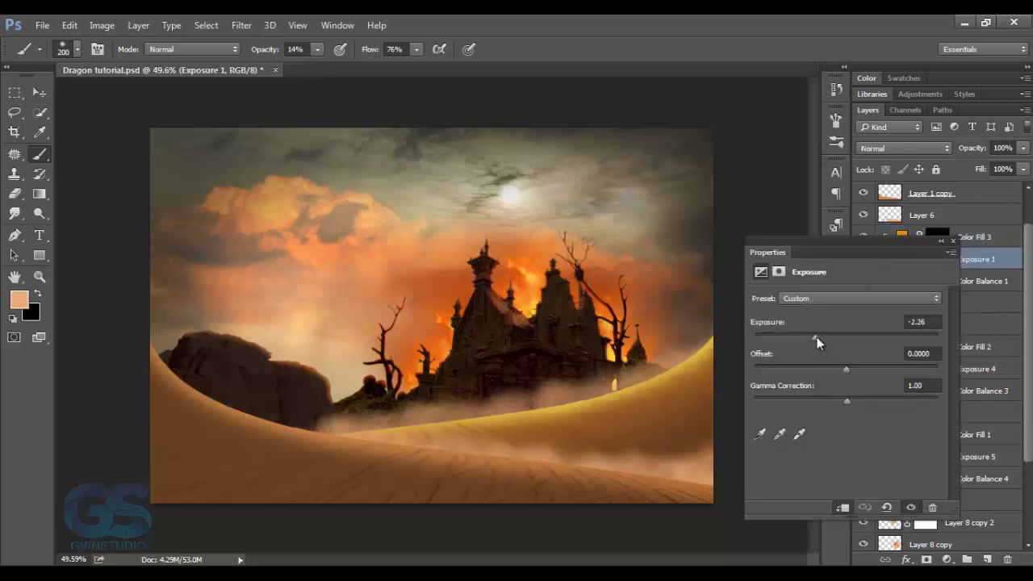
click(954, 242)
Add a clipped #e0900a Color Dodge fill over Exposure 2 with an inverted mask.
scroll(948, 322, up, 2)
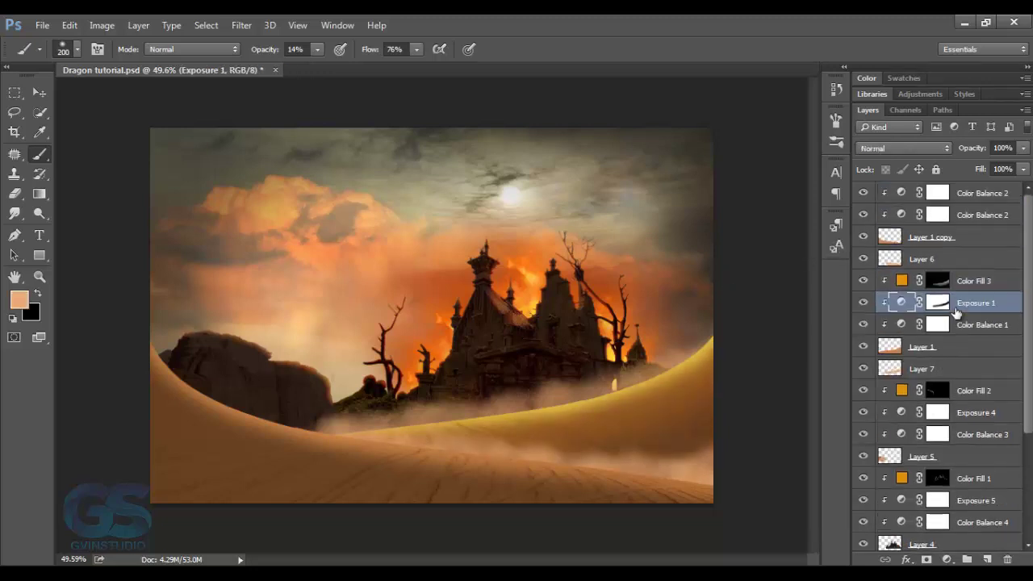
click(983, 201)
click(946, 559)
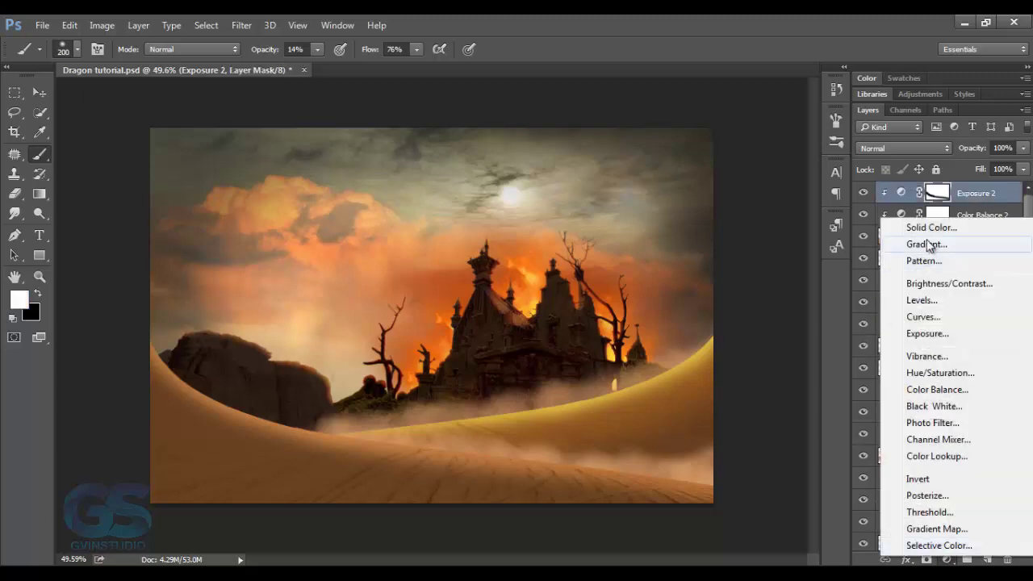
click(936, 226)
text(e0900a)
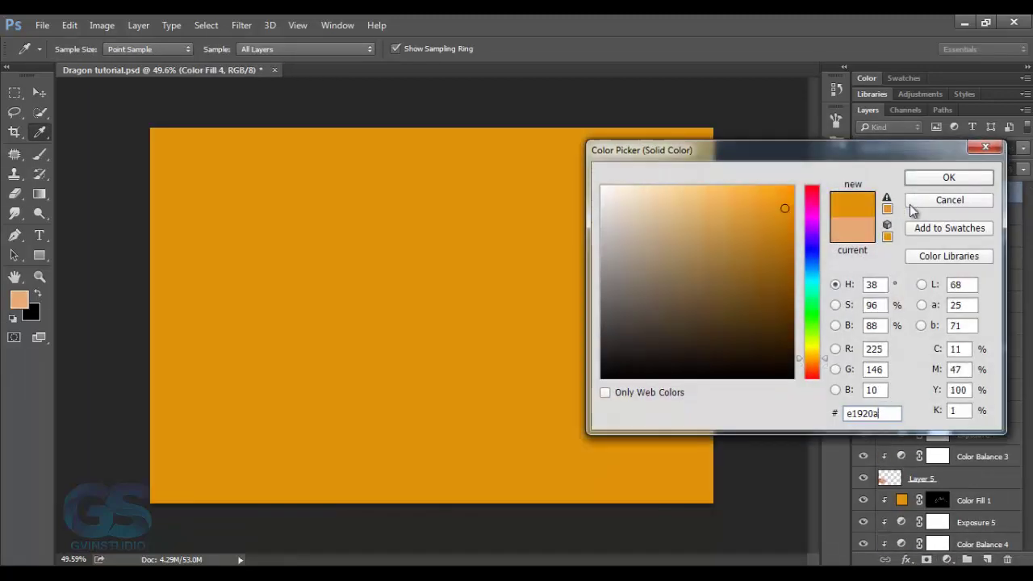
key(Return)
click(902, 148)
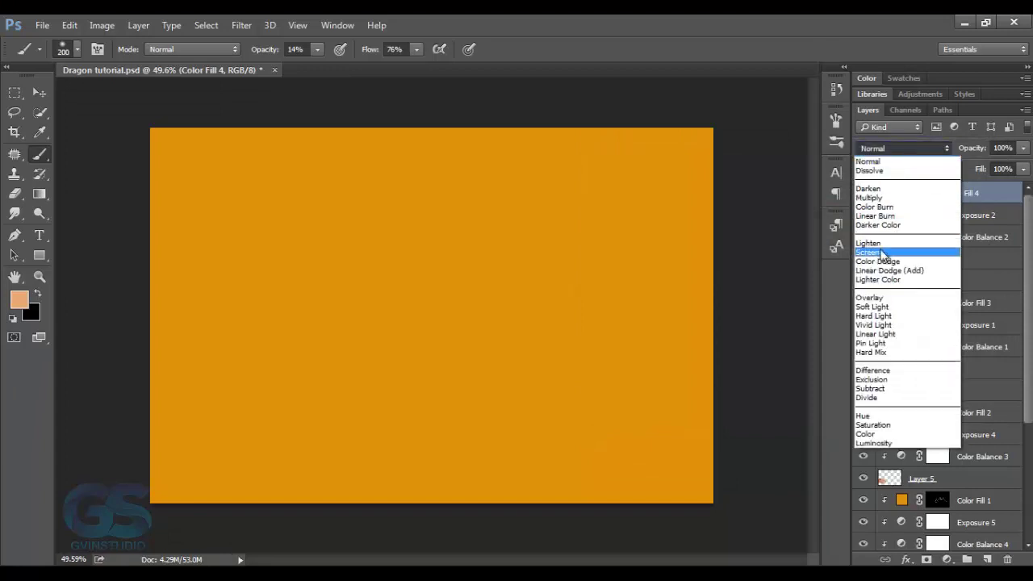
click(903, 260)
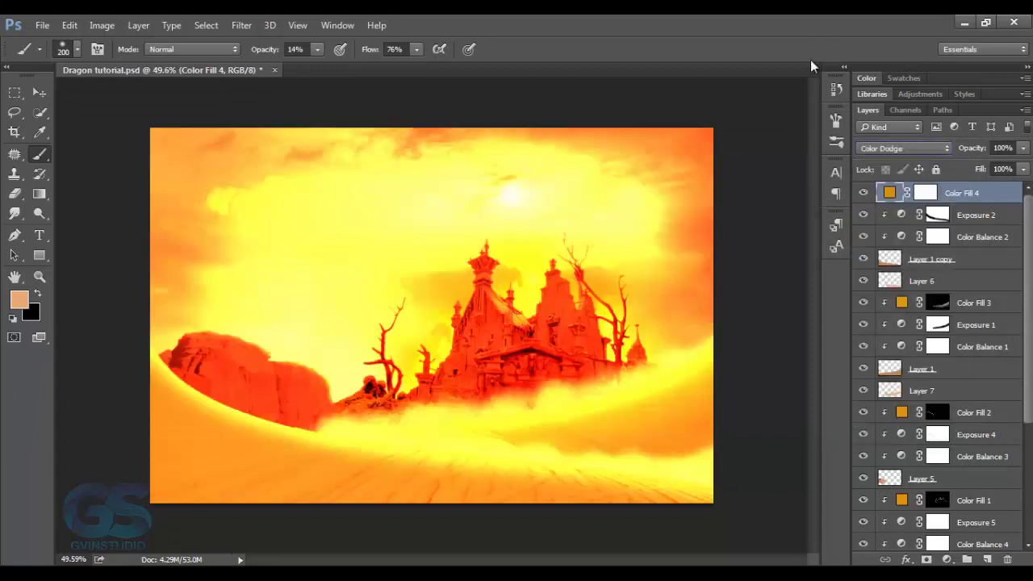
alt+click(969, 198)
click(937, 193)
key(ctrl+i)
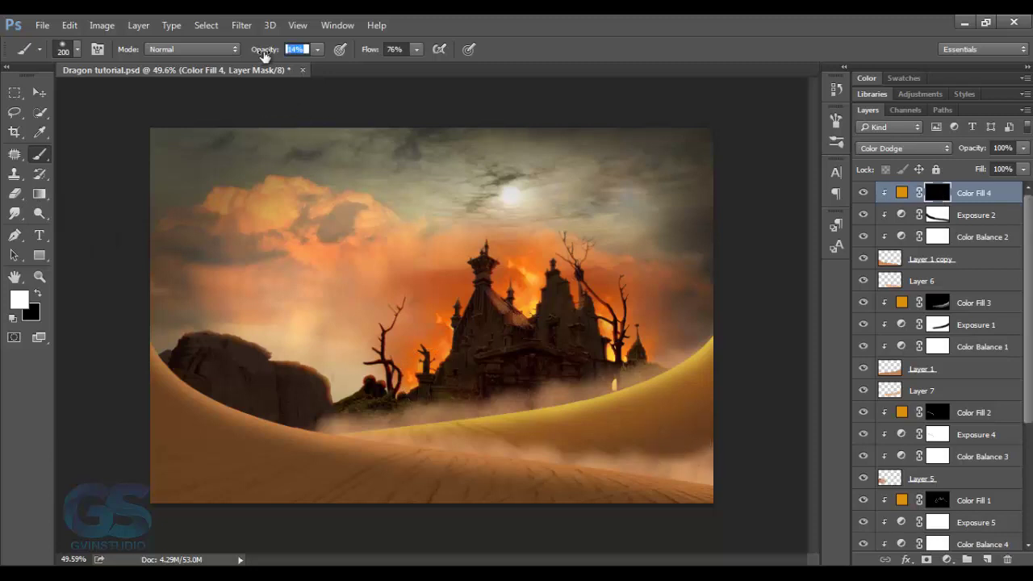
text(31)
Paint orange glow along the dune at 31% with a size-175 brush, then 7% on its left edge.
key(Return)
key(bracketleft)
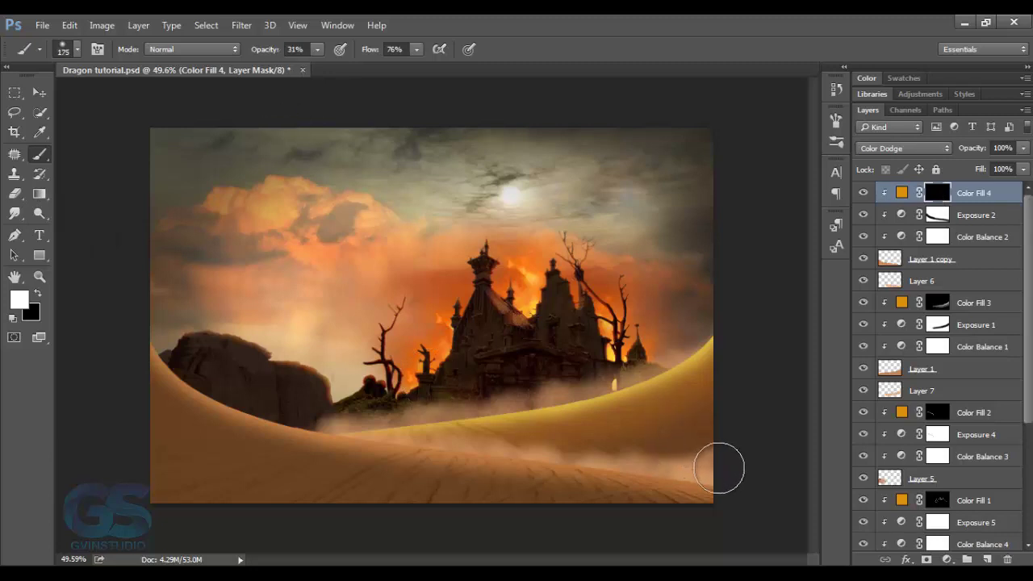
mouse_move(705, 463)
mouse_down()
mouse_move(303, 407)
mouse_move(178, 350)
mouse_up()
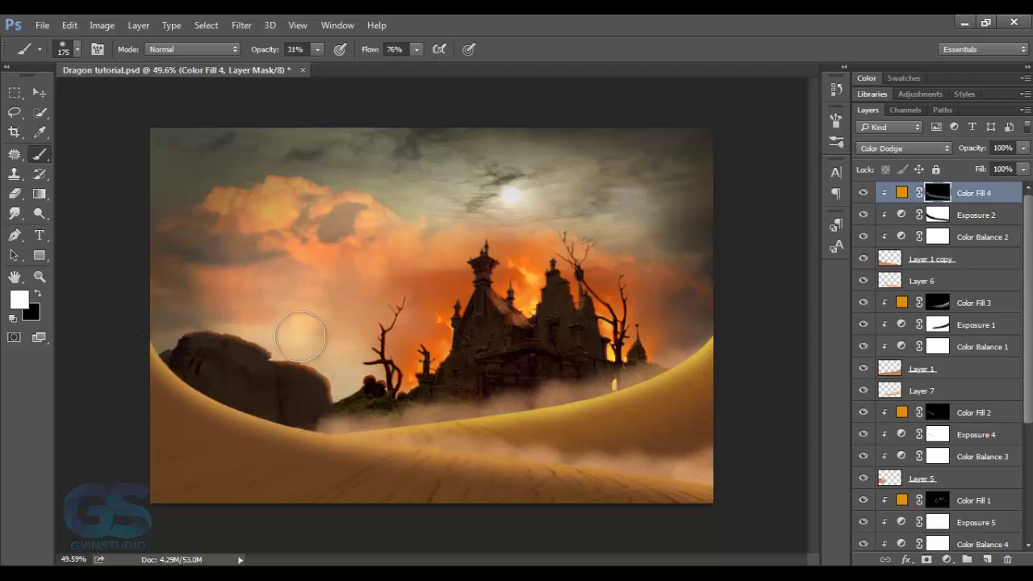
drag(264, 54, 244, 54)
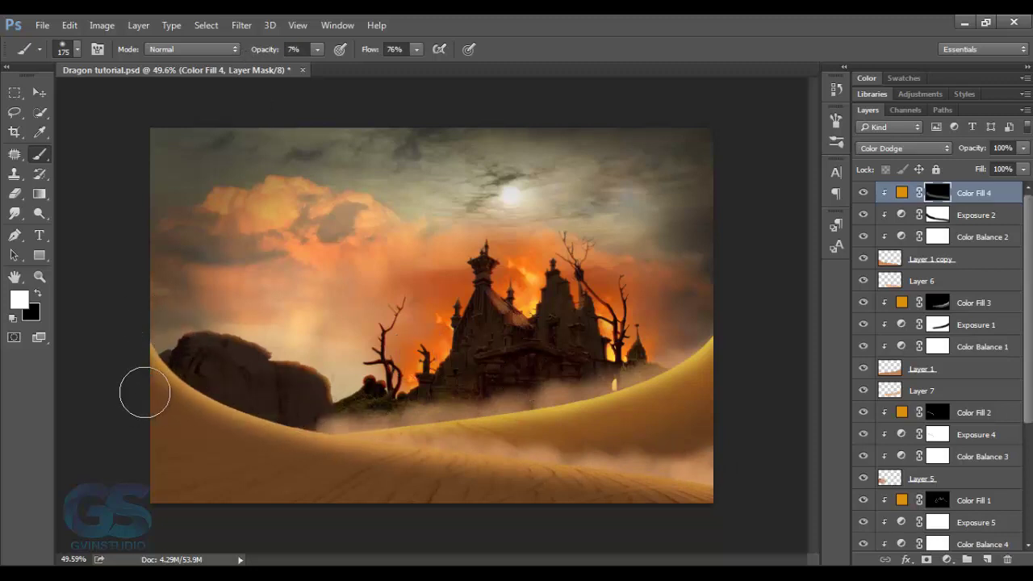
mouse_move(143, 392)
mouse_down()
mouse_move(258, 444)
mouse_move(405, 479)
mouse_move(633, 478)
mouse_move(323, 445)
mouse_move(208, 403)
mouse_move(157, 368)
mouse_up()
Darken Exposure 2 to -2.70 and compare the scene with and without the glow.
double_click(900, 214)
drag(819, 337, 810, 336)
click(953, 242)
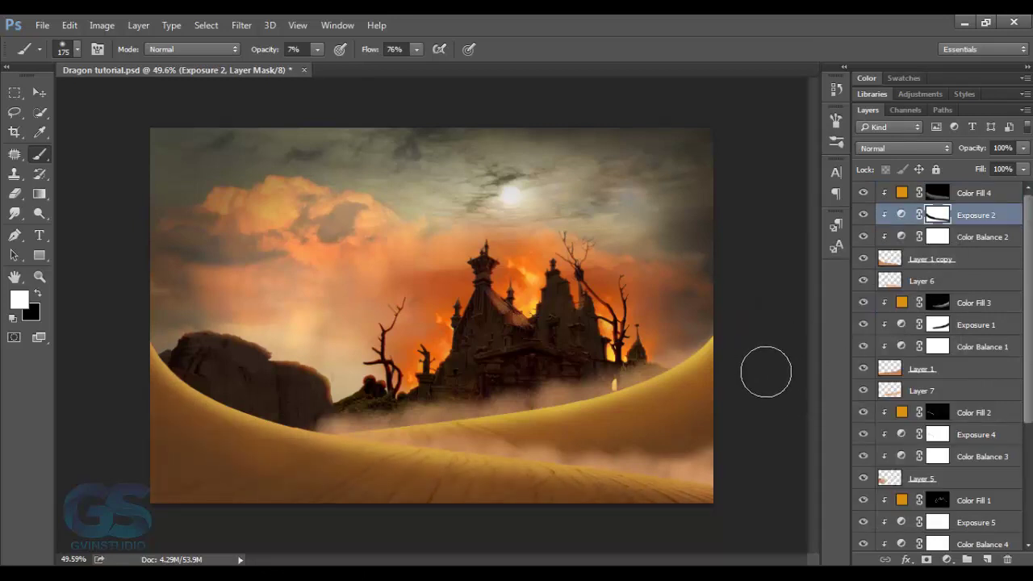
click(937, 193)
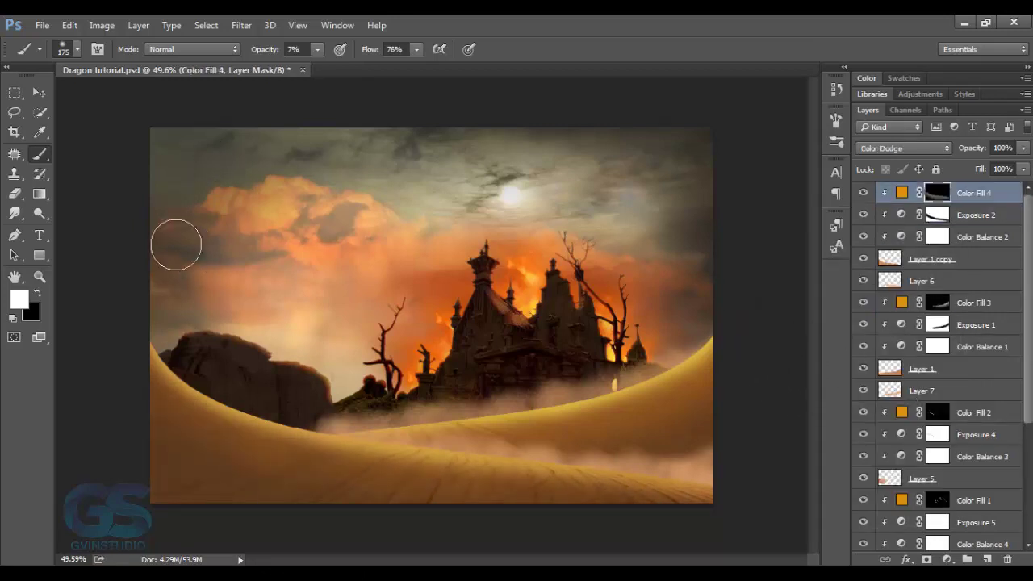
click(38, 295)
click(863, 193)
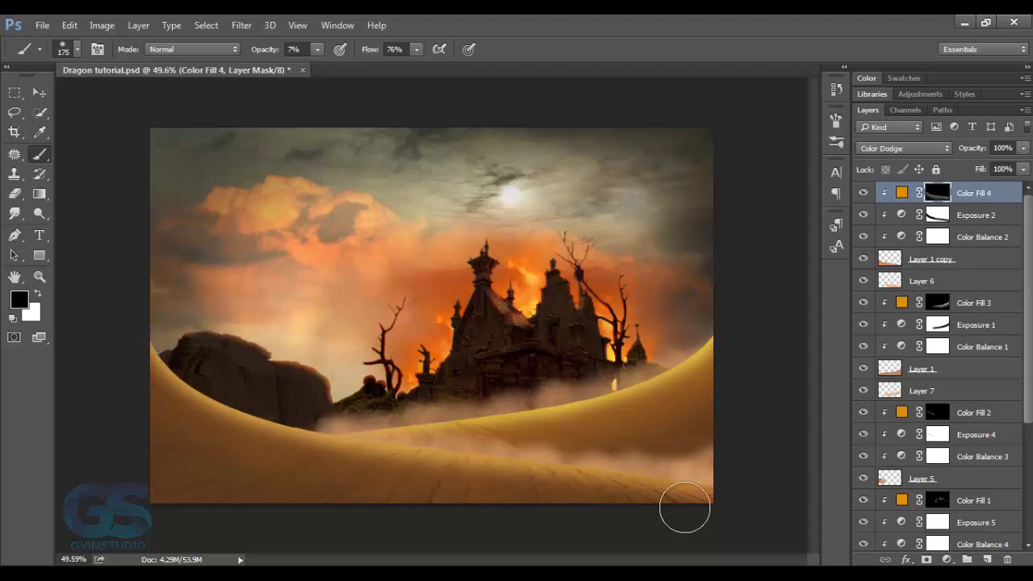
Paint white into Color Fill 3's mask at 13% then 7%, then into Color Fill 4's mask.
click(961, 306)
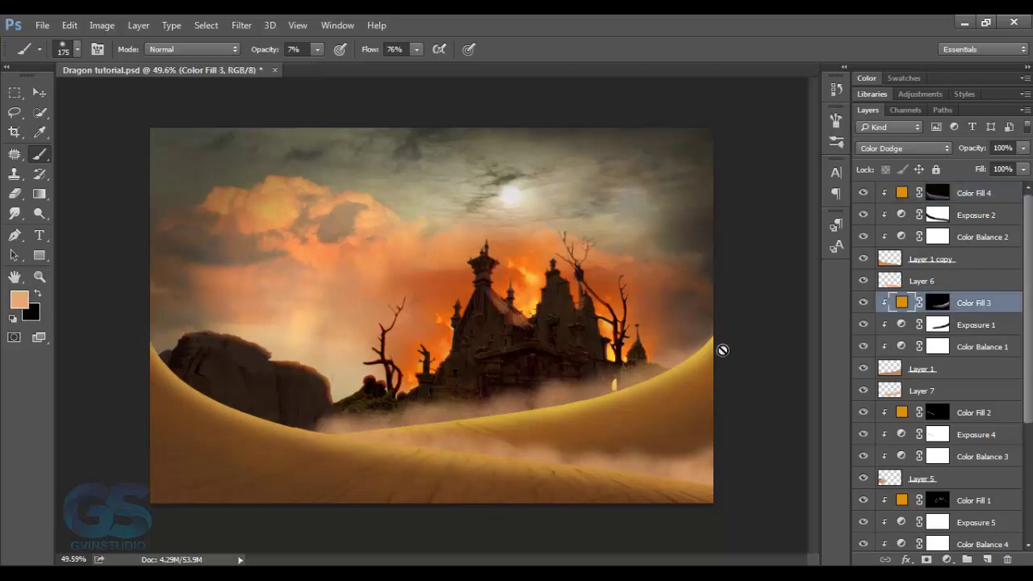
click(936, 303)
key(d)
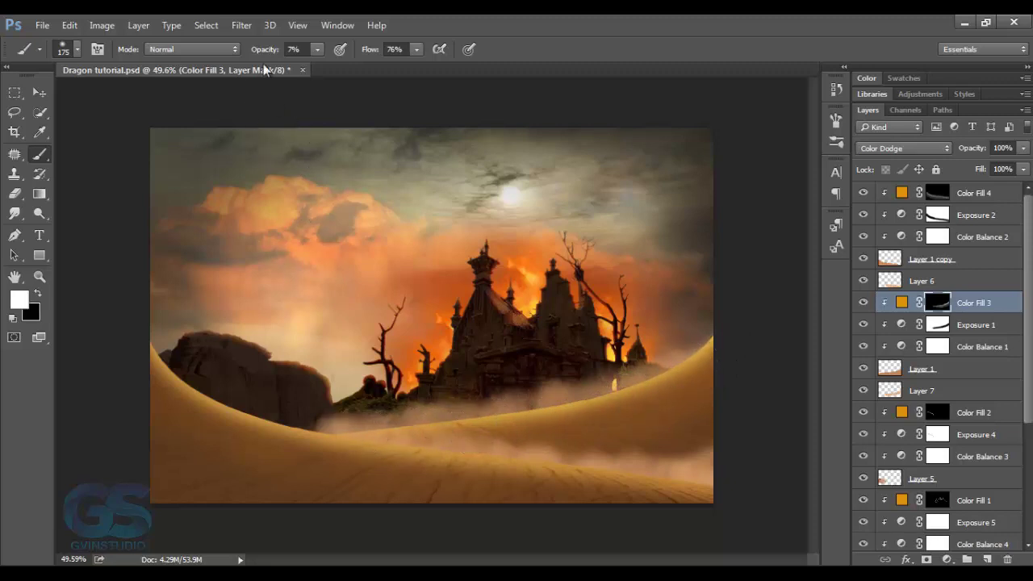
text(13)
key(Return)
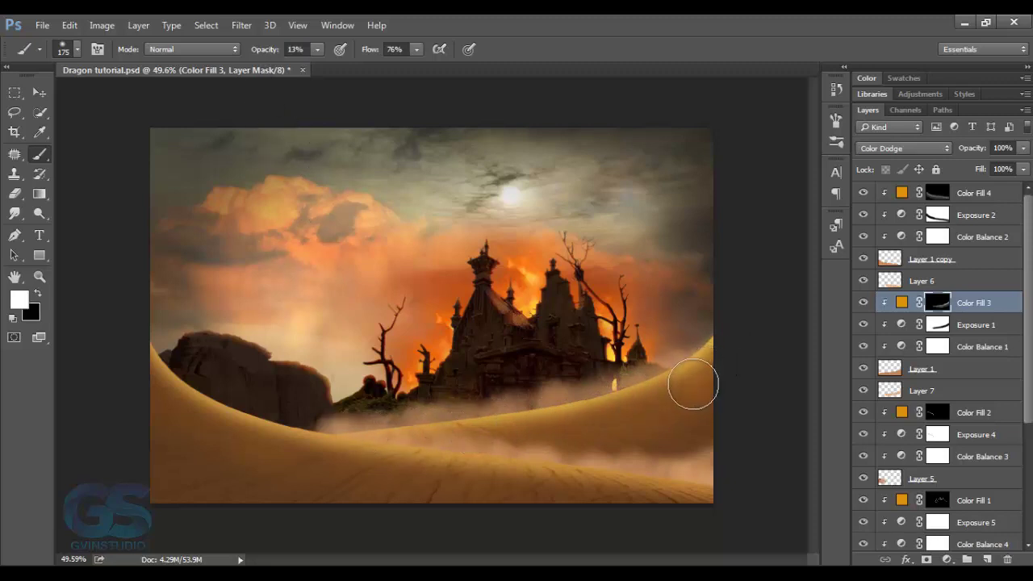
drag(273, 57, 259, 54)
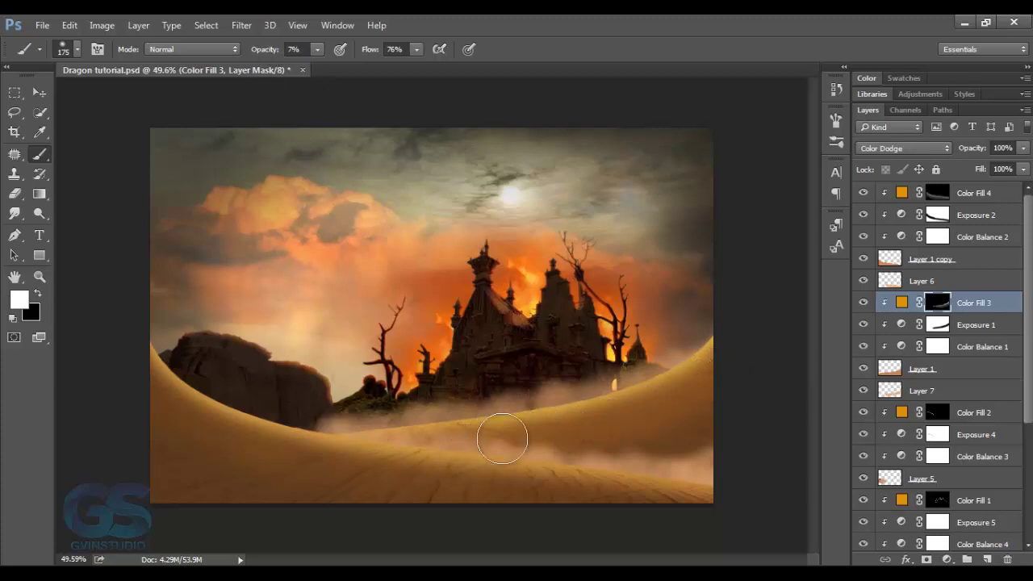
click(937, 192)
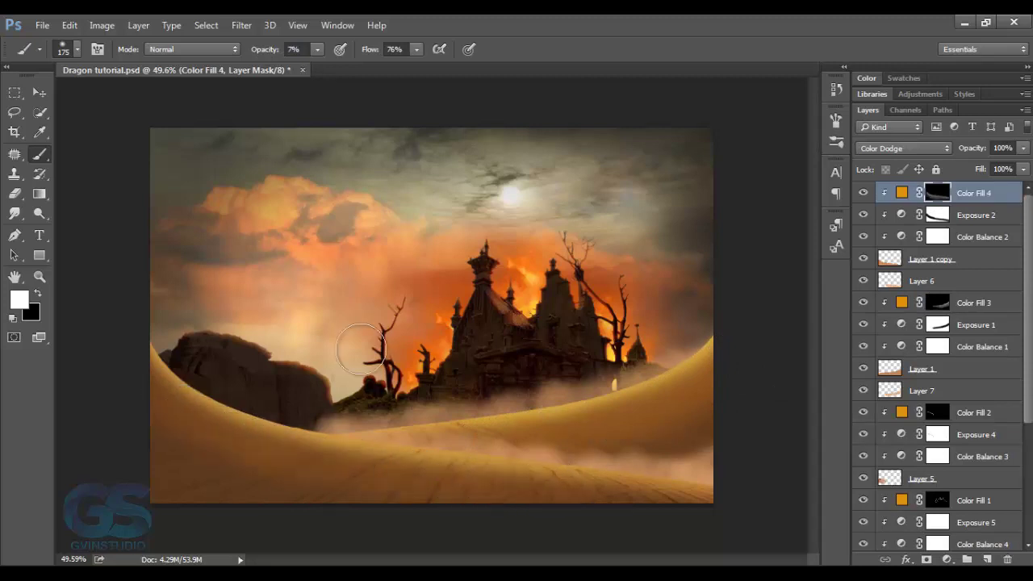
click(39, 92)
scroll(563, 434, down, 2)
Toggle Layer 7's fog to check it, then reduce Layer 7 to 53% opacity.
scroll(562, 434, up, 2)
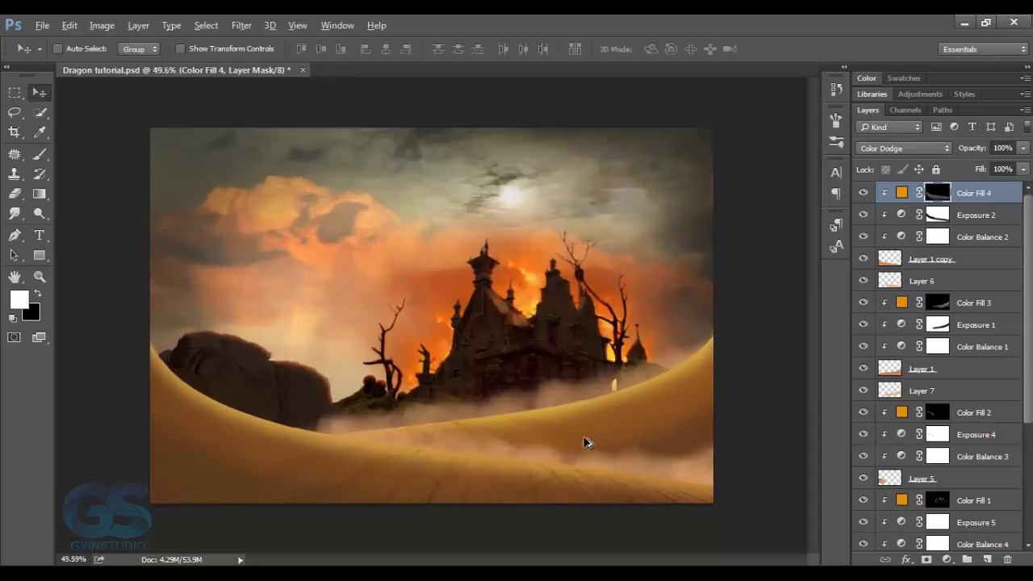
click(864, 390)
click(922, 393)
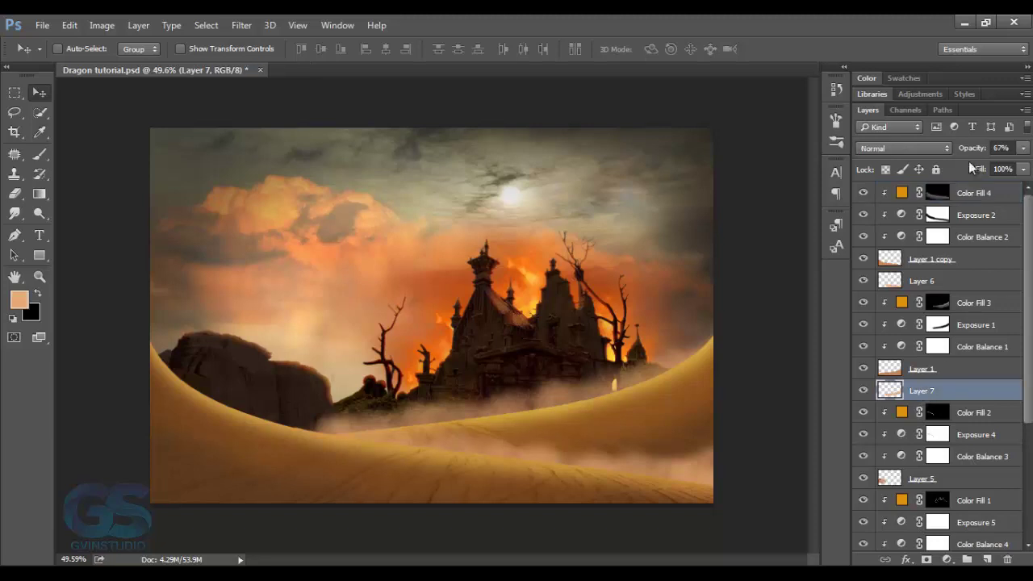
drag(968, 154, 959, 153)
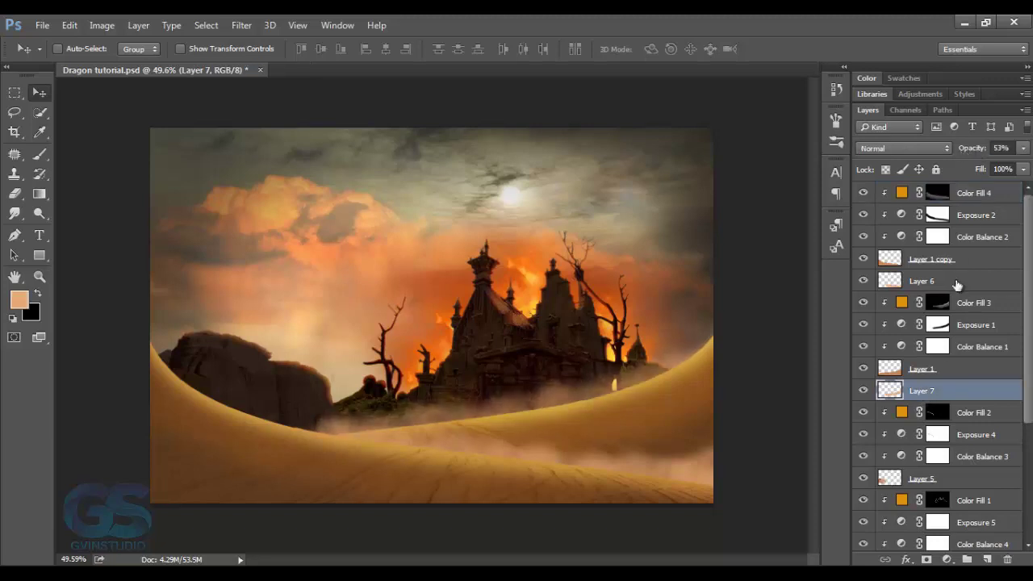
Set Layer 6 to 53% opacity, then select Exposure 3 and go to the File menu.
scroll(928, 474, down, 5)
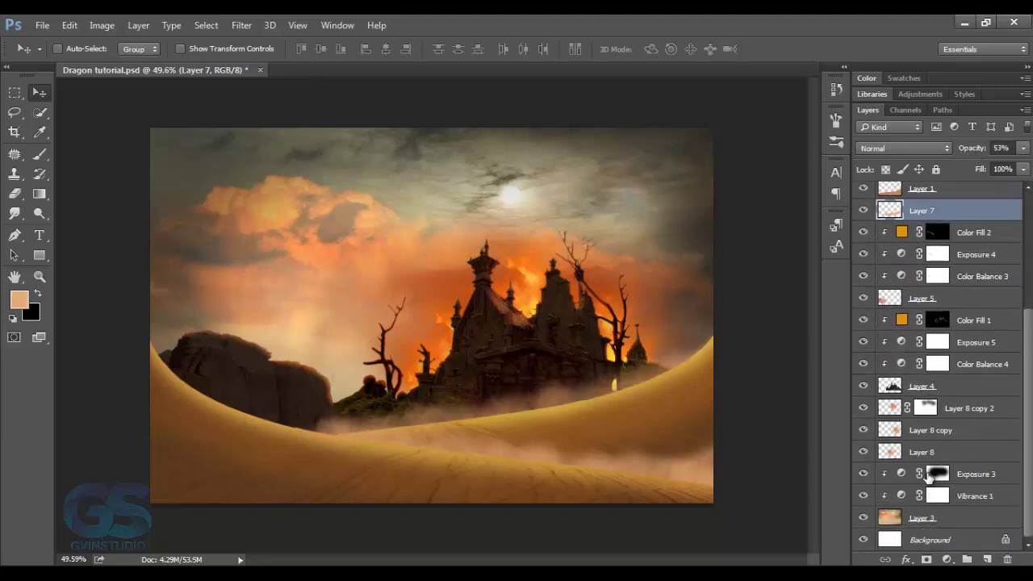
scroll(936, 474, up, 5)
click(942, 280)
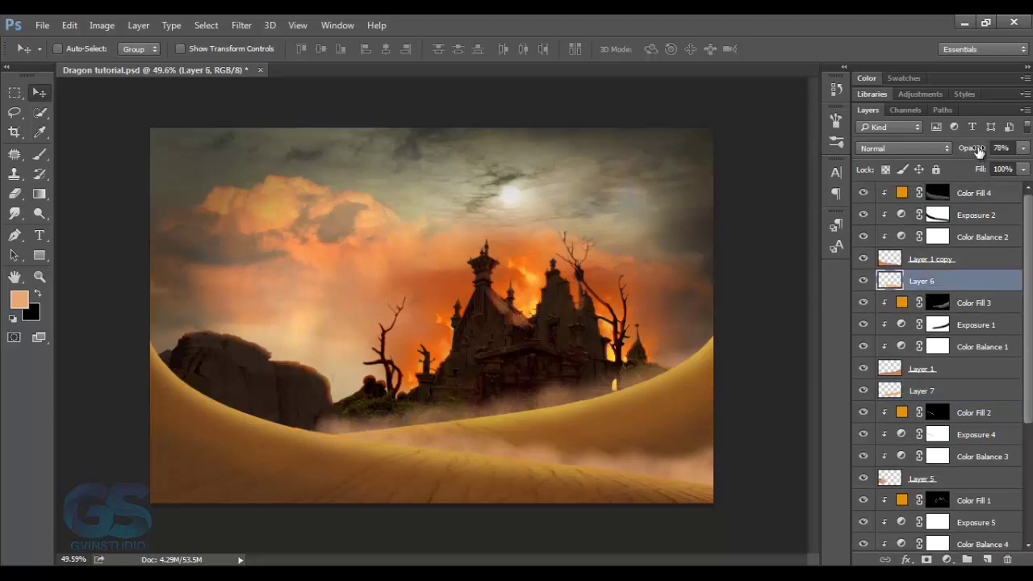
drag(979, 152, 965, 155)
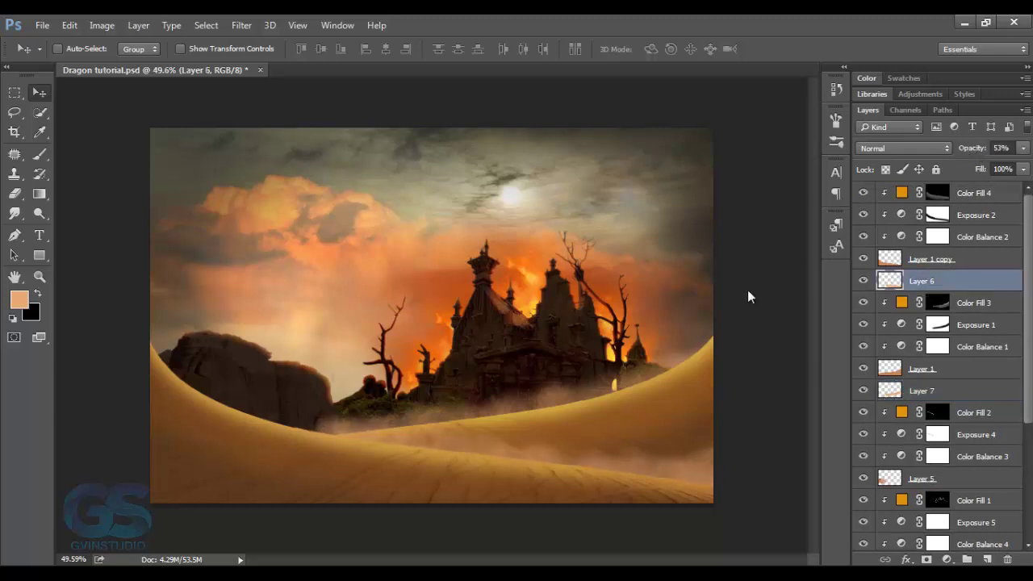
scroll(967, 479, down, 3)
scroll(966, 480, down, 2)
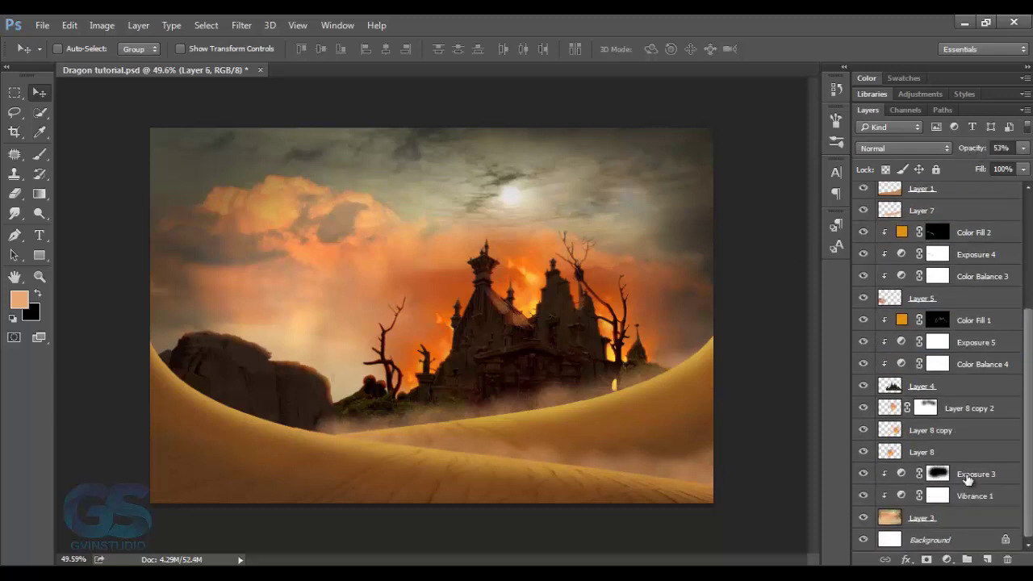
click(967, 478)
click(42, 25)
Open the rocky desert photo from Source and drag it into the Dragon tutorial document.
click(46, 55)
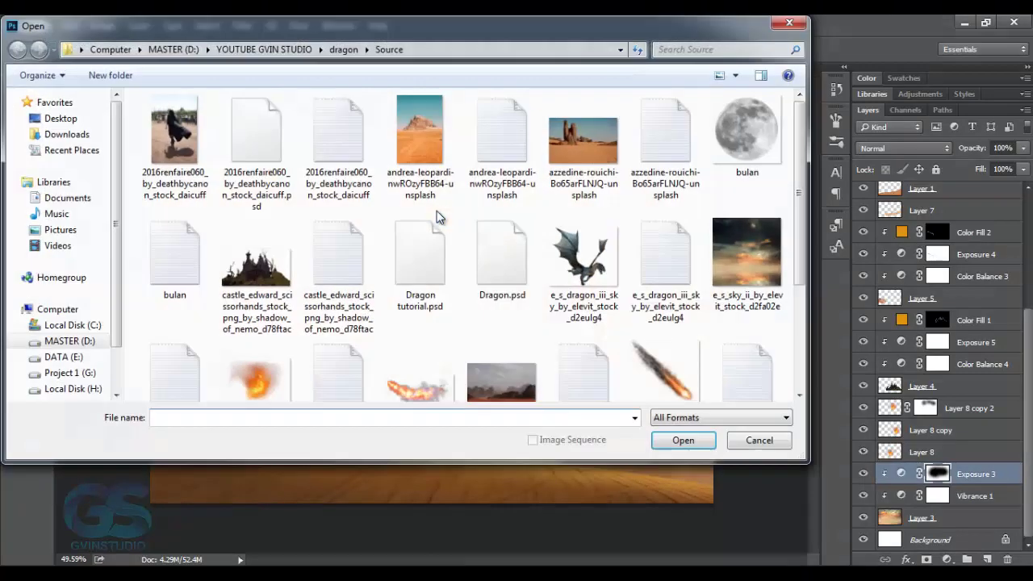
click(395, 185)
click(575, 188)
double_click(575, 188)
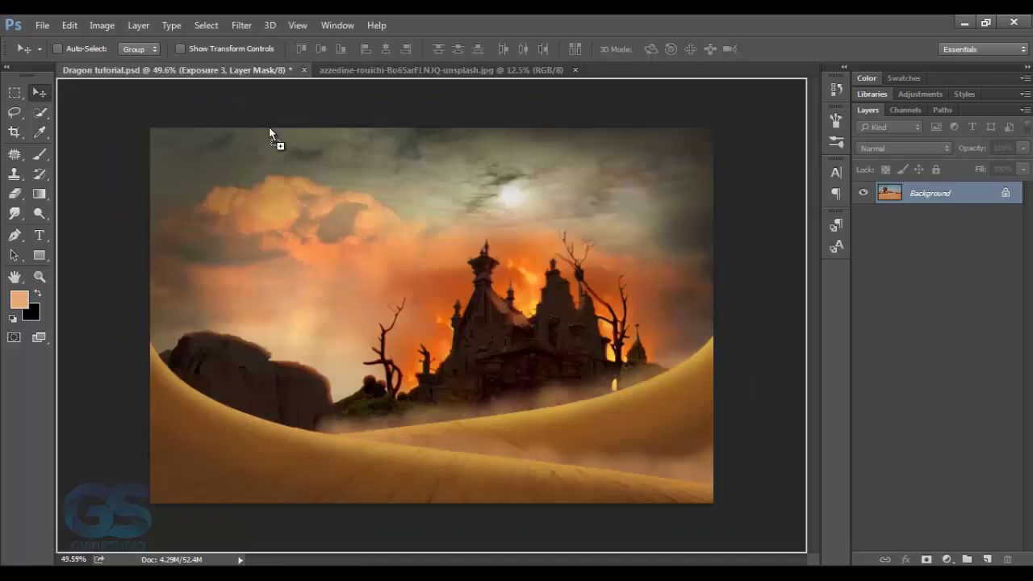
drag(527, 335, 387, 297)
Scale the rock photo to 14% and place it right of the castle.
key(ctrl+t)
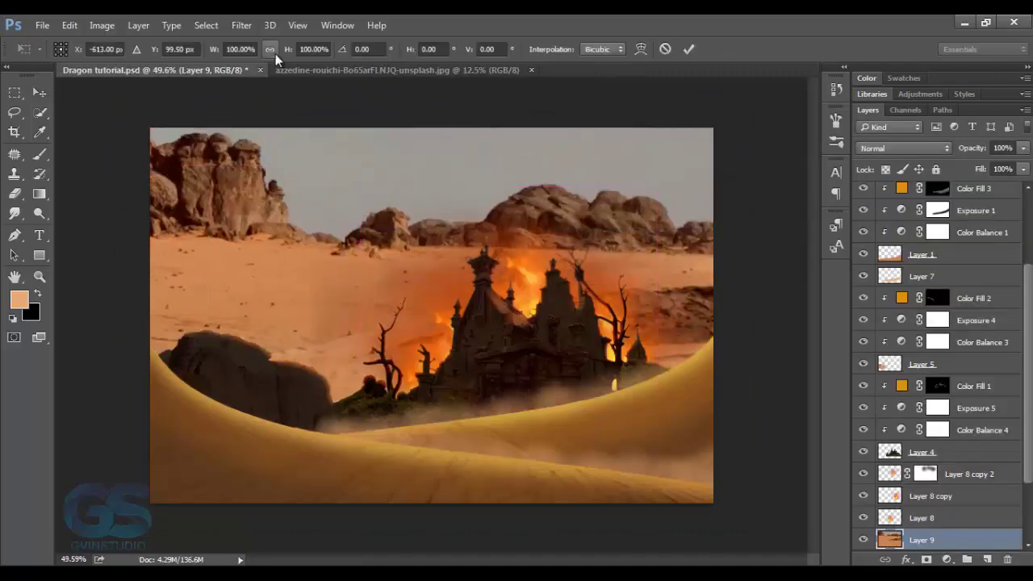
drag(216, 50, 169, 61)
text(23)
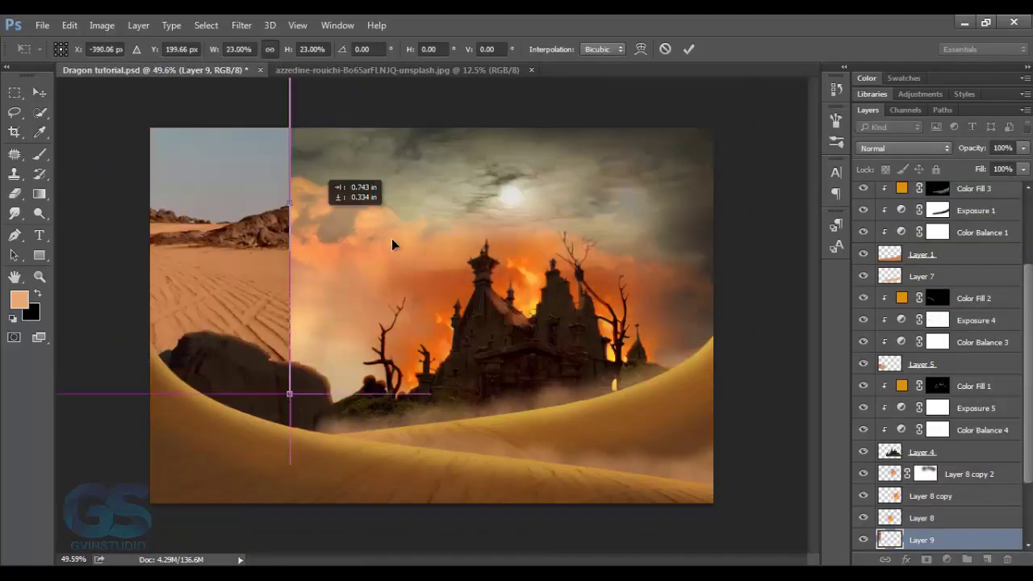
drag(185, 242, 388, 195)
drag(214, 53, 207, 53)
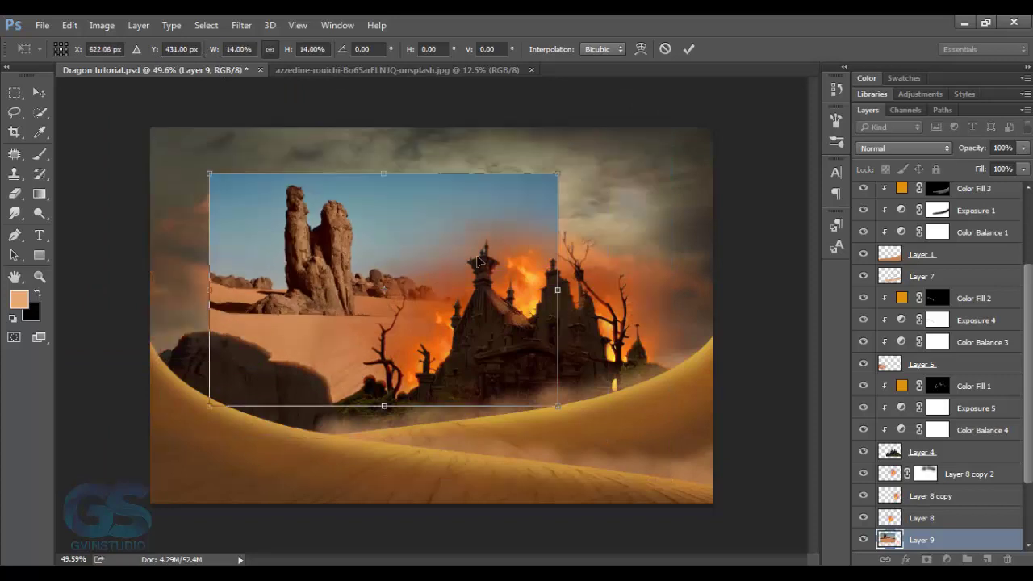
drag(422, 279, 763, 351)
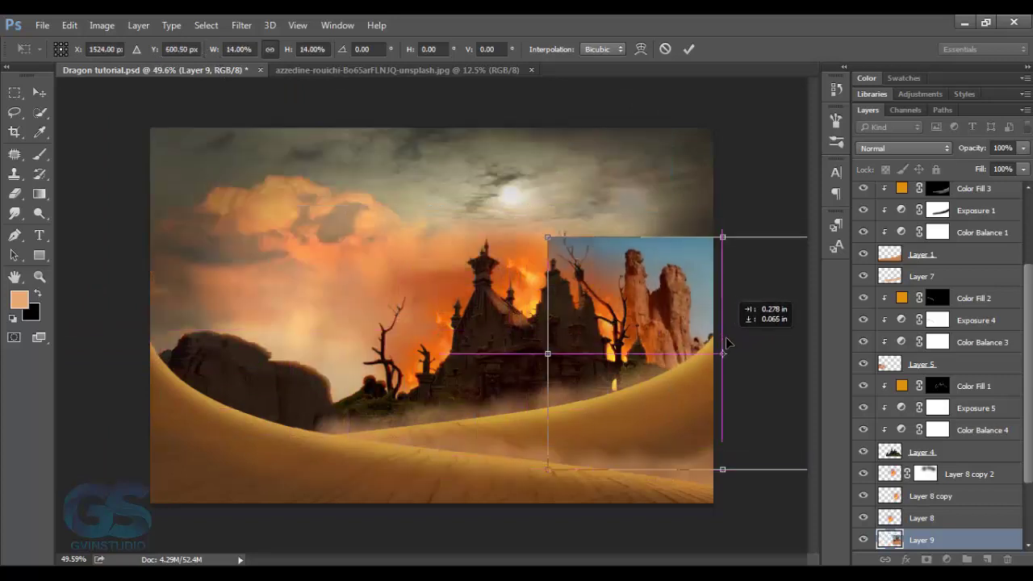
key(Return)
Set Layer 9 to Soft Light and add a layer mask with a 77% black brush.
click(879, 149)
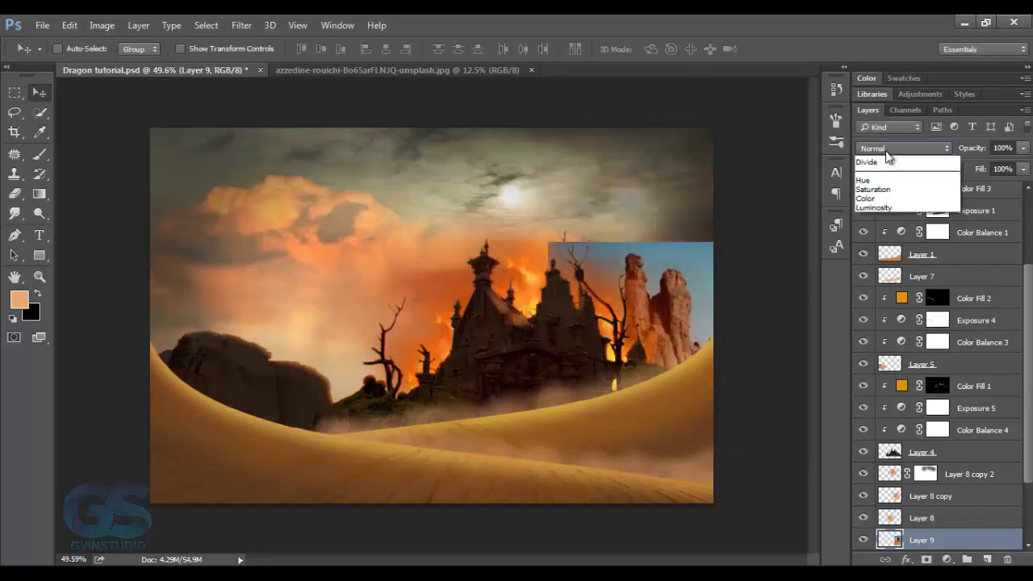
click(888, 295)
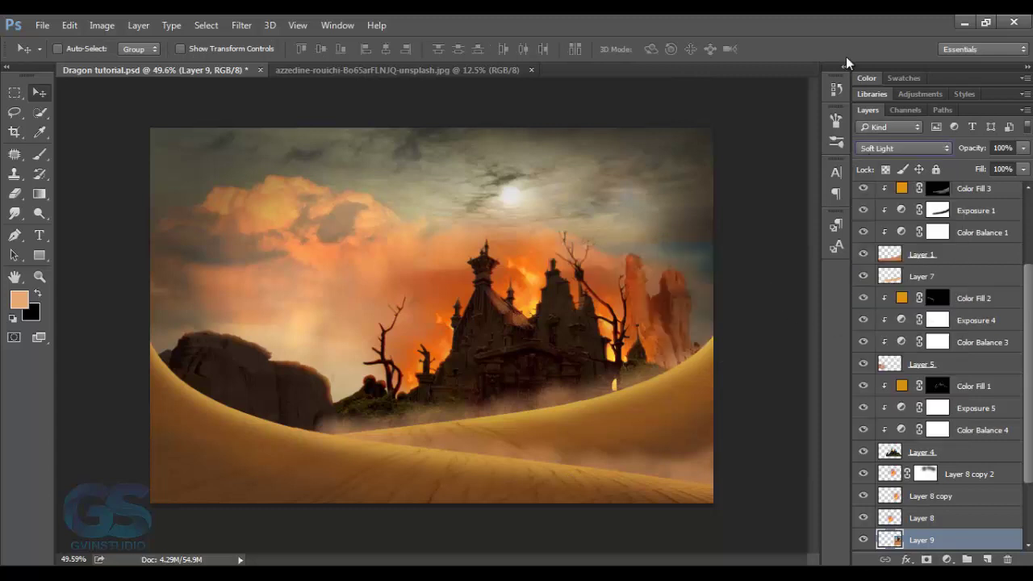
click(926, 559)
key(b)
key(x)
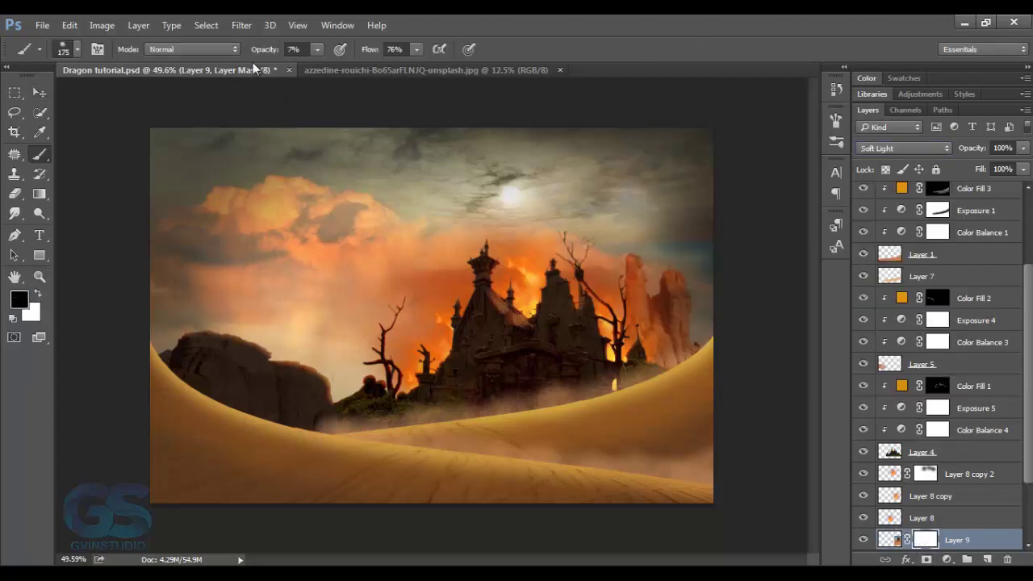
text(77)
key(Return)
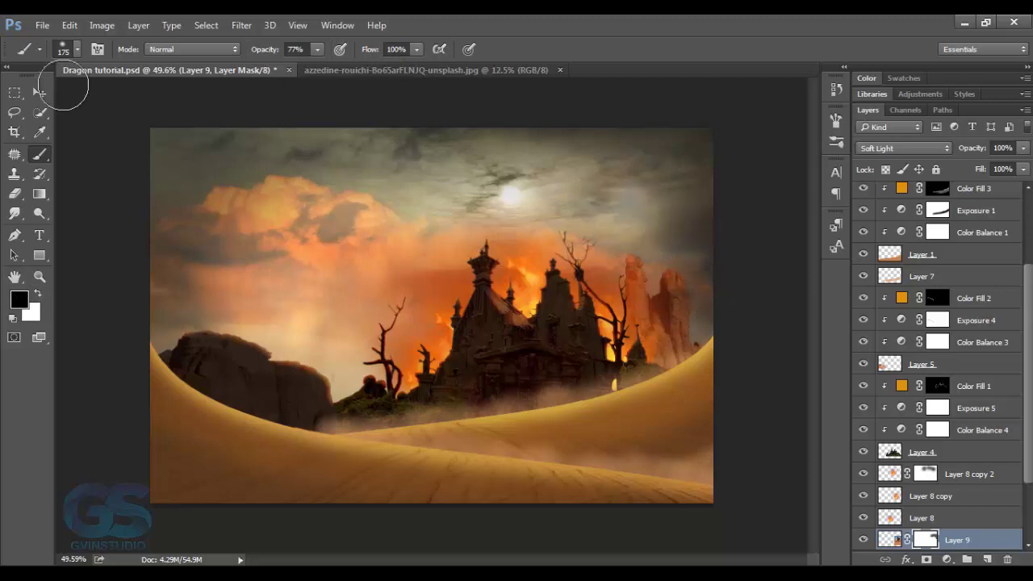
Nudge the rock formation up slightly and return to its source photo tab.
click(39, 92)
click(889, 540)
drag(758, 409, 759, 392)
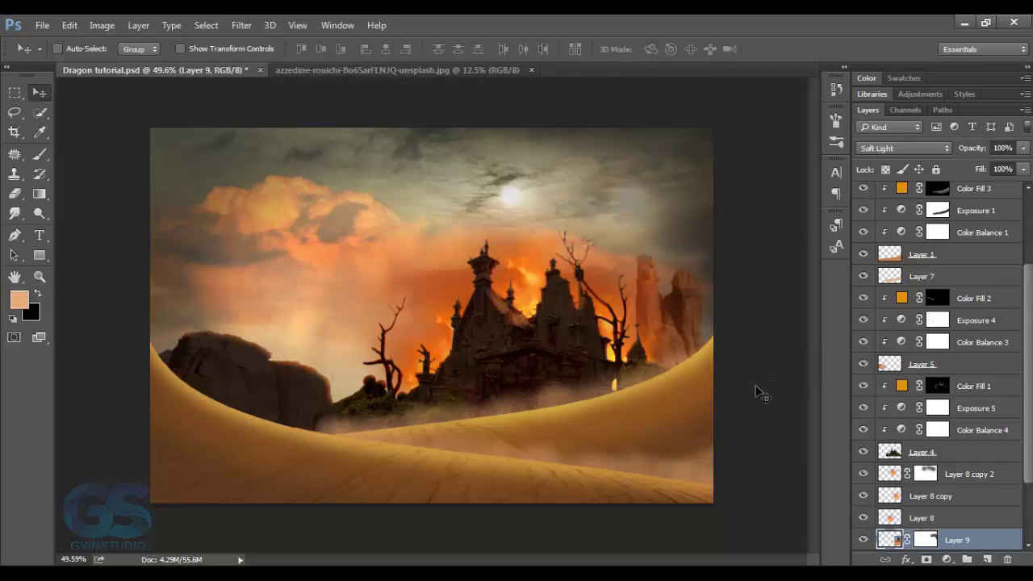
click(399, 70)
Close the rock photo, then bring the juli-kosolapova desert-mountains photo into Dragon tutorial.
click(531, 70)
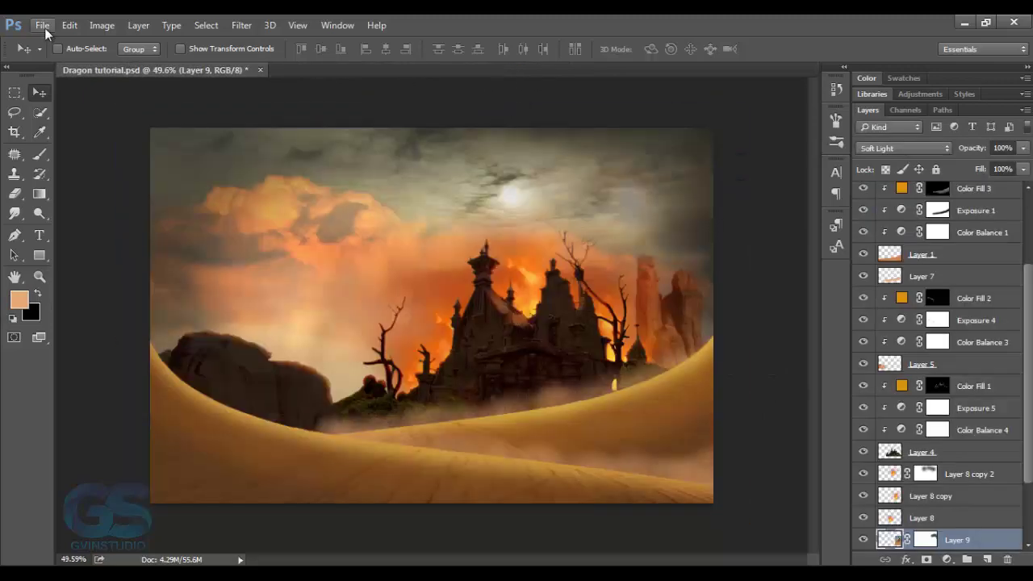
click(41, 25)
click(56, 59)
scroll(484, 236, down, 1)
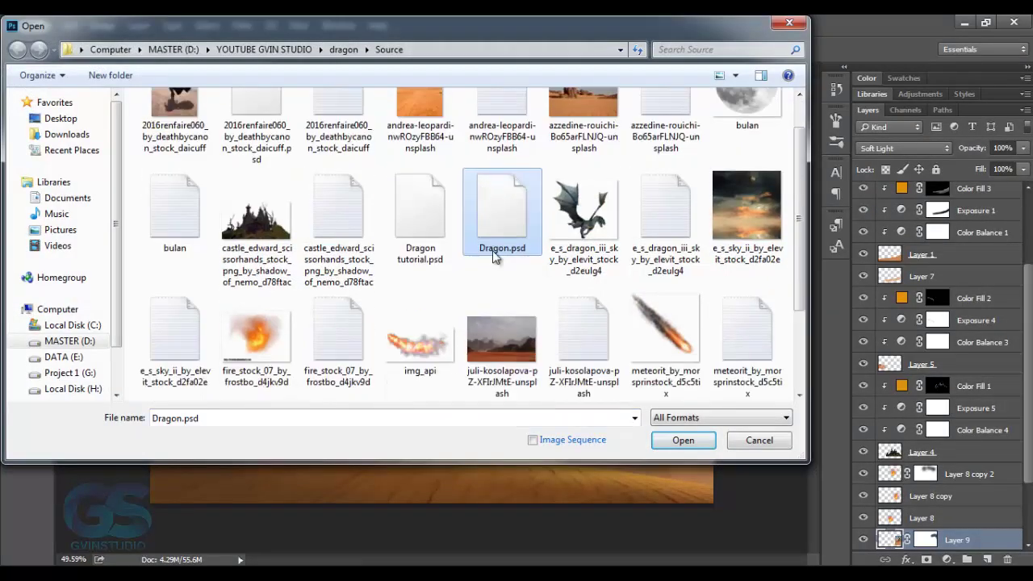
click(500, 343)
click(682, 439)
drag(580, 355, 411, 310)
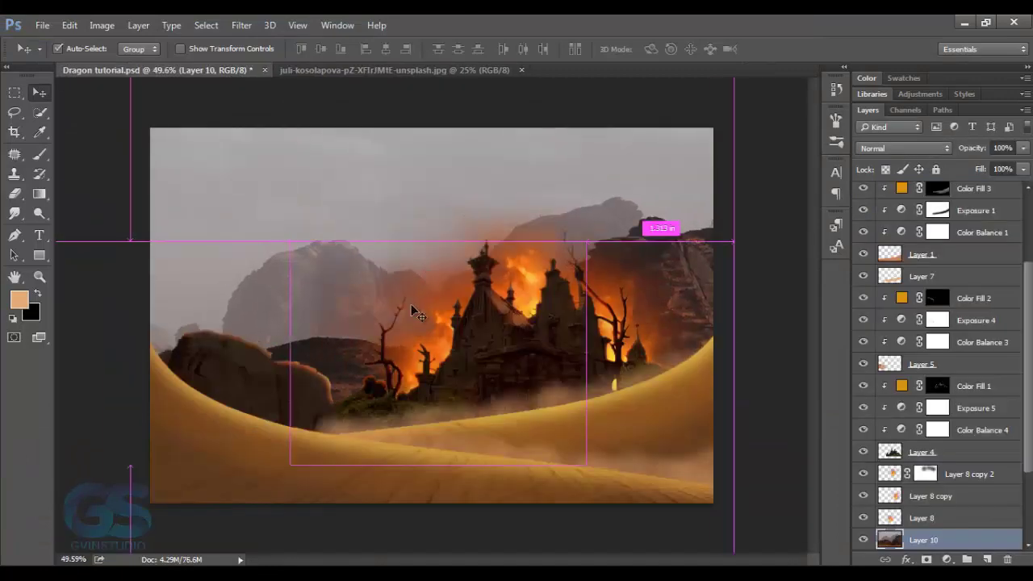
Scale the mountains photo to about 27% and position it on the left.
key(ctrl+t)
drag(208, 55, 158, 55)
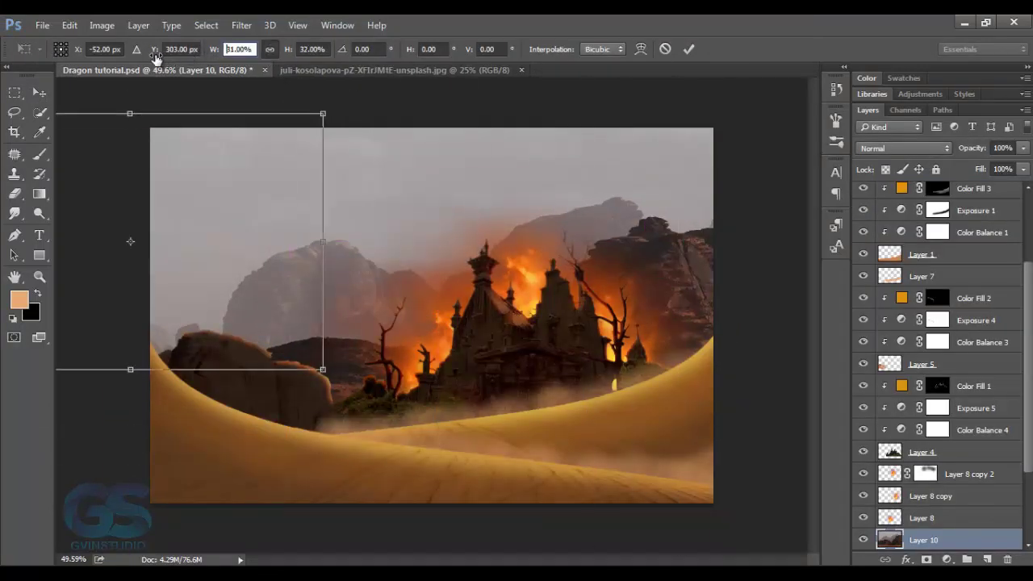
mouse_move(203, 211)
mouse_down()
mouse_move(428, 317)
mouse_move(383, 297)
mouse_up()
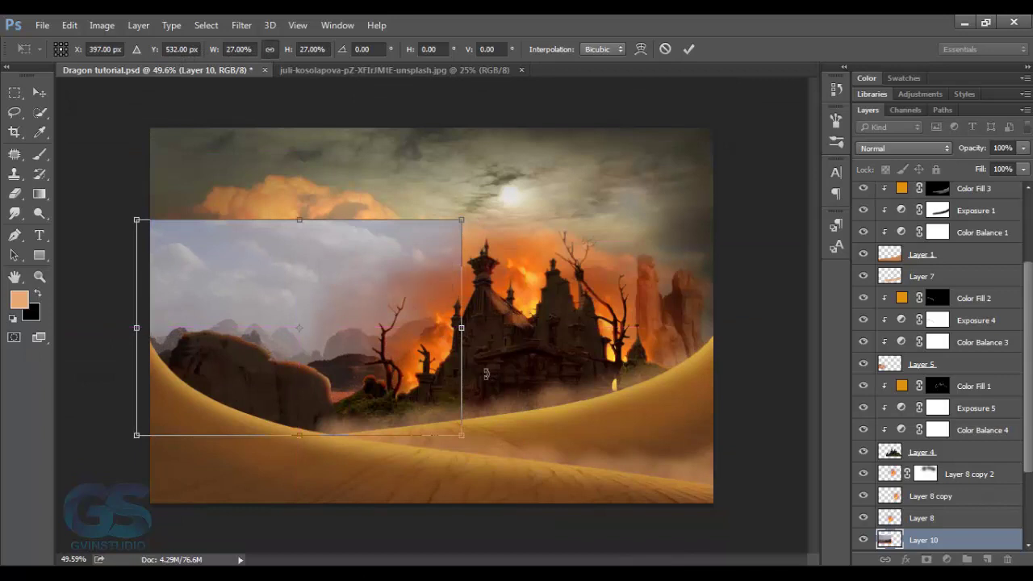
drag(462, 435, 468, 439)
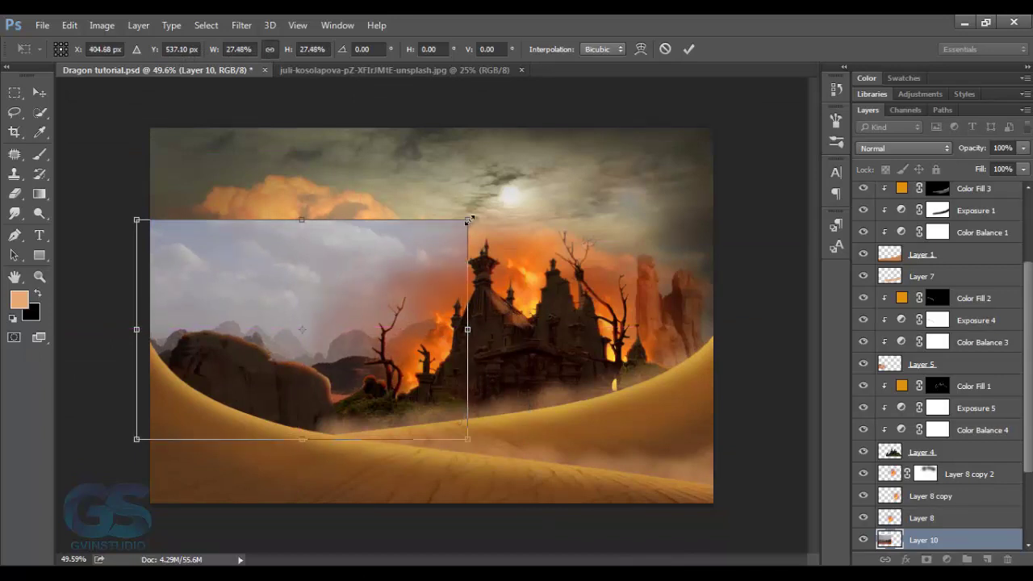
drag(469, 218, 480, 211)
click(689, 49)
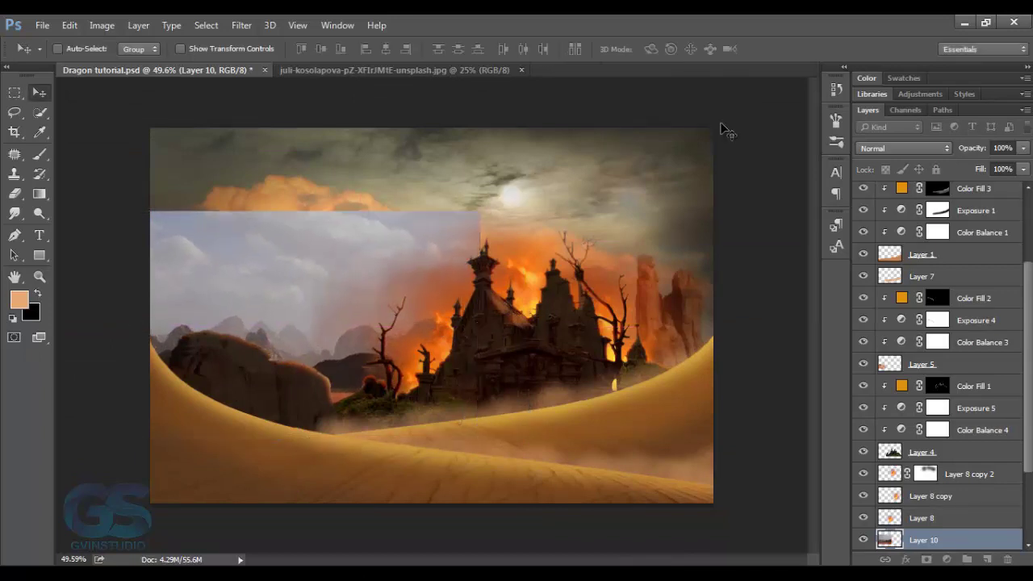
Set Layer 10 to Soft Light and nudge it slightly.
click(894, 143)
click(883, 306)
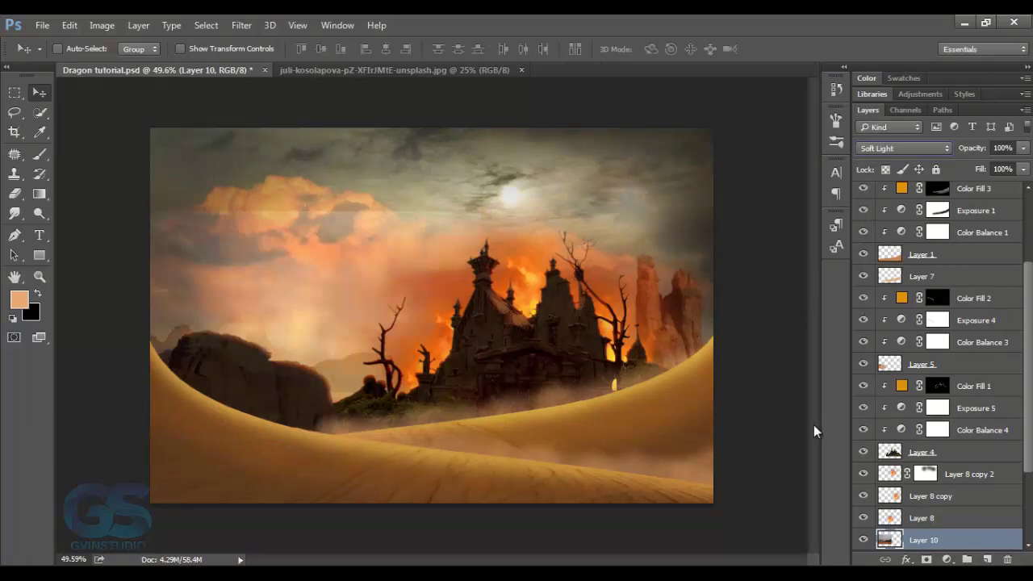
drag(578, 379, 569, 365)
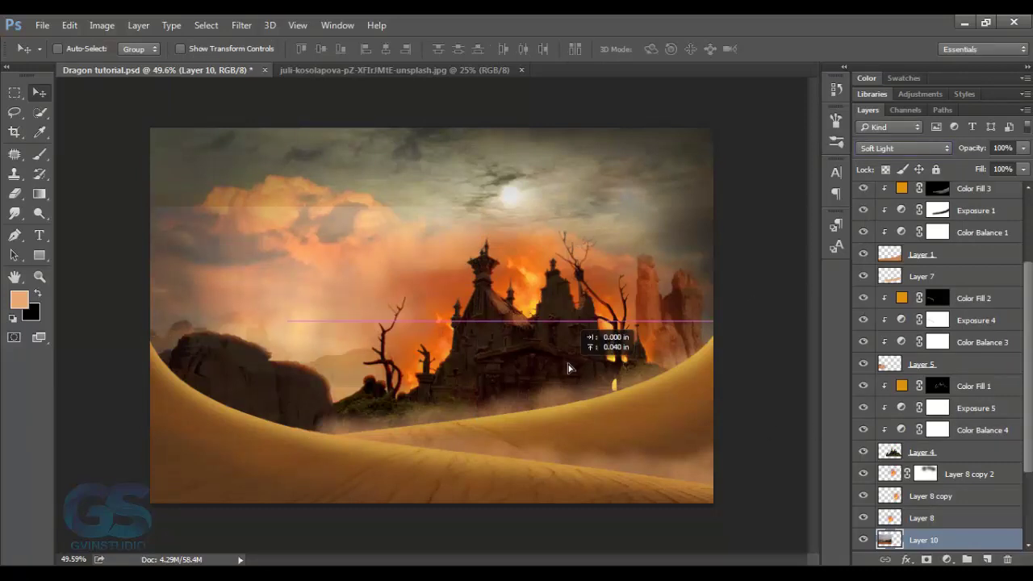
Mask Layer 10 and paint black over the left sky's grey cloud streak, then close the source photo.
click(924, 559)
key(b)
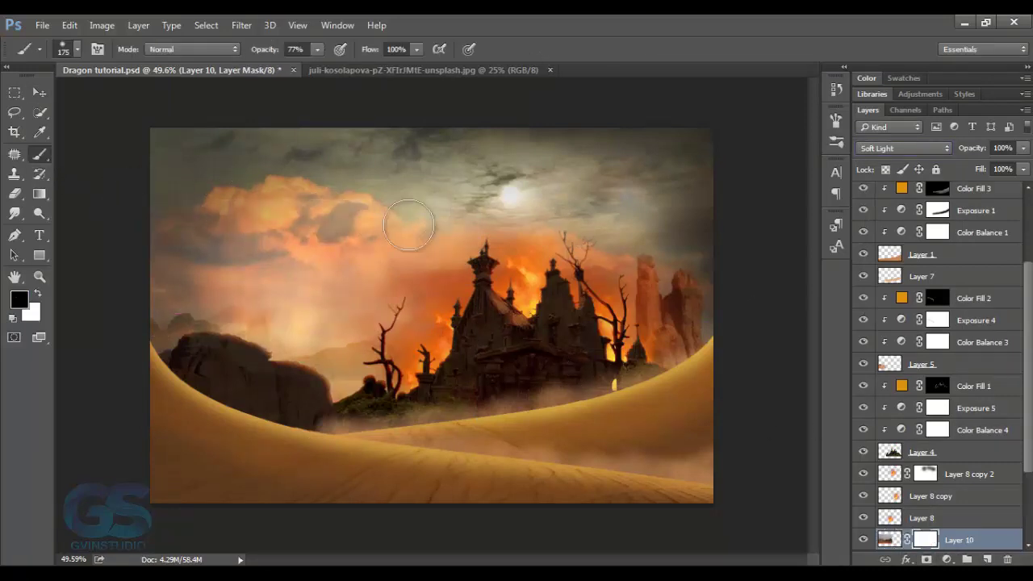
mouse_move(409, 226)
mouse_down()
mouse_move(189, 261)
mouse_move(355, 283)
mouse_move(341, 301)
mouse_up()
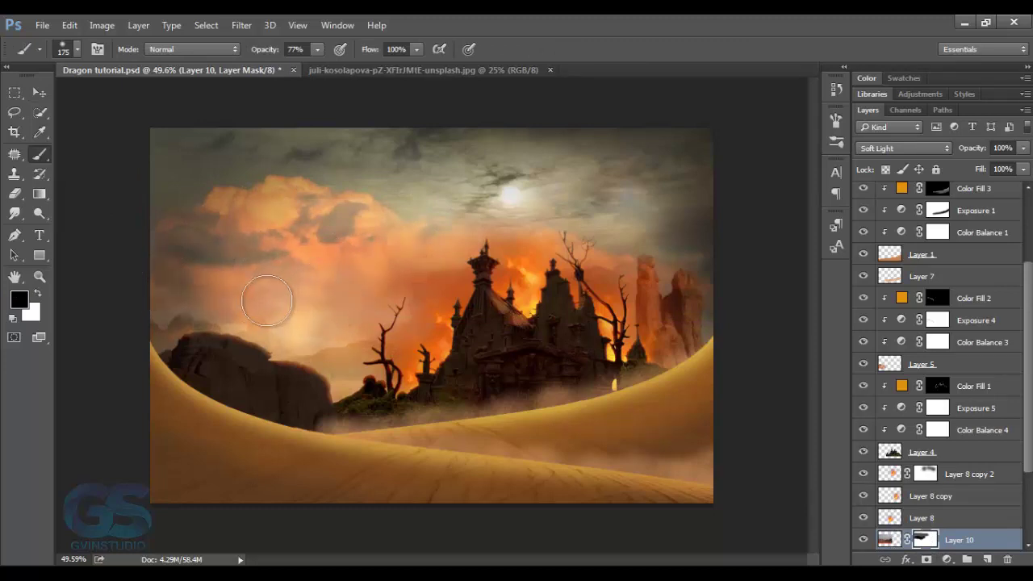
drag(258, 269, 339, 285)
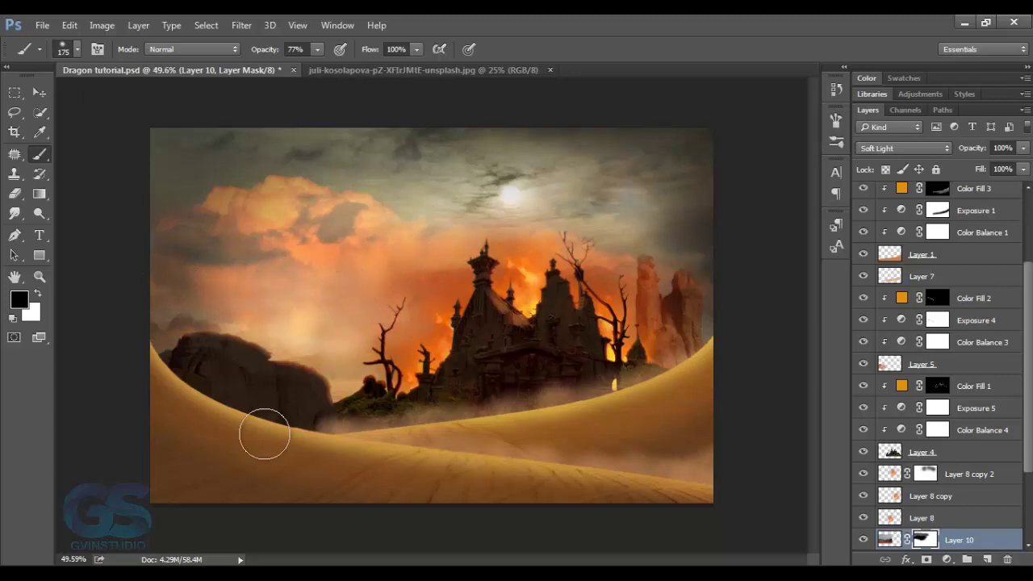
key(v)
click(549, 71)
Open the lightning storm photo wallpaperbetter(1).jpg.
click(42, 25)
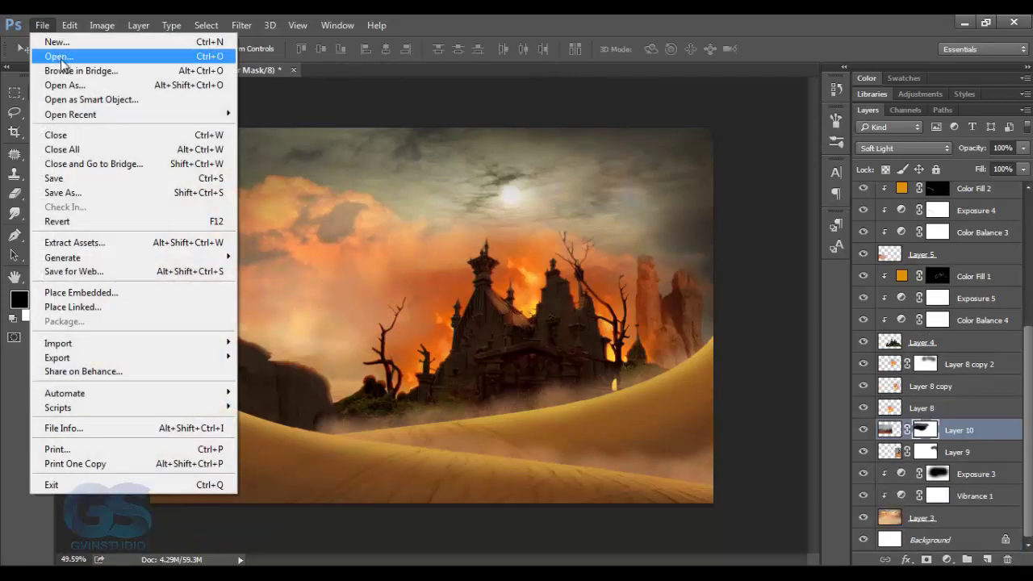
click(48, 58)
click(429, 221)
scroll(452, 307, down, 1)
scroll(452, 314, down, 2)
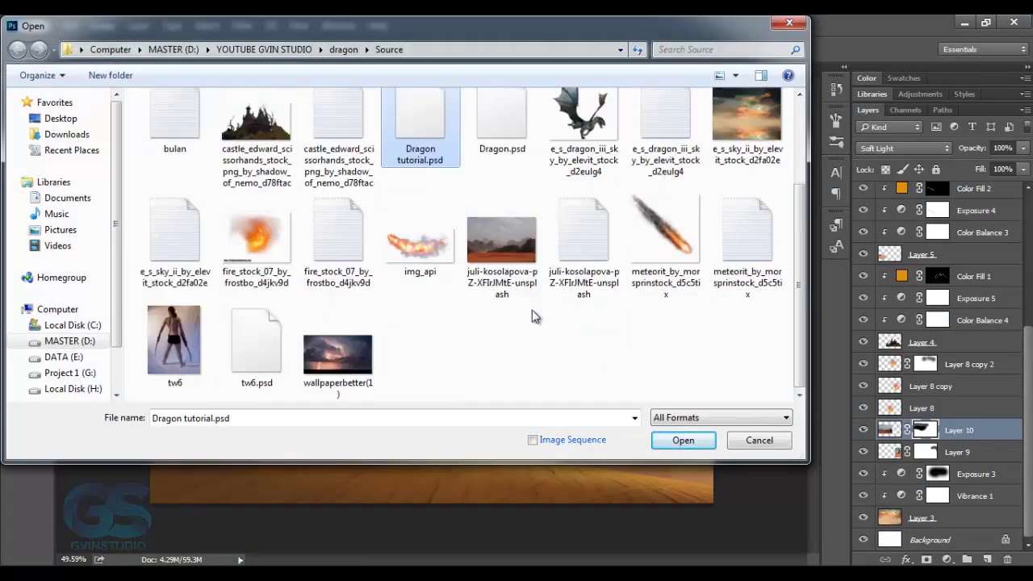
click(337, 347)
click(683, 440)
Bring the storm photo into the Dragon tutorial document as Layer 11 in Overlay mode.
drag(464, 337, 479, 323)
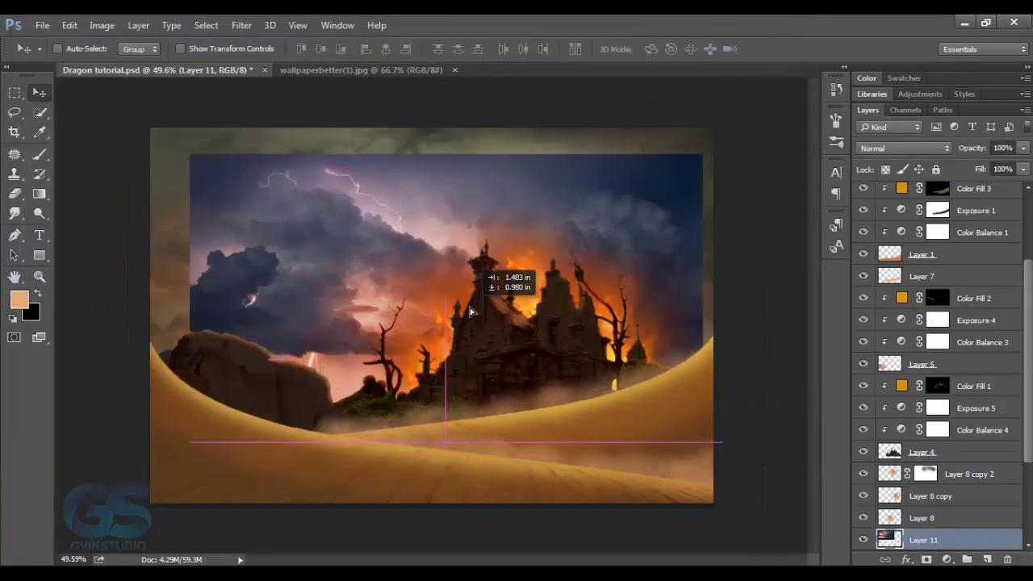
drag(479, 323, 494, 331)
click(880, 149)
click(869, 297)
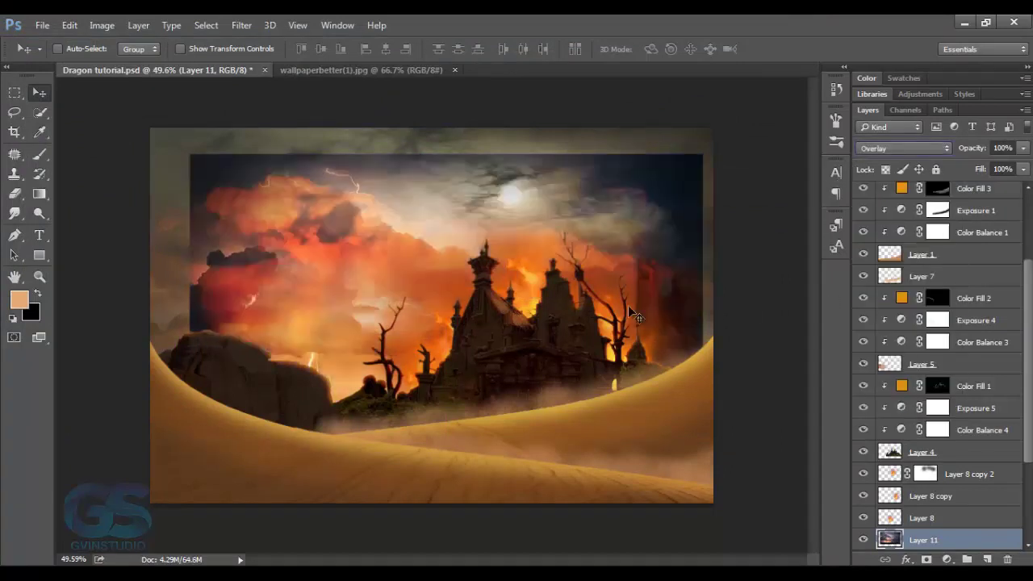
drag(635, 317, 621, 295)
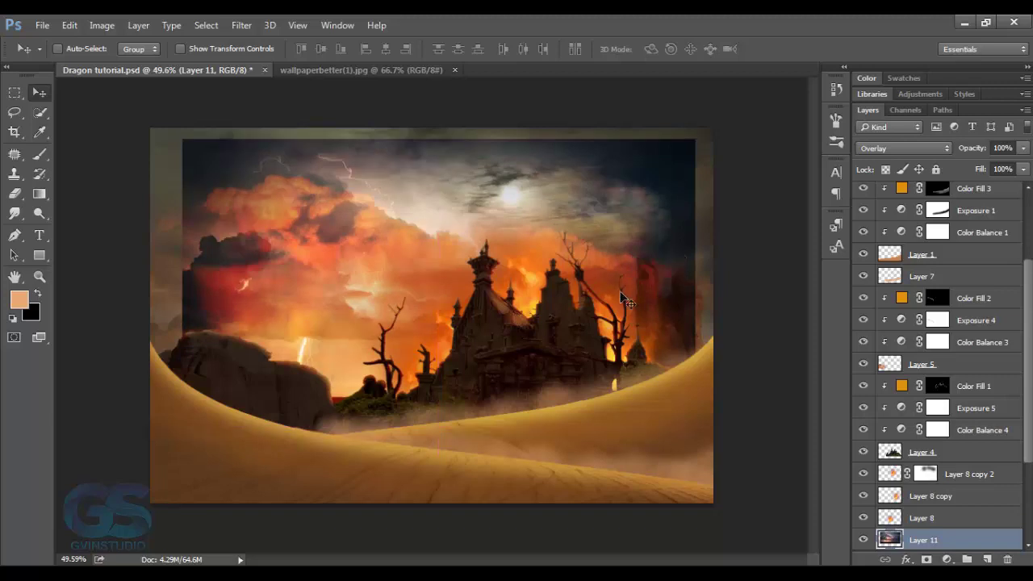
Enlarge the storm layer with Free Transform so it covers the whole sky.
key(ctrl+t)
drag(695, 140, 707, 127)
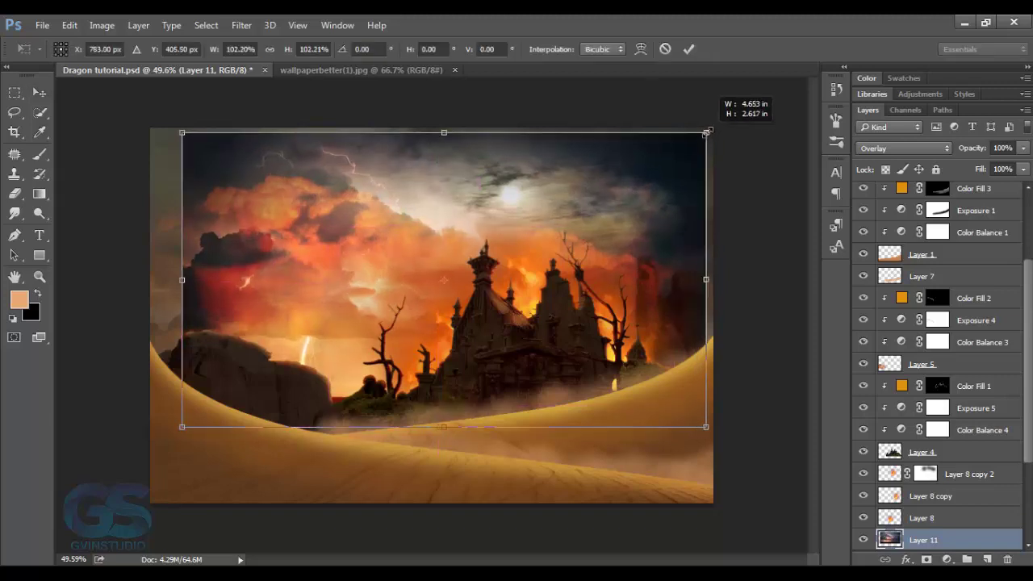
drag(182, 140, 146, 112)
drag(324, 242, 329, 234)
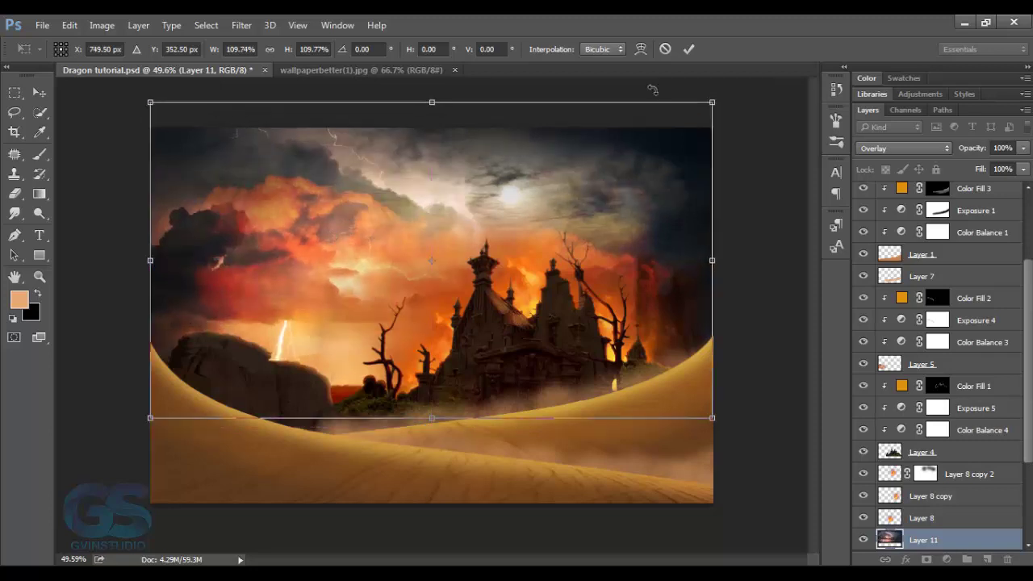
click(689, 48)
Mask the storm layer and paint black to fade out its upper edges.
click(925, 560)
click(39, 153)
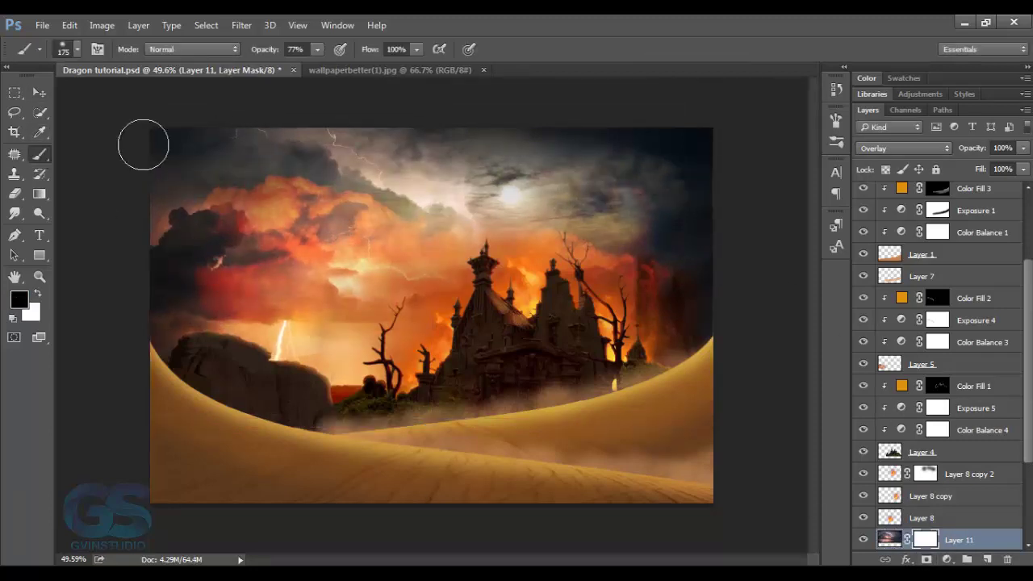
mouse_move(250, 97)
mouse_down()
mouse_move(189, 175)
mouse_move(336, 166)
mouse_move(558, 180)
mouse_move(543, 145)
mouse_move(673, 215)
mouse_move(710, 279)
mouse_move(666, 281)
mouse_move(685, 327)
mouse_move(530, 180)
mouse_move(265, 167)
mouse_move(196, 201)
mouse_move(156, 272)
mouse_move(178, 286)
mouse_move(234, 159)
mouse_up()
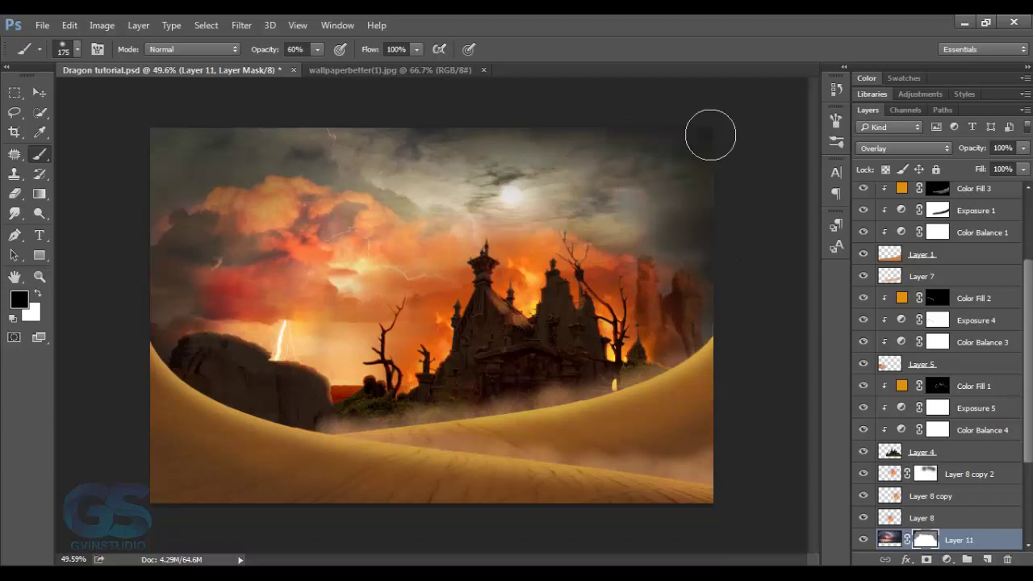
mouse_move(710, 134)
mouse_down()
mouse_move(705, 178)
mouse_move(437, 125)
mouse_up()
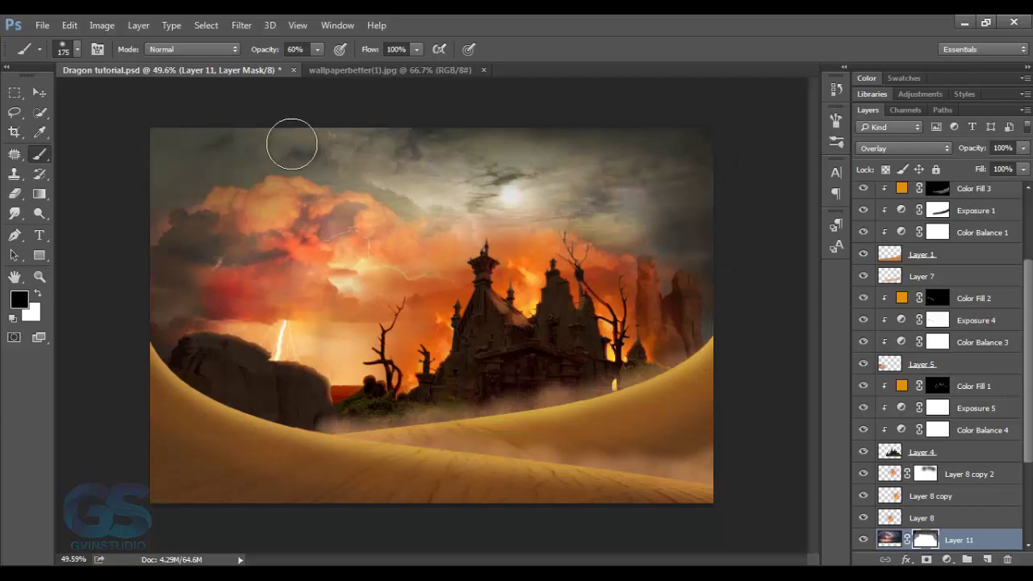
Shift the Layer 9 rock formation slightly to the right.
key(v)
scroll(965, 376, down, 2)
scroll(947, 394, down, 2)
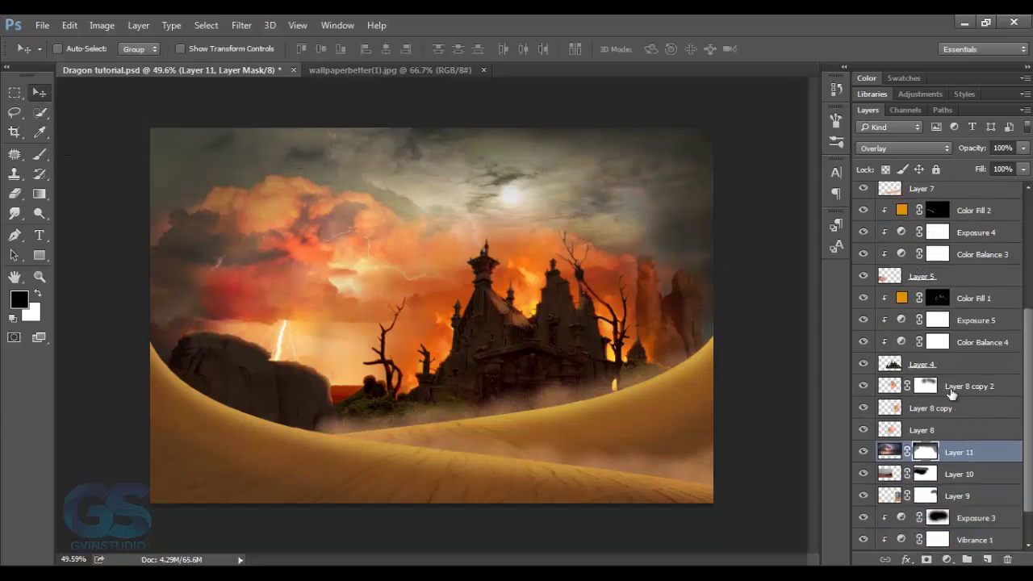
scroll(947, 395, down, 2)
click(910, 448)
drag(735, 375, 746, 369)
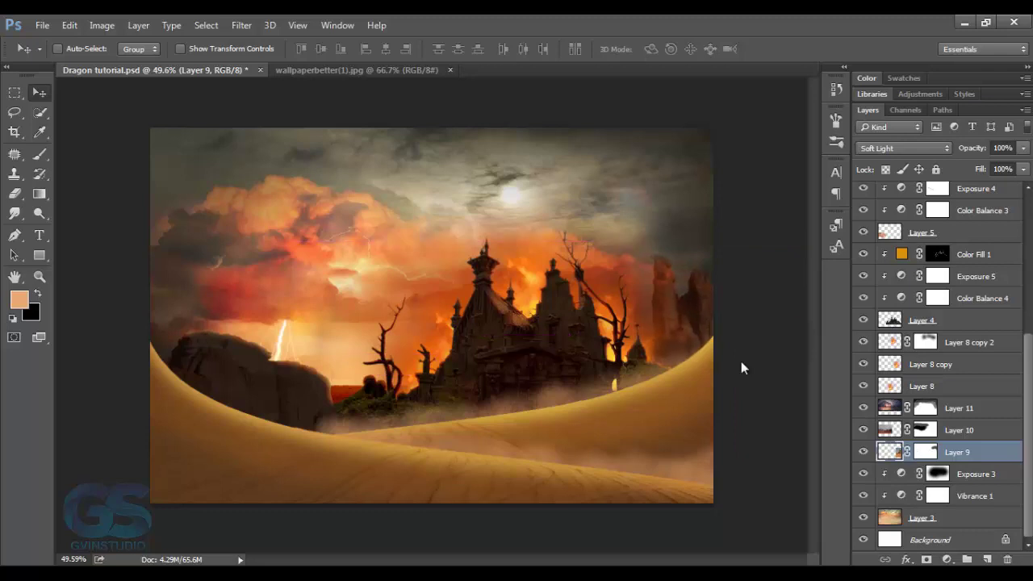
Close the wallpaperbetter(1).jpg storm source image.
click(379, 70)
click(450, 70)
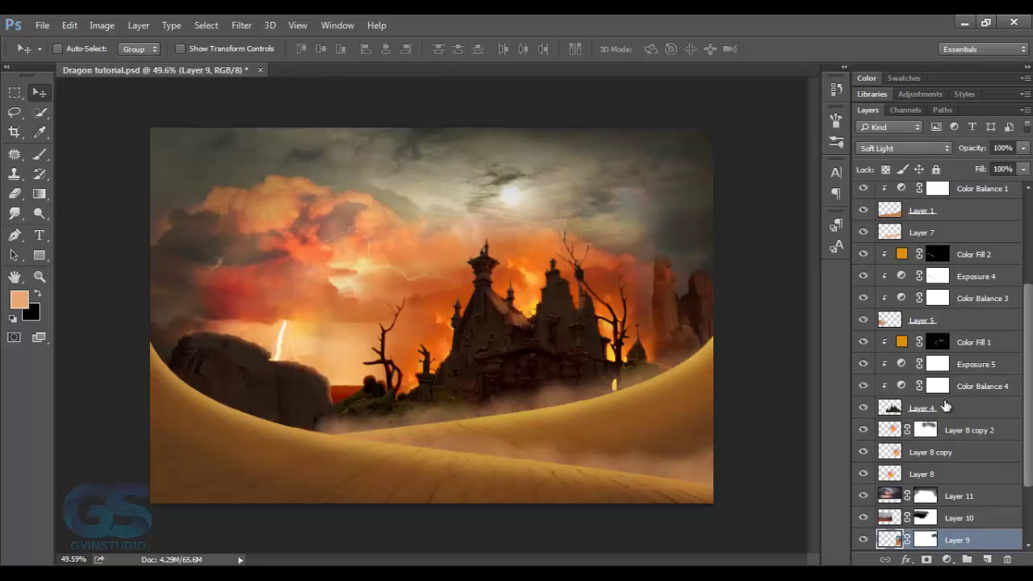
scroll(946, 406, up, 2)
scroll(948, 395, up, 3)
Open the bulan.png moon image with the Color Fill 4 layer selected.
click(964, 202)
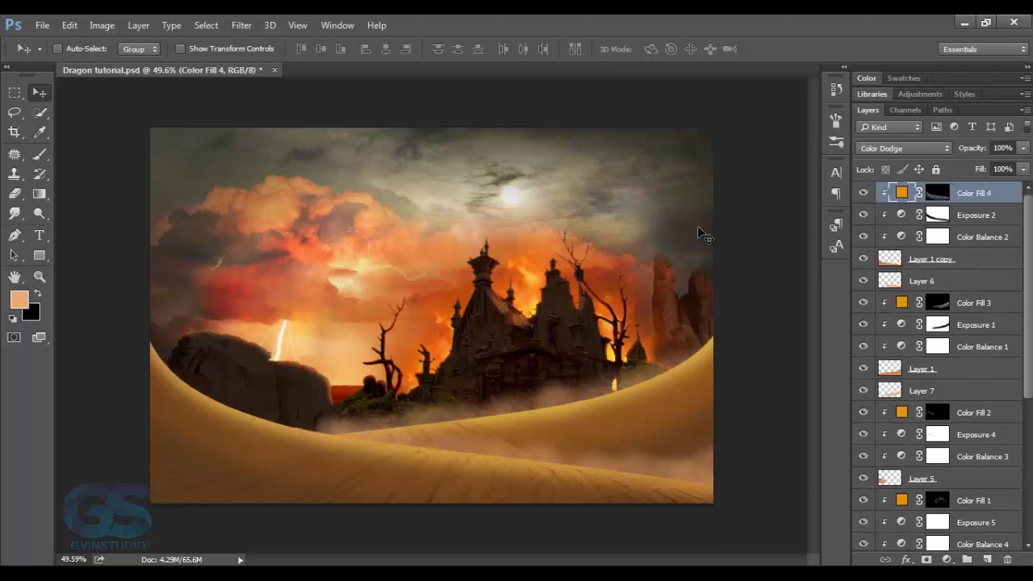
click(42, 25)
click(48, 52)
click(746, 129)
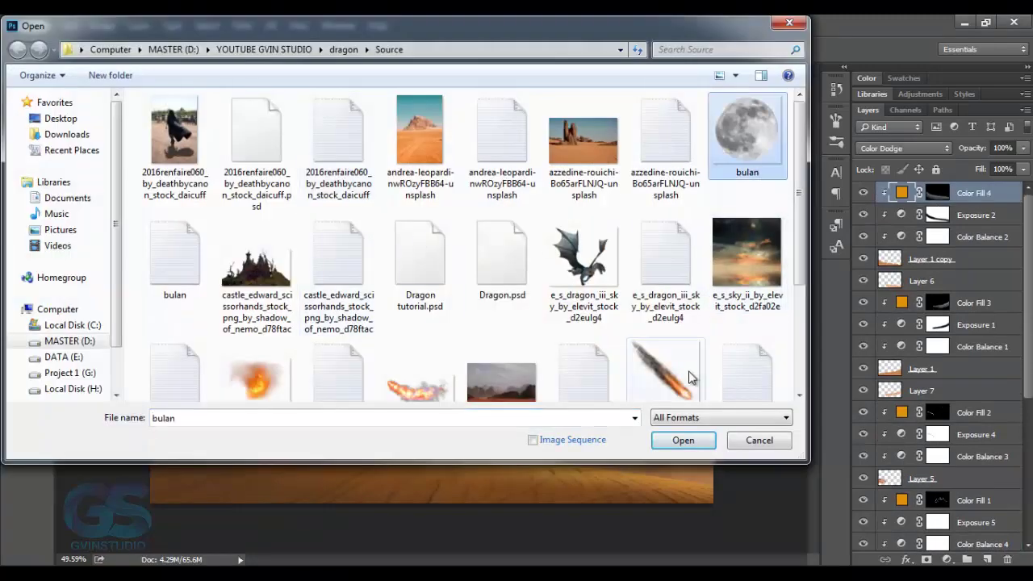
click(683, 439)
Bring the moon into Dragon tutorial, shrink it small, and move it up into the sky.
mouse_move(419, 252)
mouse_down()
mouse_move(225, 71)
mouse_move(436, 239)
mouse_up()
key(ctrl+t)
drag(543, 434, 347, 229)
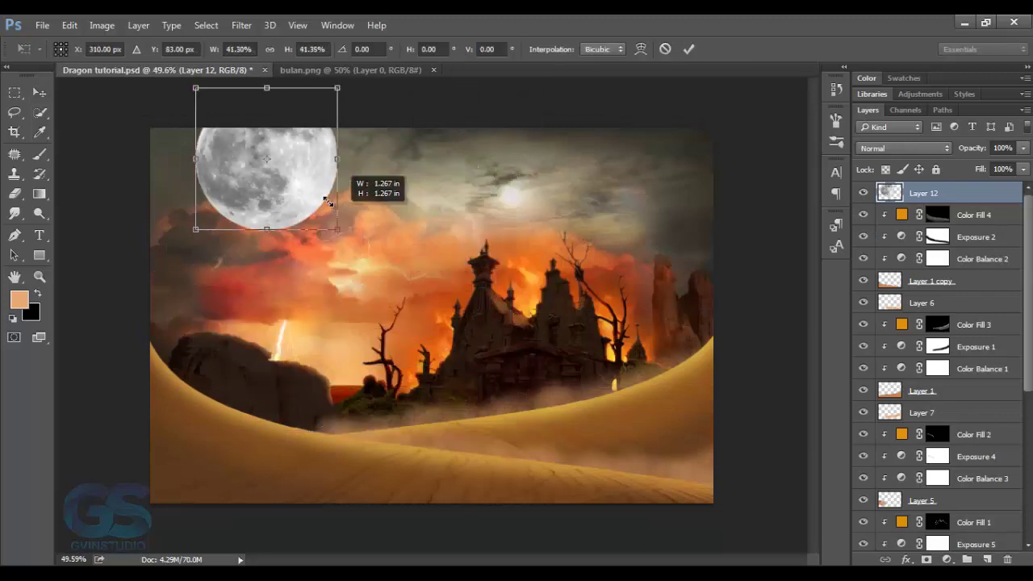
drag(266, 153, 476, 331)
drag(422, 269, 521, 372)
key(Return)
mouse_move(554, 403)
mouse_down()
mouse_move(541, 214)
mouse_move(526, 214)
mouse_up()
Set the moon layer to Screen blend mode and add a layer mask.
click(902, 148)
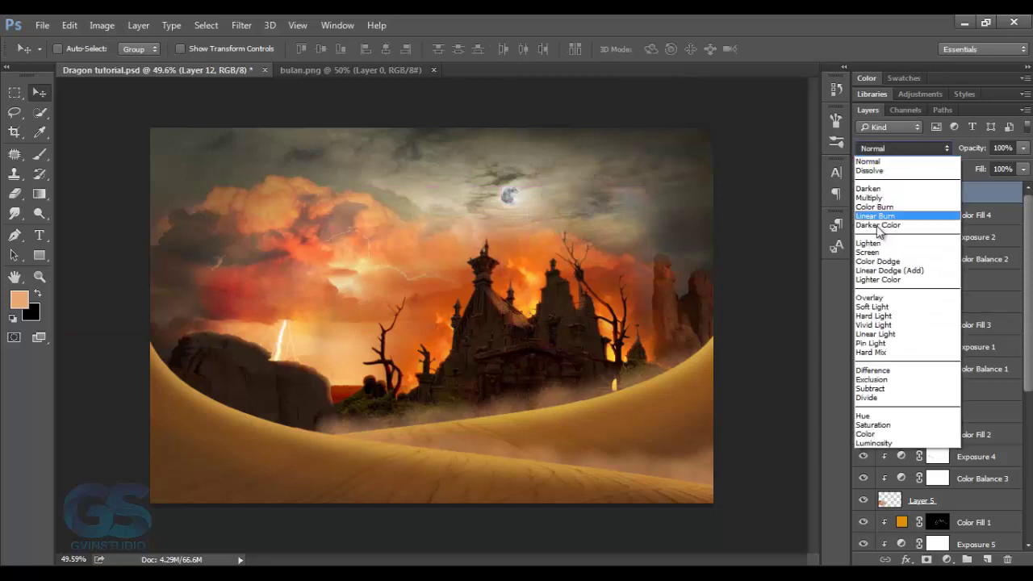
click(887, 252)
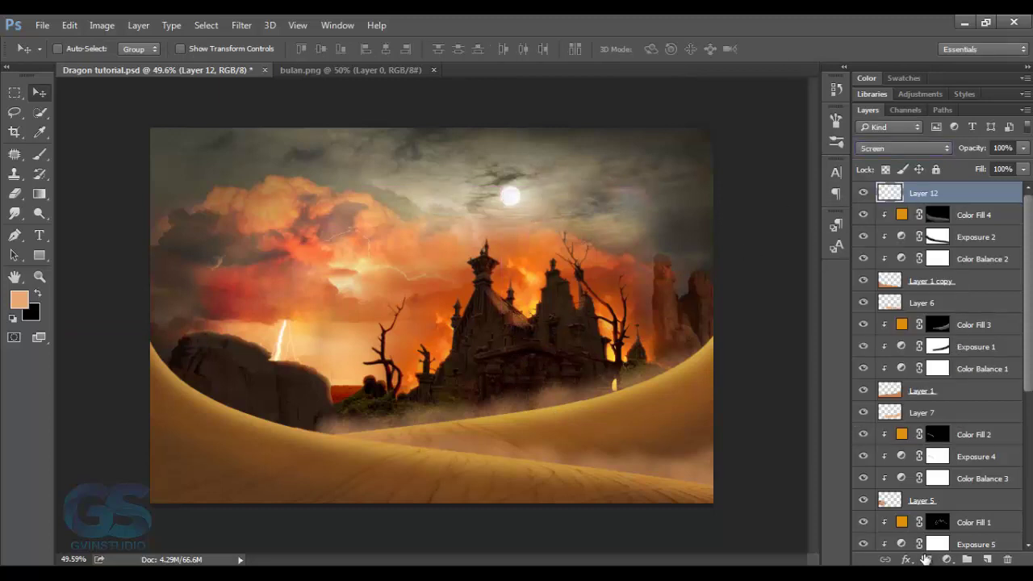
click(926, 559)
click(38, 154)
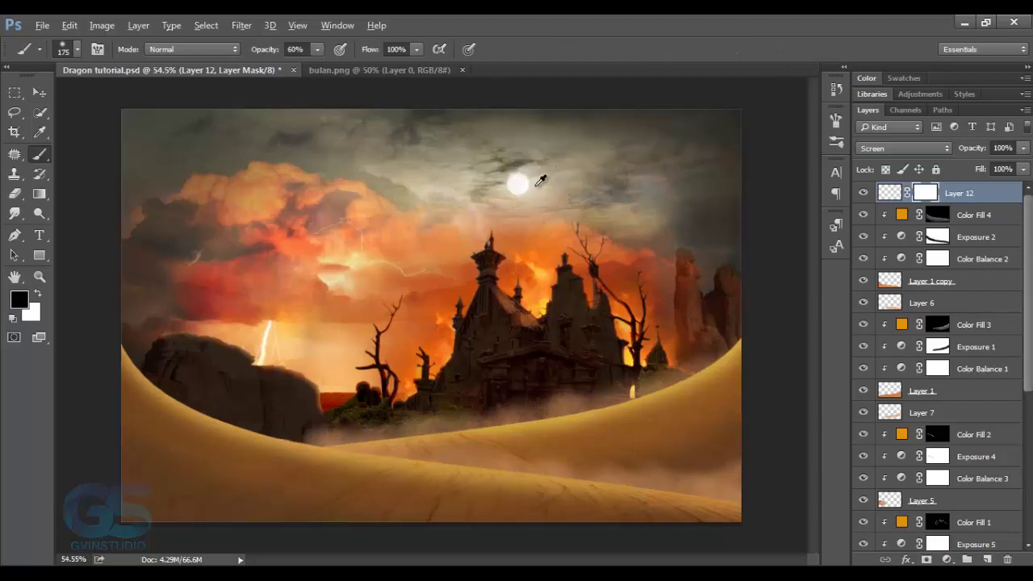
scroll(565, 184, up, 2)
key(bracketleft)
key(bracketleft)
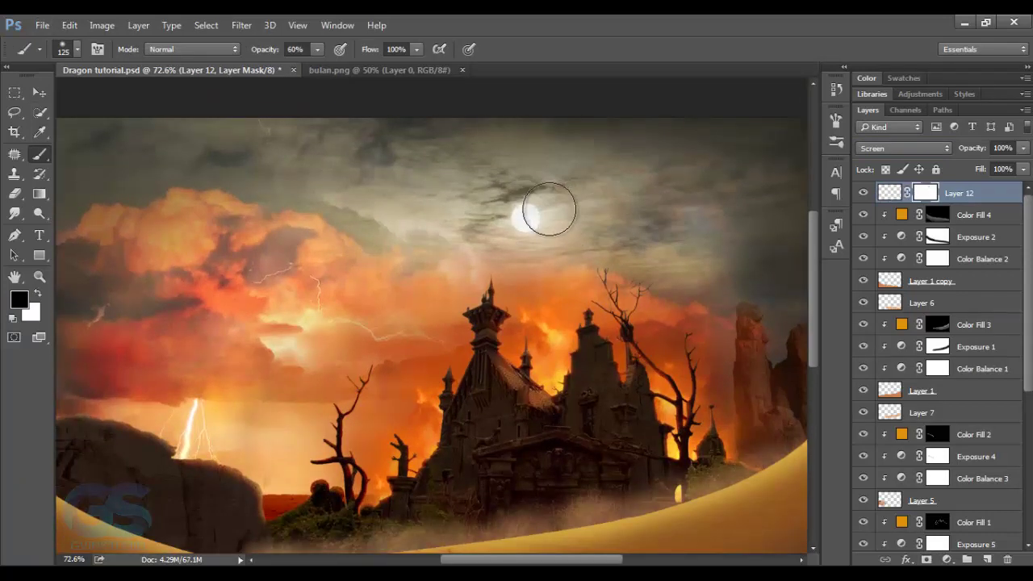
click(39, 94)
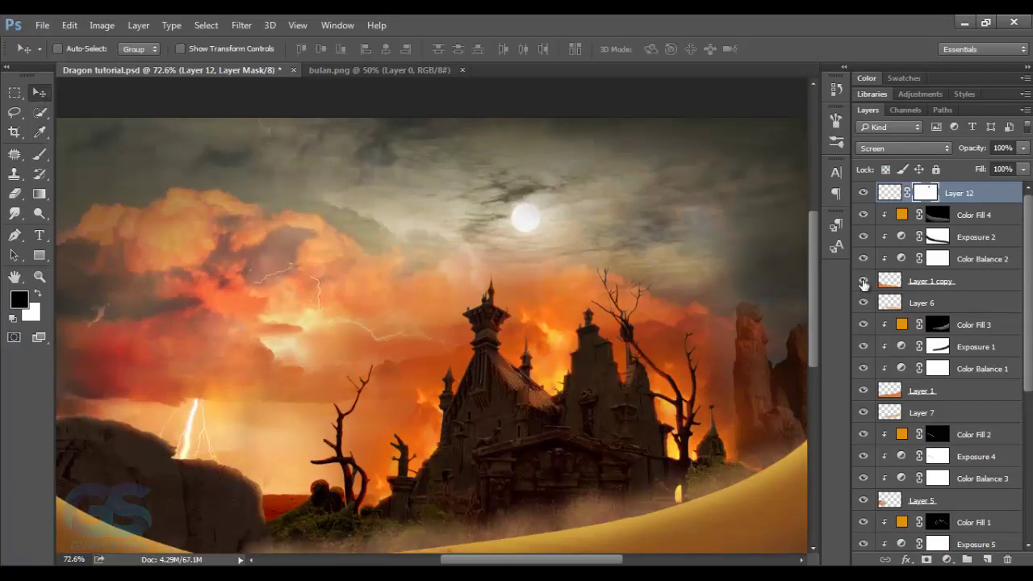
Give the moon an Outer Glow with adjusted spread and size, then fit the image in view.
click(905, 559)
click(934, 528)
drag(519, 86, 840, 279)
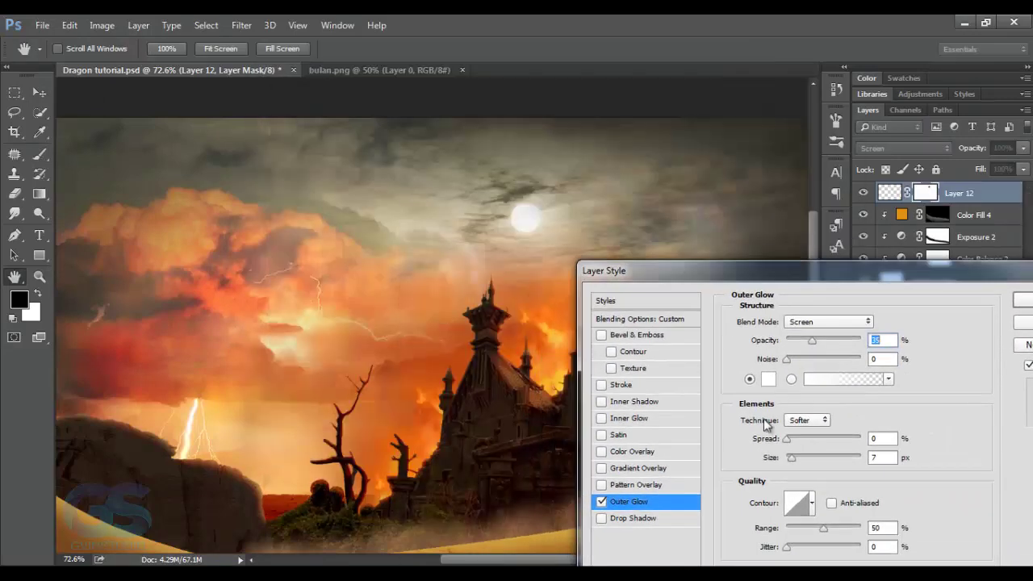
click(787, 440)
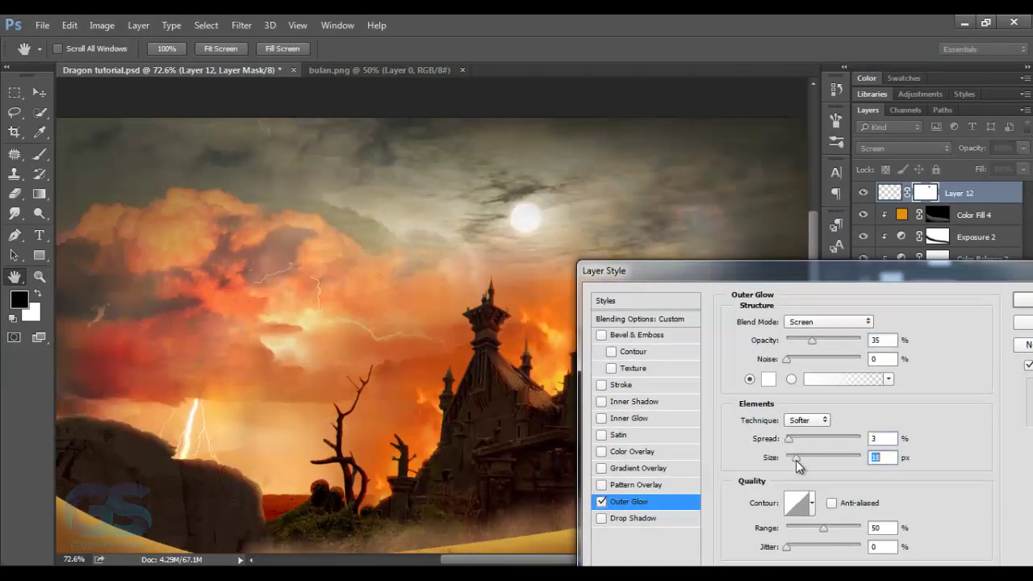
drag(645, 270, 460, 270)
click(882, 300)
key(ctrl+0)
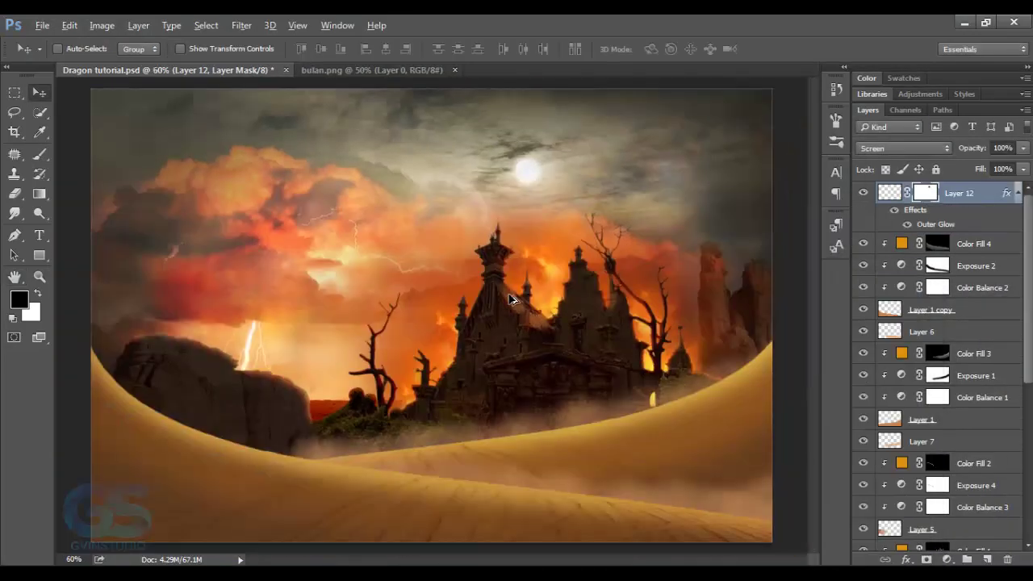
scroll(510, 299, down, 3)
scroll(514, 302, up, 2)
scroll(517, 305, up, 1)
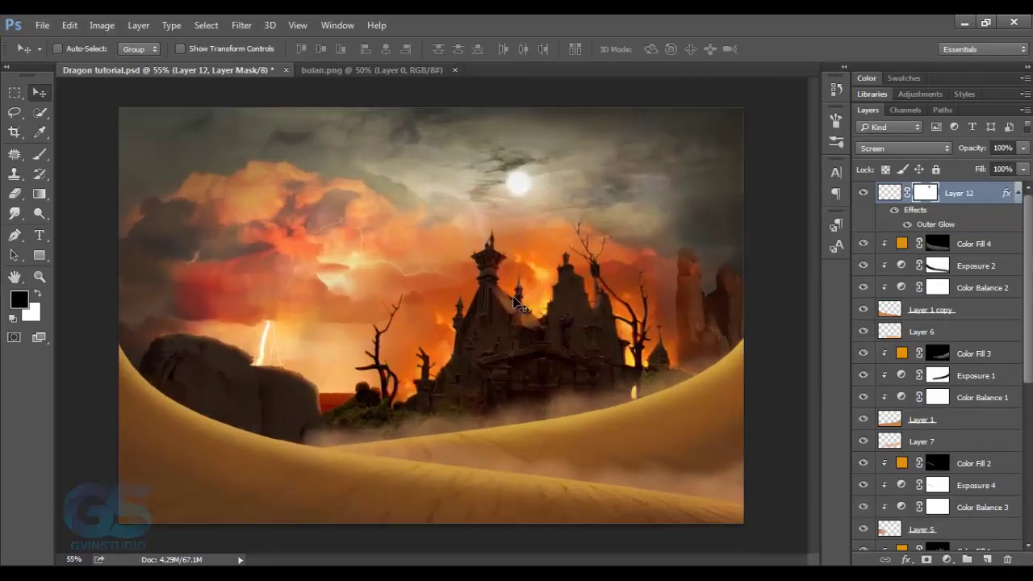
Open the dragon PNG image.
click(41, 25)
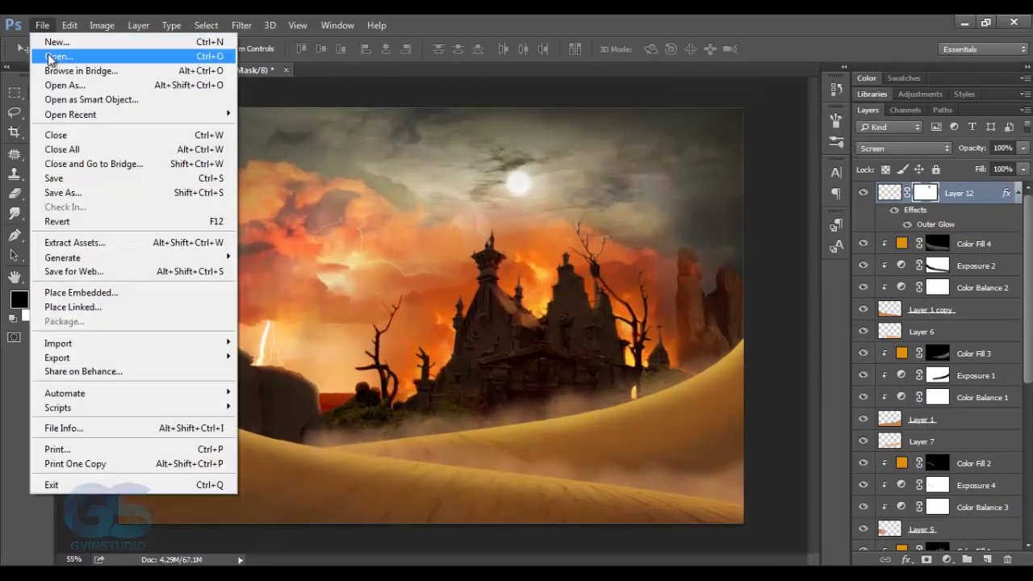
click(40, 54)
click(583, 267)
click(683, 440)
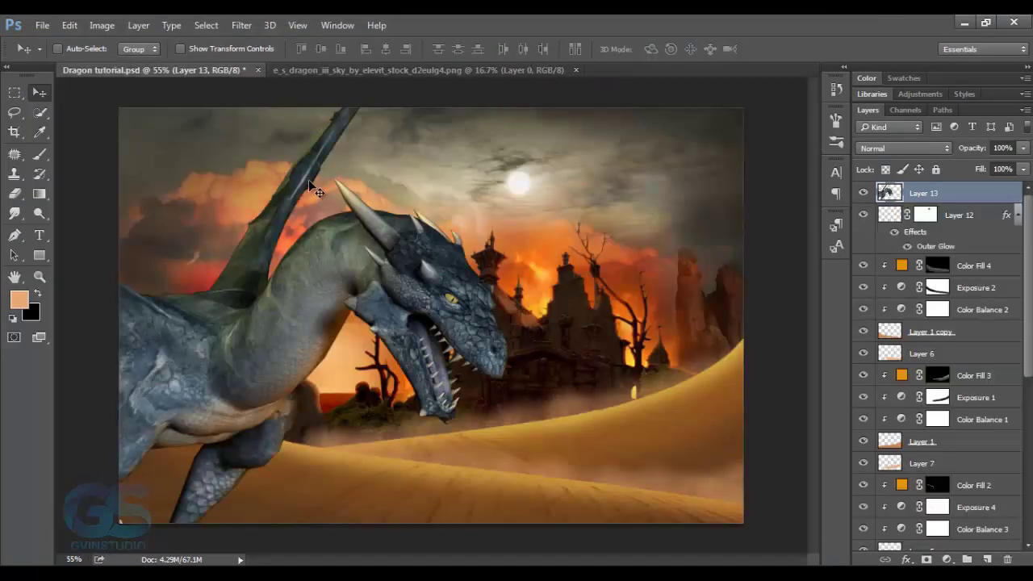
Bring the dragon in as Layer 13, scale it small, and place it just above the castle.
drag(498, 346, 344, 192)
key(ctrl+t)
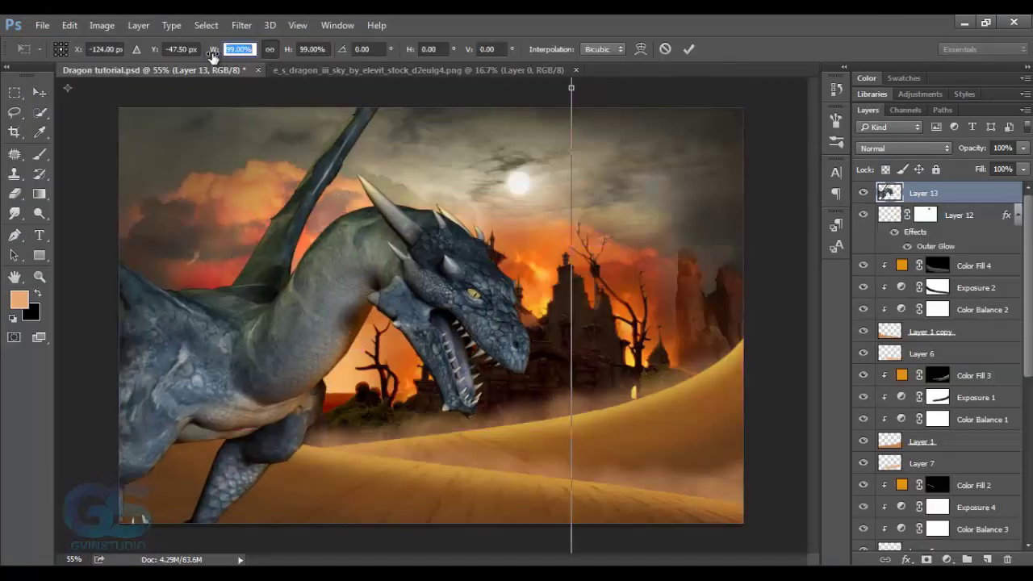
drag(213, 49, 162, 57)
mouse_move(246, 272)
mouse_down()
mouse_move(439, 330)
mouse_move(283, 103)
mouse_move(426, 257)
mouse_move(419, 246)
mouse_up()
key(Return)
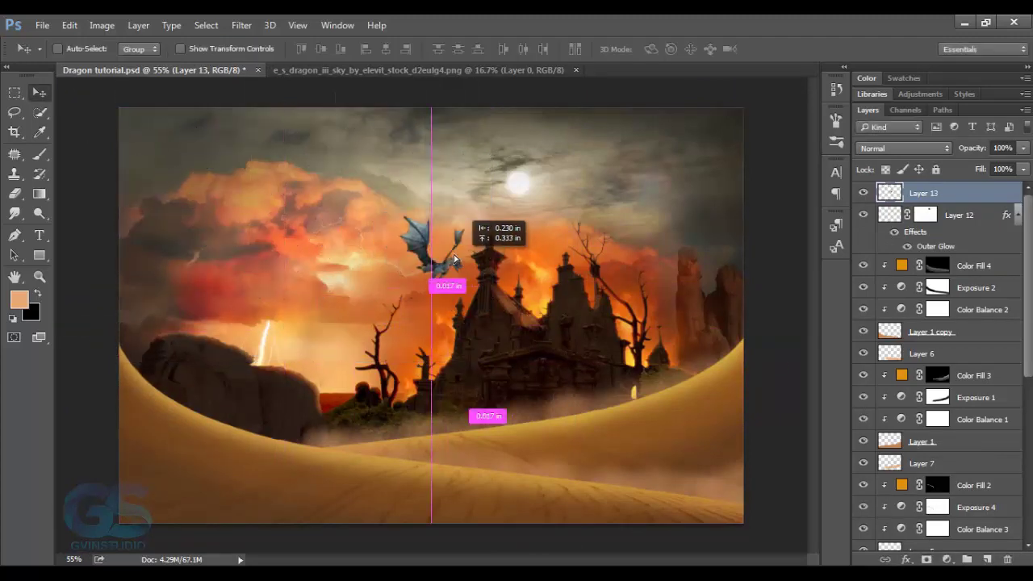
drag(473, 284, 484, 276)
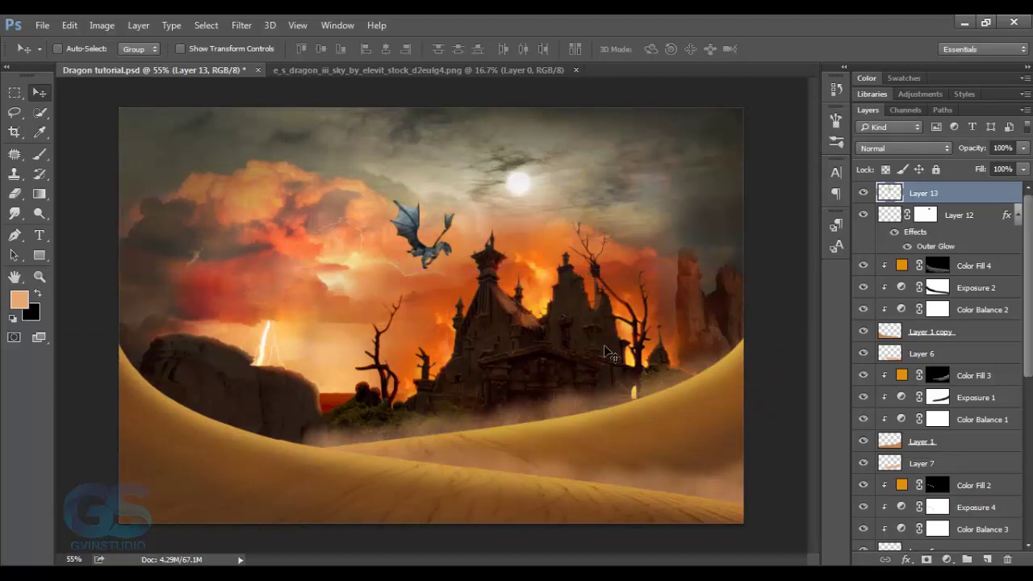
click(944, 559)
Darken the dragon to a near-black silhouette with an Exposure adjustment at -3.53.
click(930, 340)
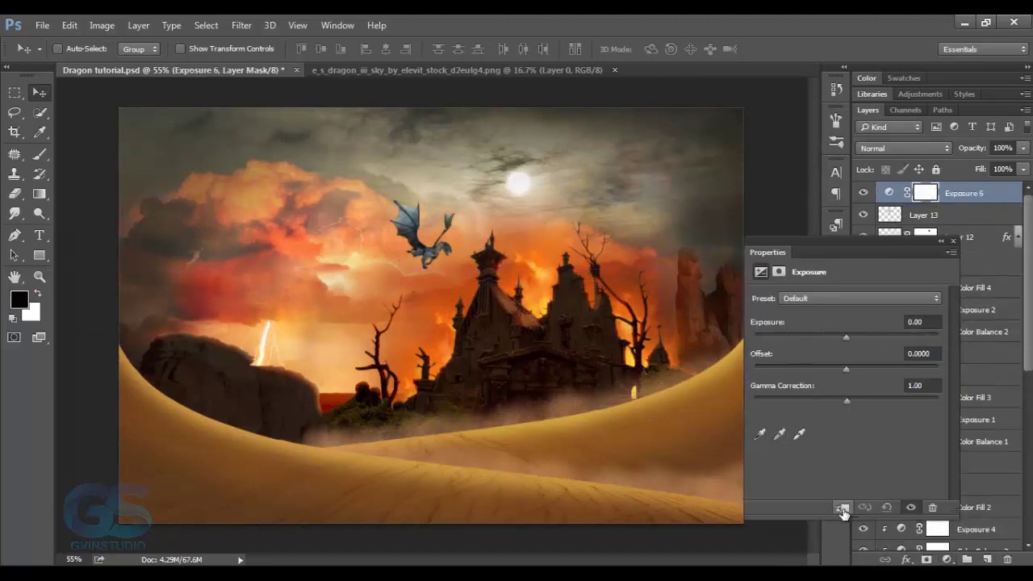
drag(843, 335, 797, 339)
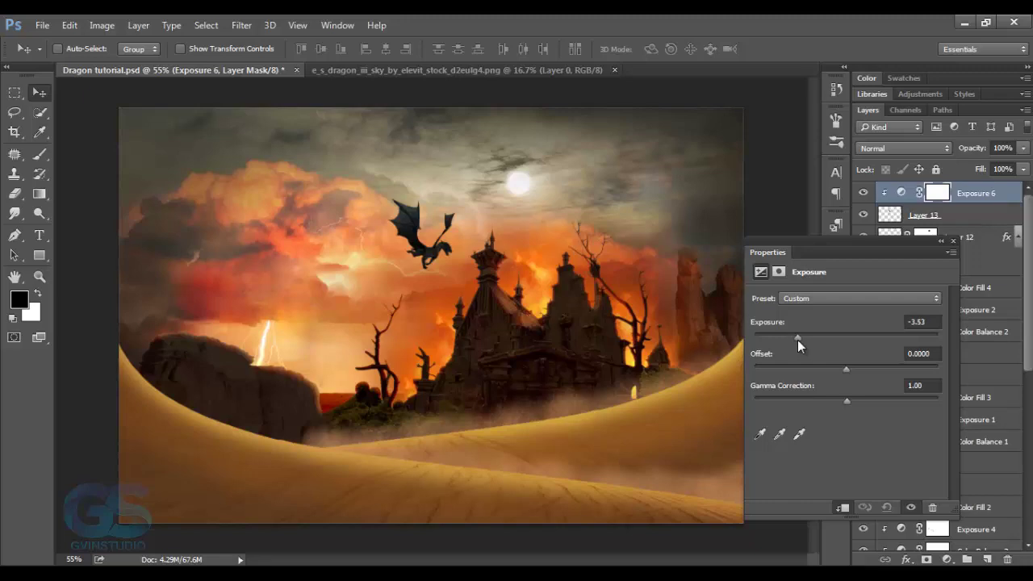
click(952, 242)
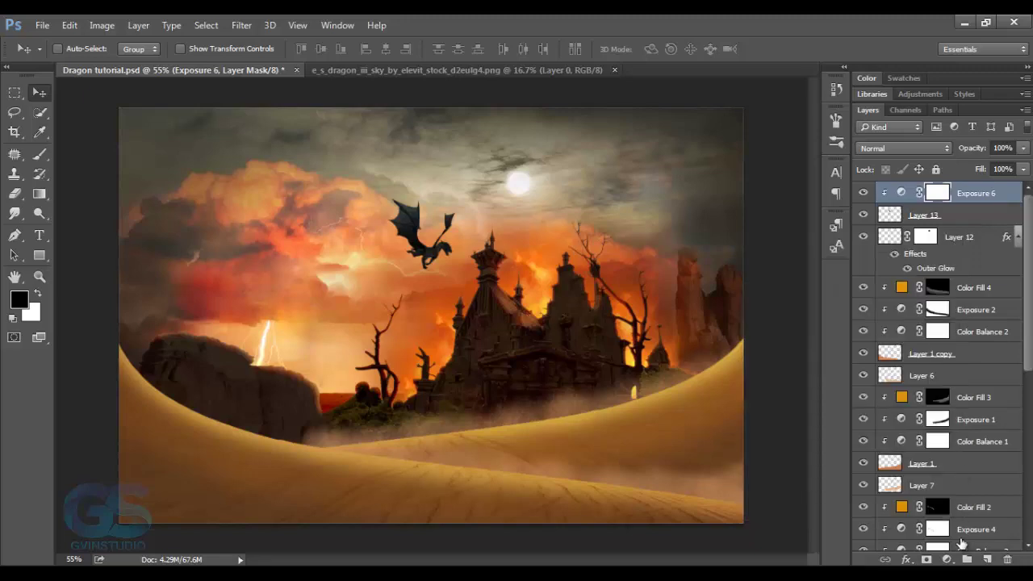
Add a Solid Color fill e1920a in Color Dodge mode, clipped to the dragon.
click(947, 559)
click(876, 229)
text(e1920a)
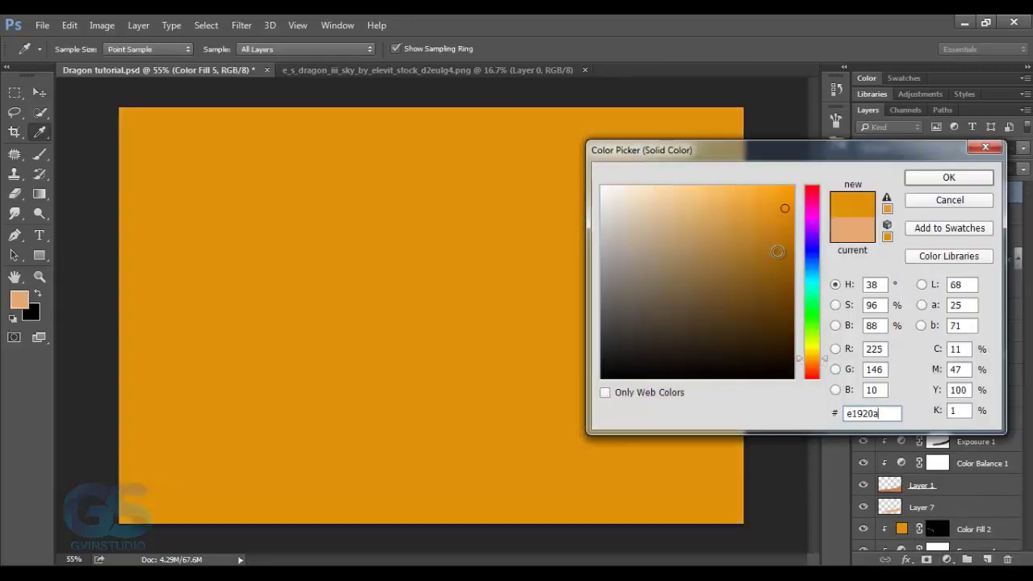
click(948, 177)
click(903, 147)
click(887, 252)
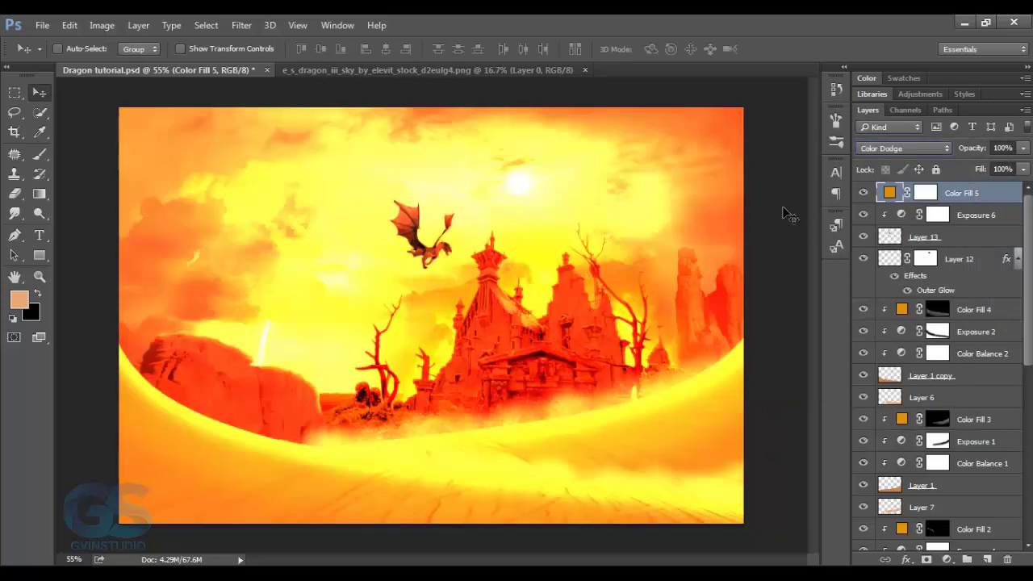
alt+click(979, 204)
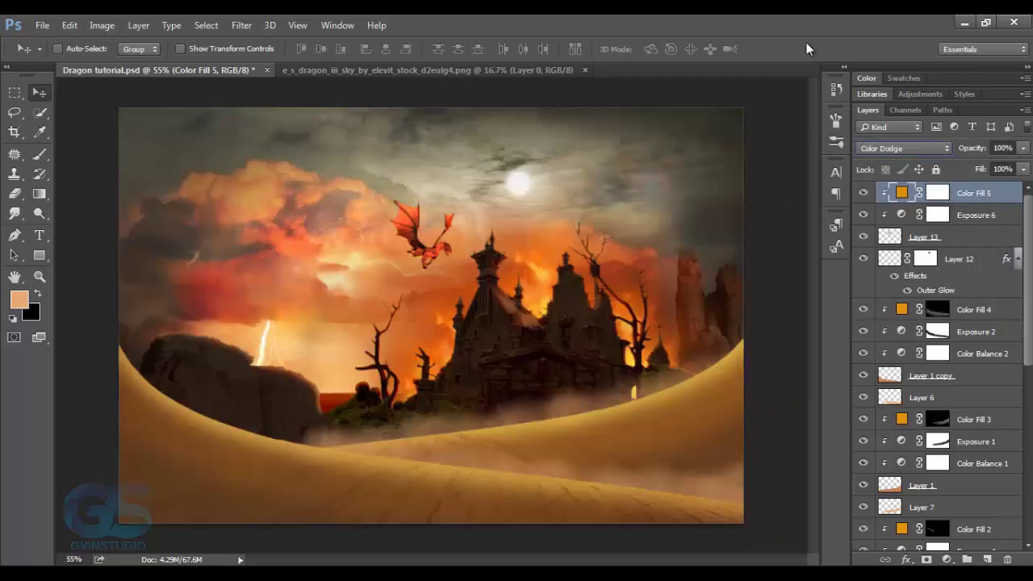
Invert the orange fill's mask to black and set up a small white brush.
click(937, 192)
key(ctrl+i)
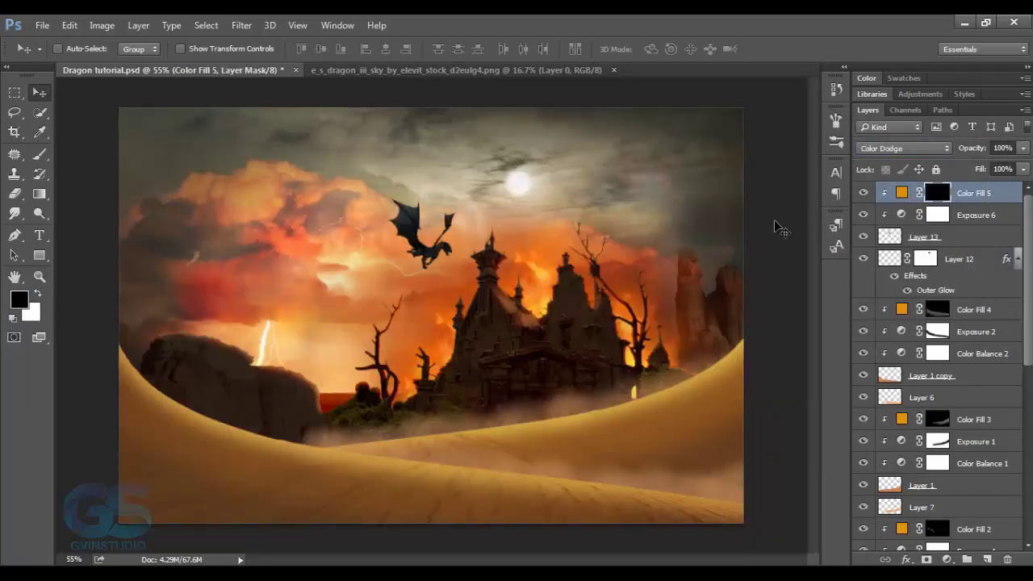
scroll(452, 266, up, 5)
scroll(466, 274, up, 3)
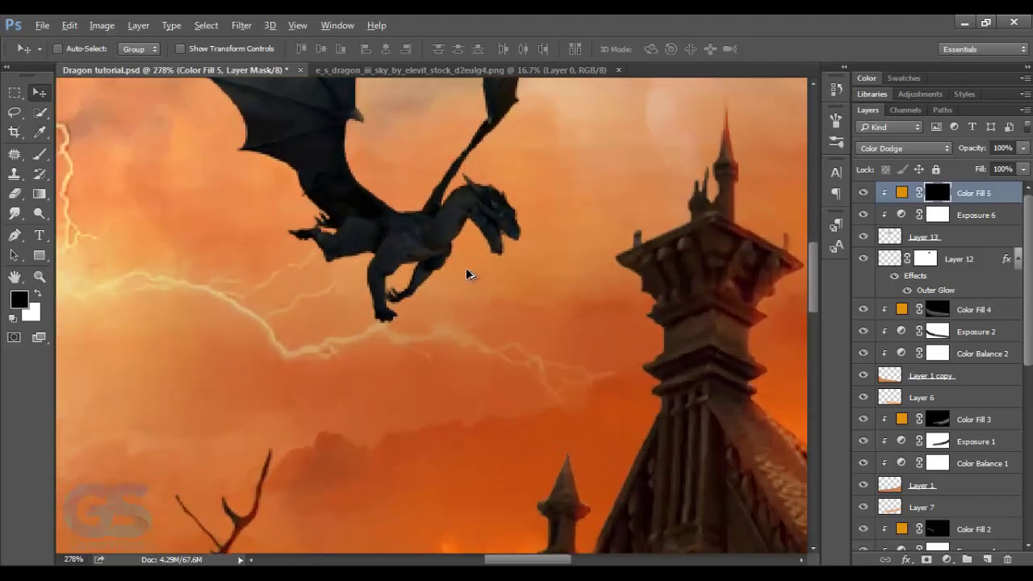
key(x)
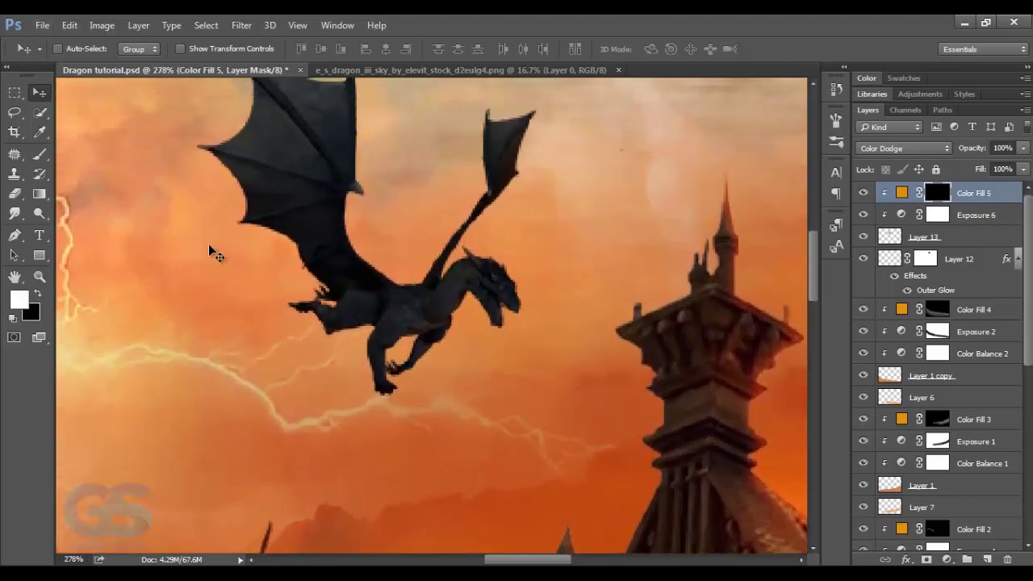
key(b)
key(bracketleft)
key(bracketleft)
key(bracketleft)
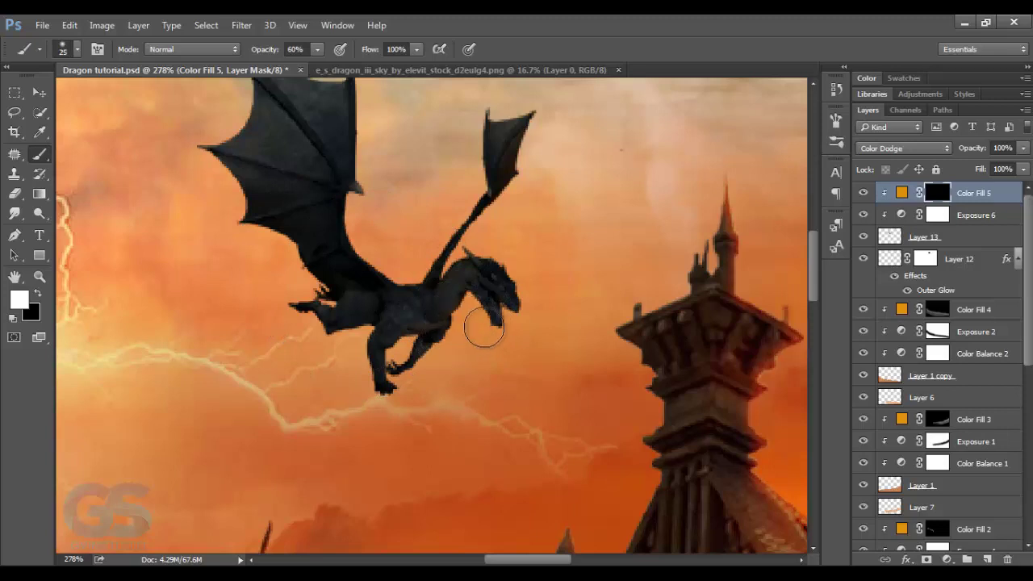
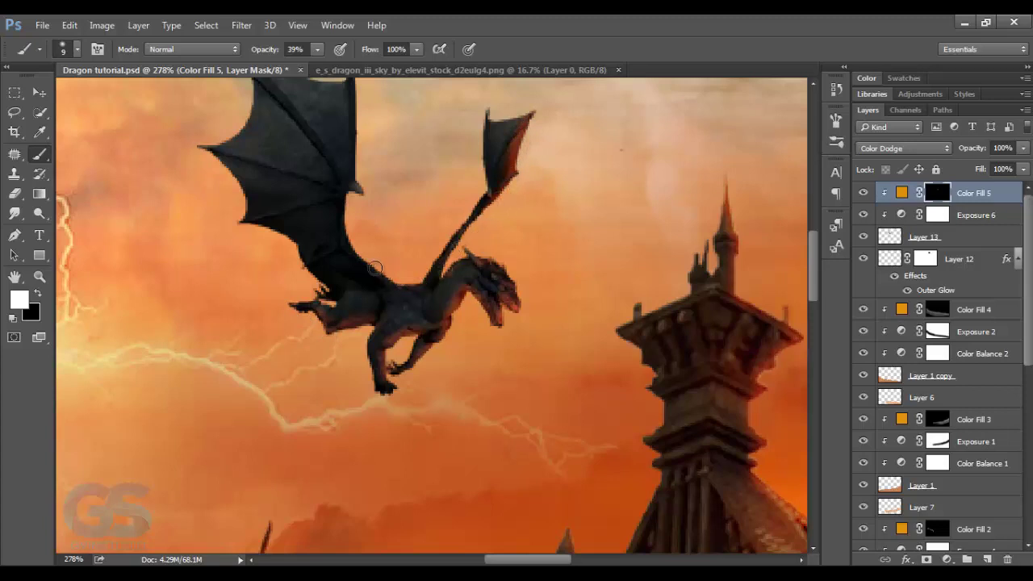
Paint a reddish rim light along the dragon's wing edge on the Color Fill 5 mask at 39% opacity.
scroll(355, 108, up, 2)
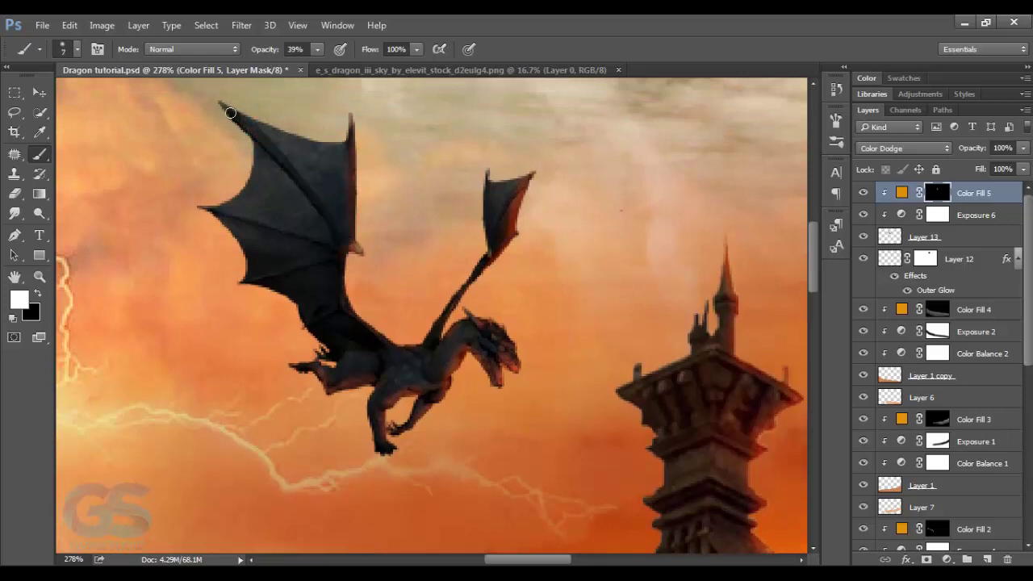
drag(313, 240, 199, 211)
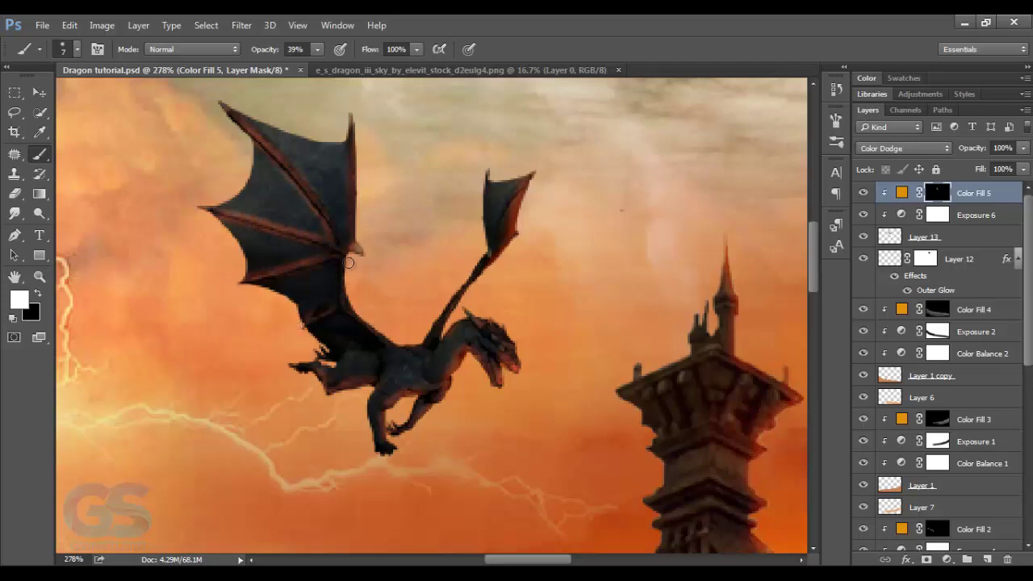
scroll(399, 339, down, 2)
scroll(398, 339, down, 2)
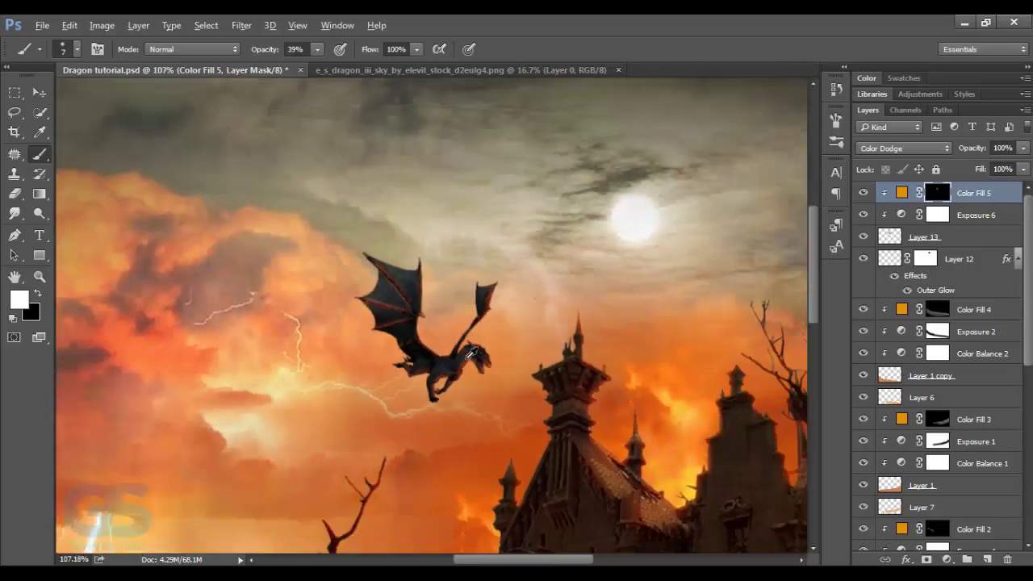
scroll(399, 338, down, 2)
scroll(434, 238, down, 1)
scroll(433, 238, up, 4)
scroll(434, 238, up, 2)
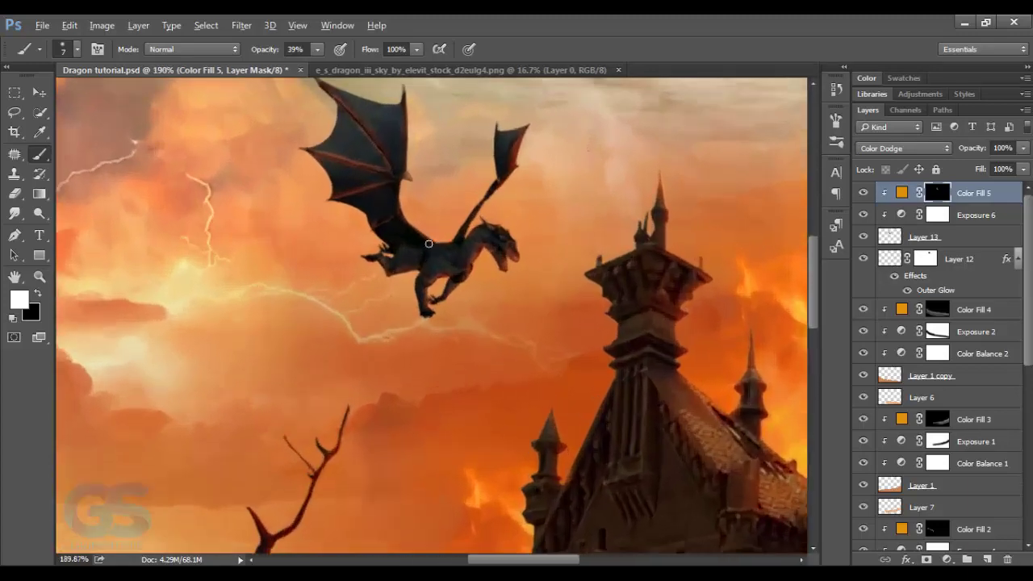
Check the Exposure 6 settings, reselect the Color Fill 5 mask and zoom out to the full composite.
double_click(901, 215)
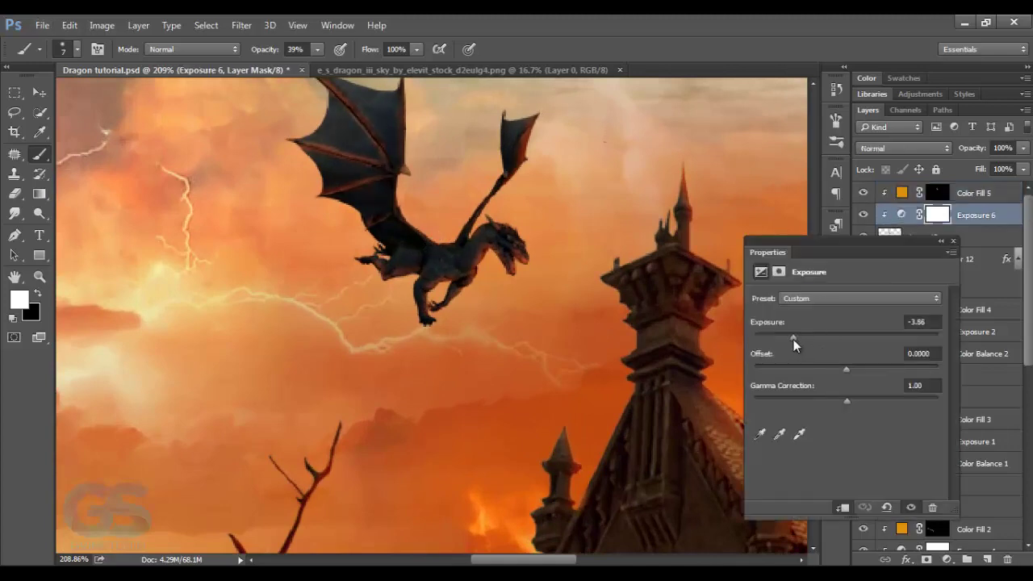
click(953, 241)
click(973, 192)
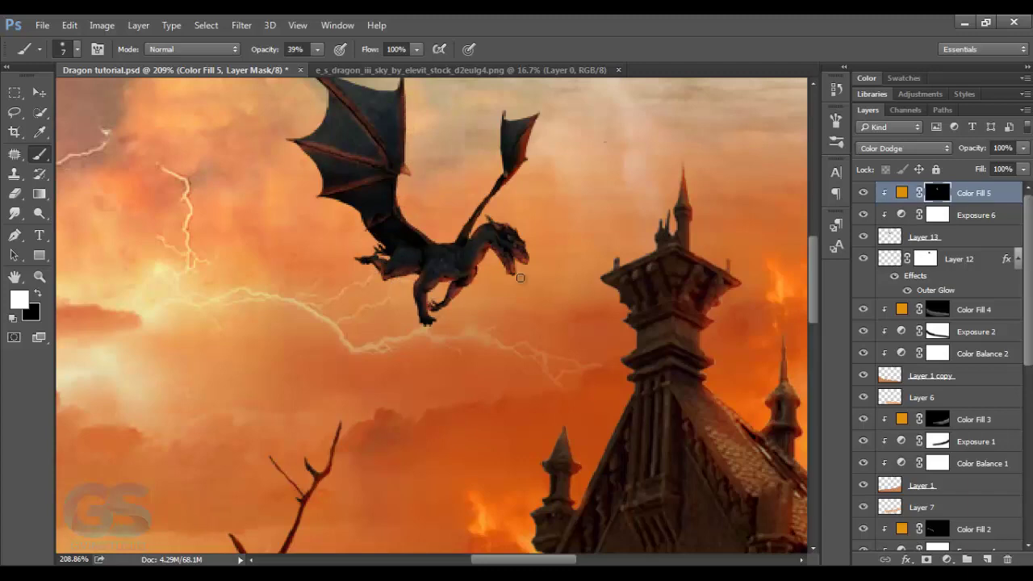
scroll(520, 278, down, 2)
scroll(535, 316, down, 2)
scroll(544, 344, down, 2)
scroll(545, 345, down, 2)
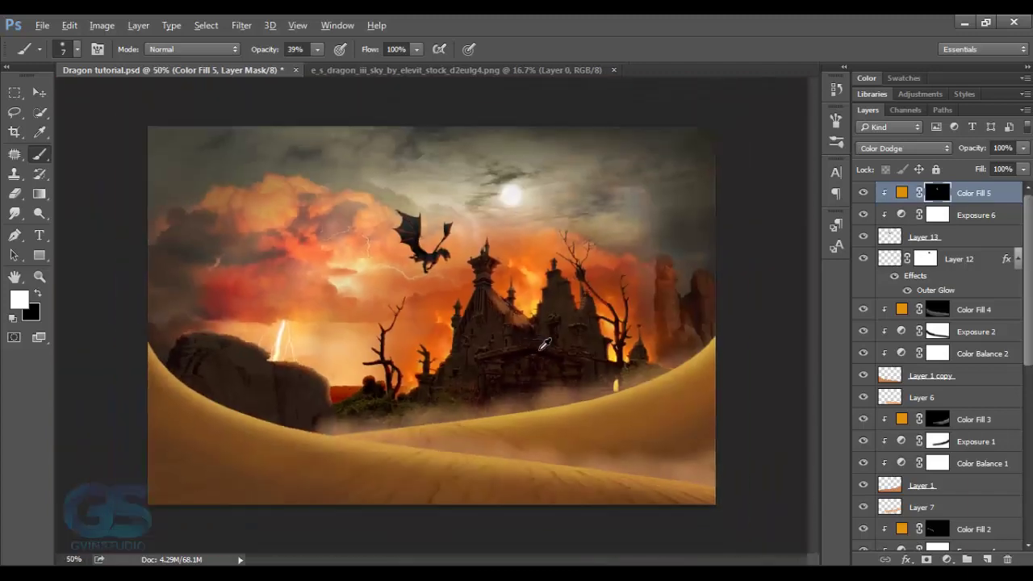
scroll(545, 344, up, 1)
Close the dragon source image and open img_api.png from the Source image folder.
key(v)
click(613, 70)
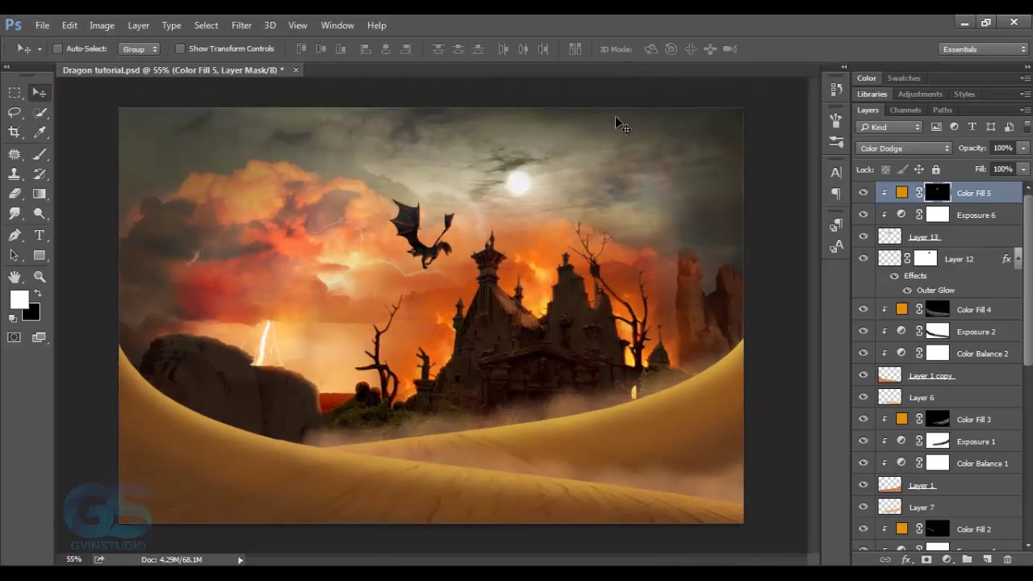
click(42, 27)
click(46, 60)
click(495, 253)
scroll(419, 306, down, 1)
click(420, 338)
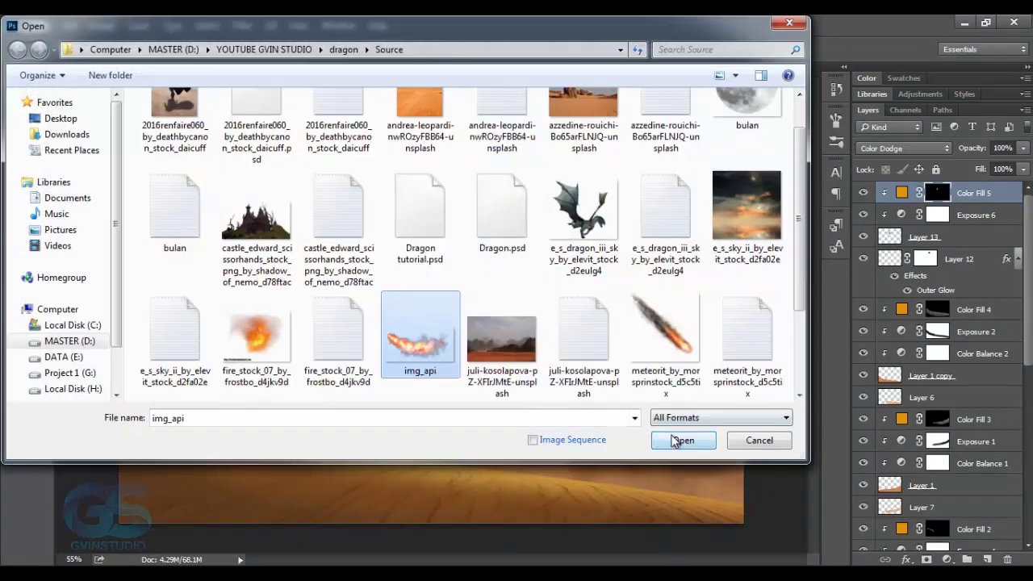
click(676, 441)
Bring the fire image into Dragon tutorial, shrink it and place it streaming from the dragon's mouth.
mouse_move(505, 339)
mouse_down()
mouse_move(345, 230)
mouse_move(272, 76)
mouse_move(371, 222)
mouse_move(560, 355)
mouse_up()
key(ctrl+t)
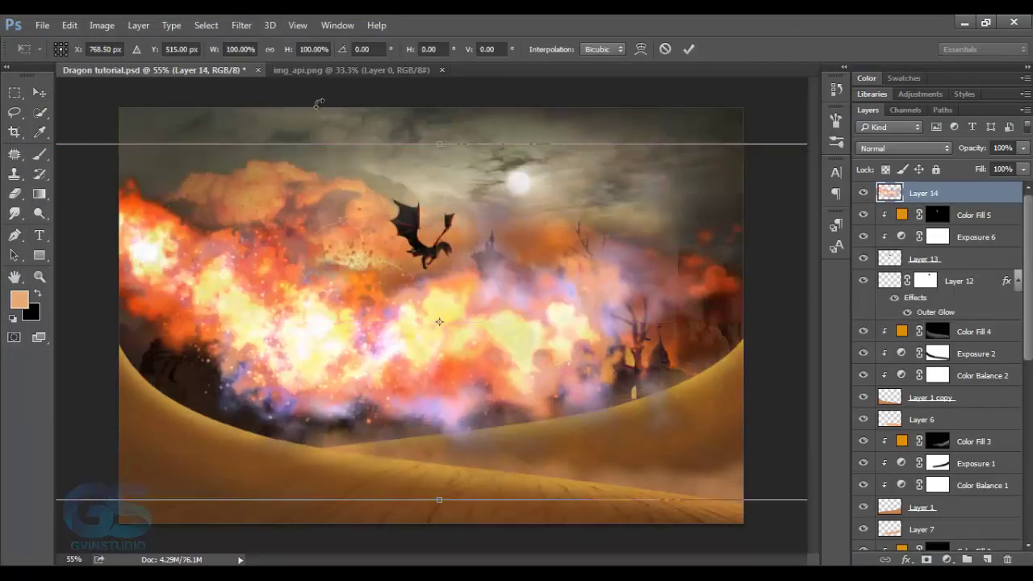
drag(214, 49, 147, 58)
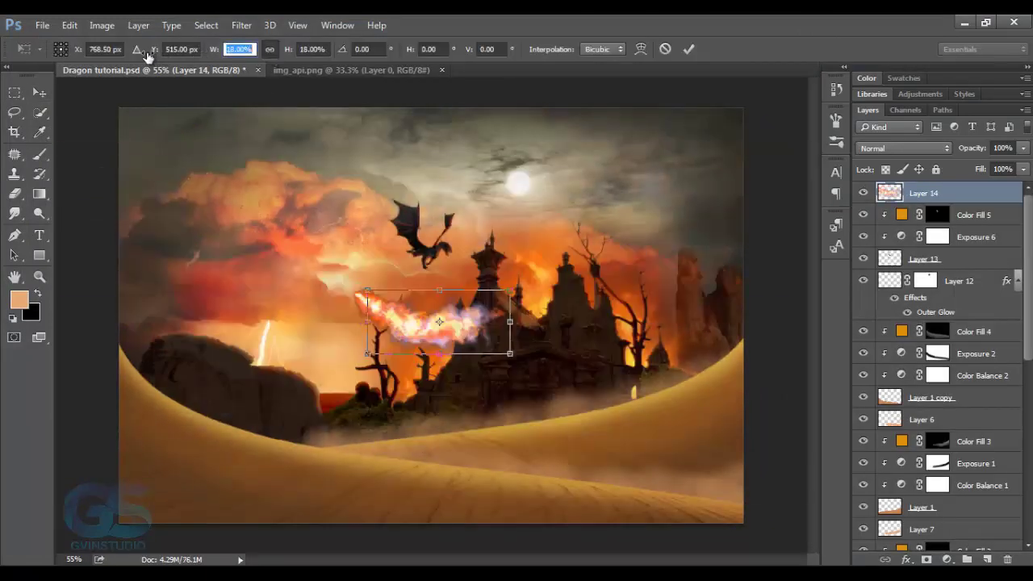
mouse_move(461, 322)
mouse_down()
mouse_move(537, 281)
mouse_move(588, 270)
mouse_up()
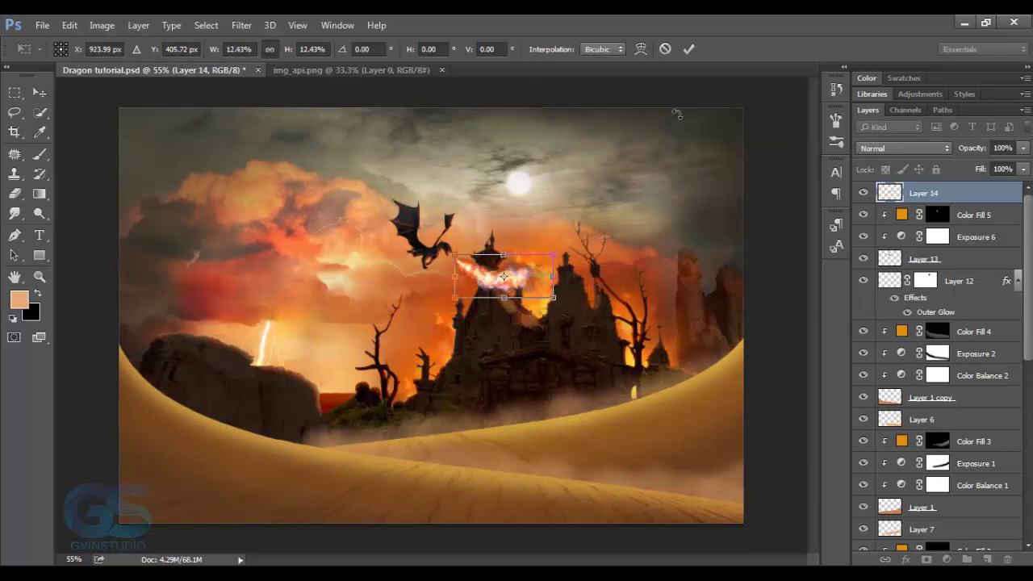
key(Return)
scroll(493, 299, up, 5)
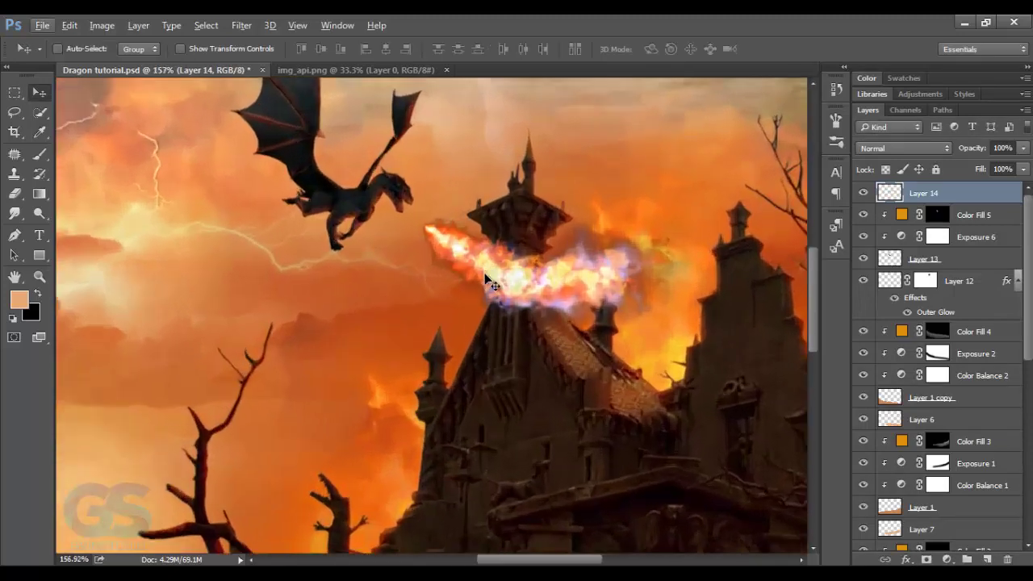
drag(489, 282, 509, 278)
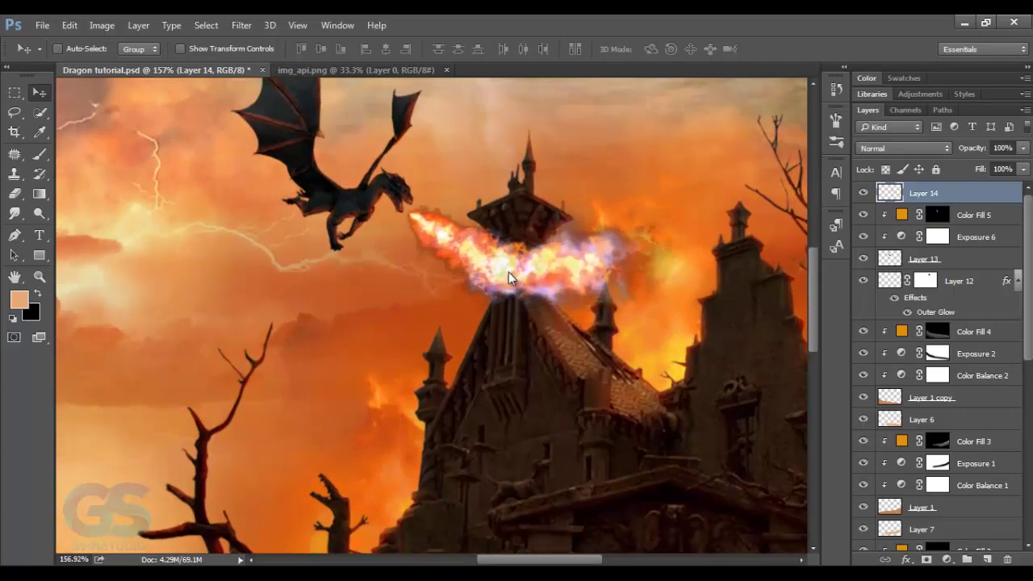
scroll(510, 307, down, 2)
scroll(511, 317, down, 3)
scroll(513, 319, up, 5)
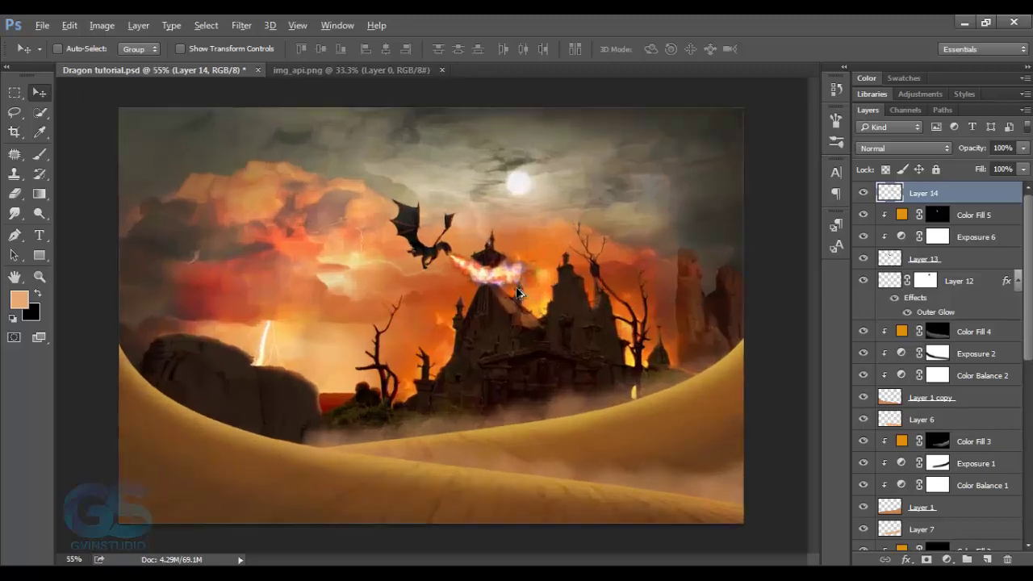
Add a Color Balance adjustment shifting the midtones toward red (Cyan-Red +46).
click(946, 559)
click(936, 388)
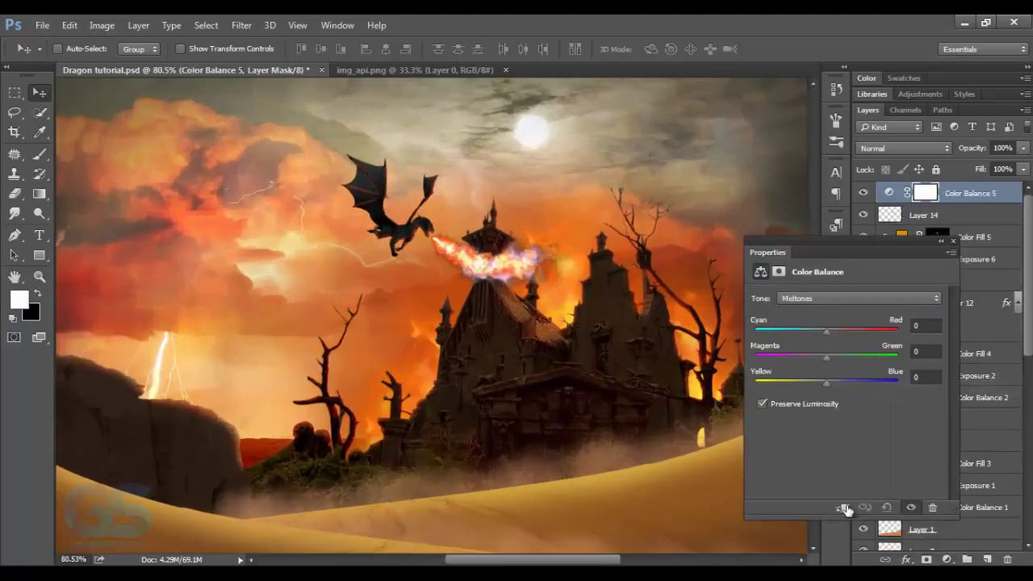
drag(855, 333, 860, 334)
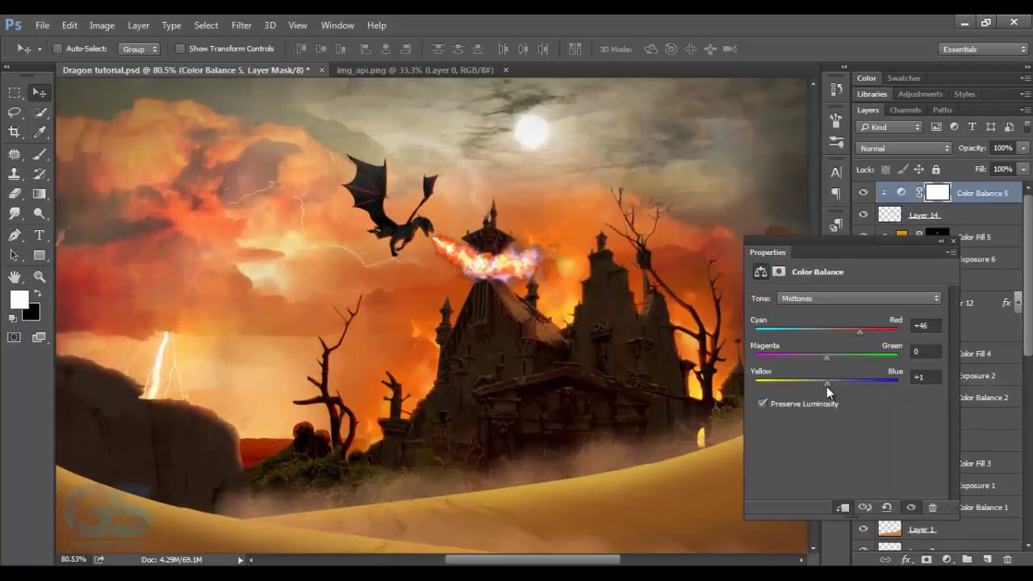
drag(826, 384, 818, 385)
click(954, 242)
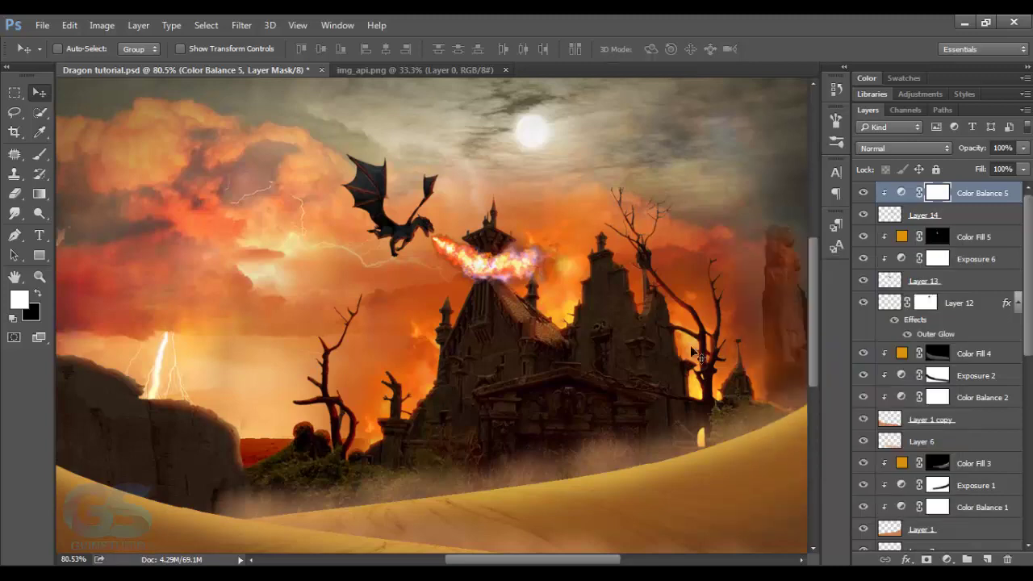
scroll(633, 372, down, 3)
scroll(557, 314, up, 2)
scroll(570, 309, up, 1)
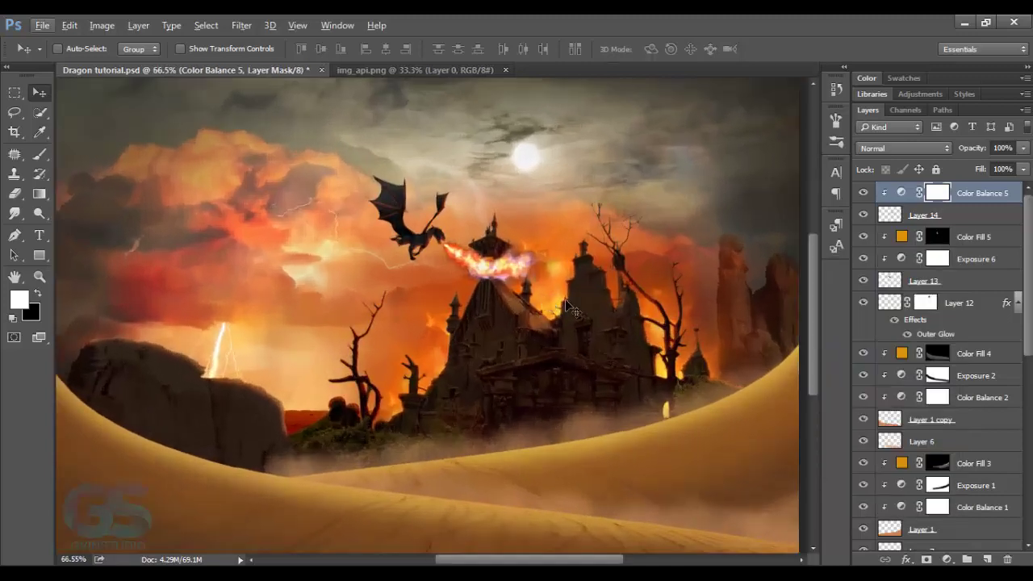
Select Layer 13 through Color Balance 5 and nudge the dragon and fire slightly downward.
click(944, 303)
click(1017, 303)
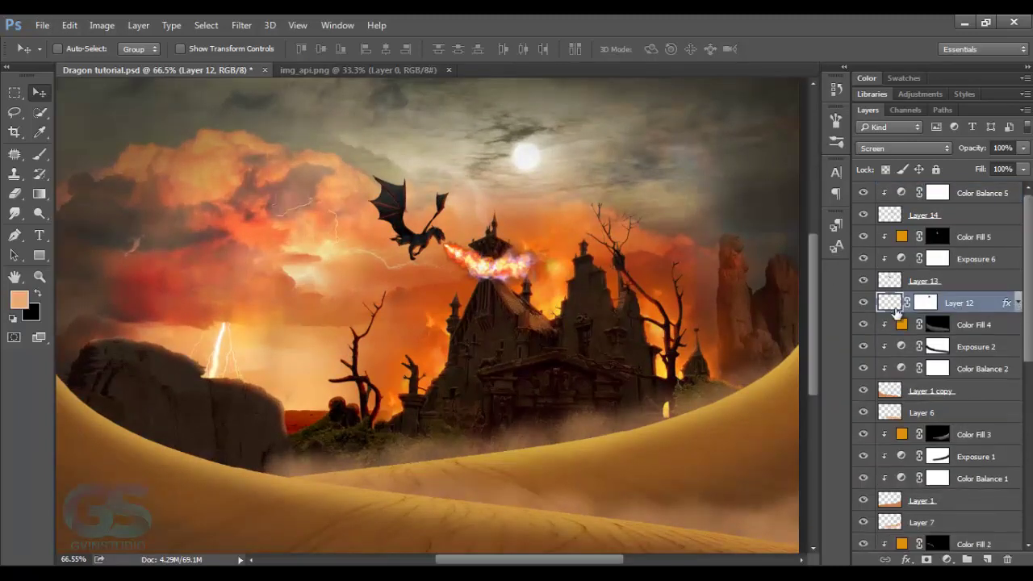
click(936, 282)
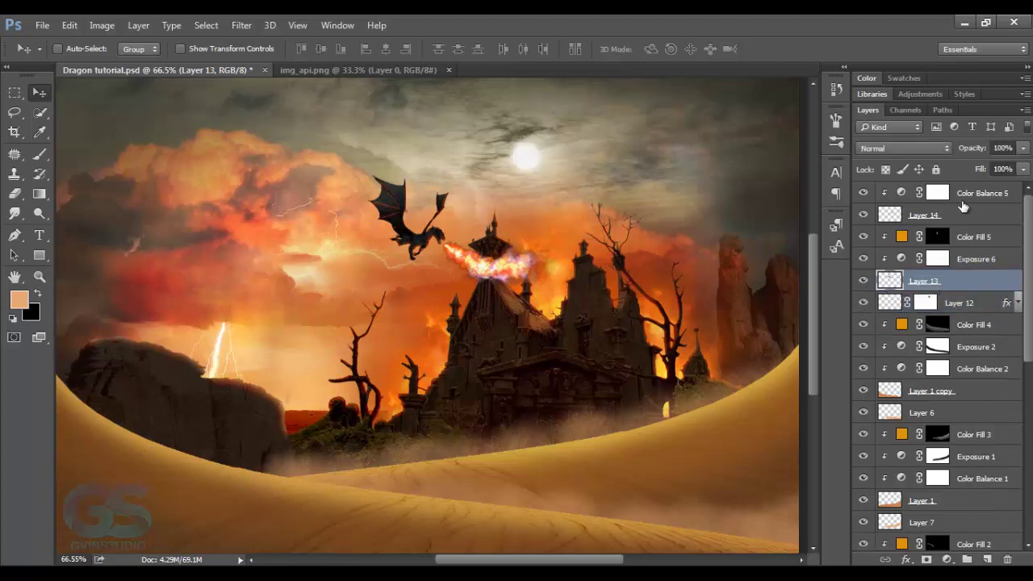
shift+click(960, 201)
drag(699, 282, 702, 302)
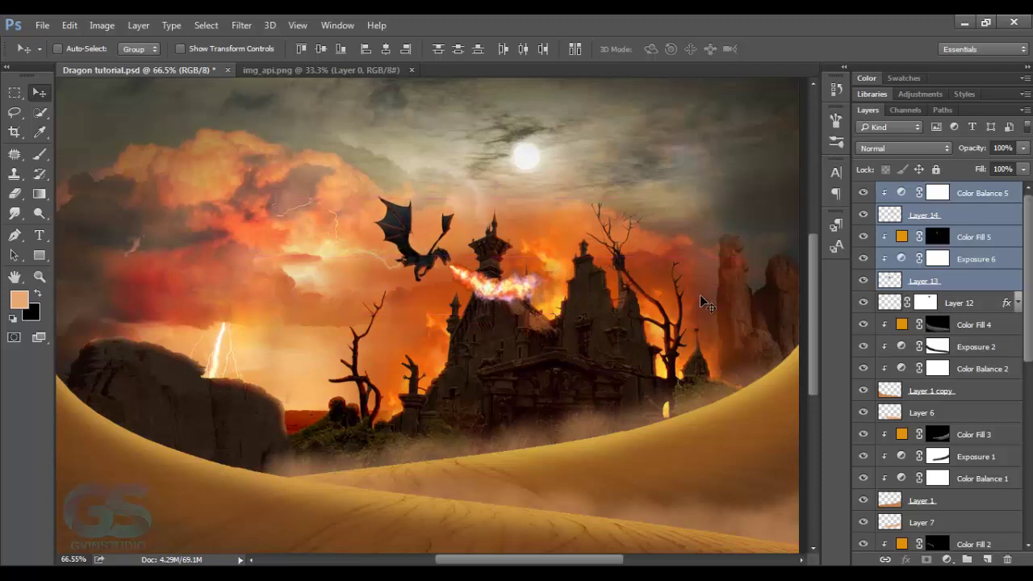
Group the selected dragon and fire layers into a group named 'dragon'.
key(ctrl+g)
double_click(919, 190)
text(dragon)
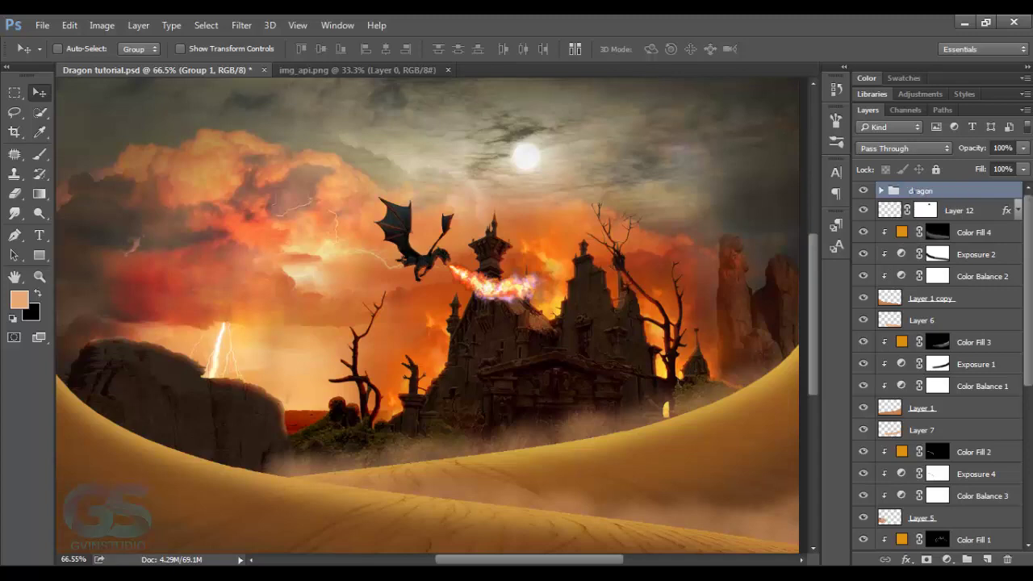
key(Return)
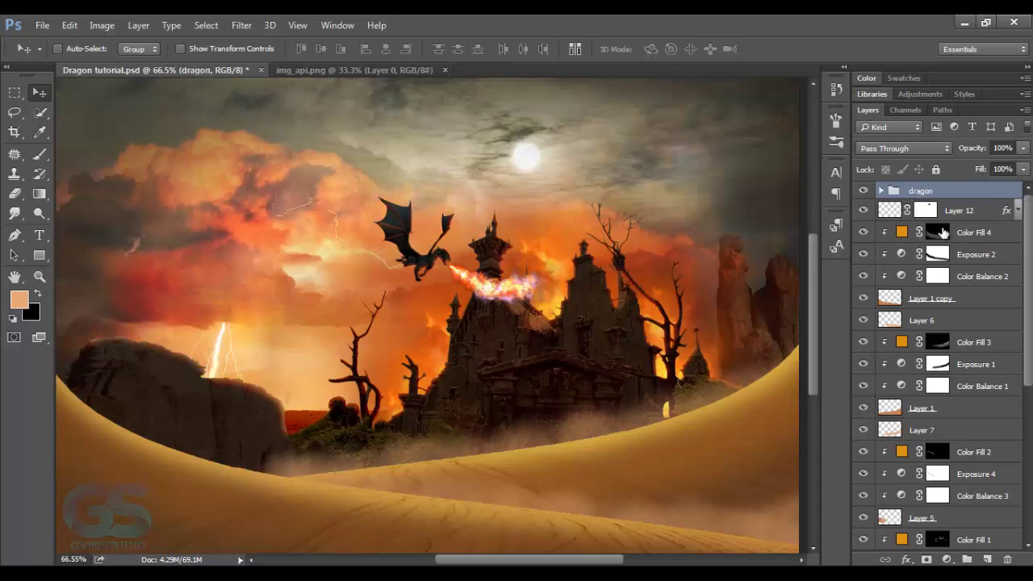
scroll(935, 404, down, 2)
scroll(938, 400, down, 2)
click(939, 400)
Paint white firelight down the castle wall on the Color Fill 1 mask, raising brush opacity to 21%.
key(b)
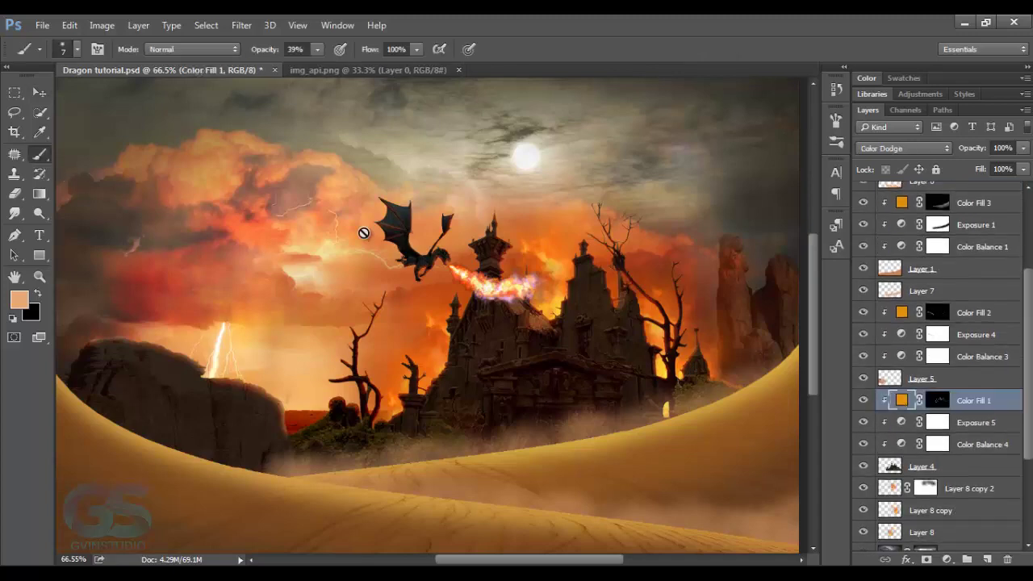
key(d)
scroll(489, 315, up, 2)
scroll(489, 314, up, 3)
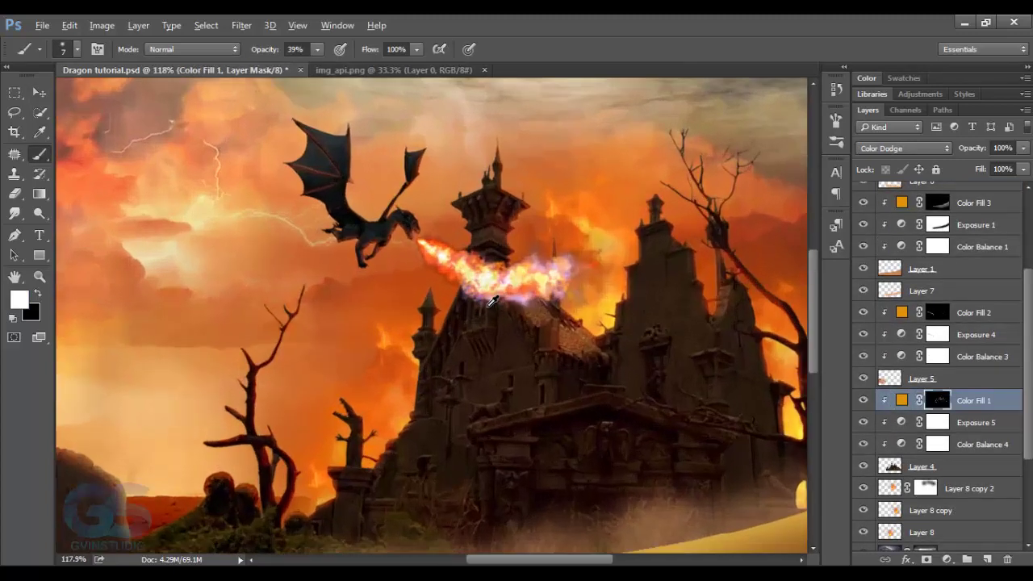
scroll(489, 315, up, 3)
scroll(489, 320, up, 2)
drag(496, 280, 493, 322)
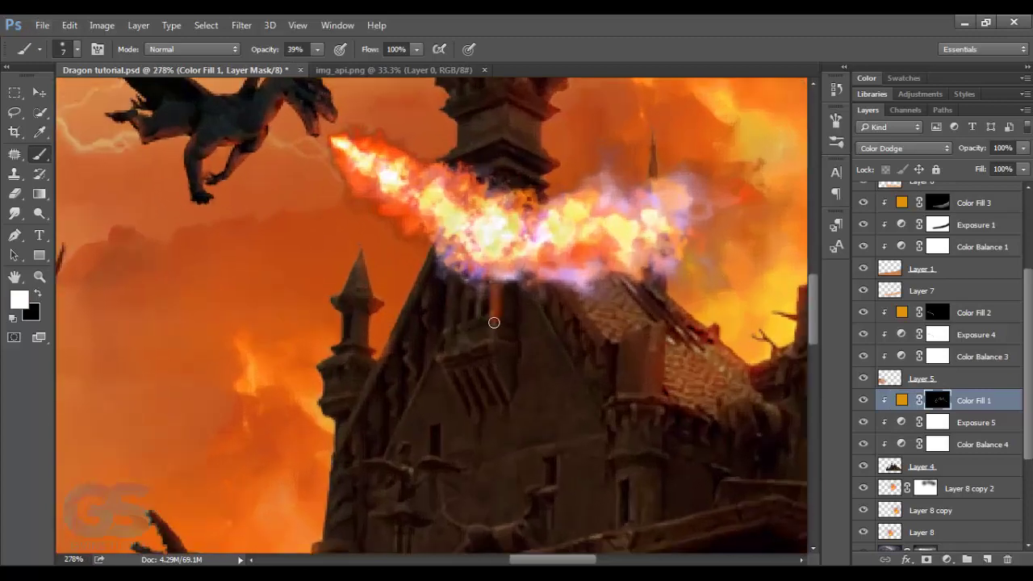
drag(264, 54, 277, 54)
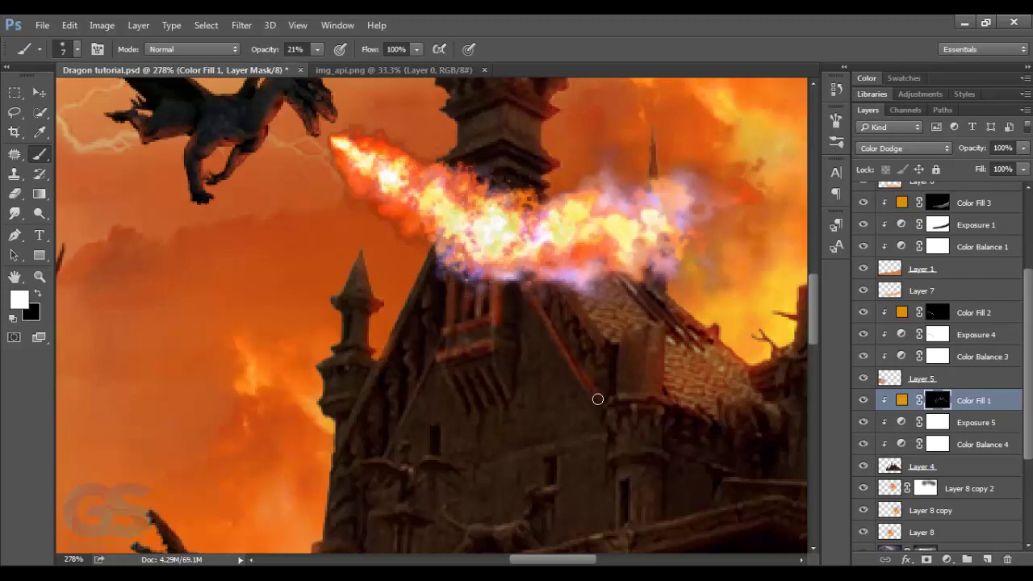
key(ctrl+z)
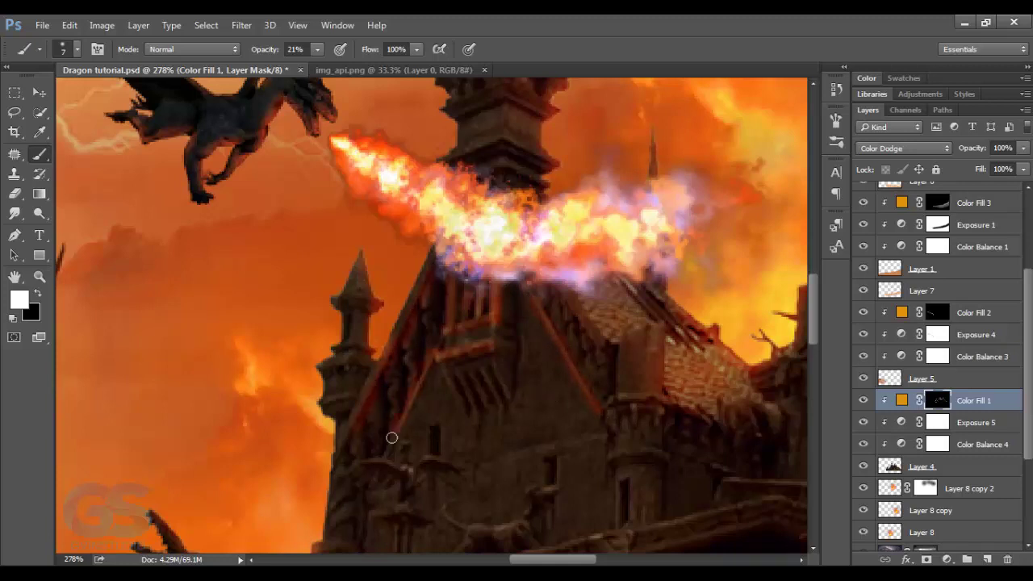
Paint an orange fire glow along the lower castle edge.
scroll(517, 476, down, 2)
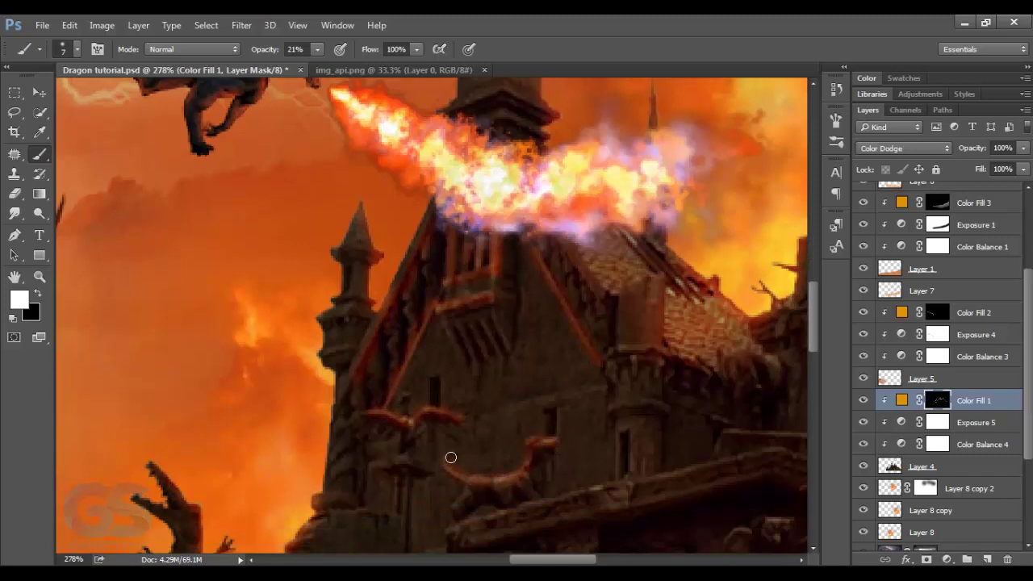
drag(598, 386, 492, 416)
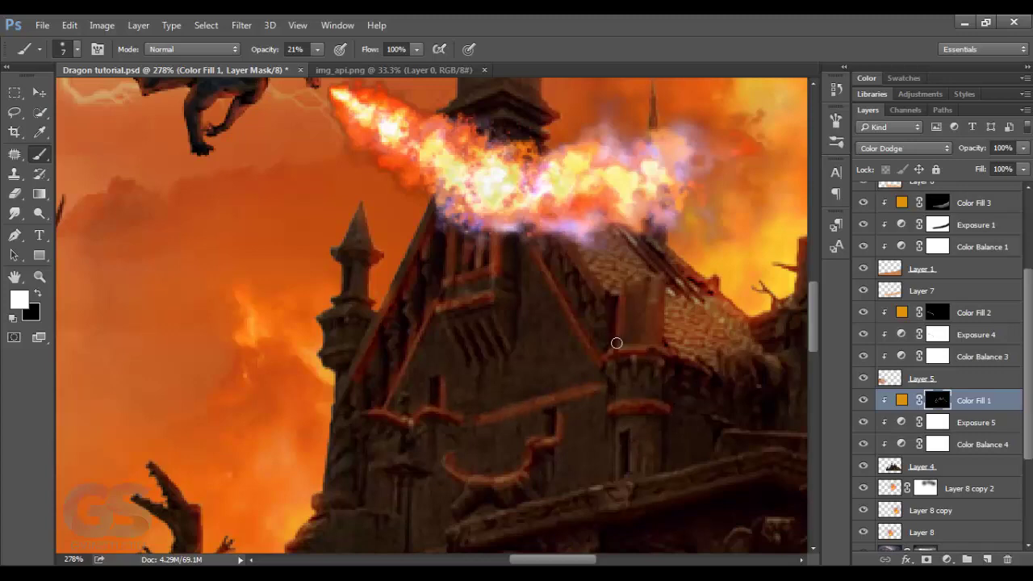
scroll(615, 379, down, 3)
scroll(580, 367, down, 3)
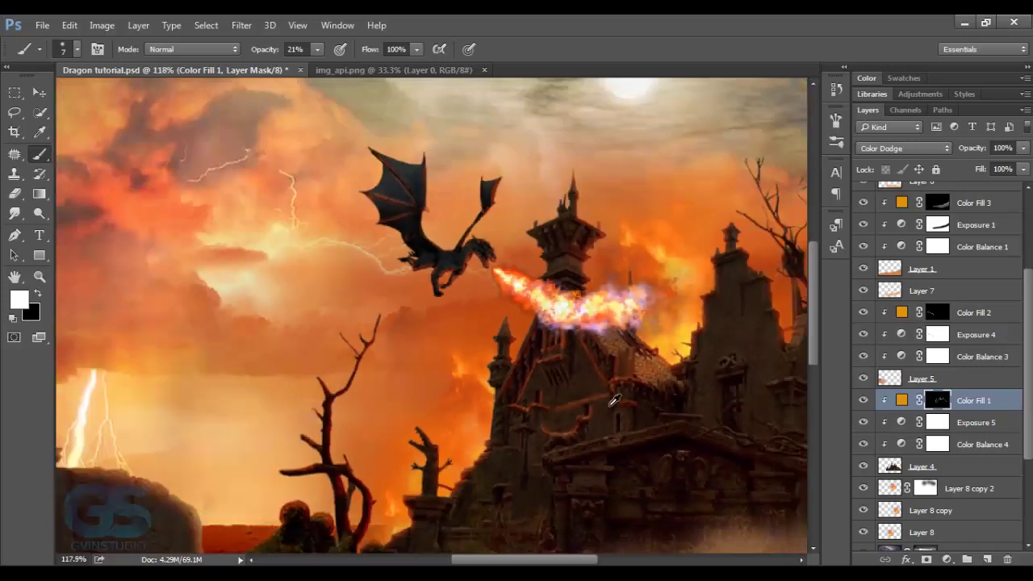
scroll(548, 355, down, 3)
scroll(530, 346, up, 2)
scroll(495, 347, up, 2)
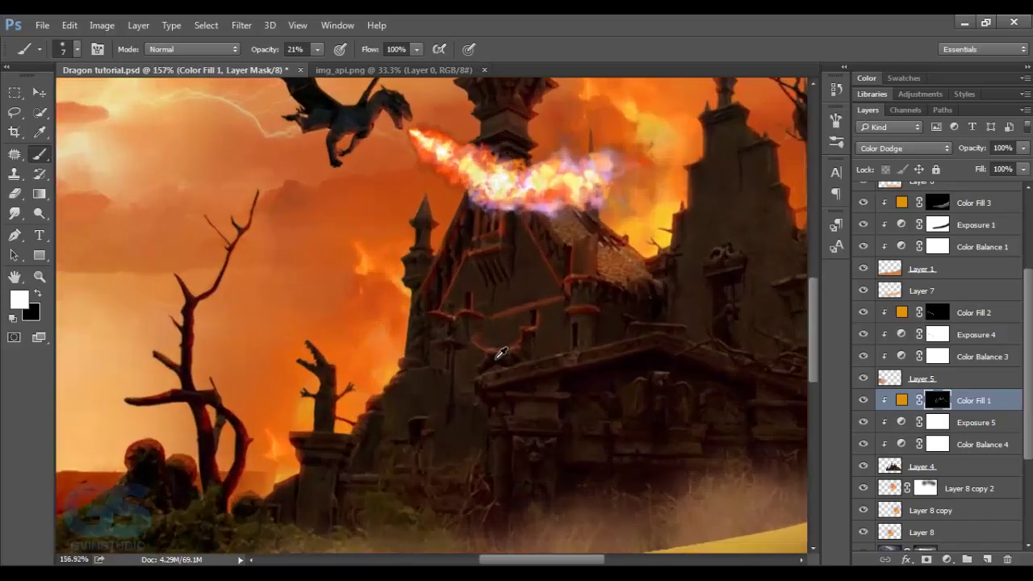
scroll(496, 355, up, 2)
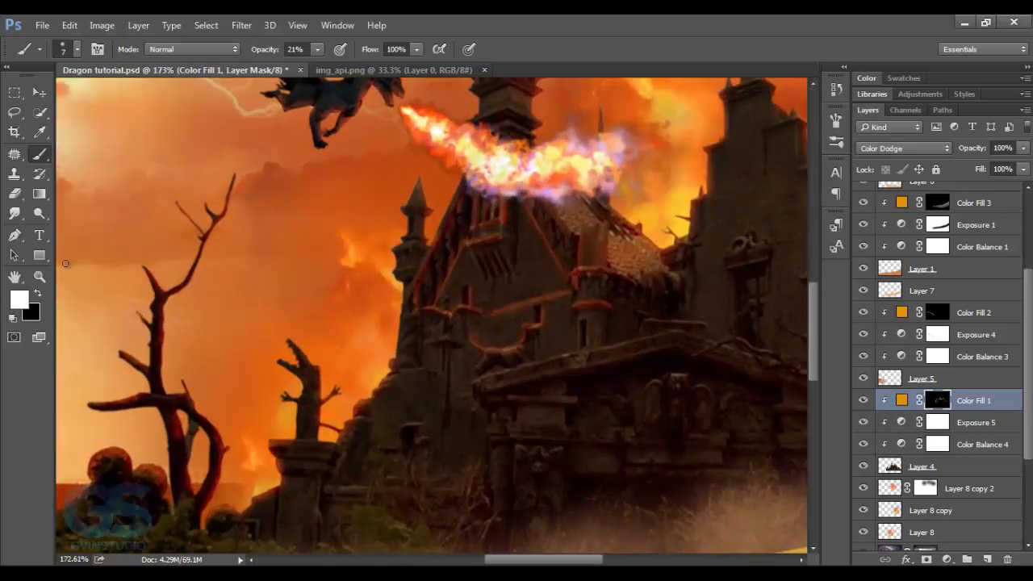
Soften the glow with a larger black brush (size 125) at 10% opacity and 70% flow.
key(x)
key(])
key(])
key(])
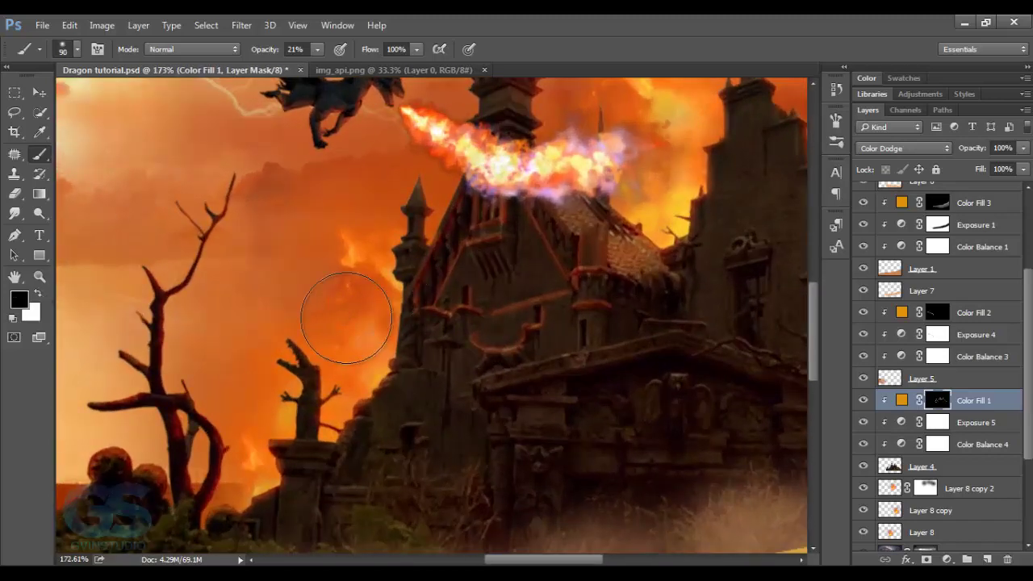
key(])
key(])
key(])
drag(367, 52, 345, 54)
drag(264, 54, 251, 53)
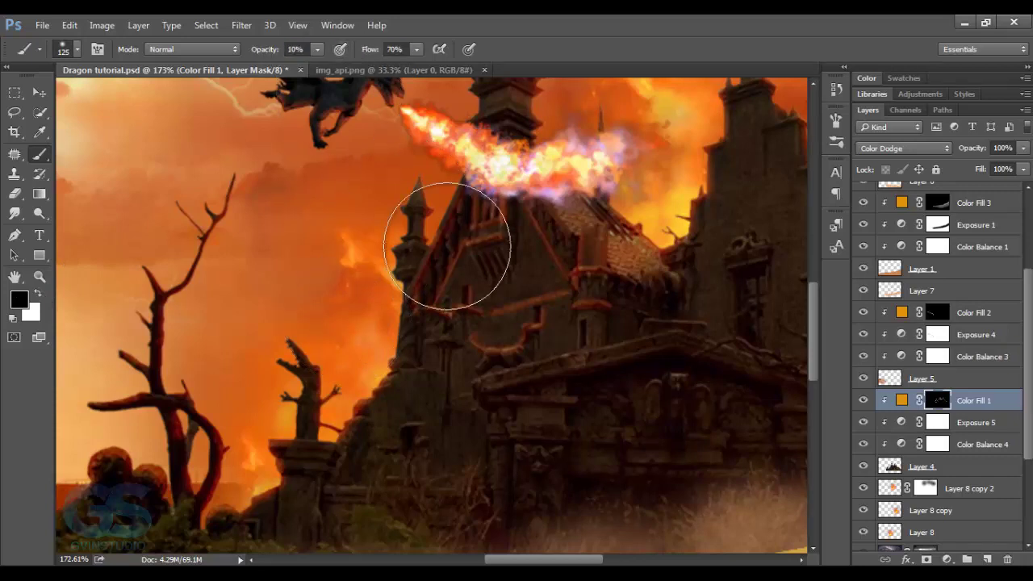
drag(445, 269, 487, 335)
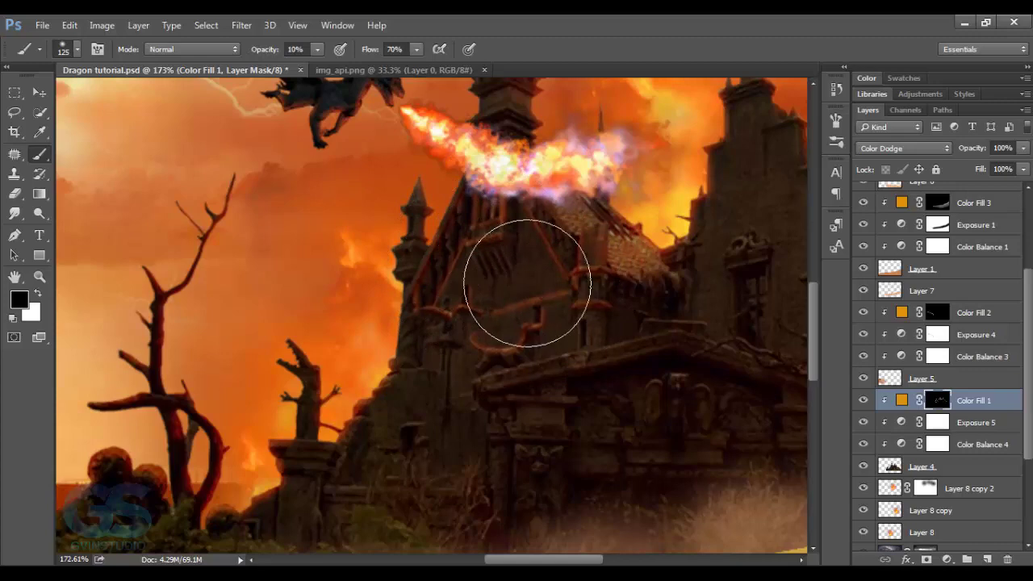
drag(487, 335, 525, 350)
scroll(525, 350, down, 5)
scroll(529, 353, down, 2)
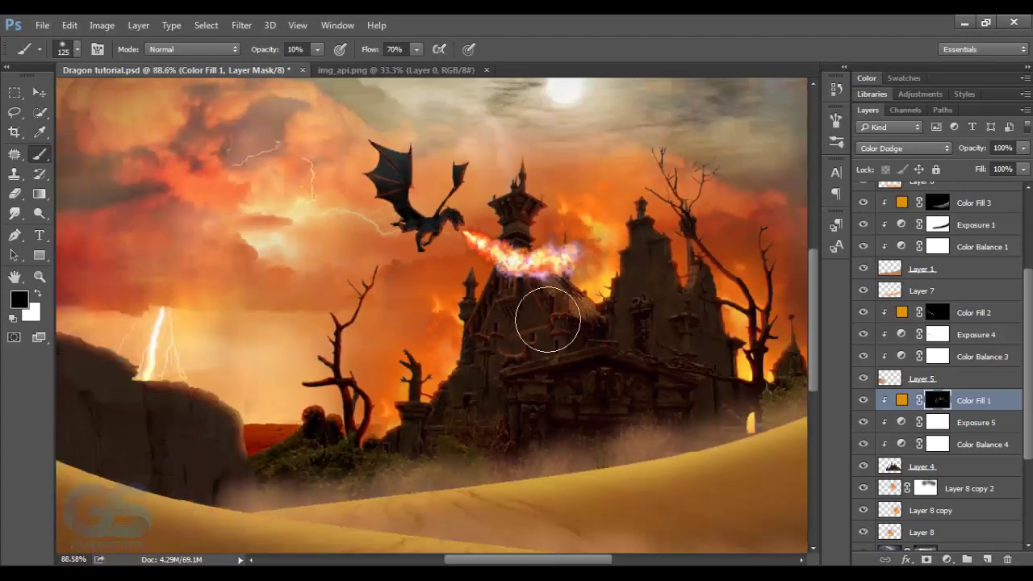
click(38, 93)
Close img_api.png, expand the dragon group and select Layer 13.
scroll(519, 390, down, 2)
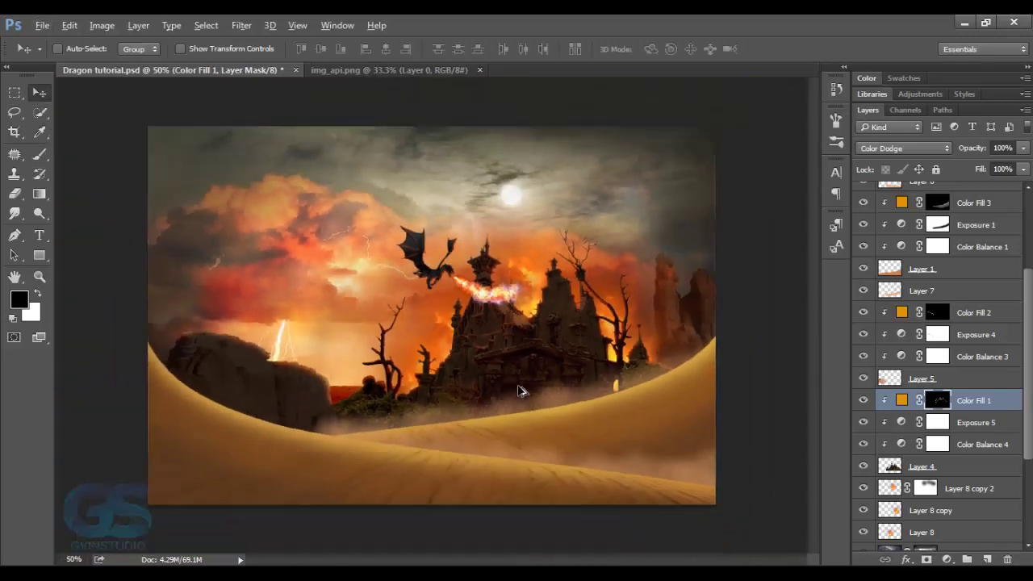
click(486, 70)
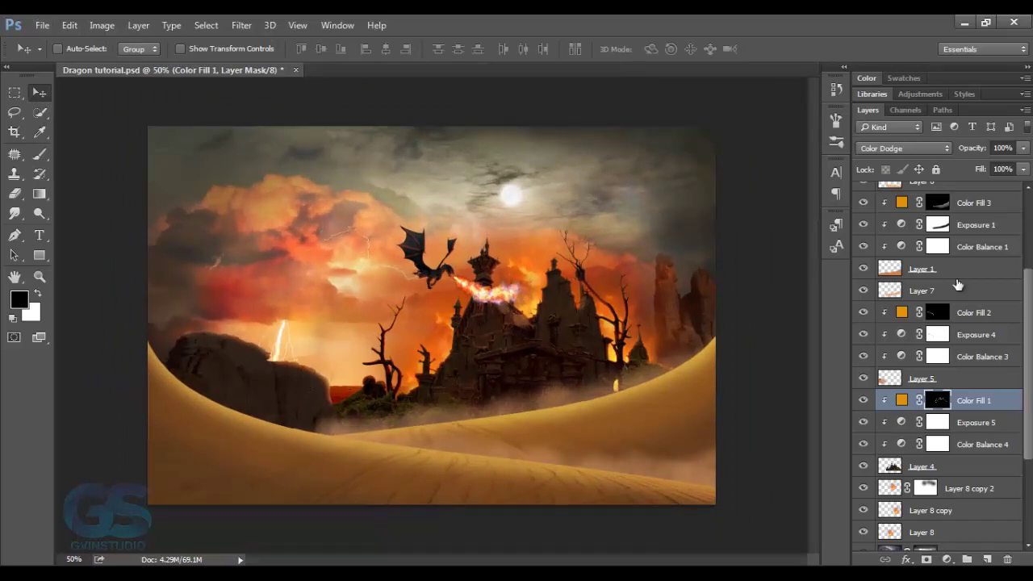
scroll(940, 296, up, 3)
scroll(941, 298, up, 2)
click(880, 191)
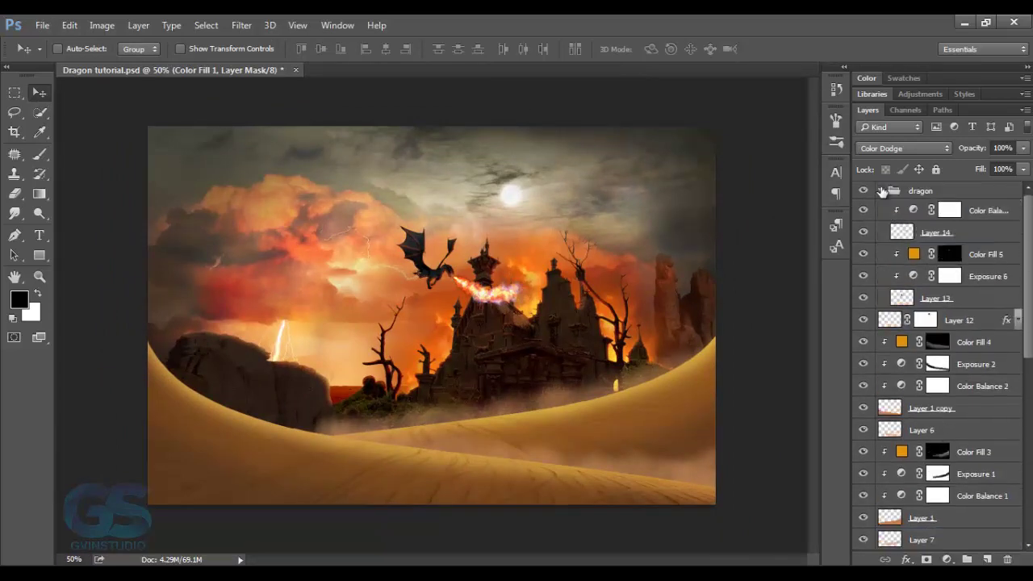
click(920, 297)
Apply a 1.0-pixel Gaussian Blur to Layer 13.
click(241, 25)
mouse_move(249, 178)
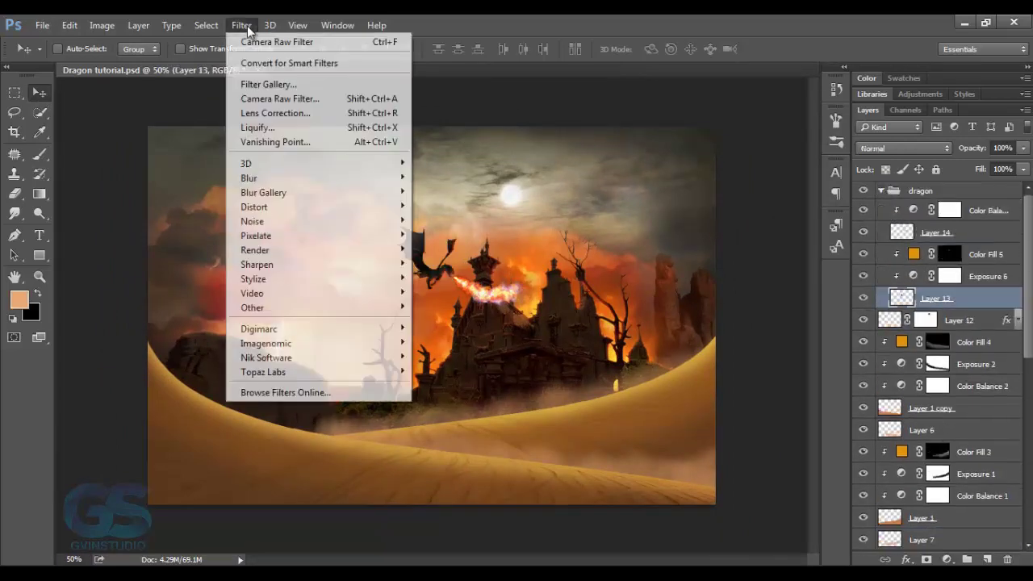
click(453, 234)
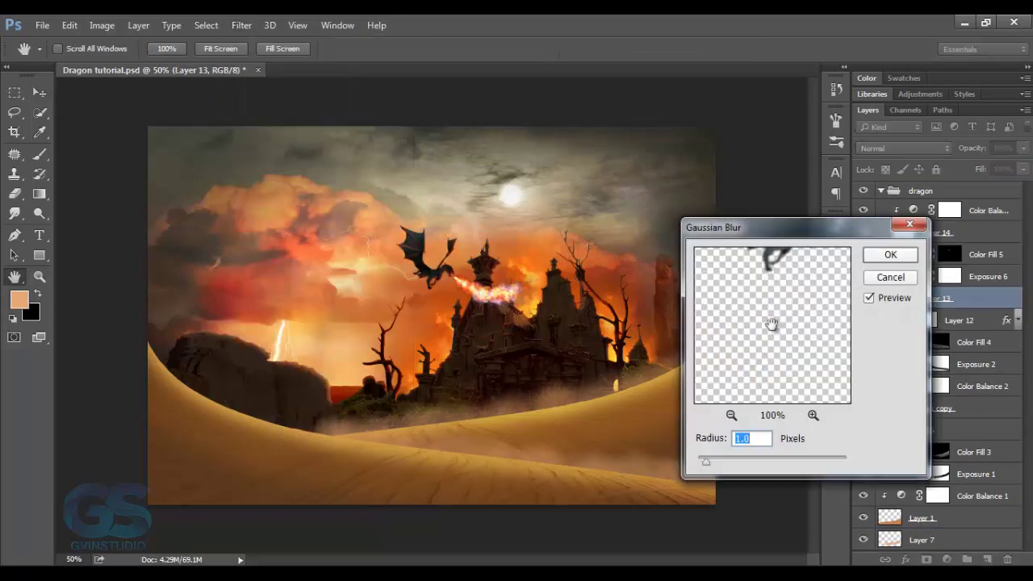
click(885, 257)
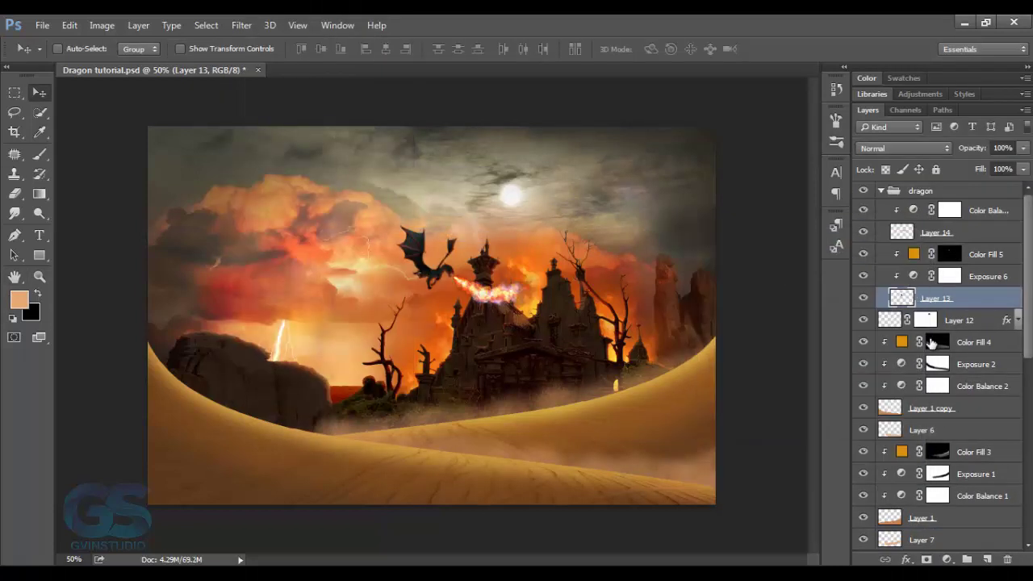
click(936, 234)
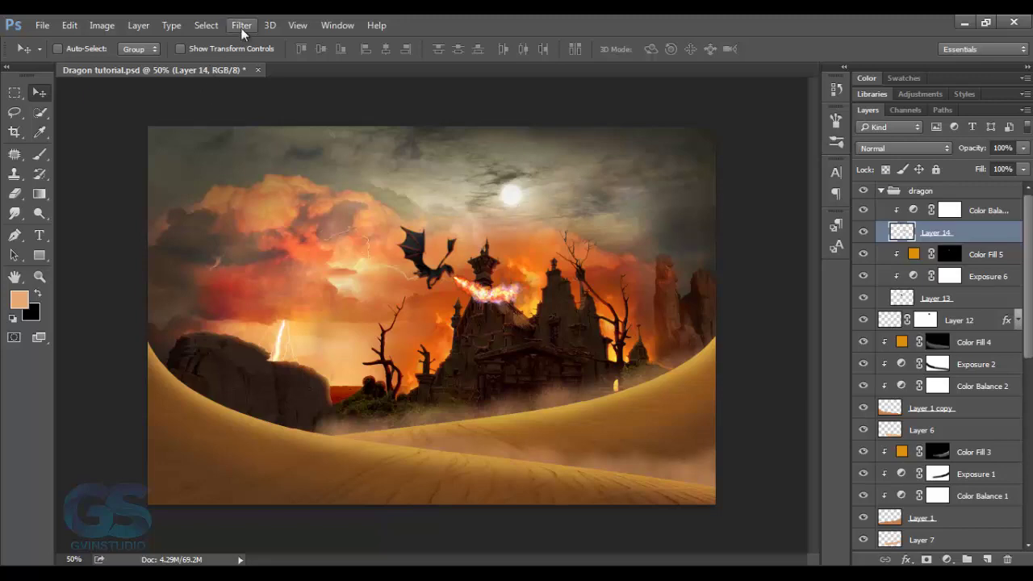
scroll(934, 371, down, 3)
scroll(934, 396, down, 4)
Select the Exposure 2 adjustment layer in the layer stack.
scroll(927, 452, down, 3)
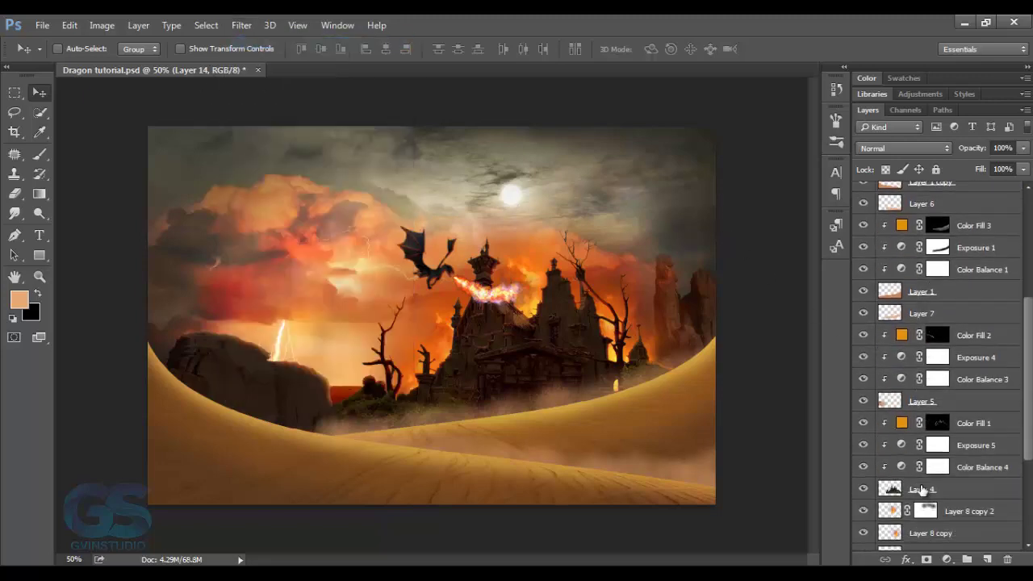
click(922, 489)
click(241, 25)
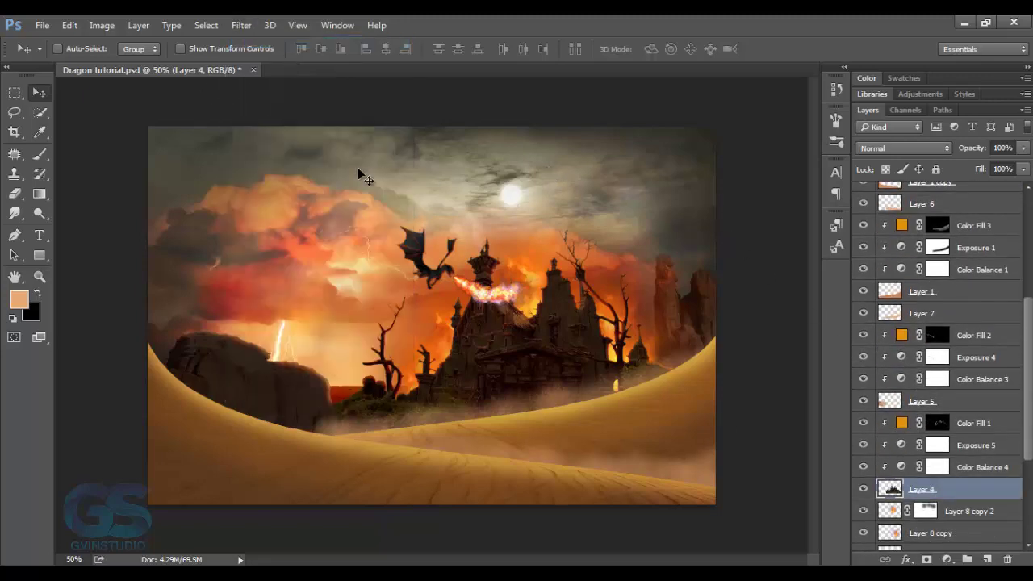
scroll(548, 360, up, 3)
scroll(548, 360, down, 4)
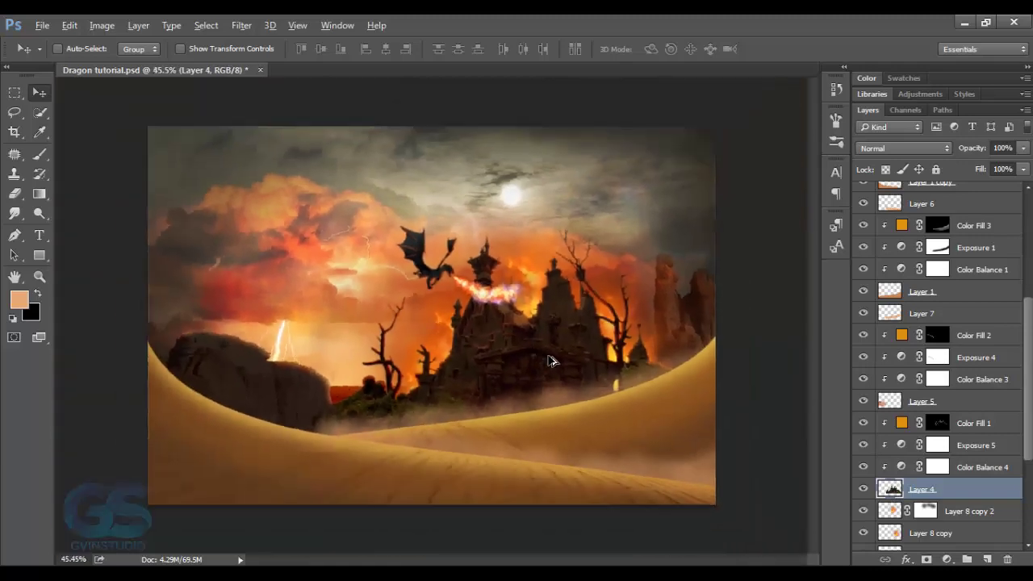
scroll(903, 407, up, 2)
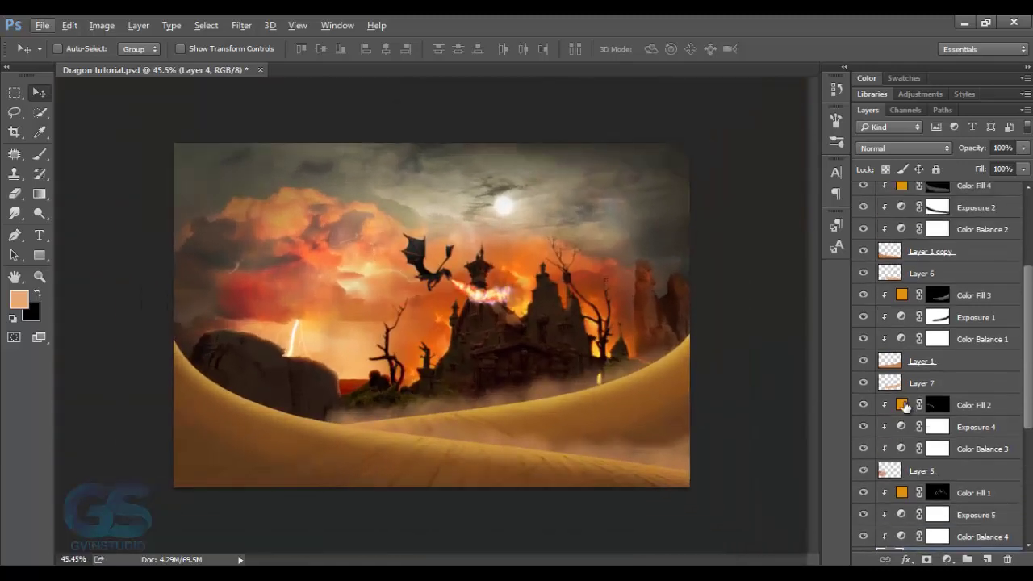
scroll(903, 406, up, 1)
click(863, 286)
click(863, 286)
click(935, 286)
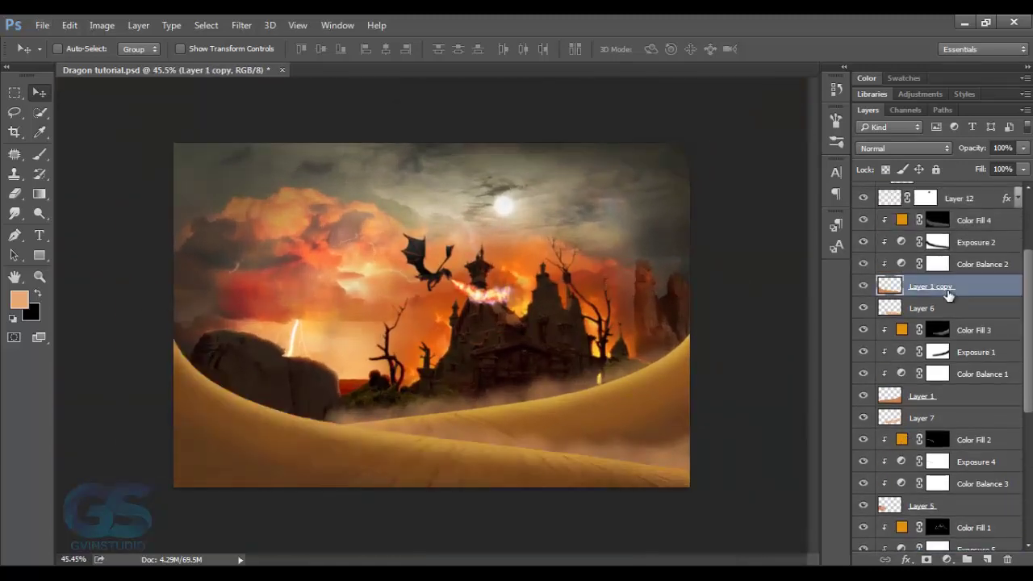
click(976, 242)
Add a Levels adjustment above Exposure 2 with output white lowered to 162.
click(947, 559)
click(920, 304)
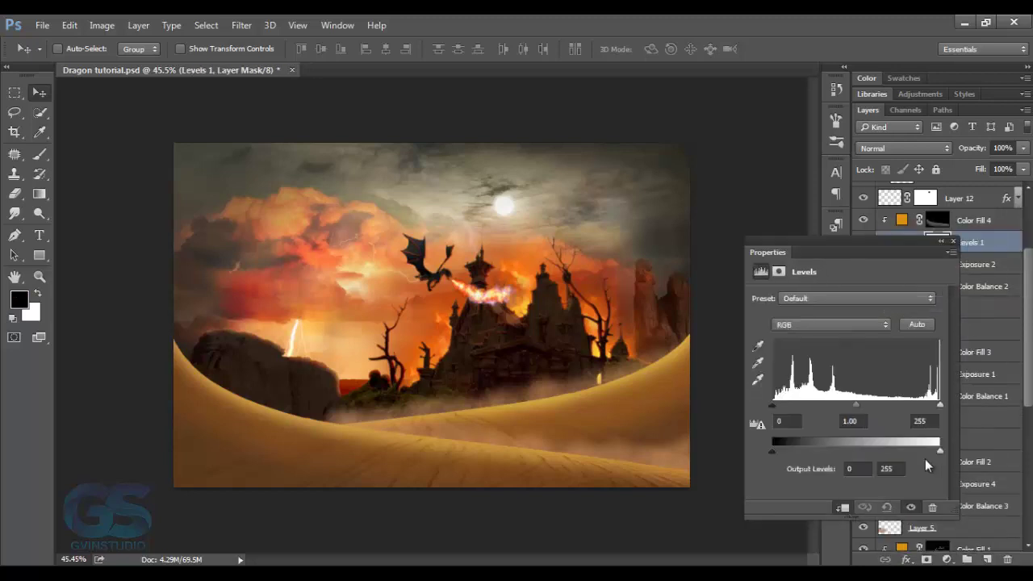
drag(928, 451, 864, 458)
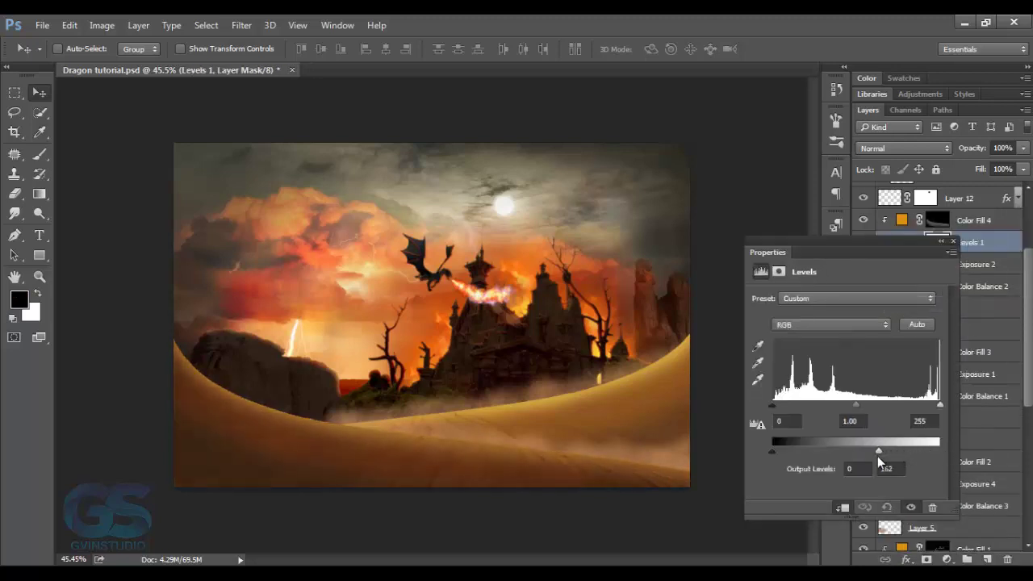
click(953, 241)
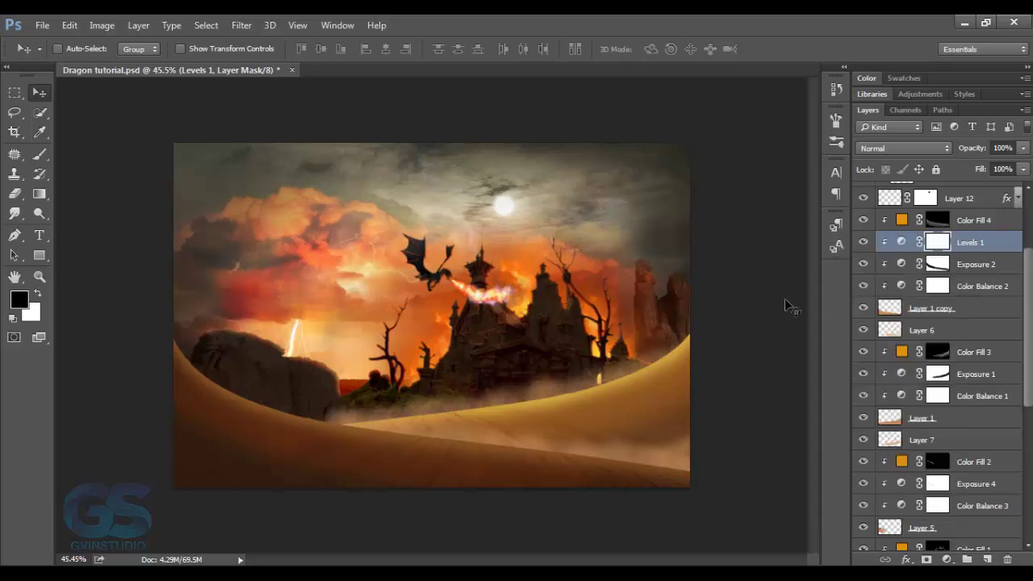
scroll(618, 414, down, 1)
scroll(618, 415, up, 1)
scroll(618, 415, up, 1)
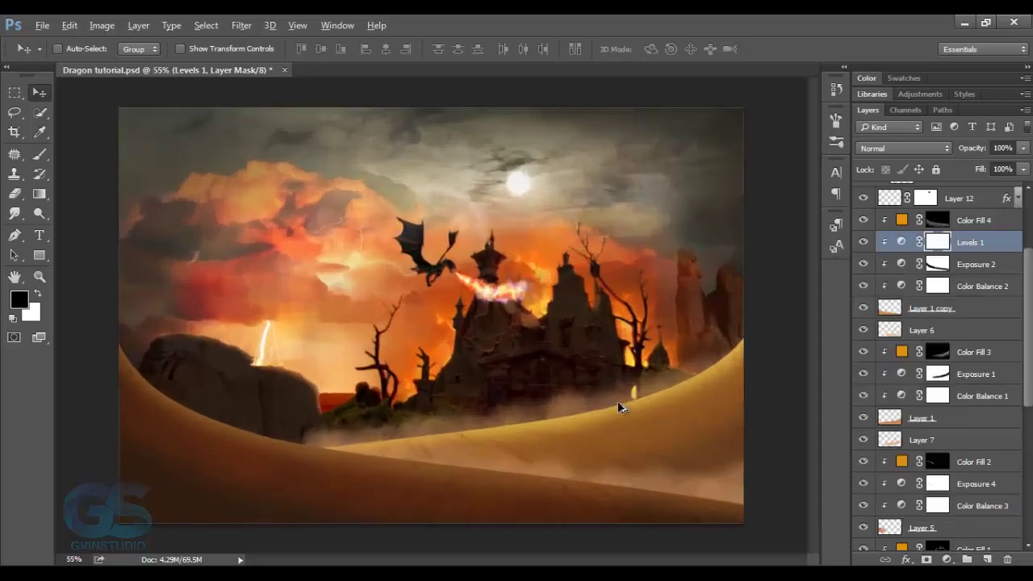
scroll(618, 414, down, 1)
scroll(916, 430, down, 2)
scroll(916, 430, down, 2)
scroll(915, 430, down, 2)
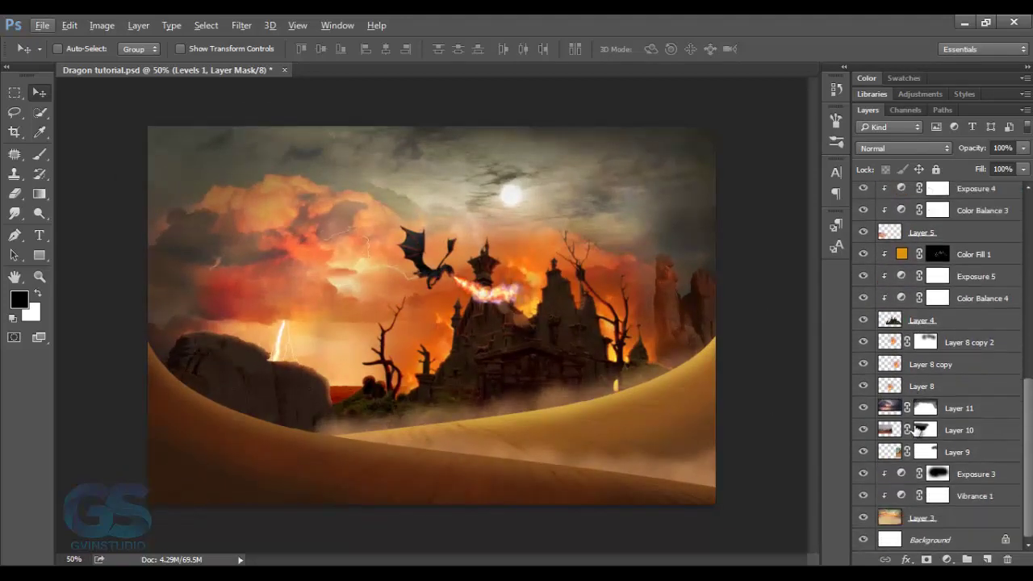
scroll(915, 430, down, 2)
scroll(915, 430, up, 5)
scroll(914, 430, up, 5)
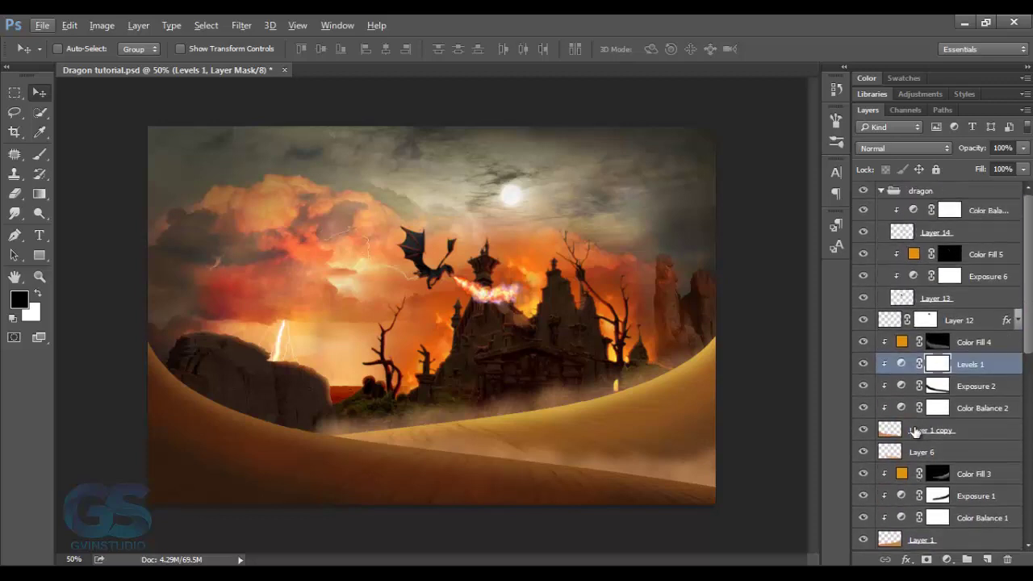
scroll(915, 431, down, 2)
scroll(914, 432, down, 2)
scroll(915, 428, down, 2)
Review the Color Balance 3 and Exposure 4 adjustment settings.
scroll(912, 406, down, 2)
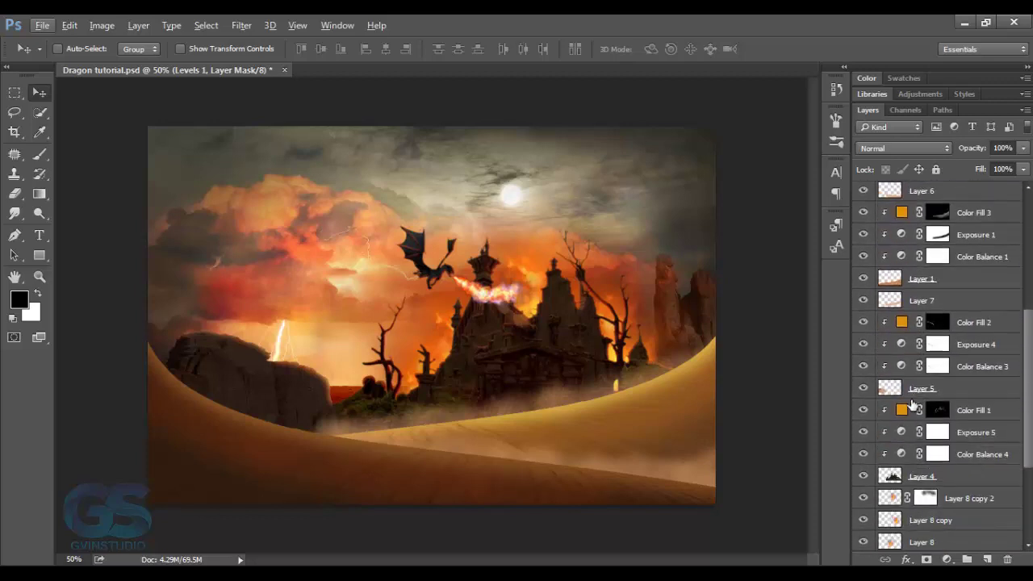
click(911, 391)
double_click(901, 366)
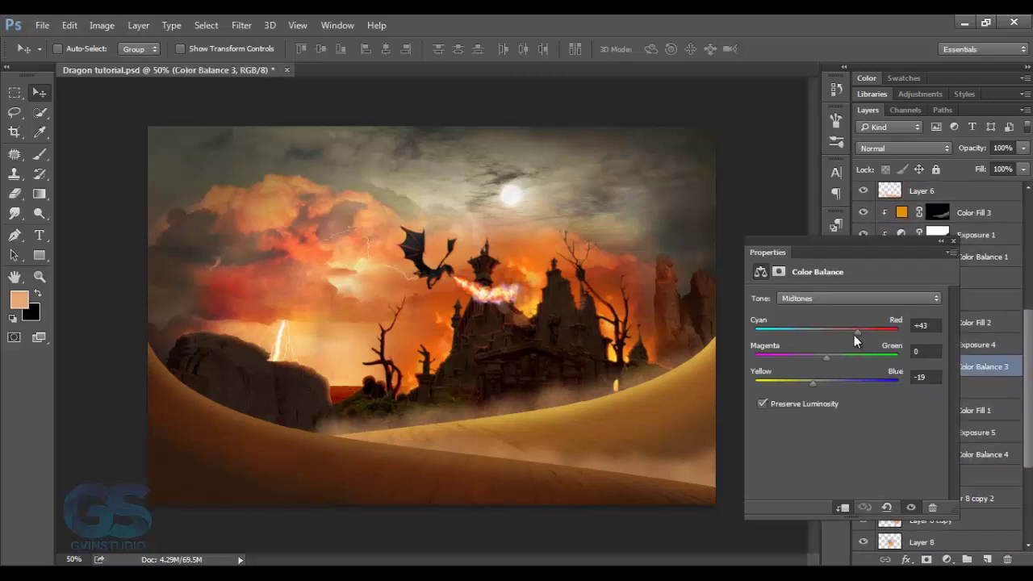
click(980, 344)
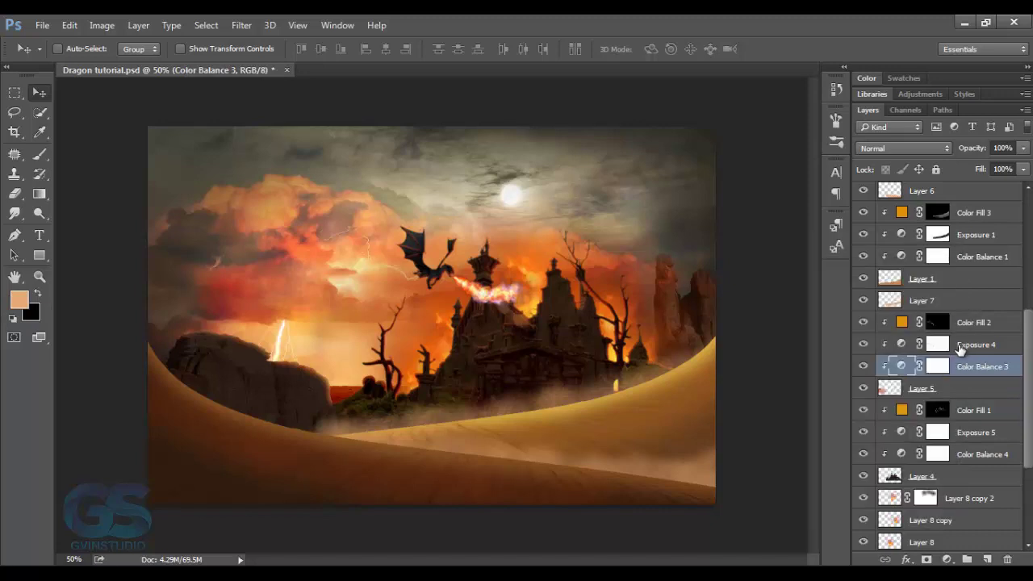
double_click(902, 347)
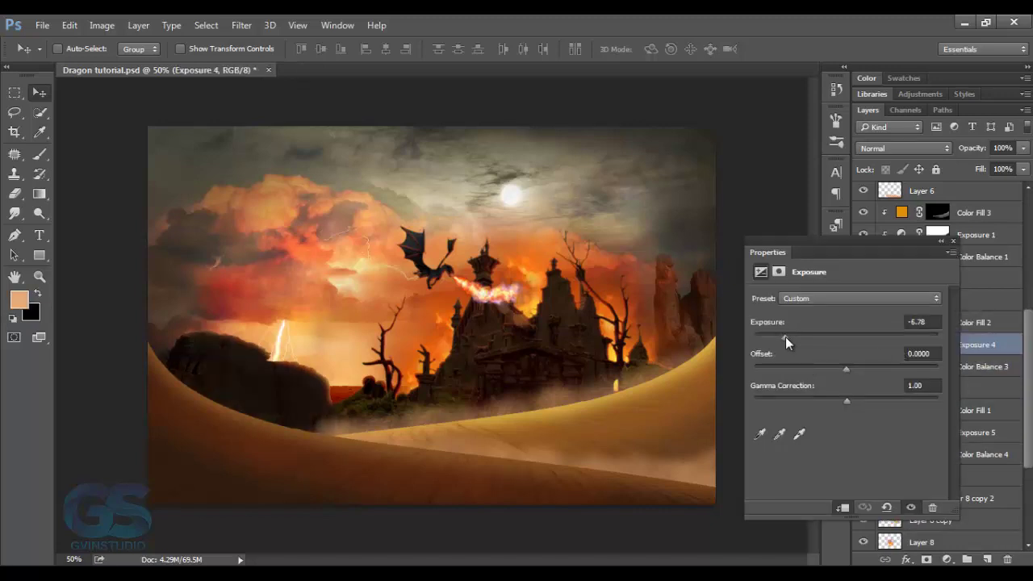
click(953, 241)
Add a clipped Levels adjustment with output levels 0 to 238.
click(947, 559)
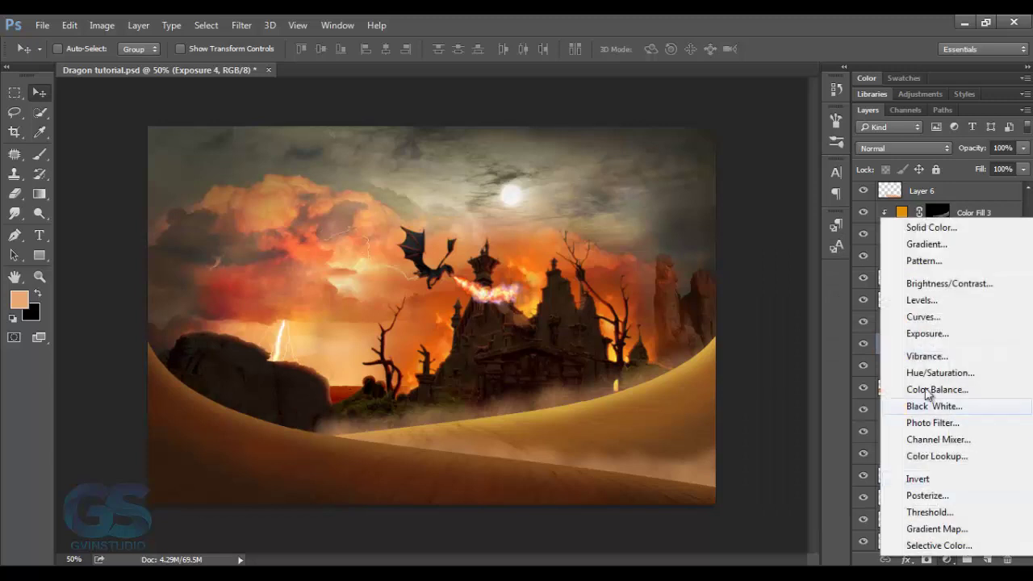
click(919, 300)
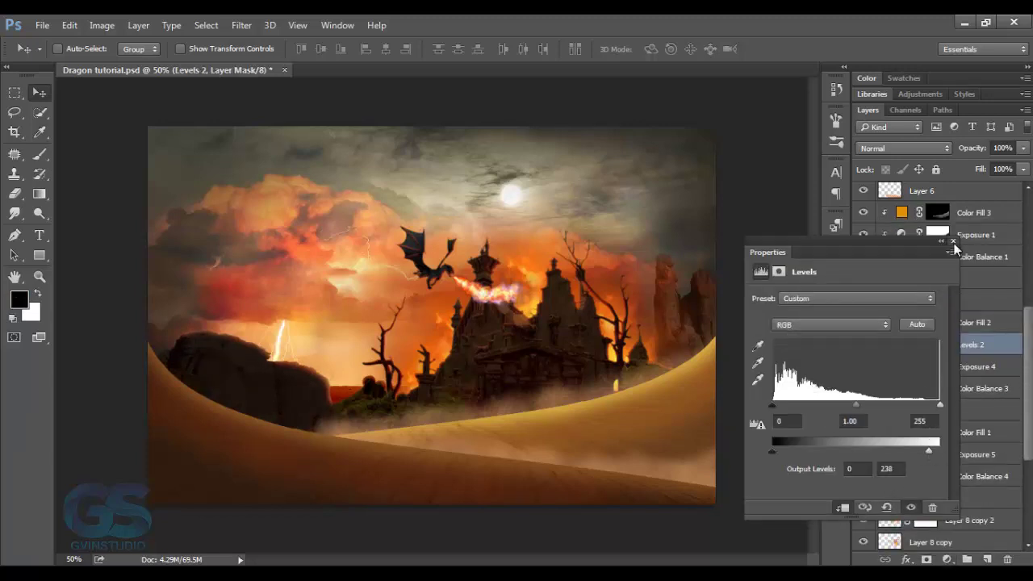
click(953, 240)
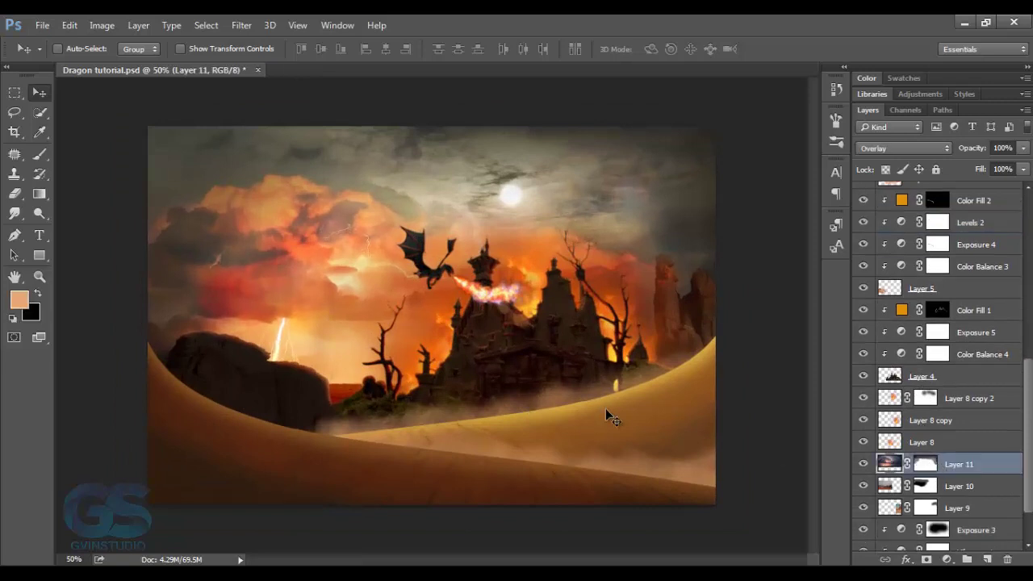
Mask away part of Layer 11's orange glow by painting black on its mask.
click(41, 156)
key(x)
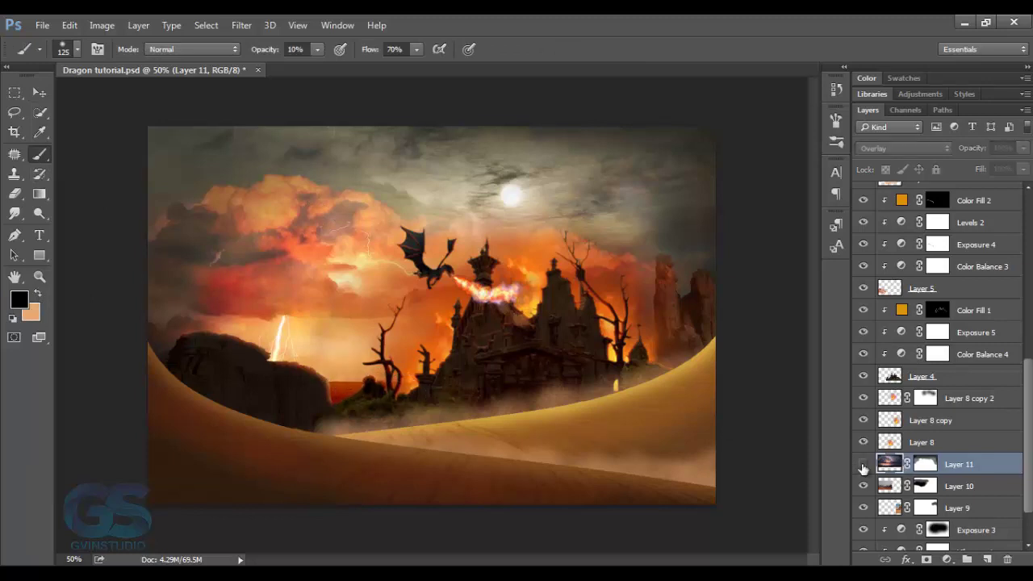
drag(358, 391, 326, 388)
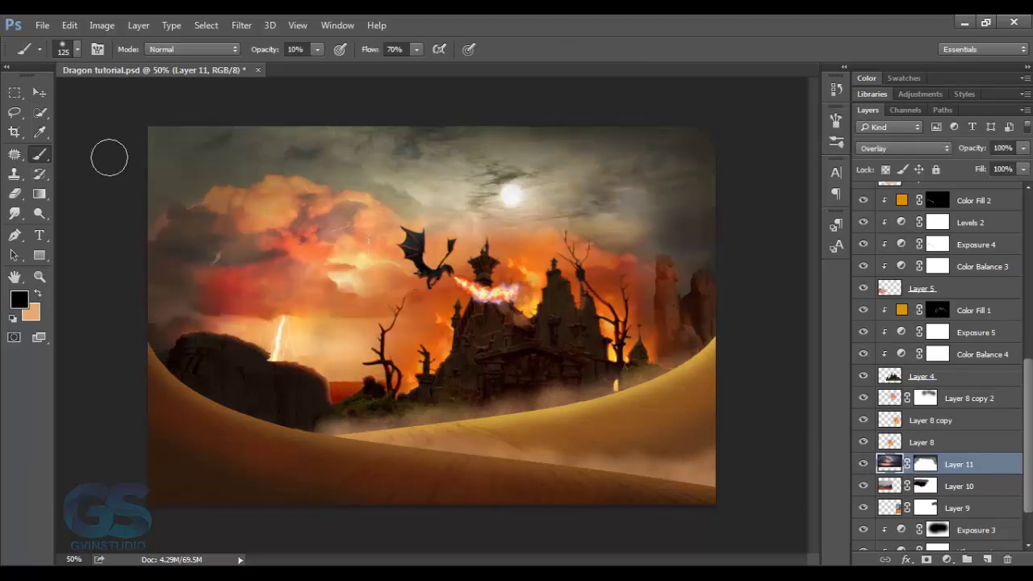
key(v)
Add a new empty layer above Layer 8 copy 2.
scroll(484, 355, down, 3)
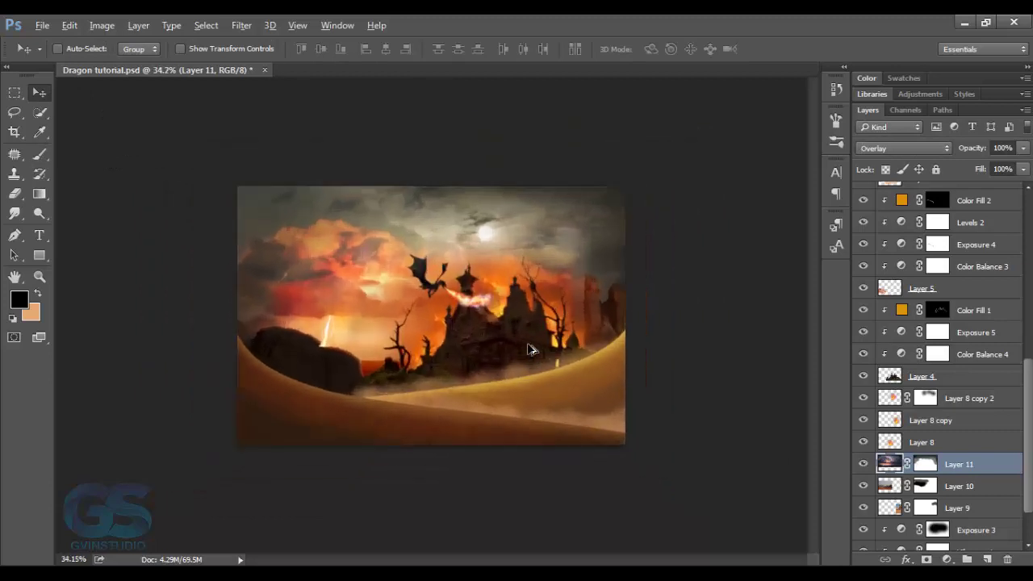
scroll(529, 348, up, 2)
scroll(533, 349, up, 1)
scroll(537, 350, up, 1)
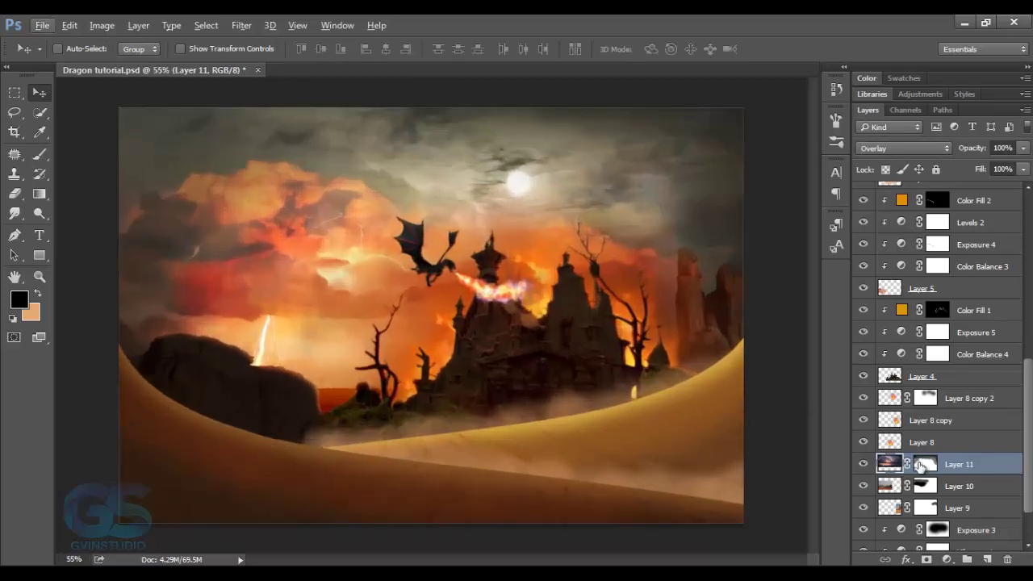
click(960, 400)
click(988, 559)
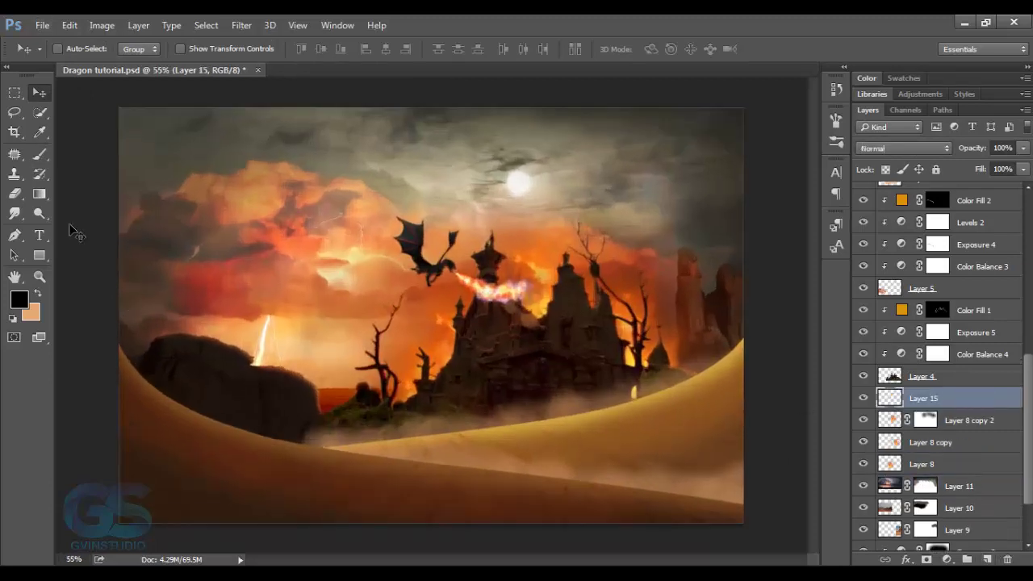
Paint peach haze over the right-side cliffs with a 200 px brush, at 34% layer opacity.
click(37, 159)
key(x)
right_click(235, 279)
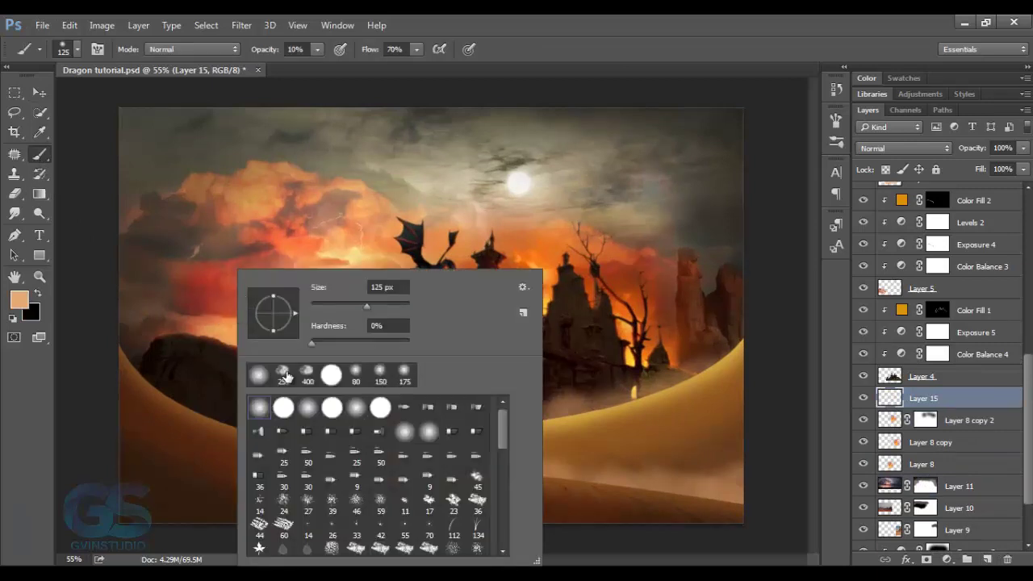
click(603, 66)
key(bracketleft)
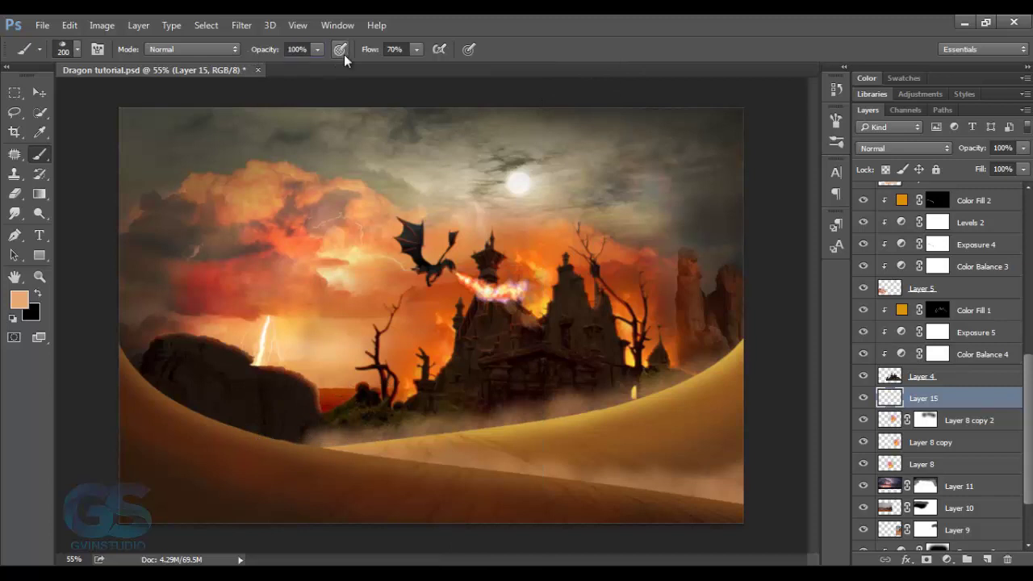
drag(646, 371, 738, 339)
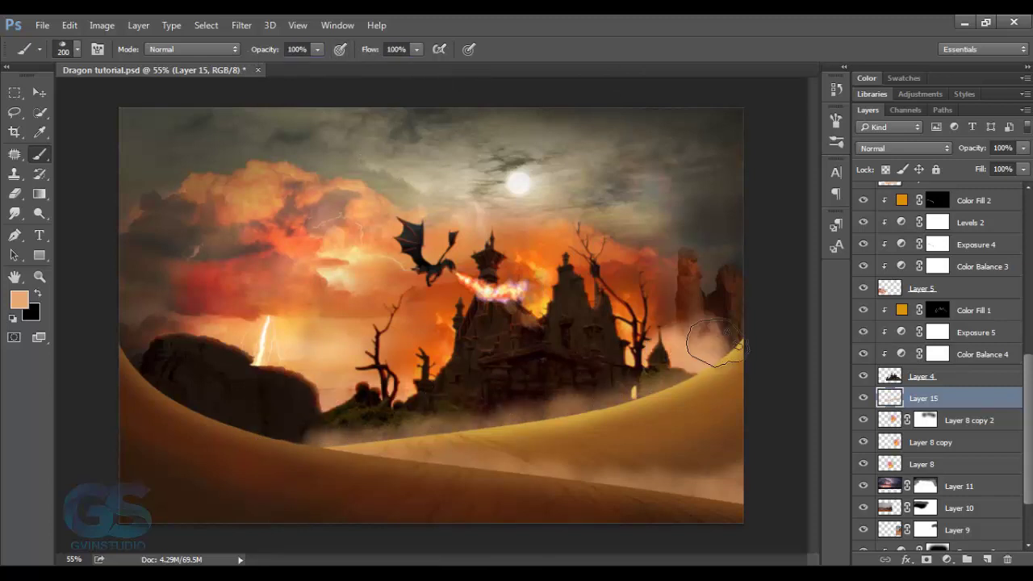
drag(972, 148, 944, 160)
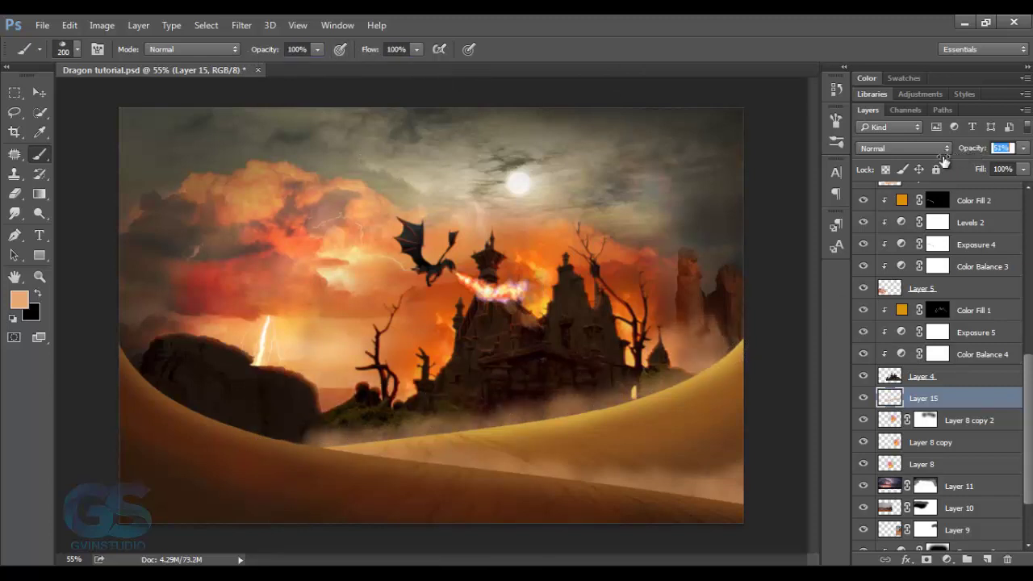
click(39, 92)
scroll(314, 323, down, 1)
scroll(314, 321, up, 1)
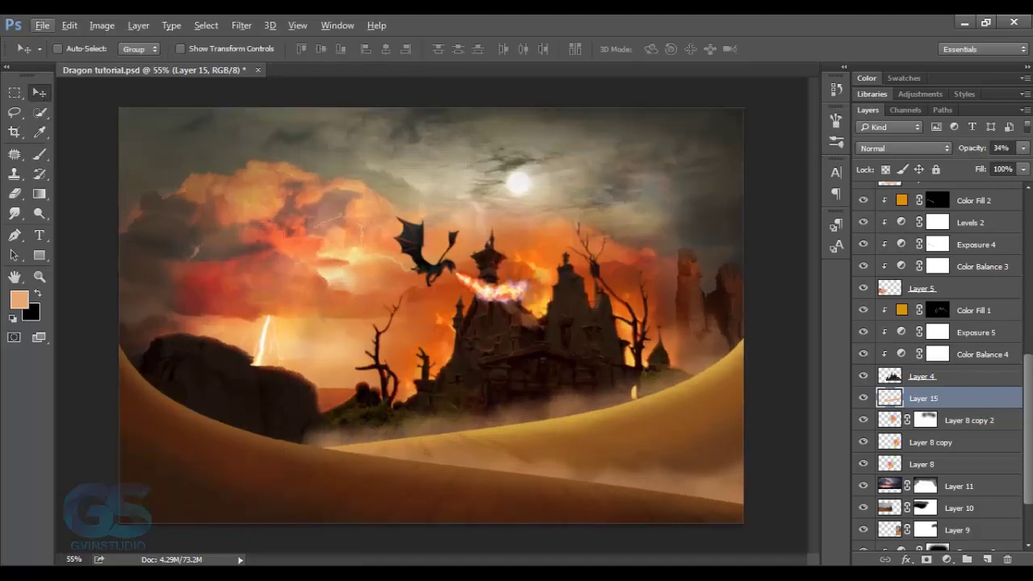
scroll(314, 321, down, 1)
Open the sparks image from the Source folder and drag it into the dragon composite.
click(42, 25)
click(46, 56)
click(420, 258)
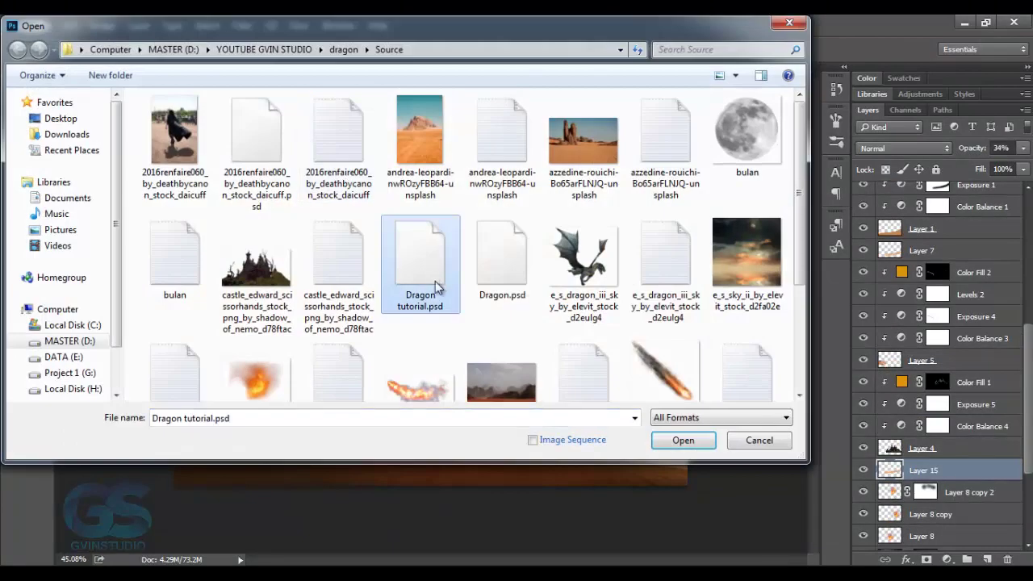
scroll(419, 266, down, 3)
click(177, 332)
key(Return)
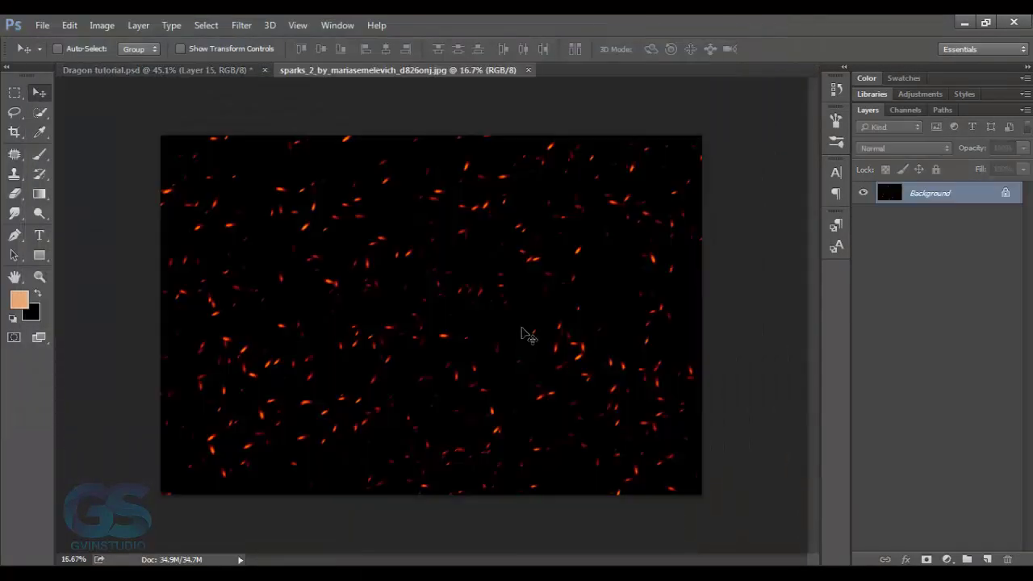
mouse_move(526, 334)
mouse_down()
mouse_move(303, 201)
mouse_move(347, 236)
mouse_up()
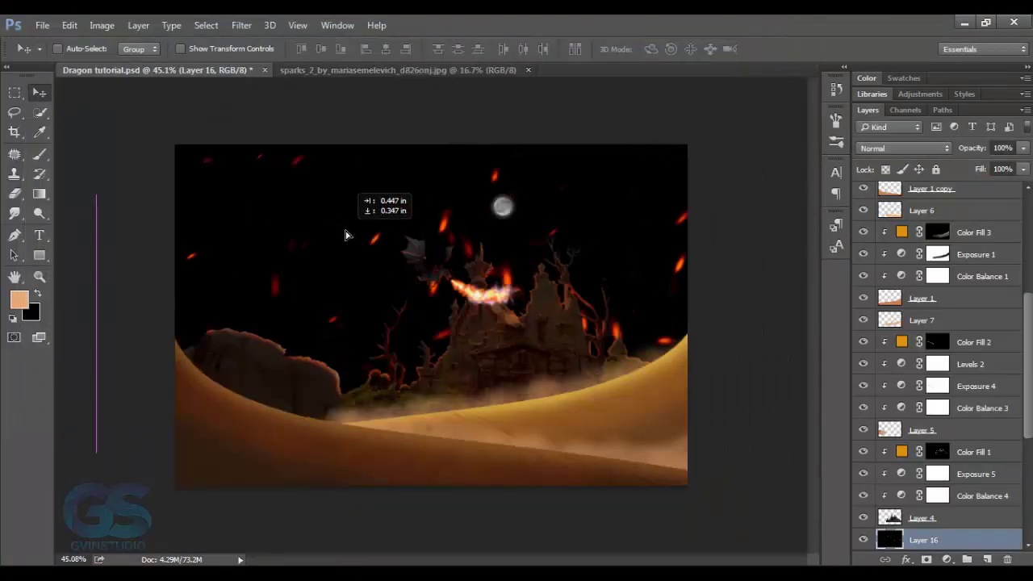
Scale the sparks layer down to about 25%, rotate it 90° clockwise, and position it over the castle.
key(ctrl+t)
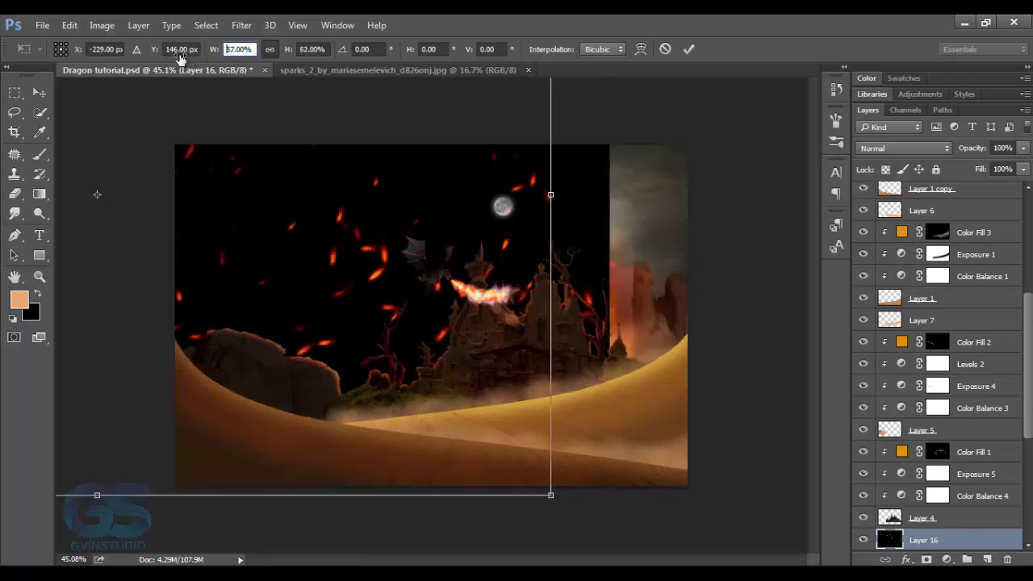
drag(213, 52, 555, 332)
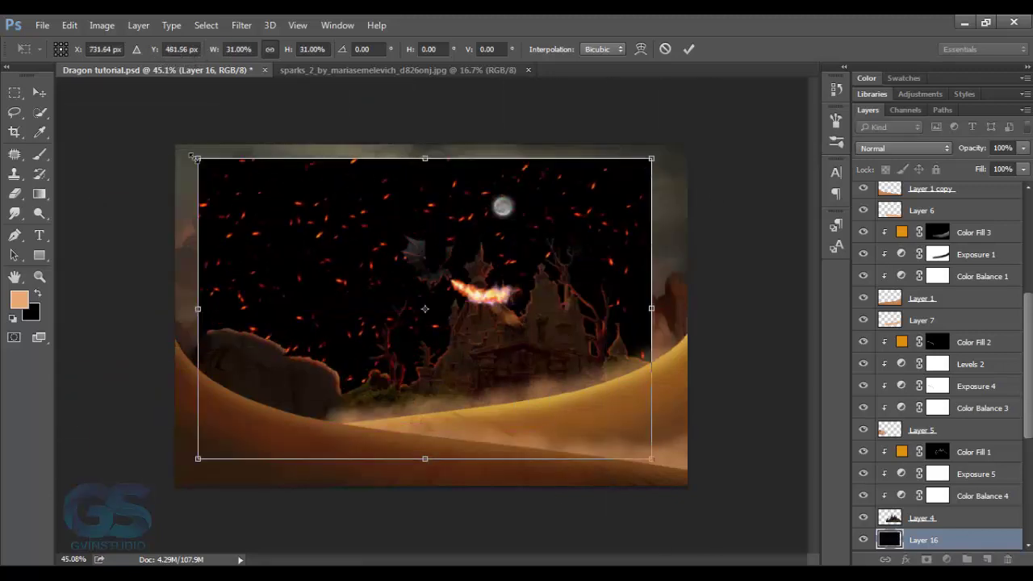
drag(197, 158, 279, 213)
right_click(389, 304)
click(461, 493)
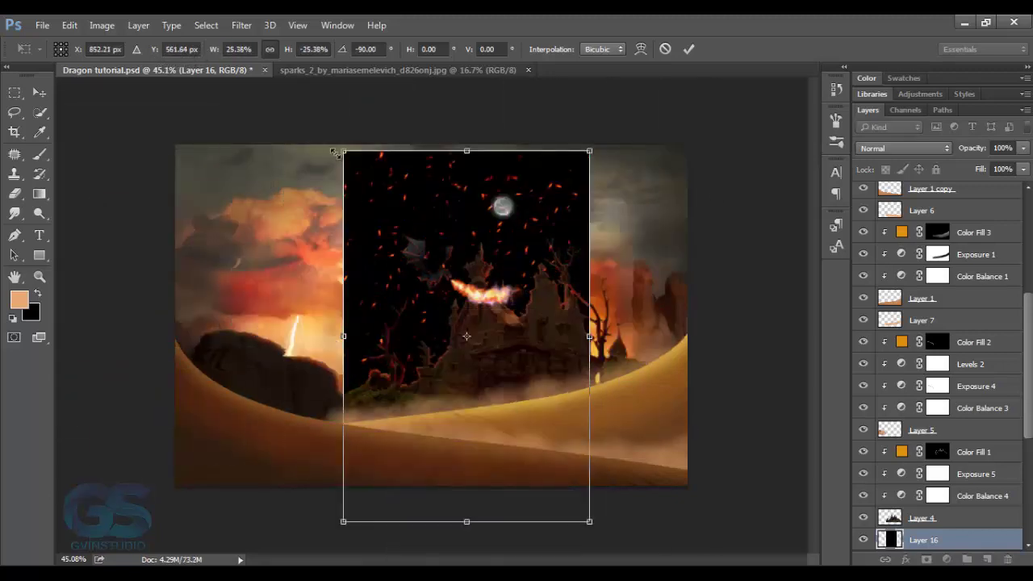
drag(345, 152, 376, 198)
drag(542, 270, 570, 261)
click(688, 49)
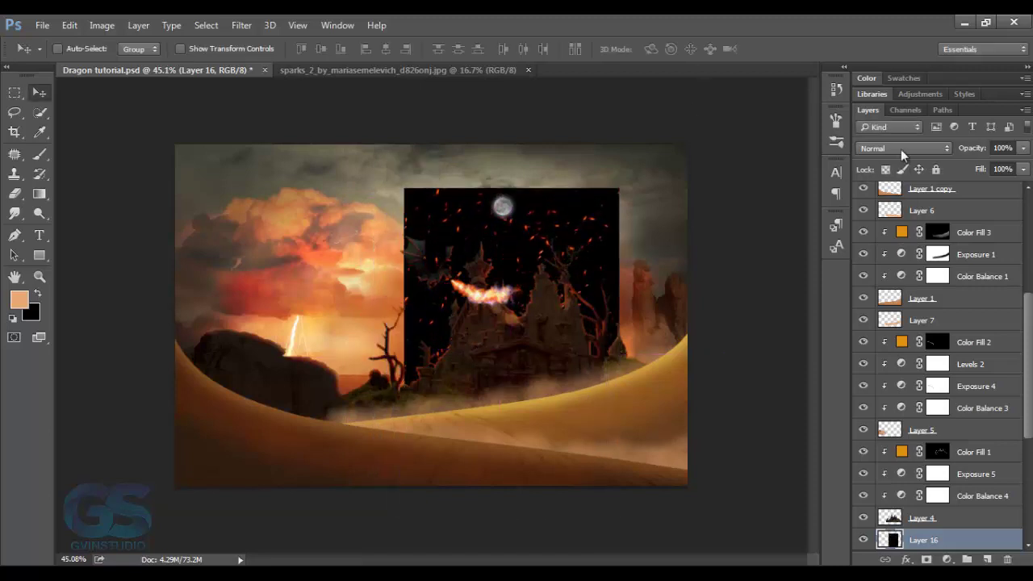
Set the sparks layer's blend mode to Screen so only glowing embers show.
click(900, 149)
click(869, 252)
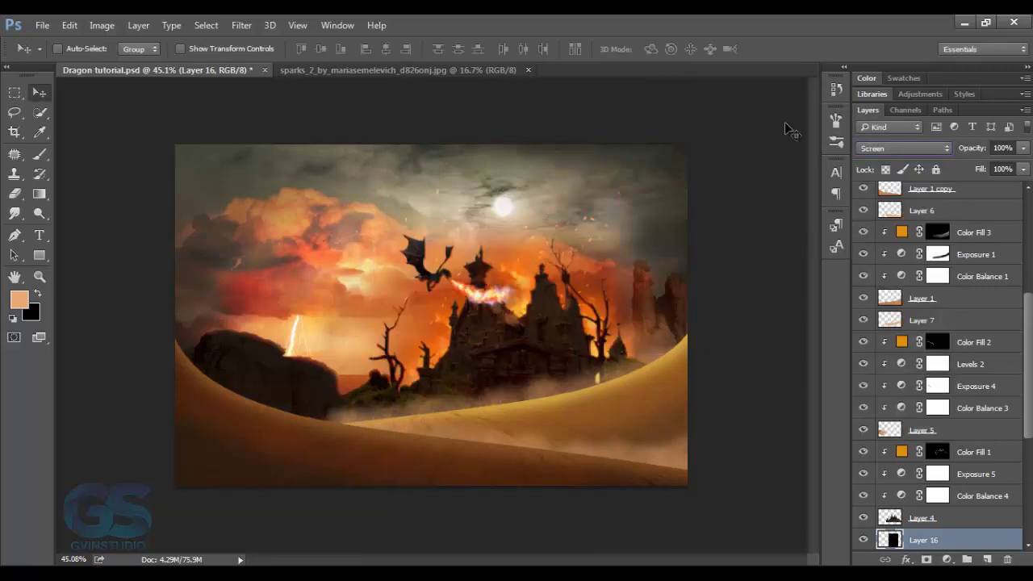
scroll(562, 295, up, 2)
scroll(562, 294, up, 2)
scroll(563, 295, up, 2)
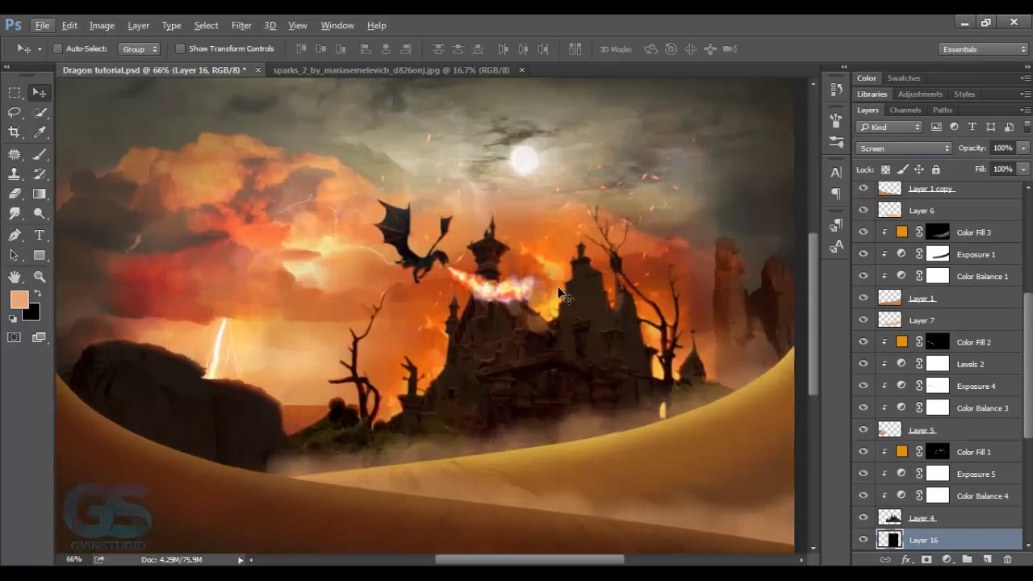
key(f)
key(alt)
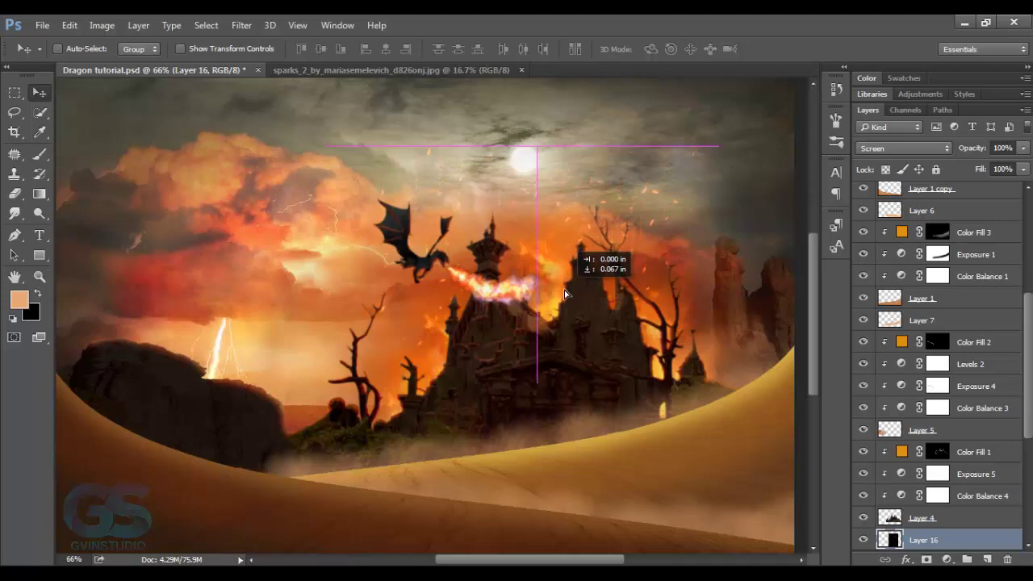
scroll(550, 304, down, 2)
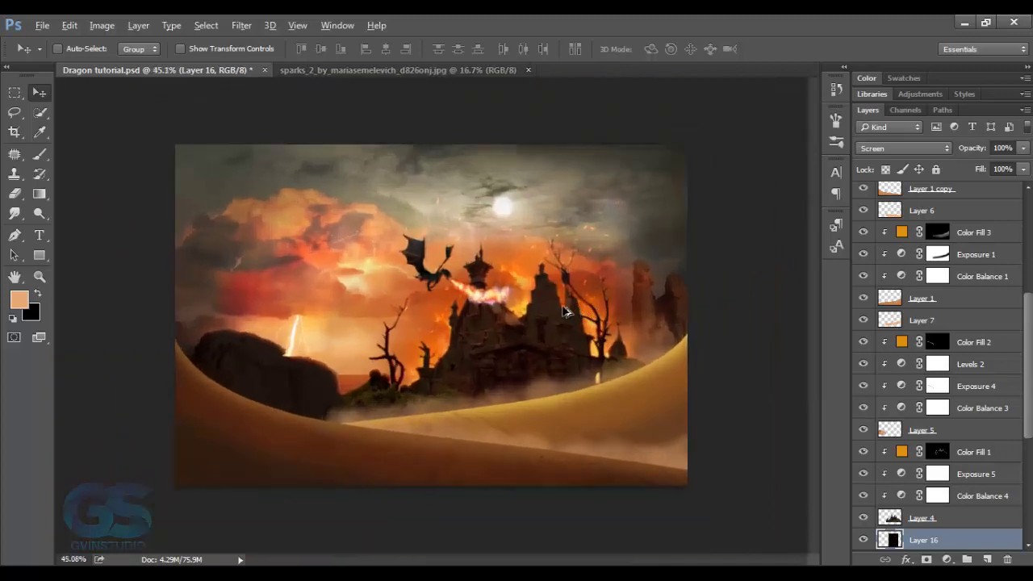
Open the stars image and drag it into the dragon composite.
click(42, 25)
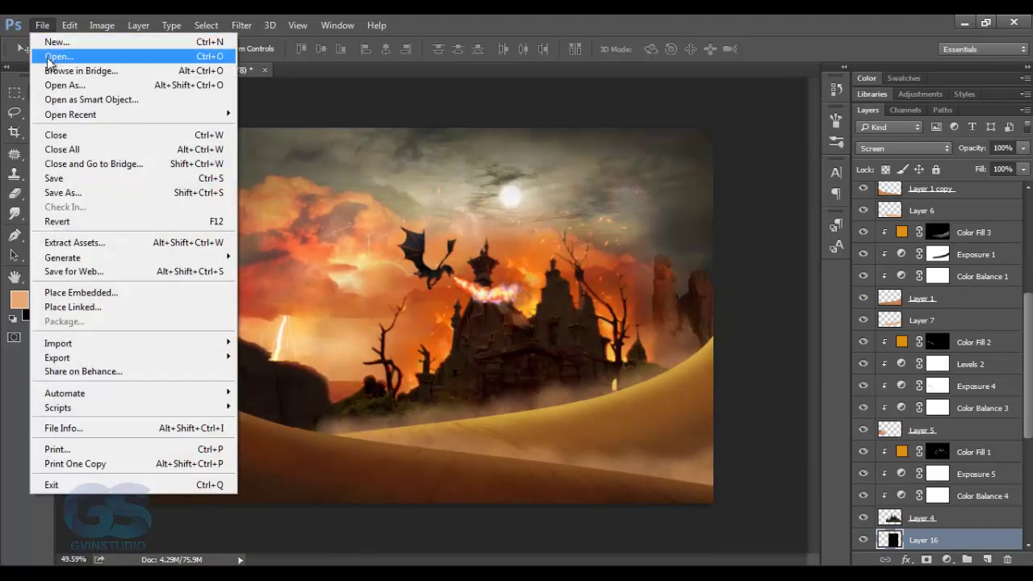
click(49, 56)
scroll(403, 242, down, 3)
click(338, 339)
click(655, 445)
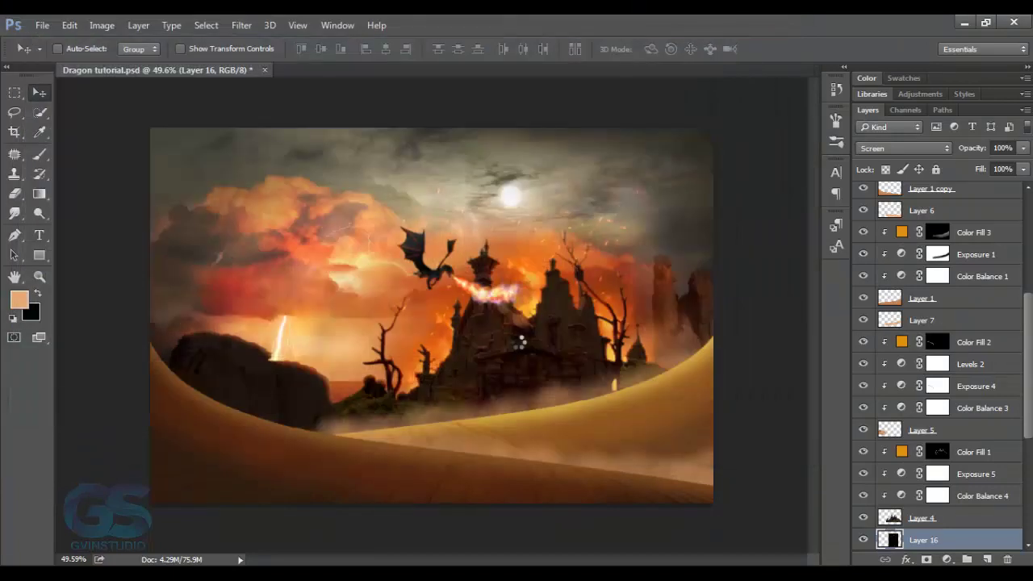
mouse_move(524, 341)
mouse_down()
mouse_move(240, 87)
mouse_move(279, 168)
mouse_move(565, 218)
mouse_up()
Set the stars layer to Screen, add a mask, and paint it out over the castle with a soft 78%-flow brush.
click(903, 147)
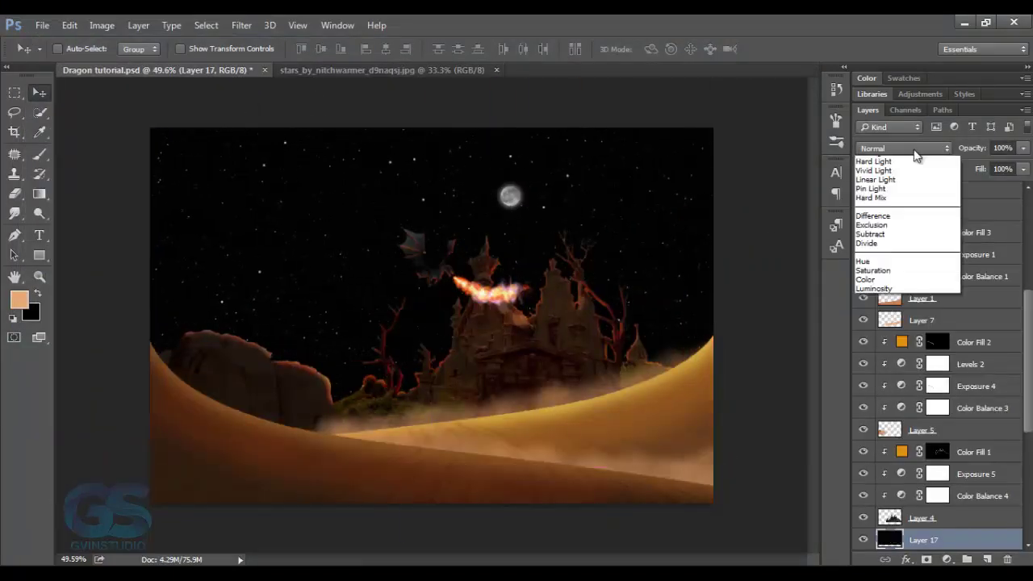
click(887, 250)
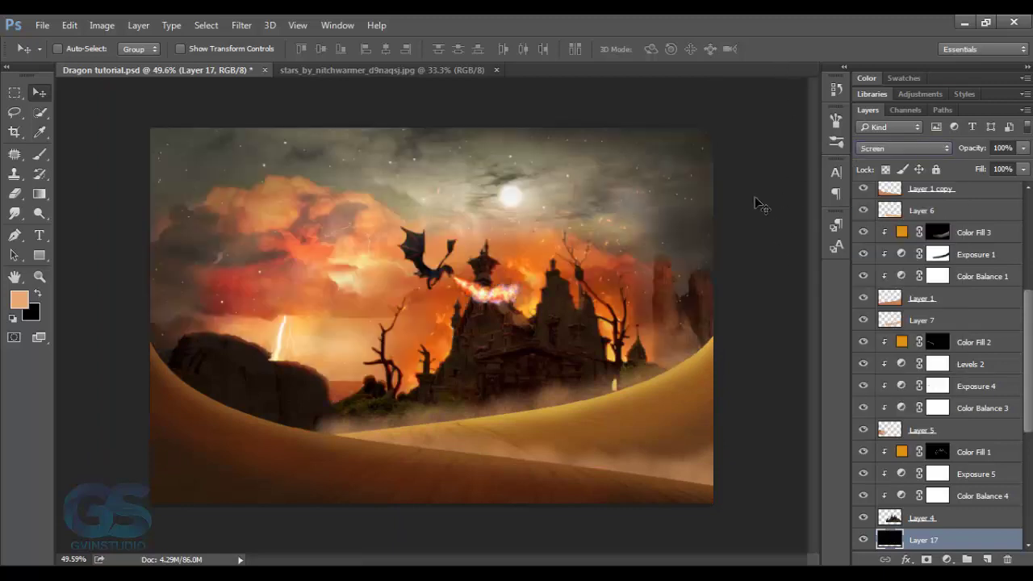
click(925, 559)
key(b)
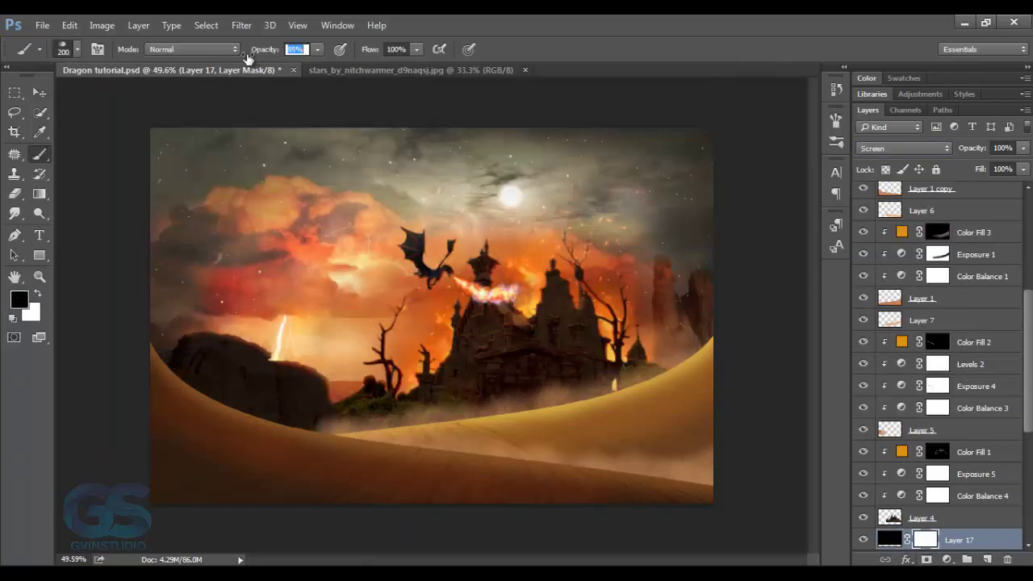
text(59)
drag(369, 55, 355, 55)
right_click(380, 277)
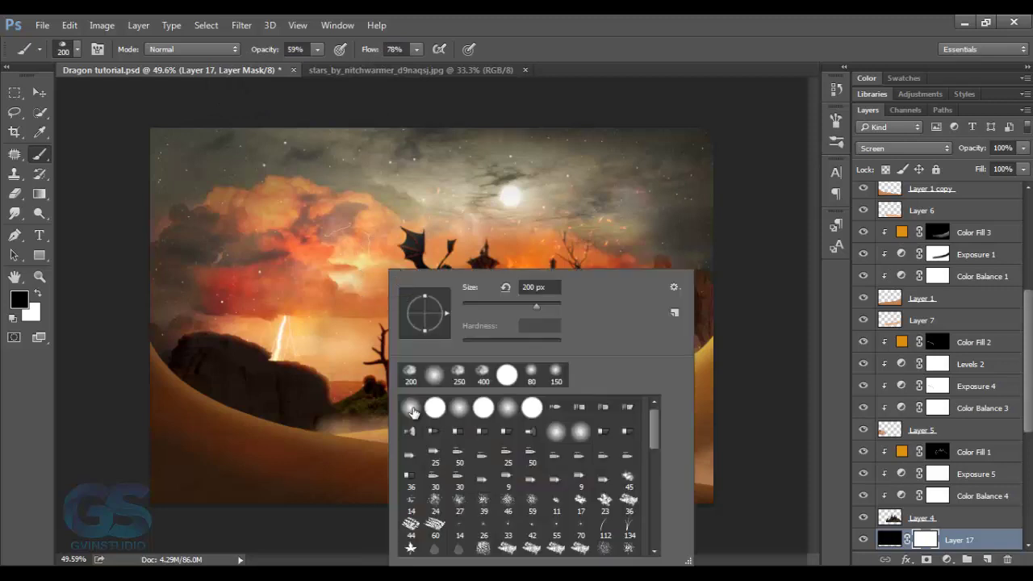
click(649, 102)
mouse_move(666, 321)
mouse_down()
mouse_move(234, 315)
mouse_move(253, 257)
mouse_move(404, 251)
mouse_move(557, 278)
mouse_move(347, 315)
mouse_move(575, 330)
mouse_move(540, 305)
mouse_up()
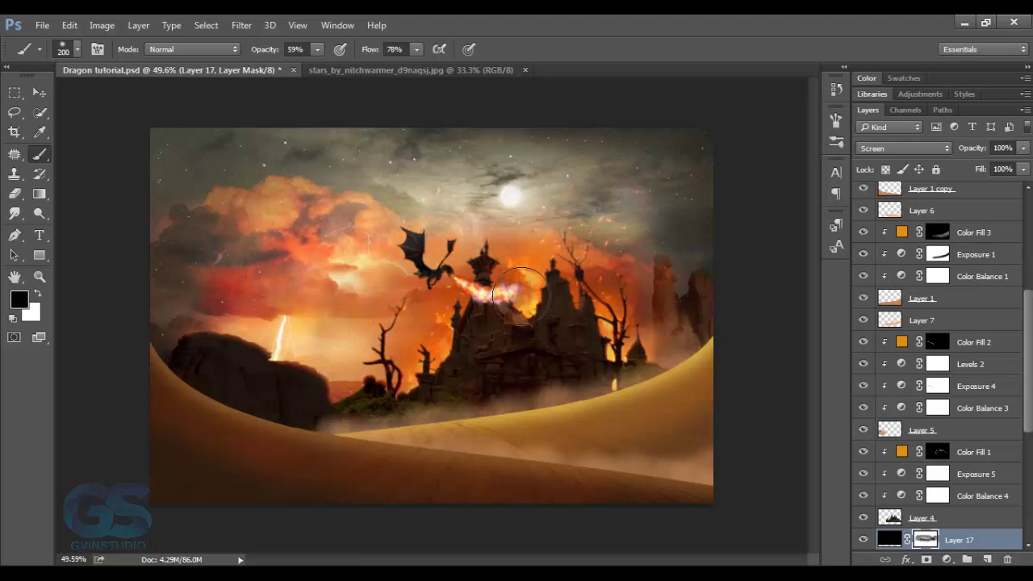
Close the stars source image and collapse and select the dragon group.
click(526, 70)
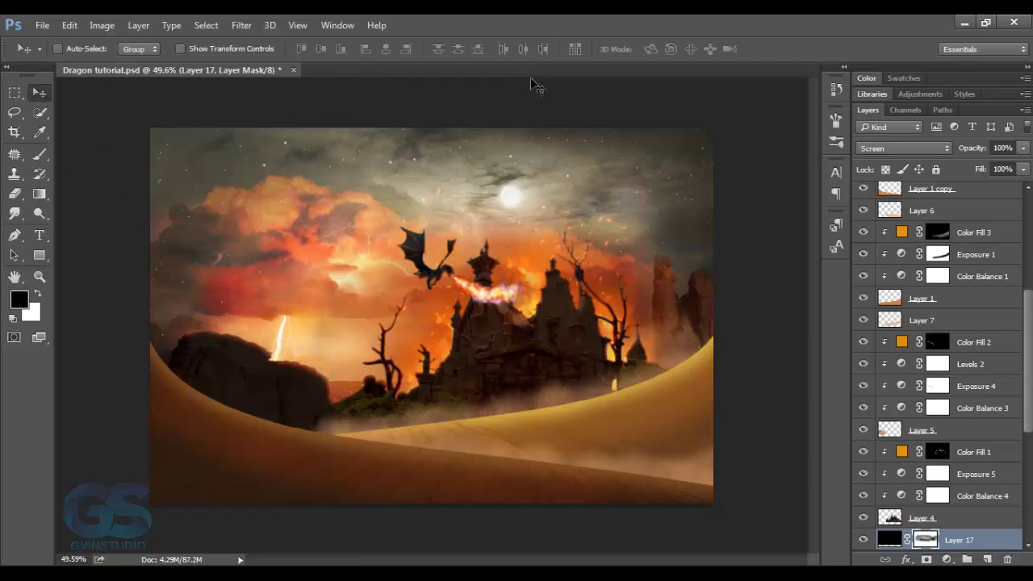
scroll(934, 349, up, 3)
scroll(934, 323, up, 3)
scroll(932, 283, up, 3)
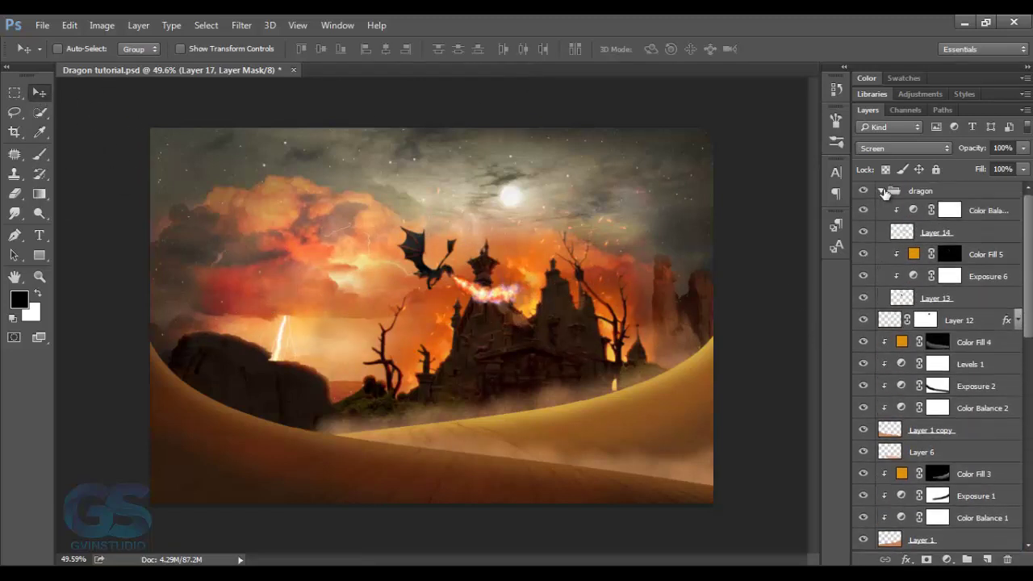
click(884, 192)
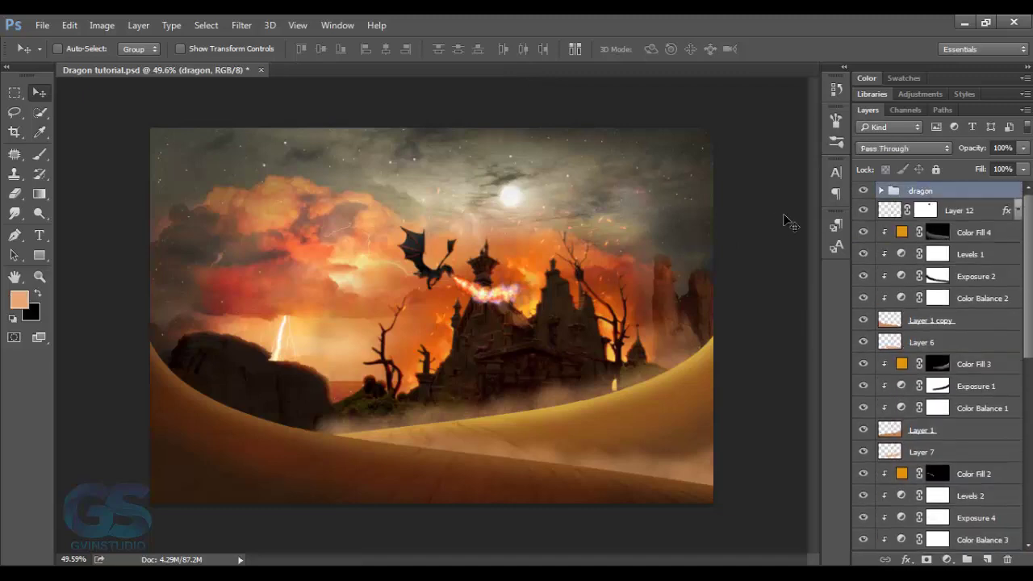
Open the meteor image and drag it into the Dragon tutorial scene.
click(42, 25)
click(30, 58)
scroll(669, 334, down, 3)
click(669, 334)
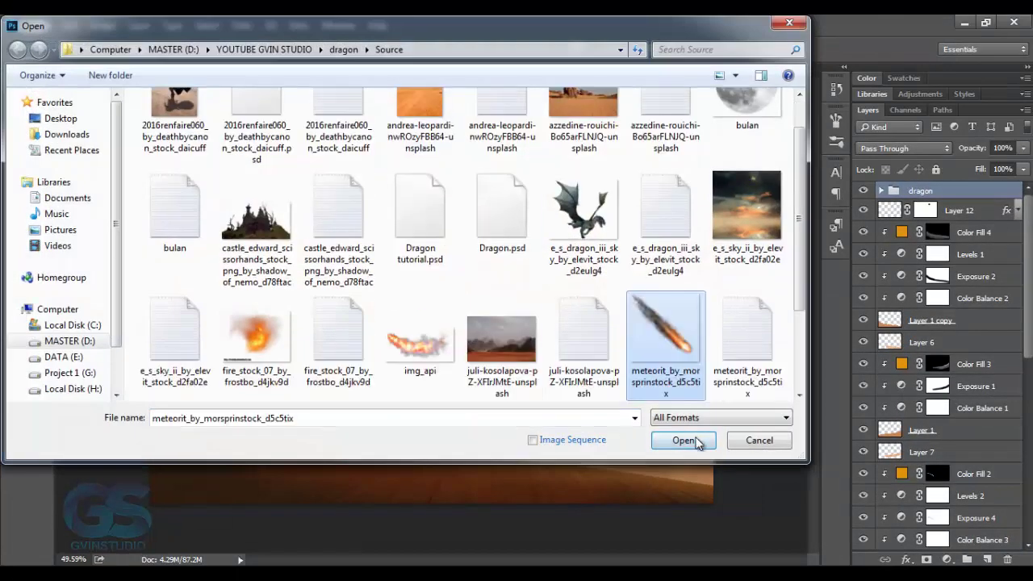
click(684, 438)
drag(438, 277, 270, 172)
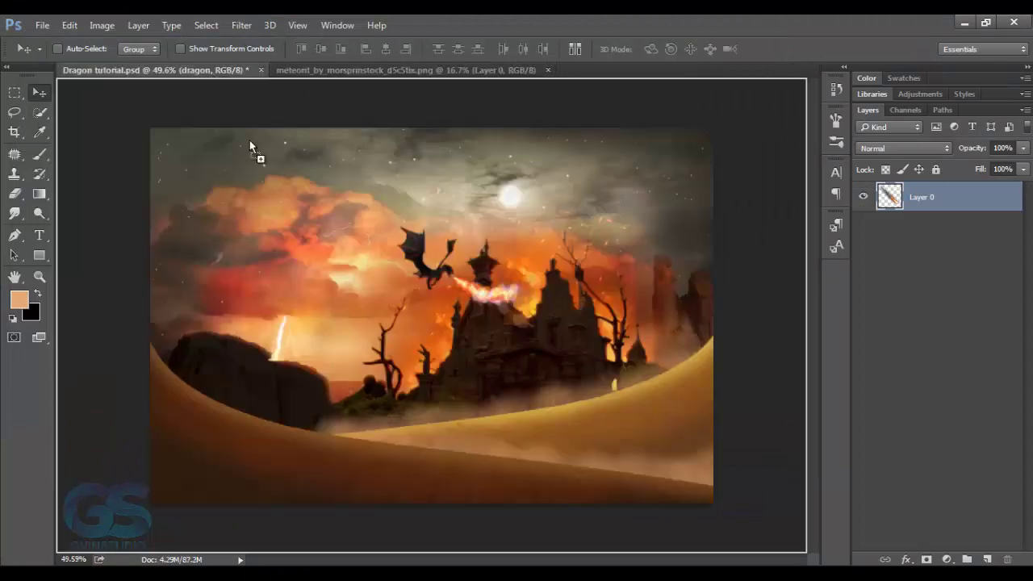
Shrink the meteor to about 4% and move it into the upper-left sky.
key(ctrl+t)
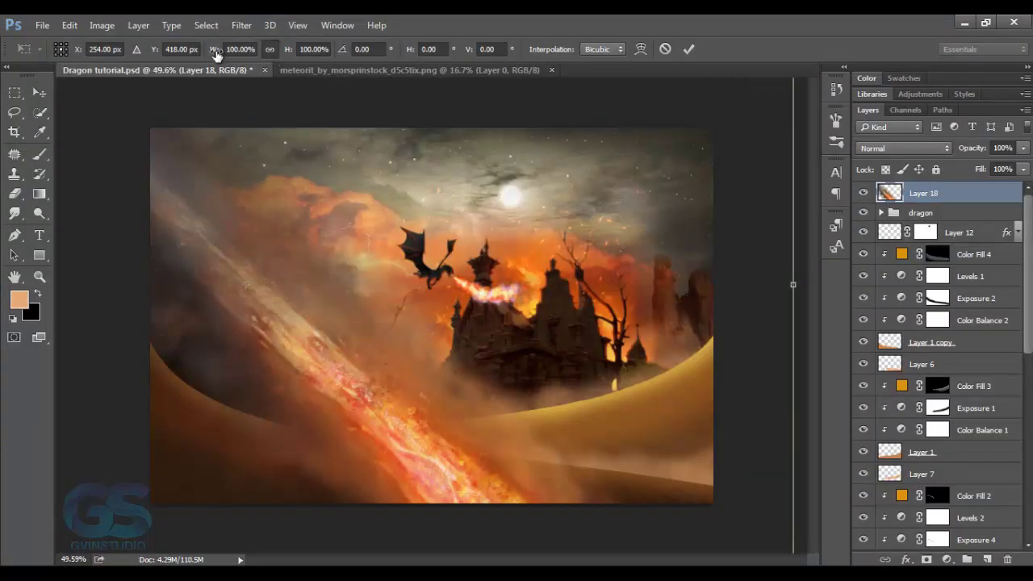
drag(179, 53, 145, 62)
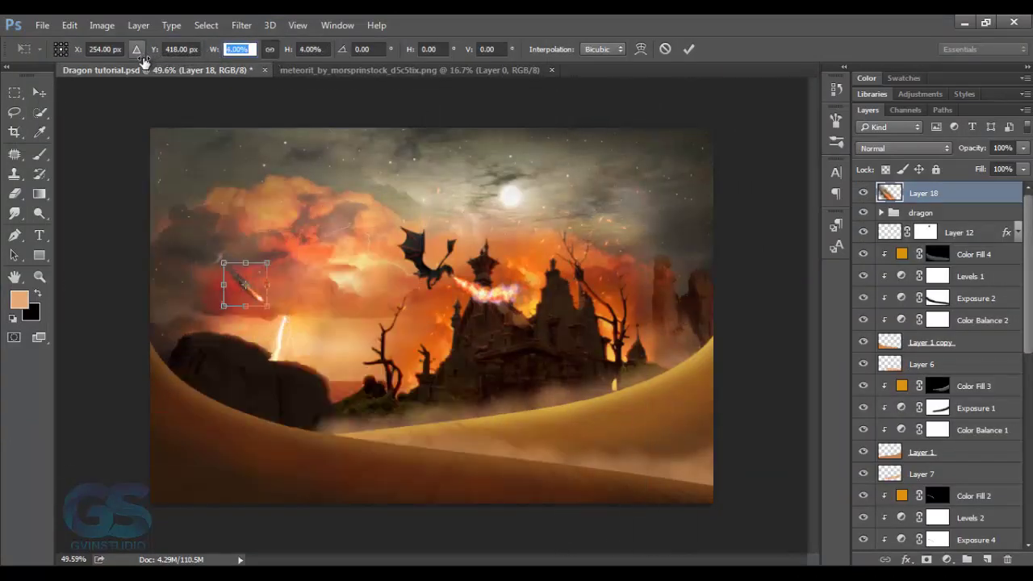
click(37, 94)
click(461, 238)
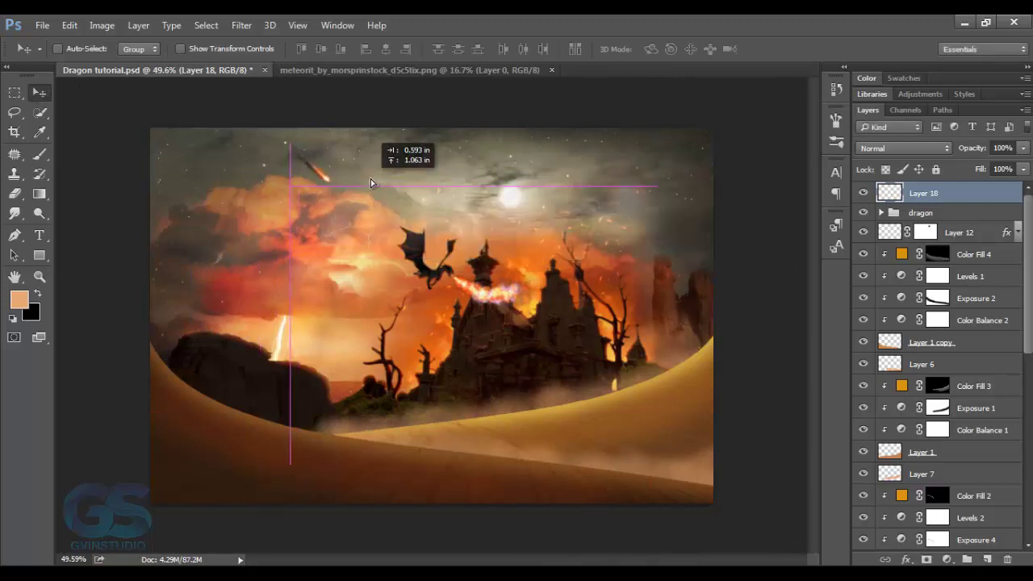
mouse_move(292, 296)
mouse_down()
mouse_move(386, 171)
mouse_move(352, 189)
mouse_move(360, 197)
mouse_up()
Add a slightly smaller second meteor copy and a third copy lower in the sky.
key(ctrl+t)
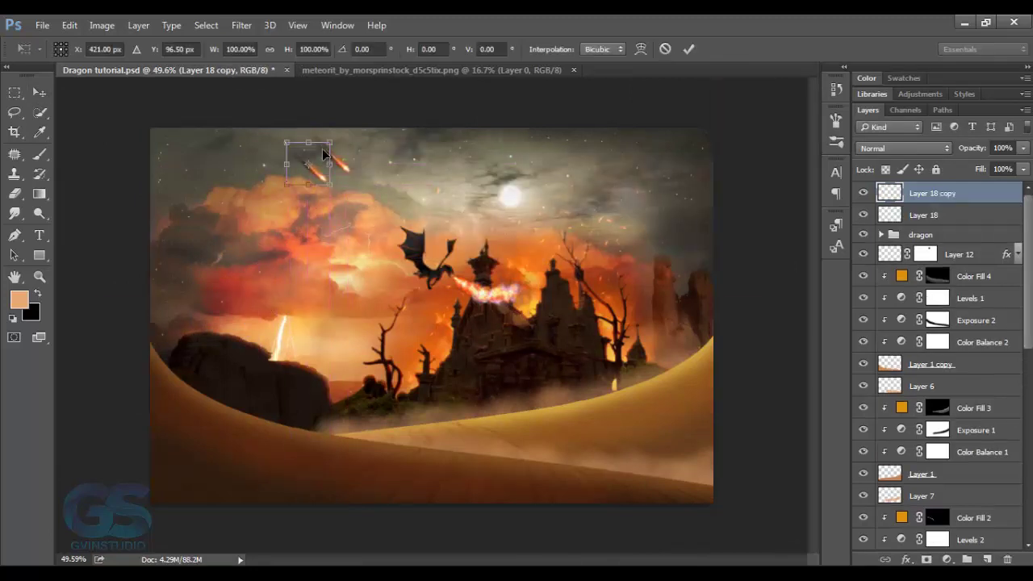
drag(328, 145, 324, 150)
click(688, 49)
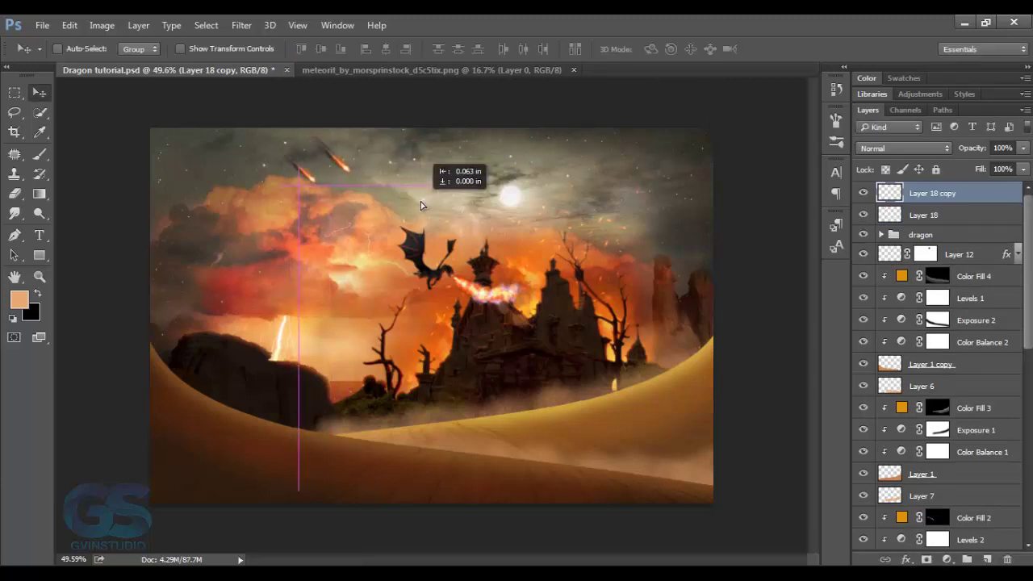
mouse_move(418, 200)
mouse_down()
mouse_move(371, 212)
mouse_move(363, 241)
mouse_move(324, 227)
mouse_up()
key(ctrl+t)
click(688, 48)
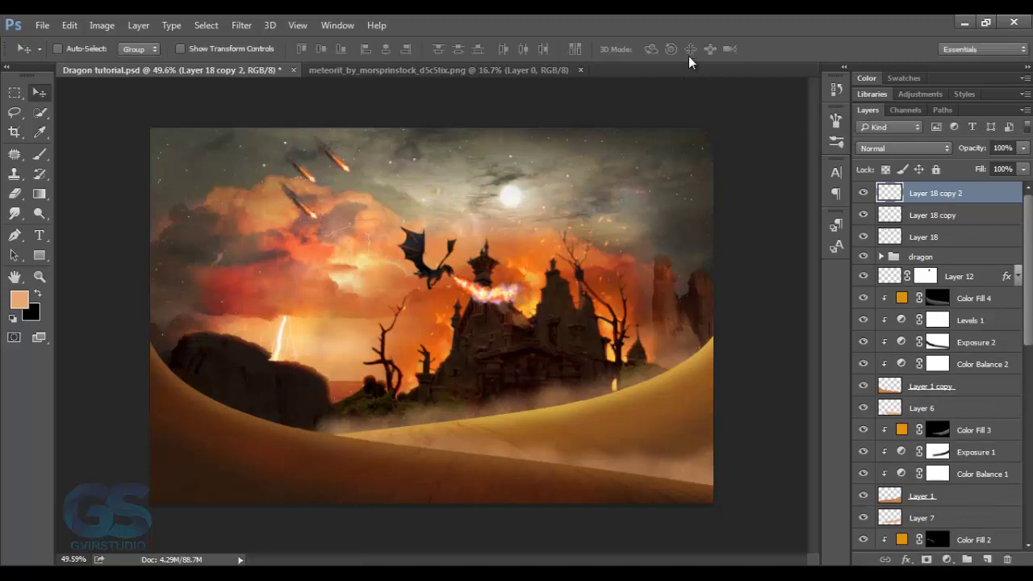
Group the three meteor layers and scale the group to about 93%.
shift+click(914, 238)
key(ctrl+g)
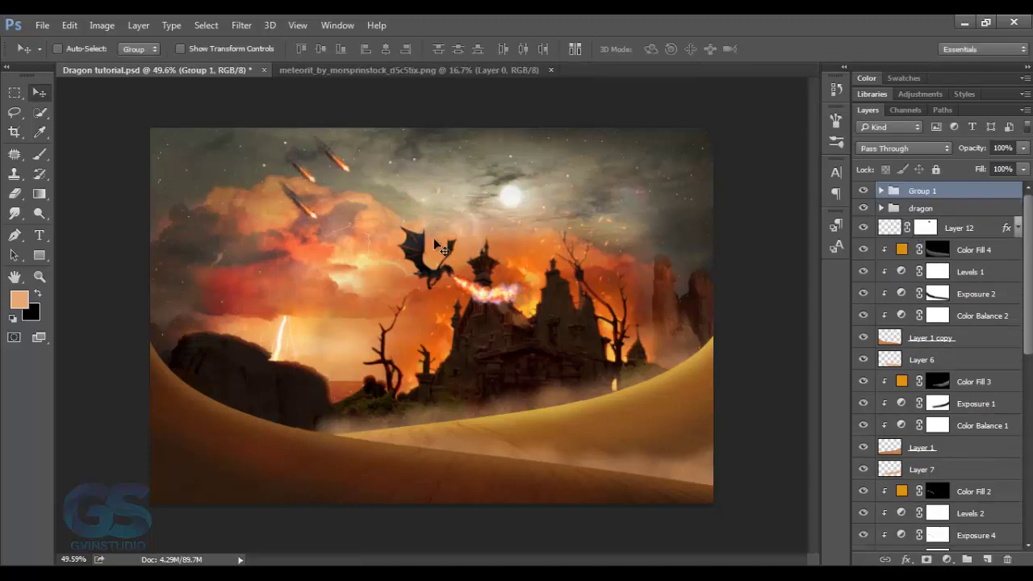
drag(442, 250, 440, 244)
key(ctrl+t)
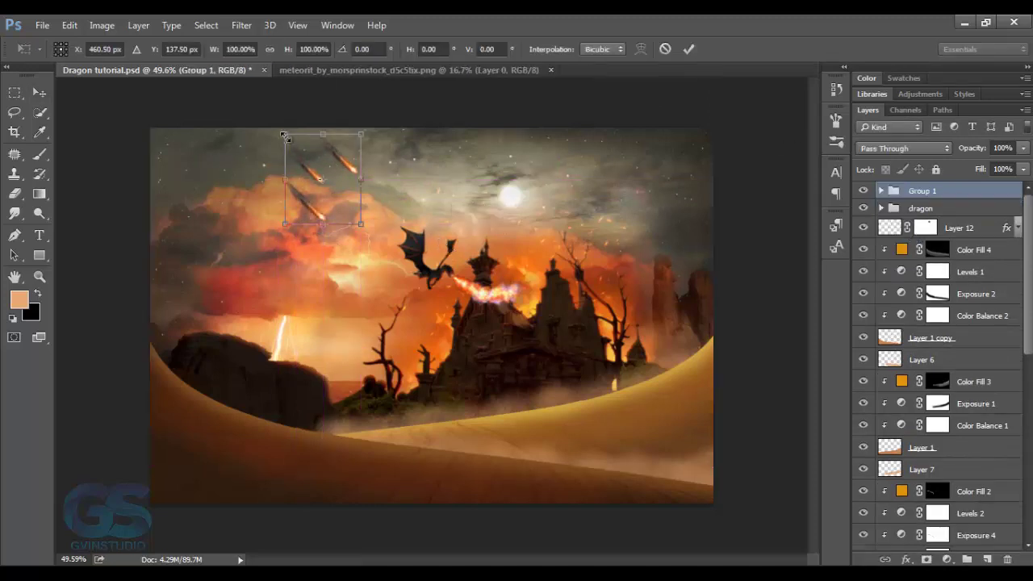
drag(288, 132, 336, 184)
key(Return)
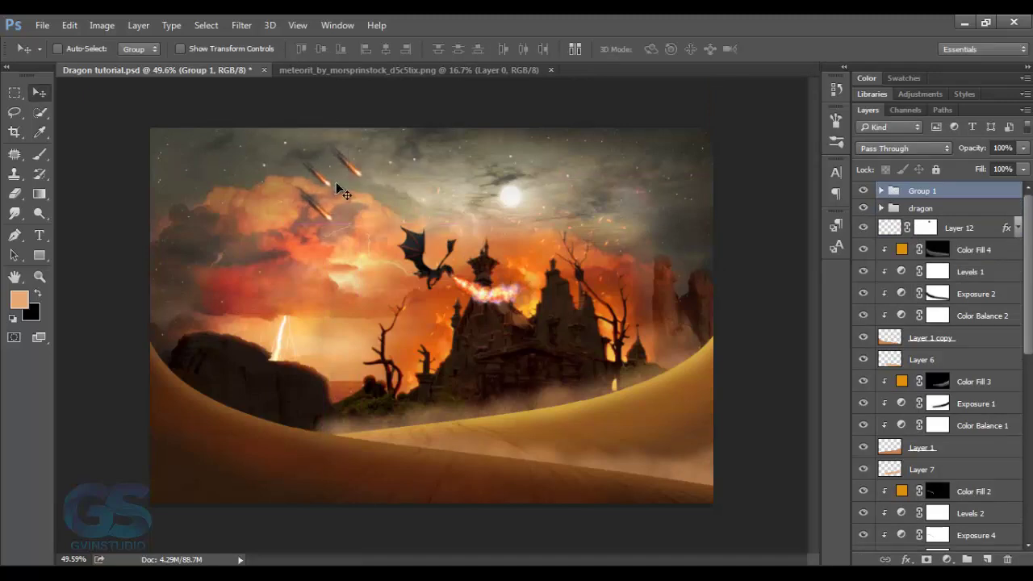
Close the meteor source image.
click(546, 71)
click(551, 70)
scroll(559, 353, down, 1)
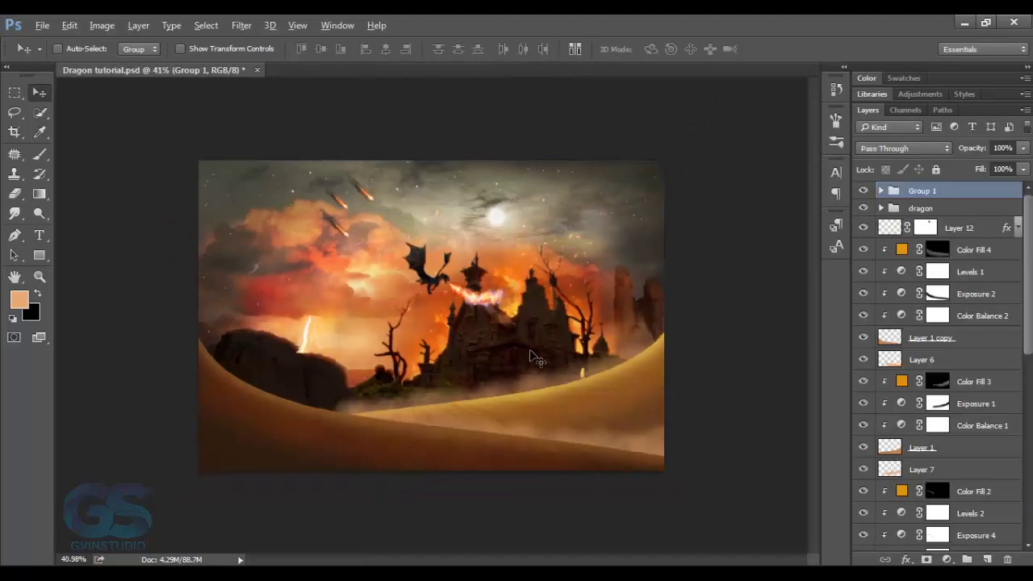
scroll(557, 350, down, 2)
scroll(560, 353, up, 2)
scroll(560, 353, up, 1)
scroll(558, 350, up, 1)
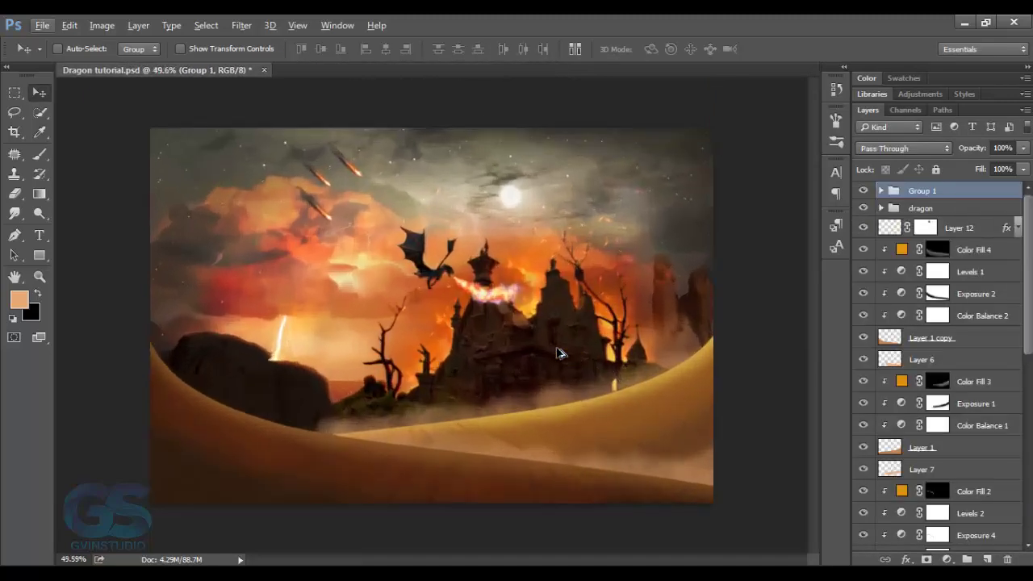
Open the cloaked figure file, hide its background, and drag the cut-out figure into Dragon tutorial.
click(43, 26)
click(51, 60)
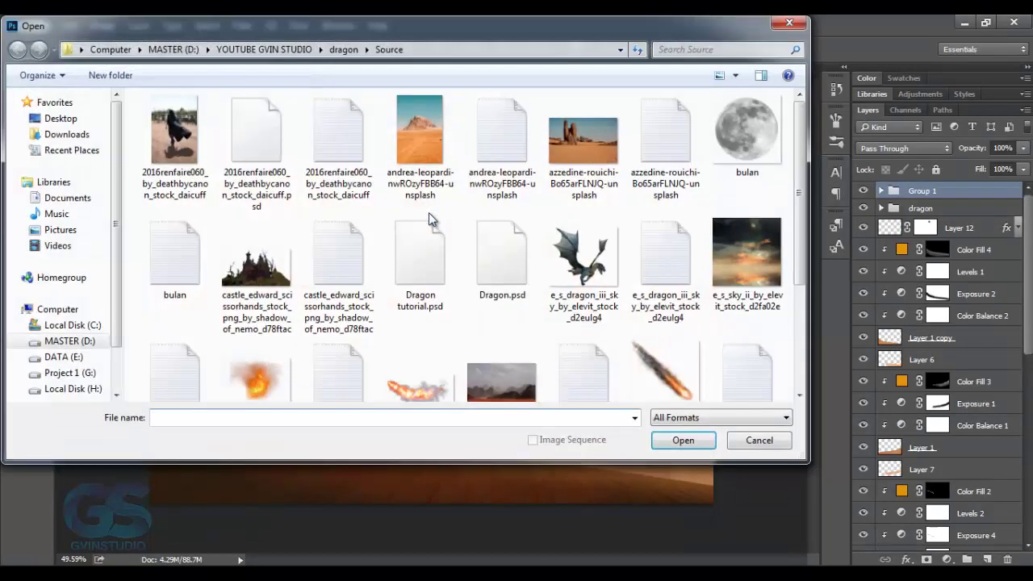
click(419, 258)
click(255, 205)
click(669, 442)
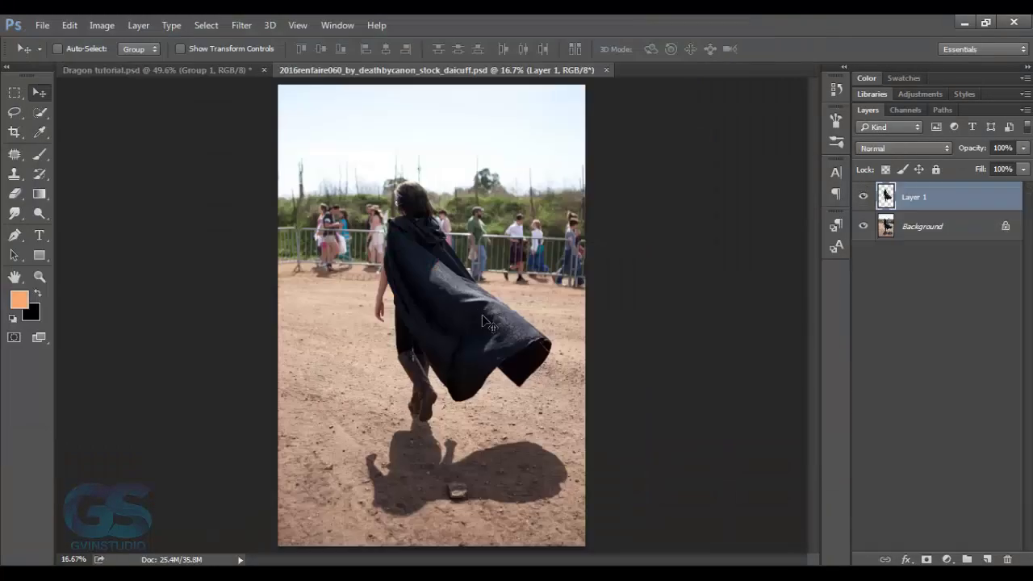
click(864, 228)
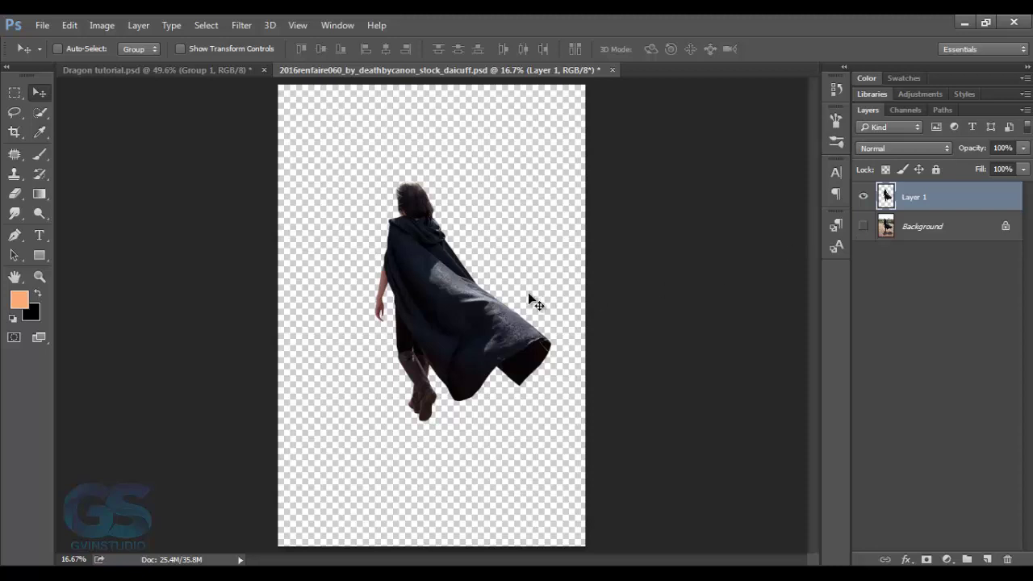
mouse_move(528, 295)
mouse_down()
mouse_move(290, 186)
mouse_move(484, 266)
mouse_up()
Scale the figure to 45%, flip it horizontally, and place it in the lower-left foreground.
key(ctrl+t)
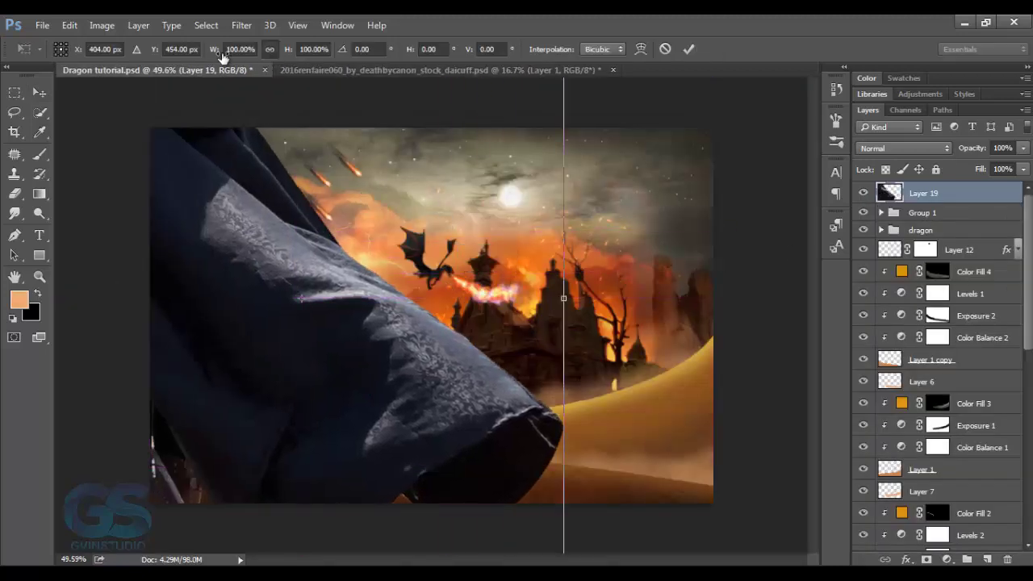
drag(223, 55, 179, 56)
right_click(338, 237)
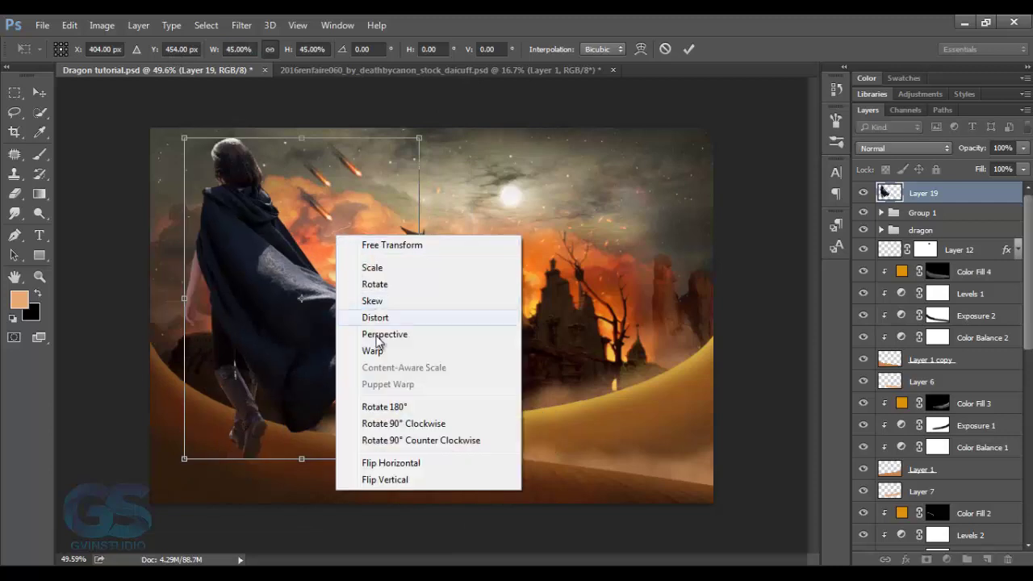
click(391, 463)
click(688, 48)
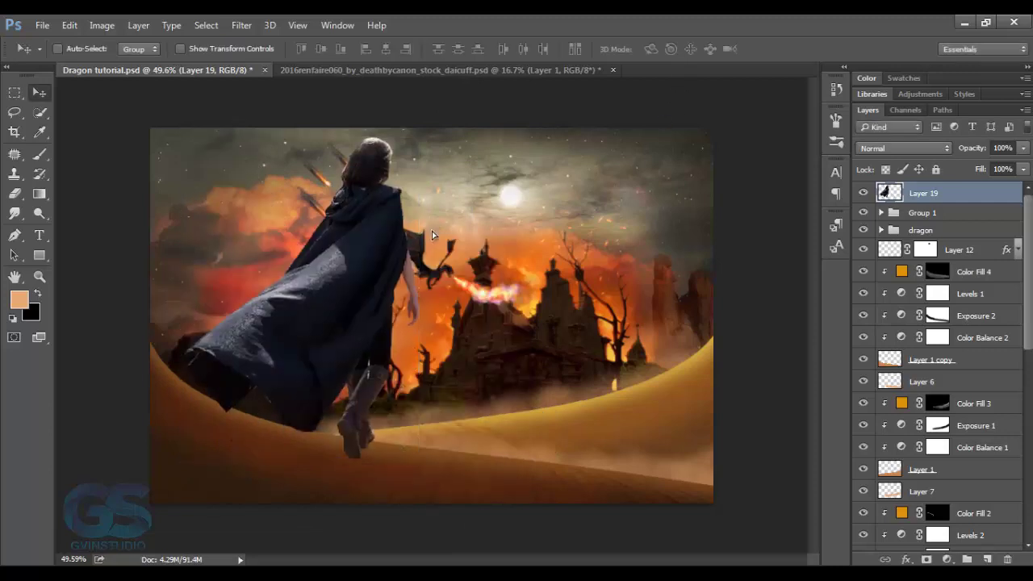
mouse_move(432, 235)
mouse_down()
mouse_move(389, 361)
mouse_move(387, 353)
mouse_up()
scroll(436, 383, down, 2)
scroll(438, 387, down, 1)
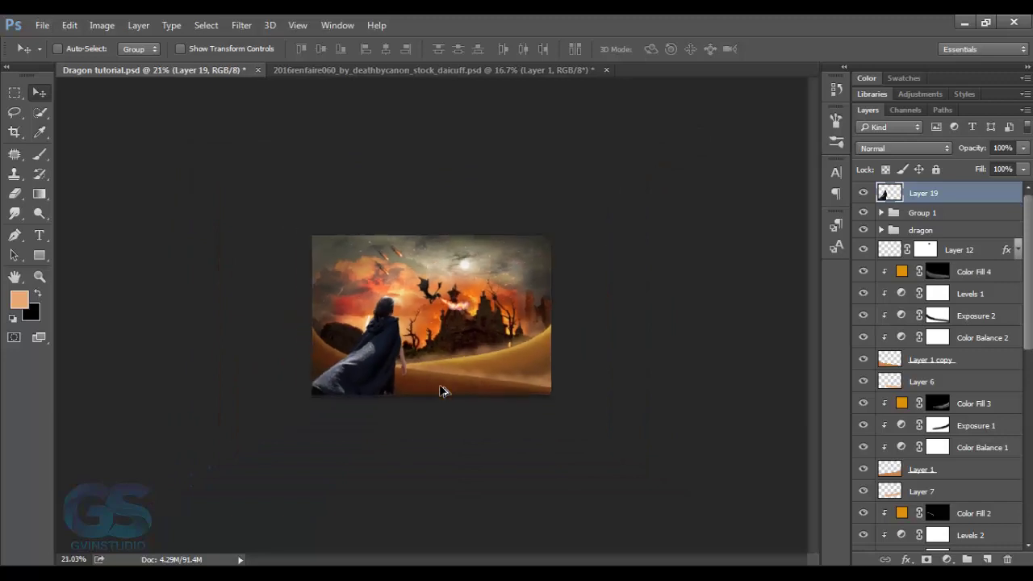
scroll(438, 389, up, 2)
scroll(441, 390, up, 1)
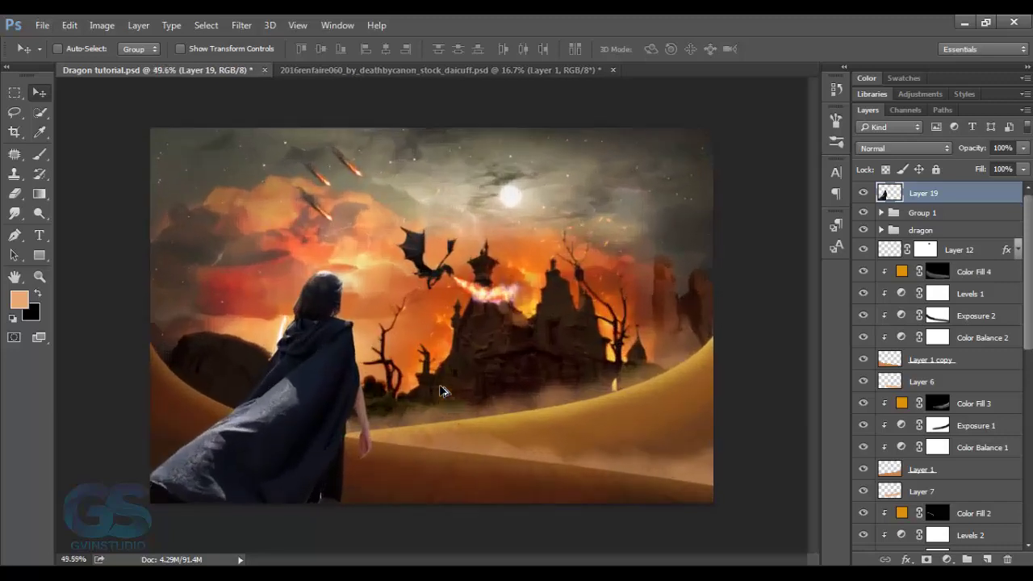
Add a Color Balance and a clipped Exposure adjustment at -3.36 above the cloaked figure.
click(946, 559)
click(928, 390)
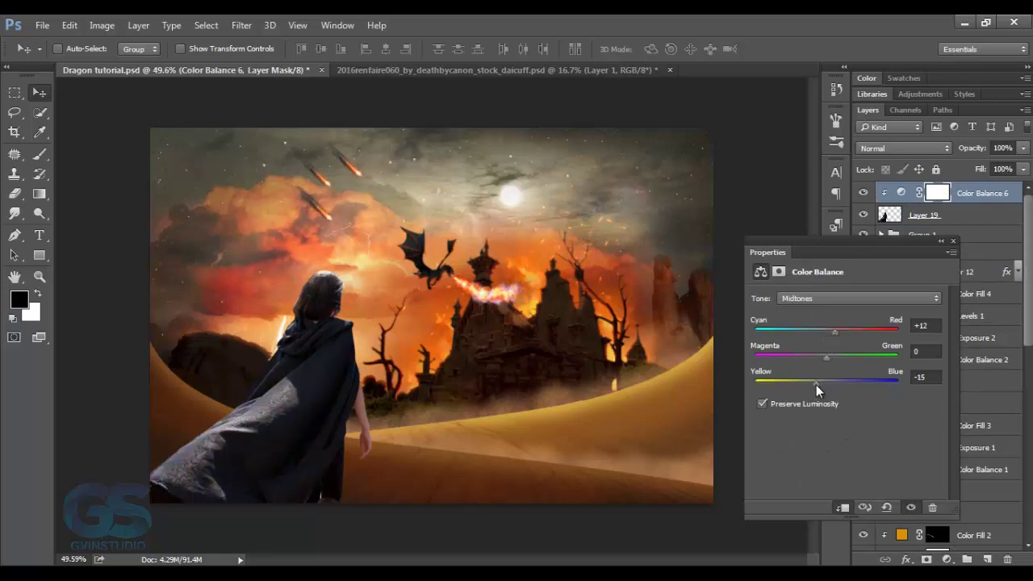
click(946, 559)
click(927, 337)
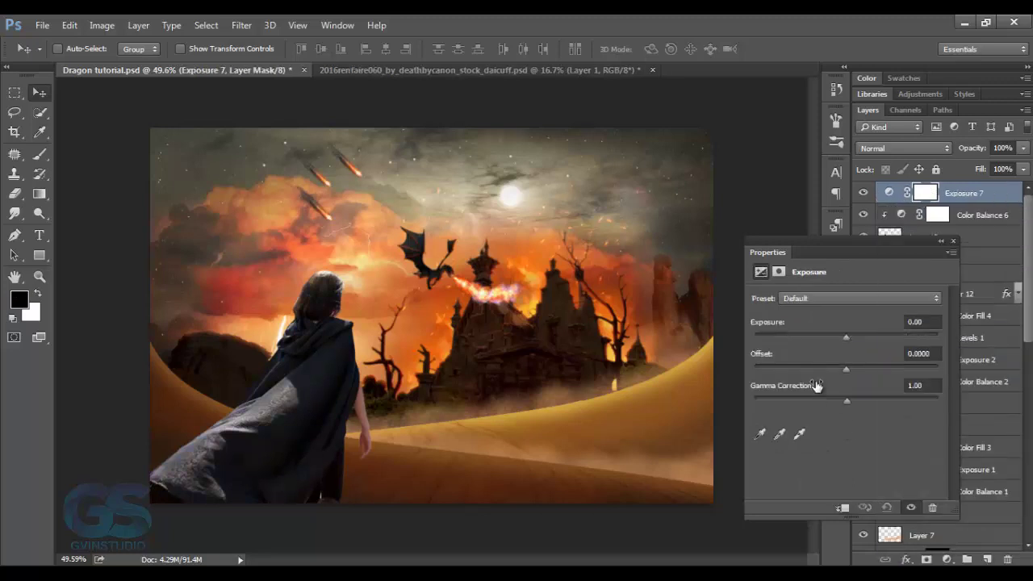
click(844, 508)
drag(844, 338, 799, 340)
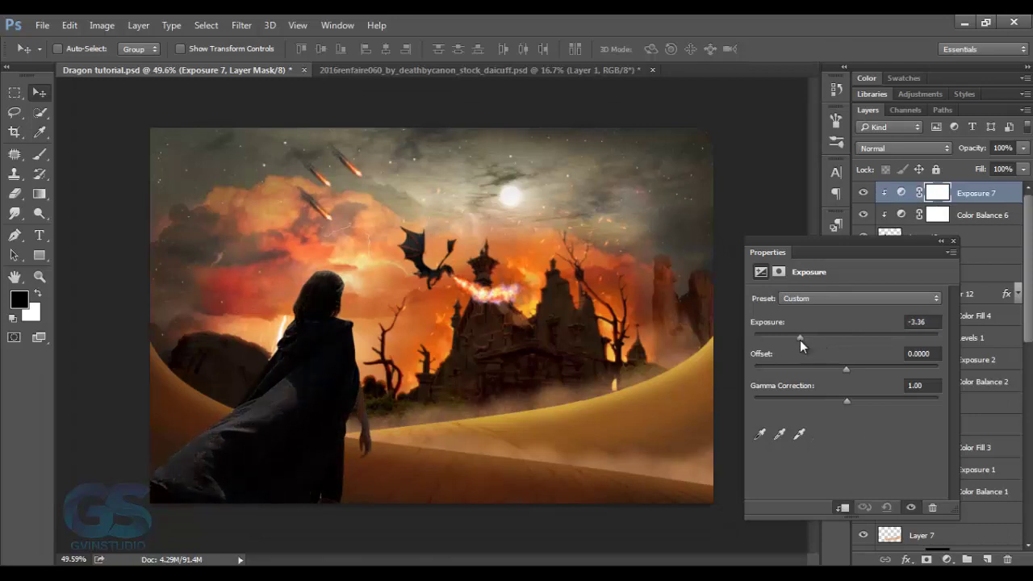
click(952, 244)
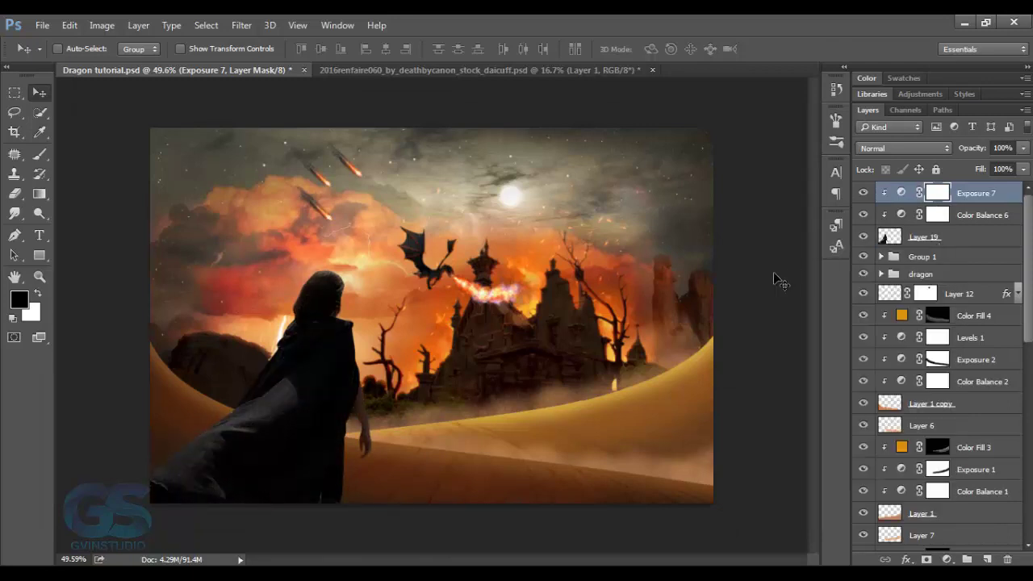
click(927, 238)
click(597, 71)
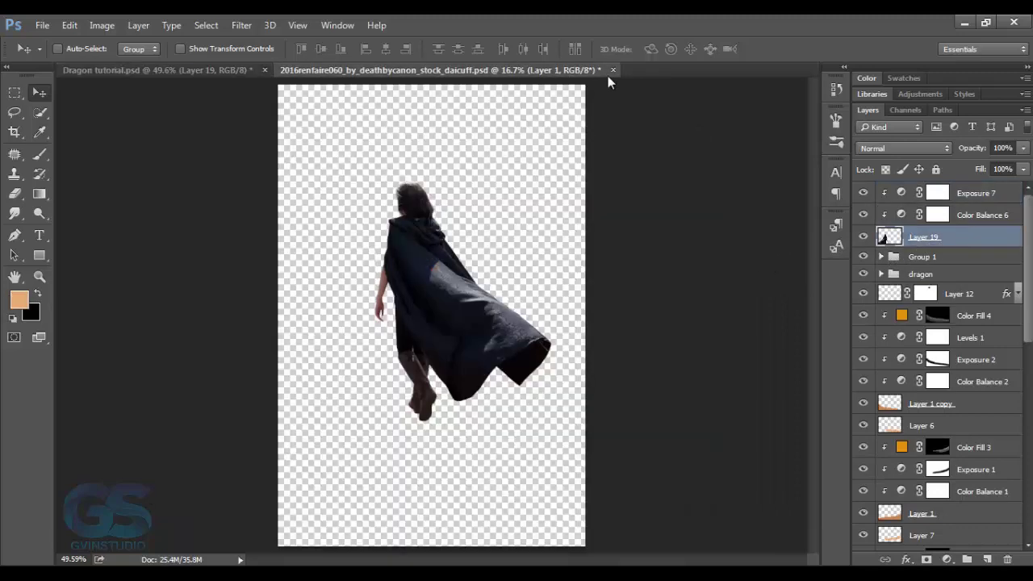
Close the cloak photo without saving and open tw6.psd from the Source folder.
click(538, 239)
click(42, 25)
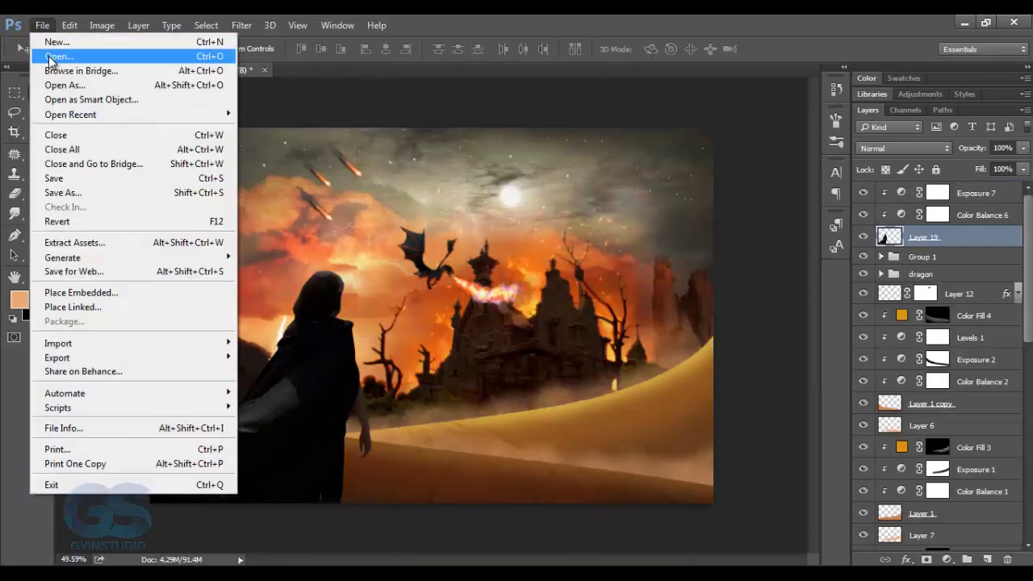
click(49, 59)
click(504, 286)
scroll(504, 286, down, 1)
scroll(504, 286, down, 1)
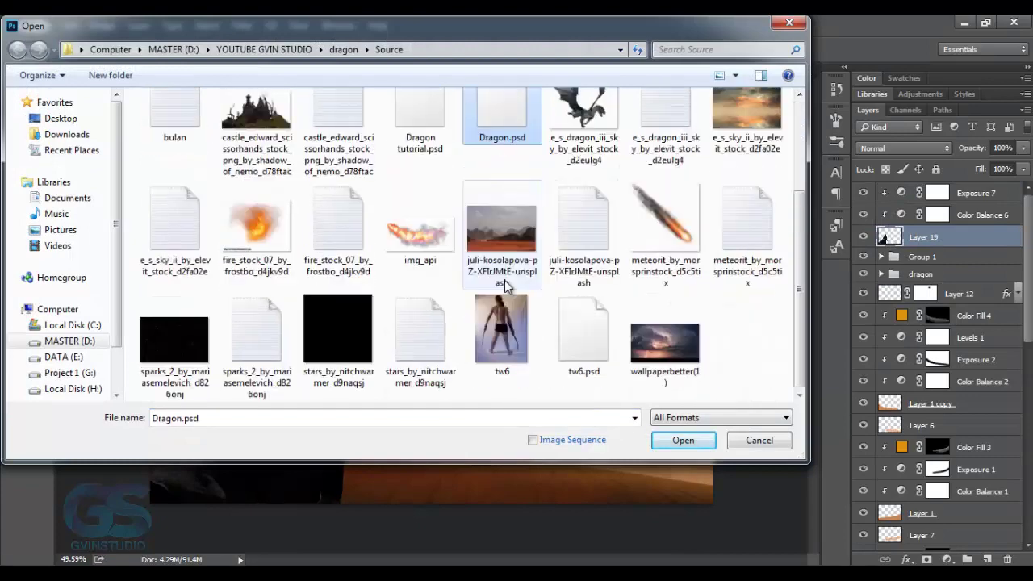
click(584, 331)
click(680, 442)
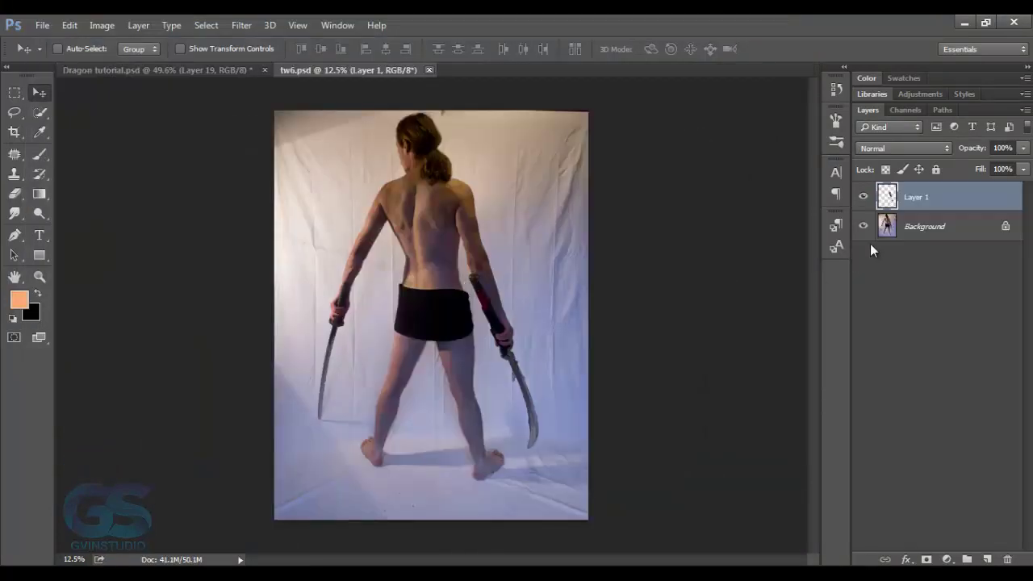
scroll(540, 379, up, 2)
Hide tw6's Background and drag the sword layer into Dragon tutorial above Layer 19.
click(862, 227)
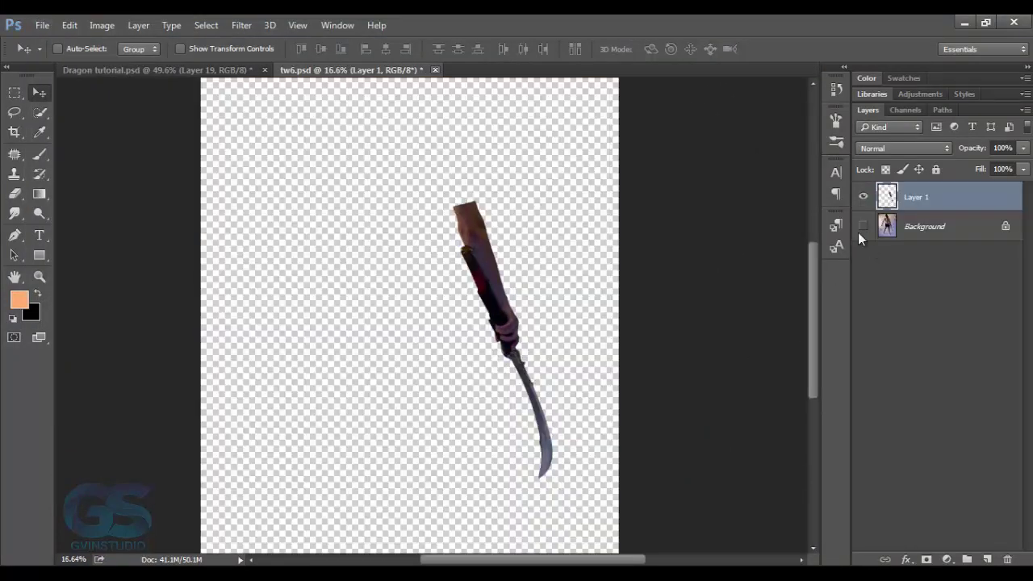
click(862, 225)
mouse_move(525, 323)
mouse_down()
mouse_move(300, 198)
mouse_move(323, 255)
mouse_up()
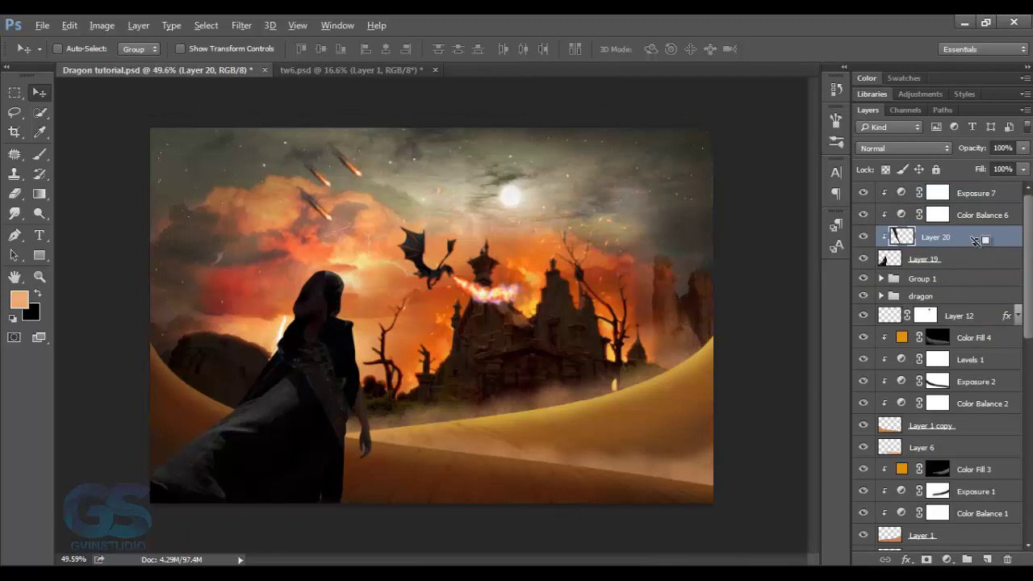
drag(975, 240, 868, 223)
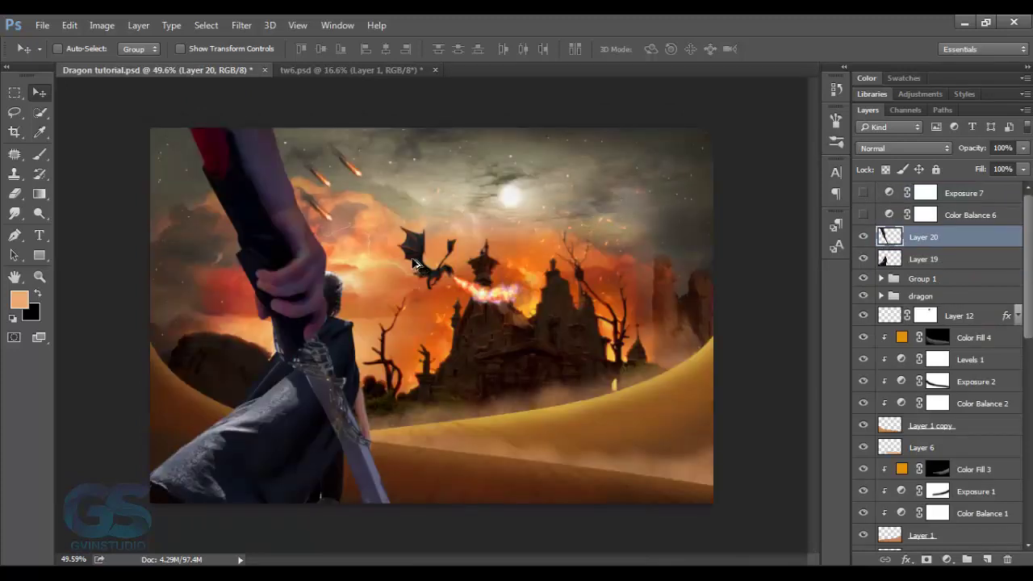
drag(394, 255, 499, 344)
Scale the sword to 19% and tilt it about 6.5° into the figure's hand.
key(ctrl+t)
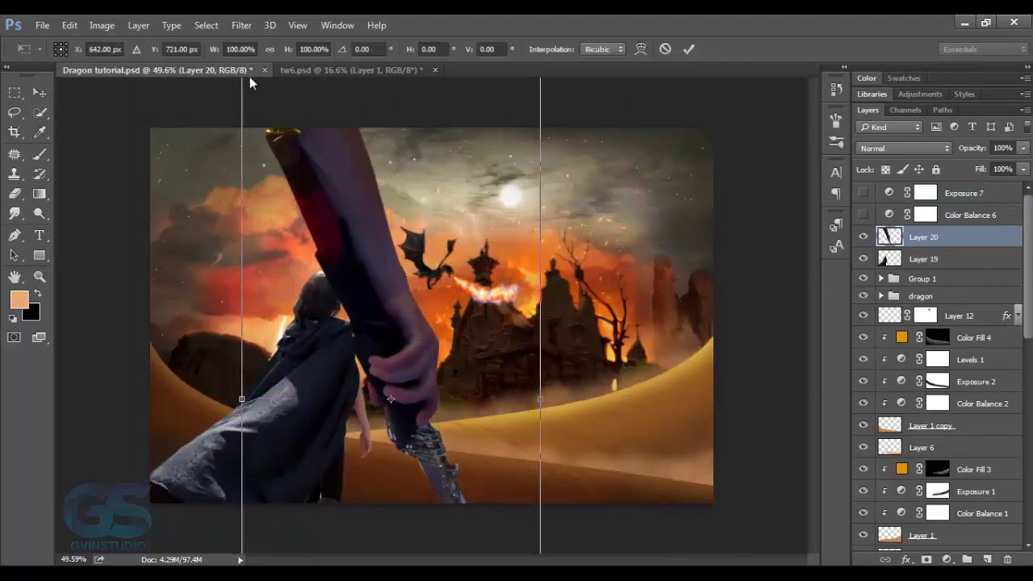
drag(216, 49, 158, 49)
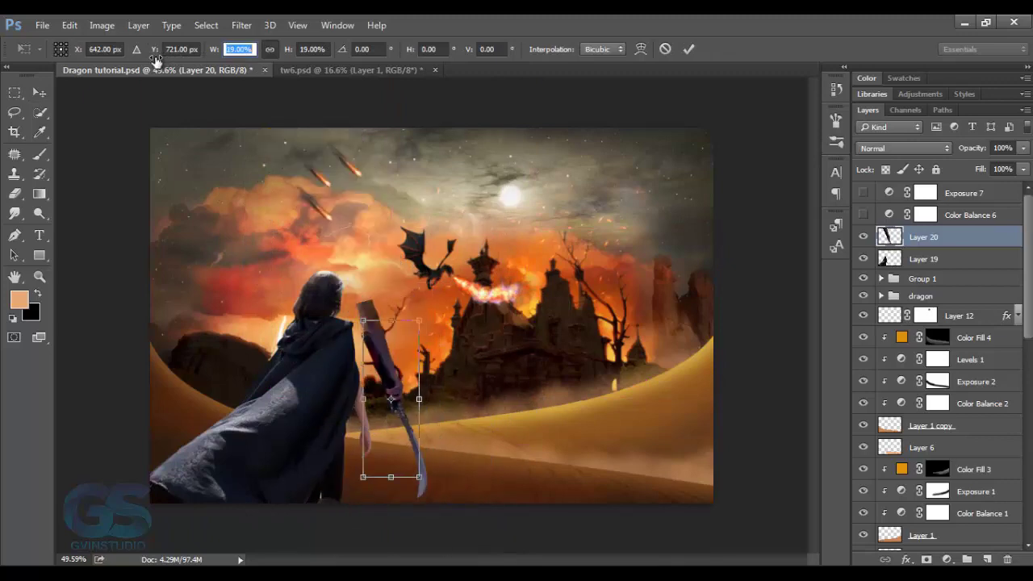
drag(393, 342, 367, 382)
scroll(379, 427, up, 3)
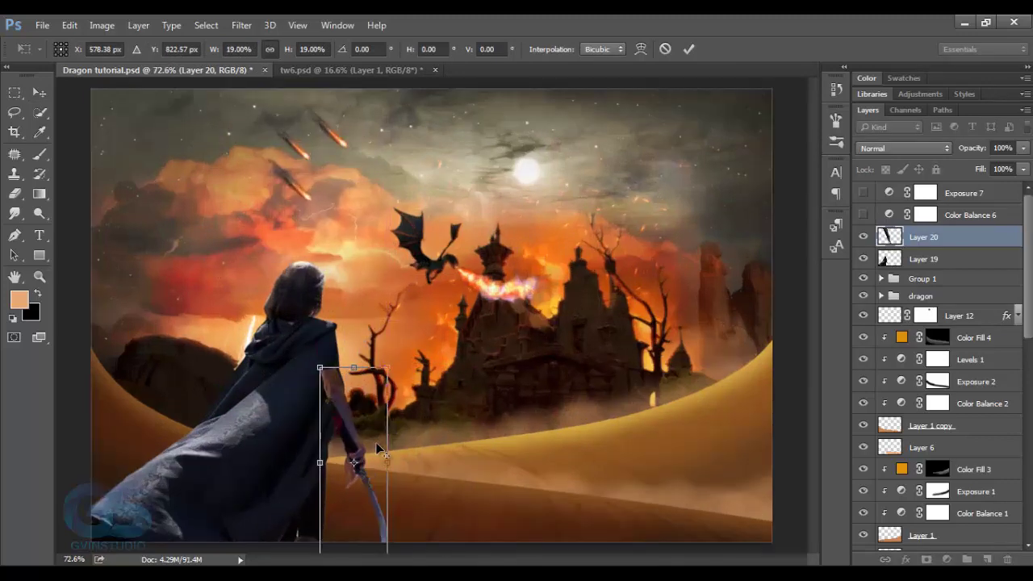
scroll(377, 449, up, 2)
key(alt+space)
key(Escape)
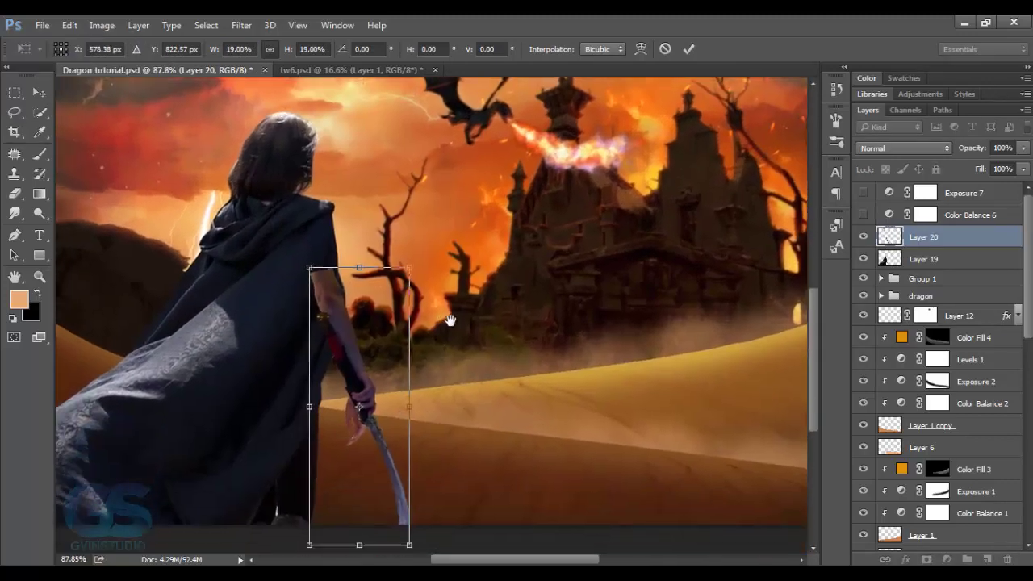
drag(422, 424, 452, 317)
mouse_move(416, 270)
mouse_down()
mouse_move(407, 260)
mouse_move(464, 232)
mouse_move(399, 289)
mouse_up()
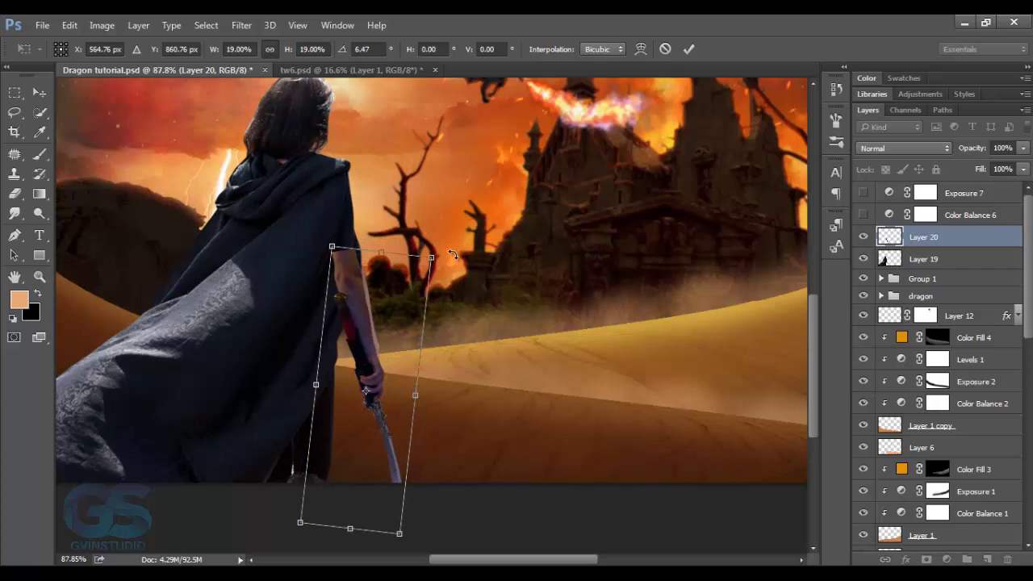
click(688, 48)
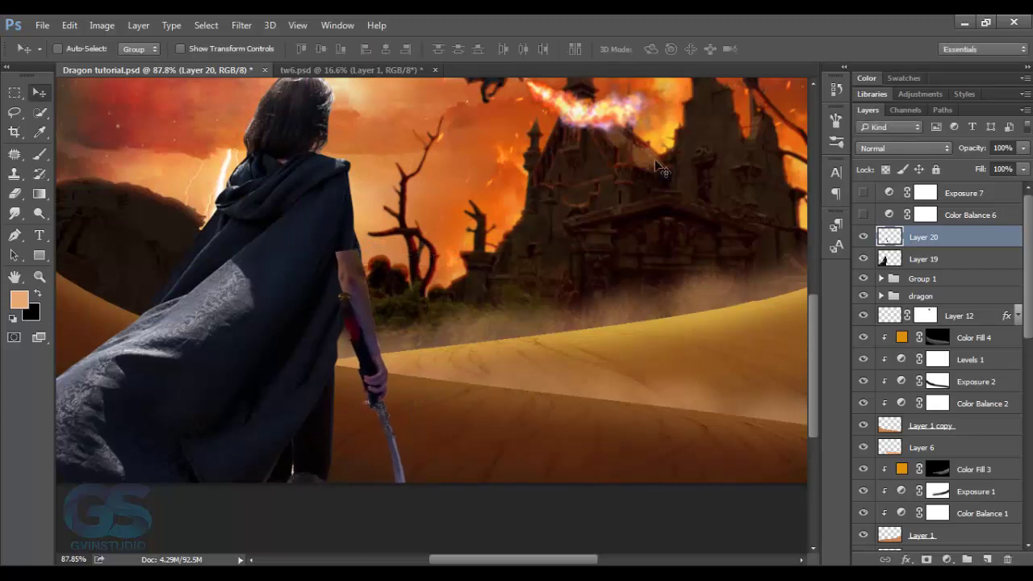
Add a Brightness/Contrast 31 adjustment, merge the sword layer into it, and hide it.
click(946, 559)
click(928, 284)
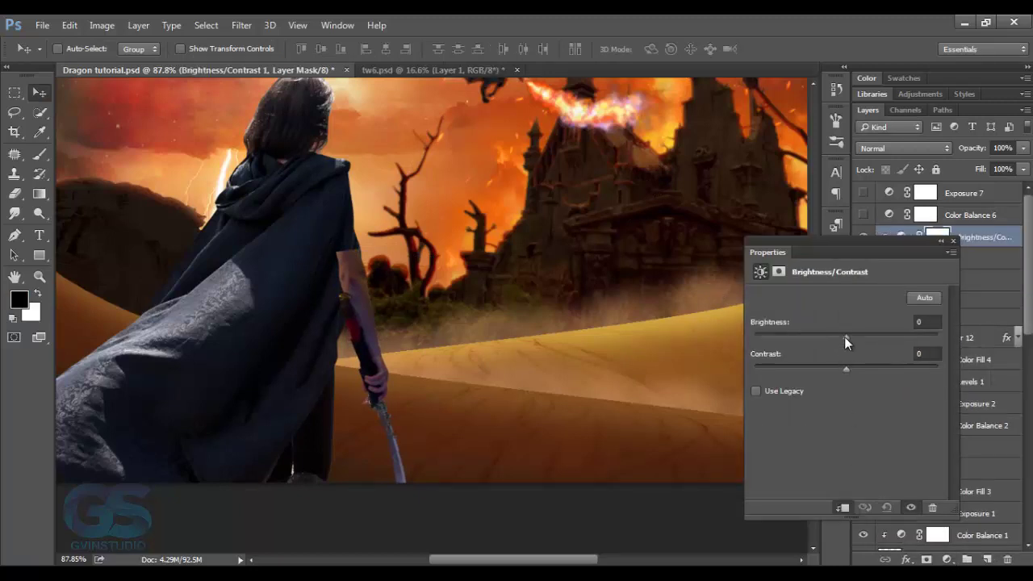
click(952, 241)
shift+click(960, 258)
key(ctrl+e)
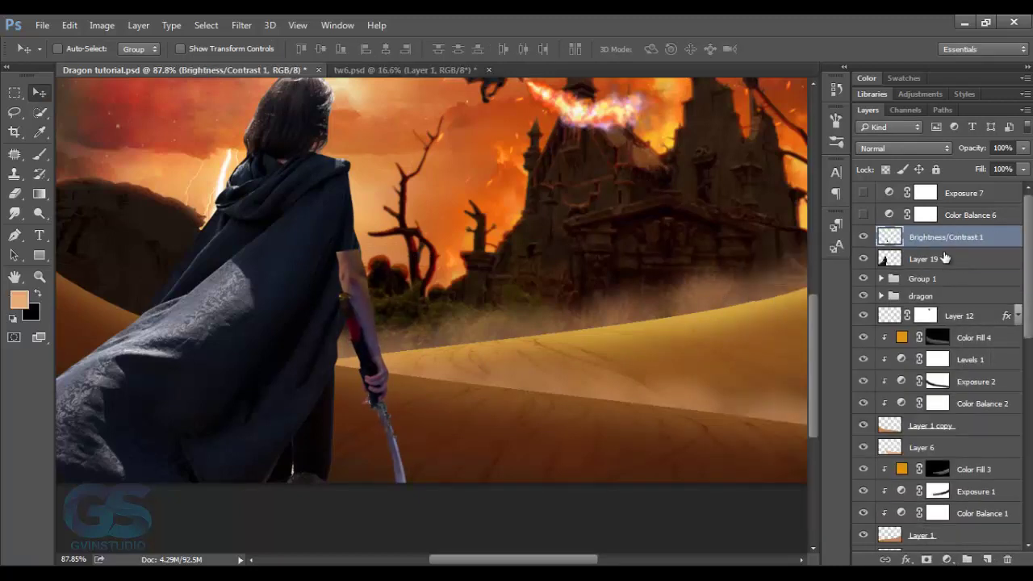
click(863, 237)
Add a layer mask to Layer 19 and set up a small soft black brush.
click(920, 259)
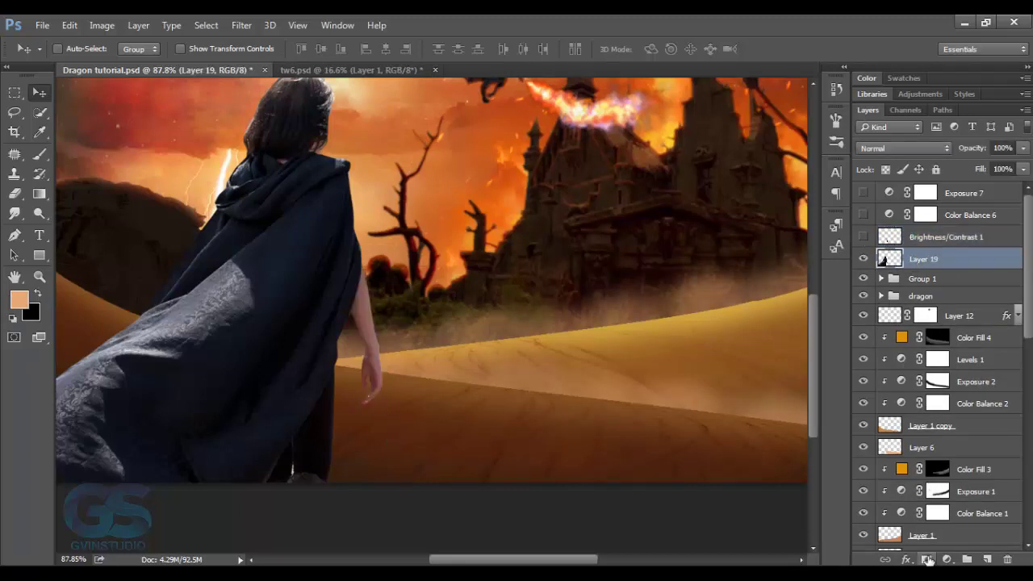
click(927, 560)
key(d)
key(b)
right_click(393, 252)
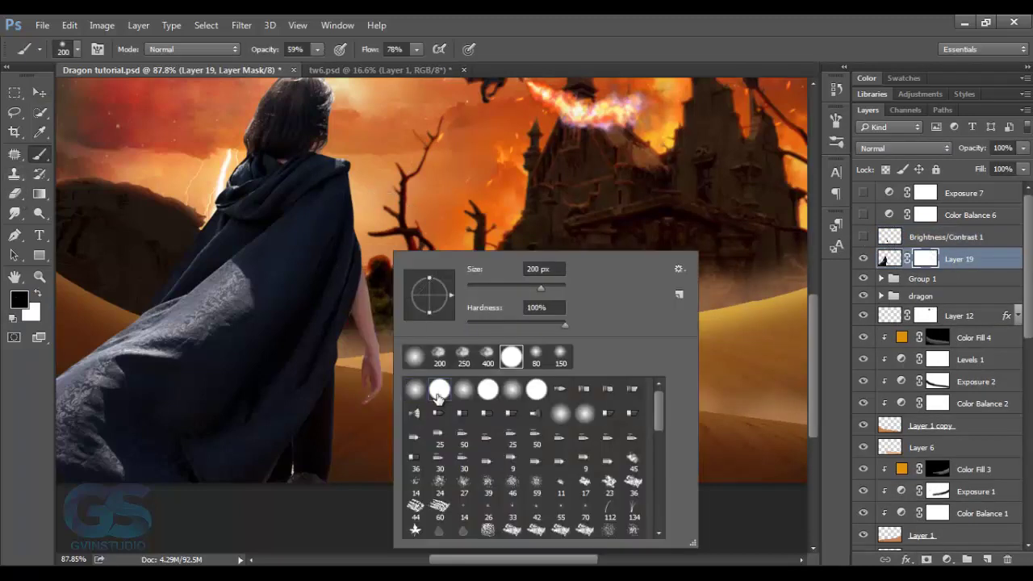
click(698, 23)
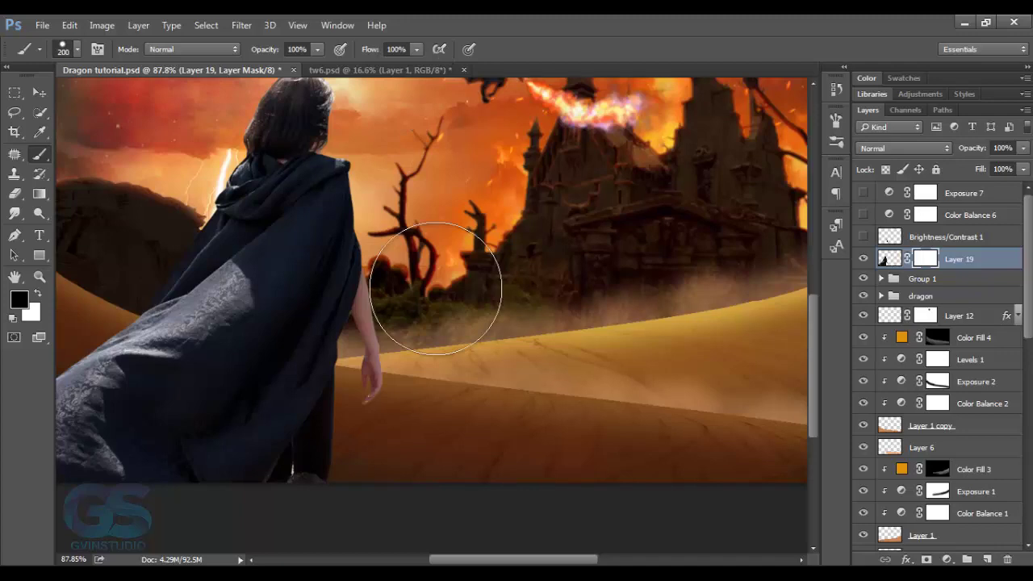
key(bracketleft)
key(bracketleft)
key(bracketleft)
Paint black on Layer 19's mask to hide the figure's original bare arm.
scroll(359, 299, up, 5)
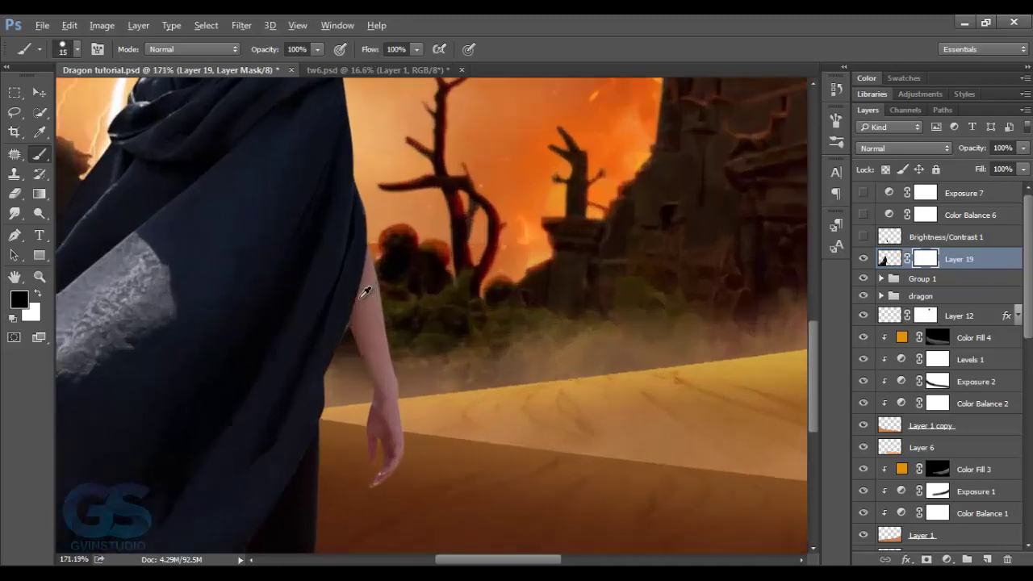
scroll(365, 292, up, 5)
mouse_move(388, 188)
mouse_down()
mouse_move(347, 369)
mouse_move(356, 412)
mouse_move(397, 258)
mouse_move(371, 420)
mouse_move(345, 369)
mouse_up()
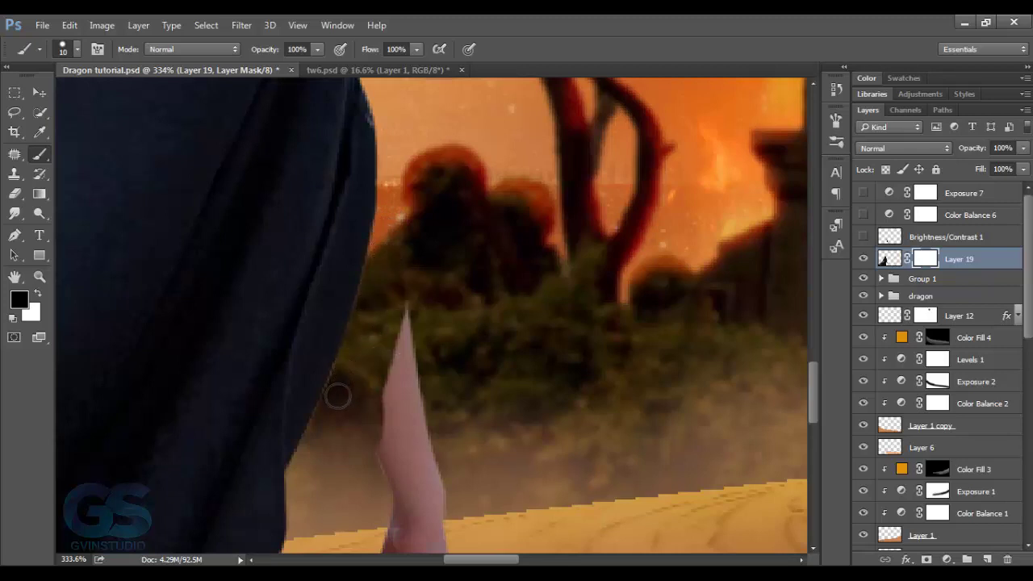
mouse_move(406, 326)
mouse_down()
mouse_move(414, 392)
mouse_move(394, 402)
mouse_up()
scroll(420, 380, down, 3)
mouse_move(408, 436)
mouse_down()
mouse_move(404, 519)
mouse_move(419, 536)
mouse_up()
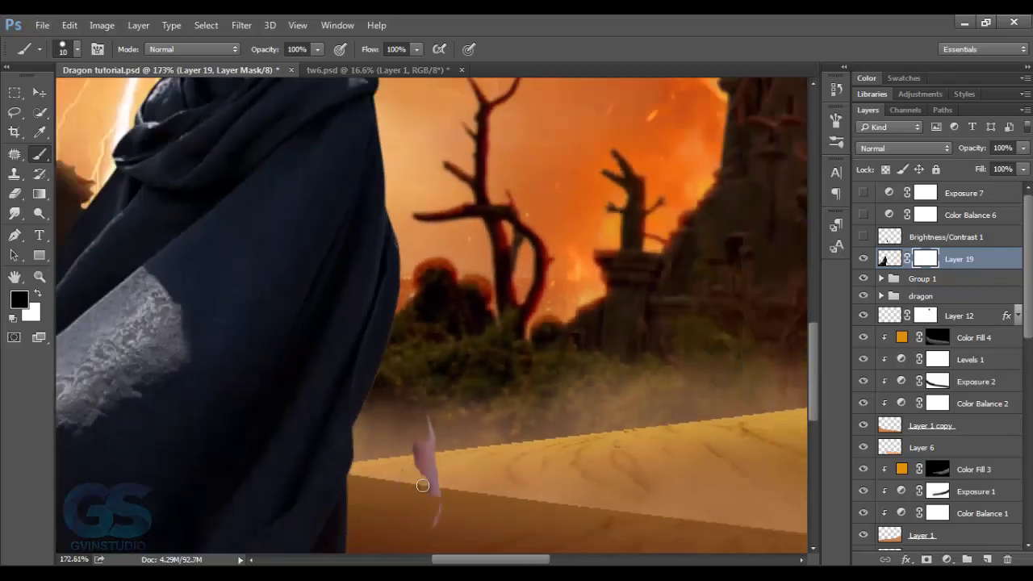
drag(422, 485, 420, 417)
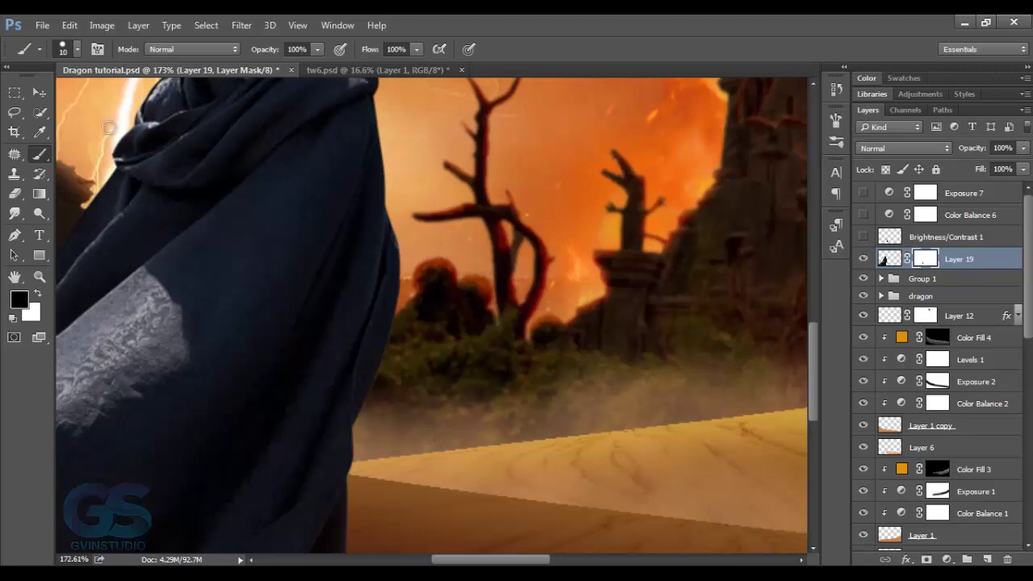
key(v)
scroll(473, 328, down, 1)
scroll(473, 328, down, 2)
scroll(476, 327, down, 3)
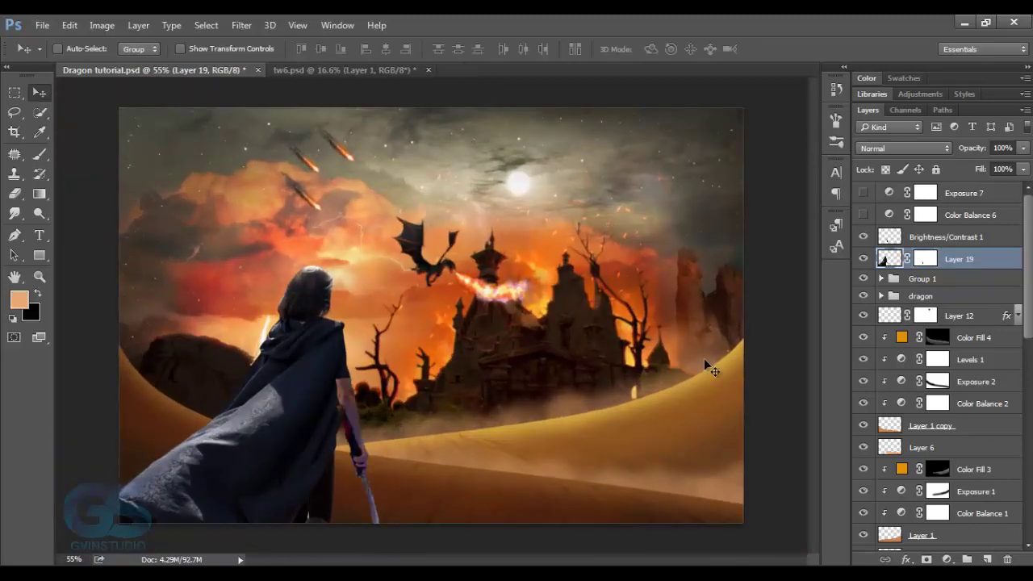
Move Brightness/Contrast 1 below Layer 19 and merge the two layers.
drag(944, 236, 952, 269)
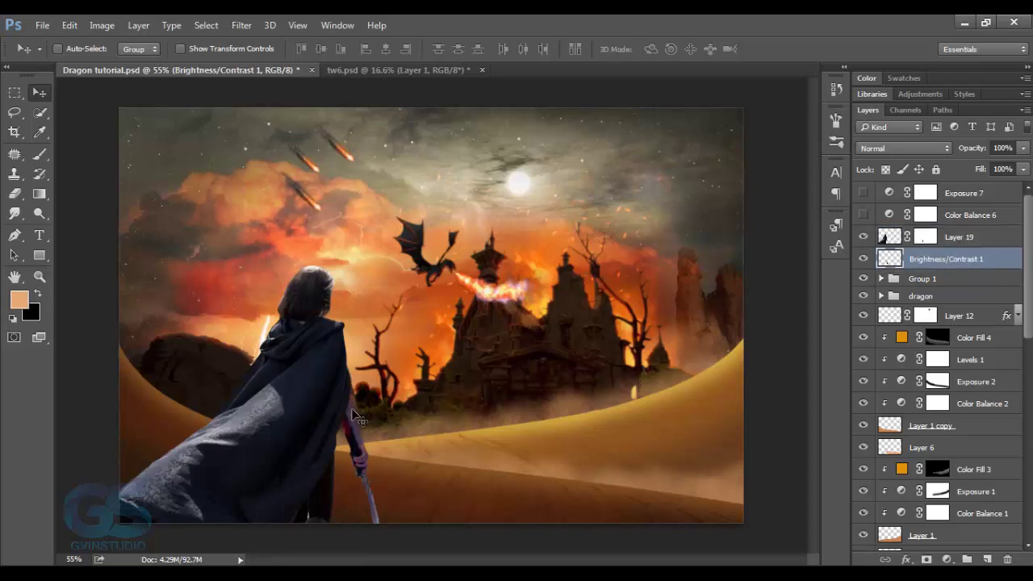
shift+click(952, 239)
right_click(954, 241)
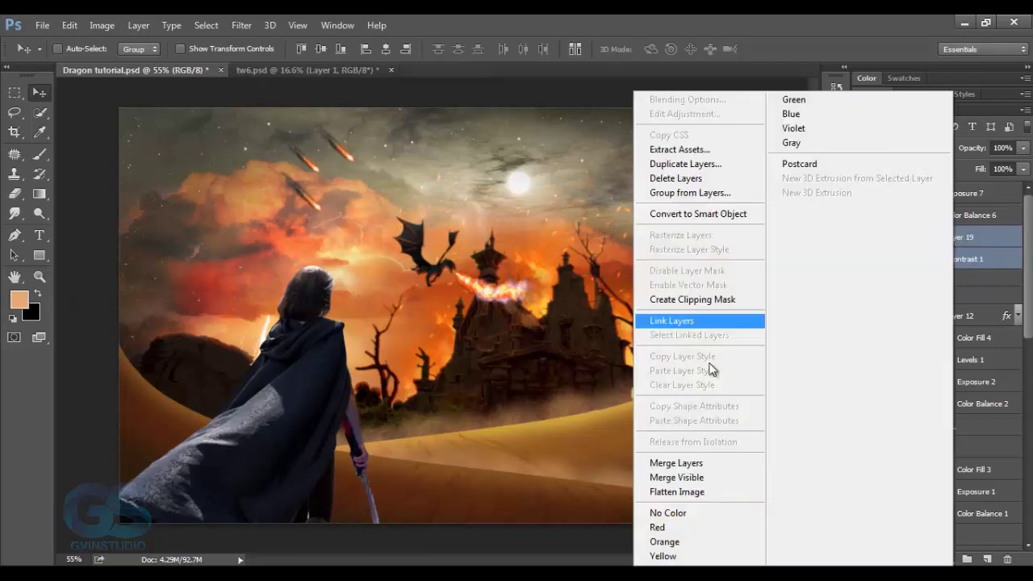
click(702, 463)
Turn on Color Balance 6 and Exposure 7 and clip each to the layer below.
click(965, 215)
click(863, 214)
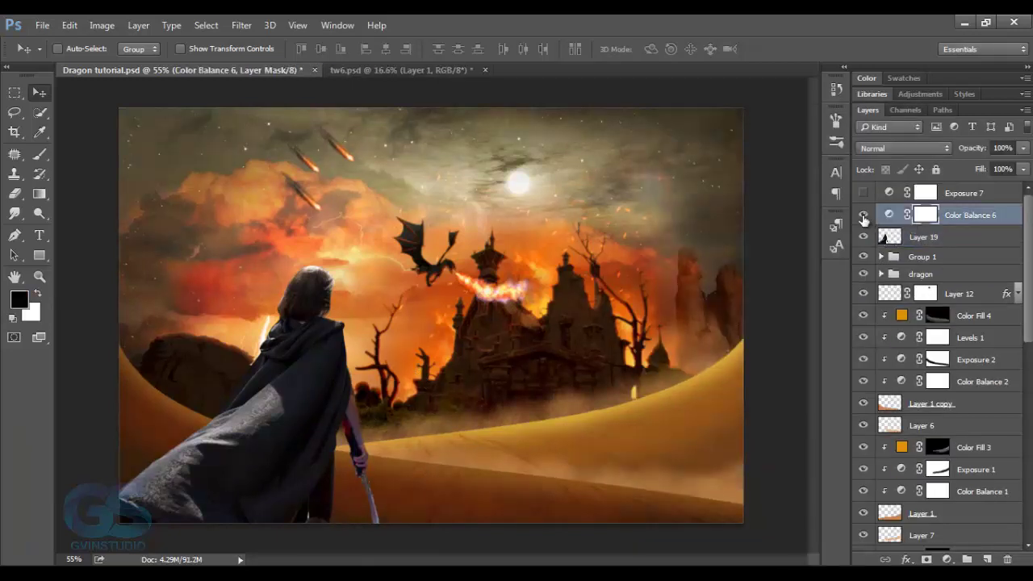
alt+click(959, 227)
click(960, 198)
click(863, 193)
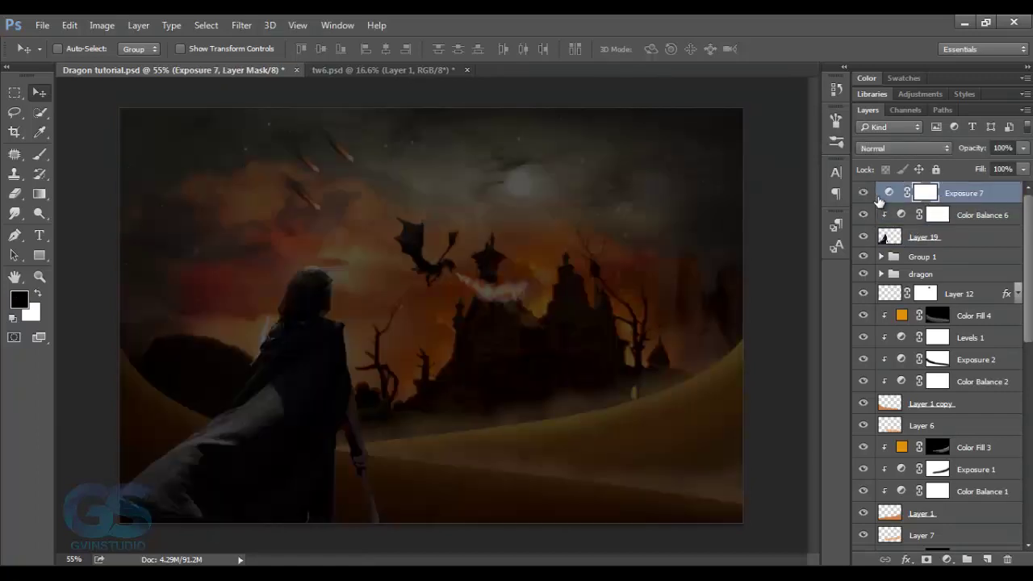
alt+click(952, 203)
Select Layer 19 with its two adjustments, then target Exposure 7 at the top.
scroll(573, 373, down, 2)
scroll(573, 374, down, 2)
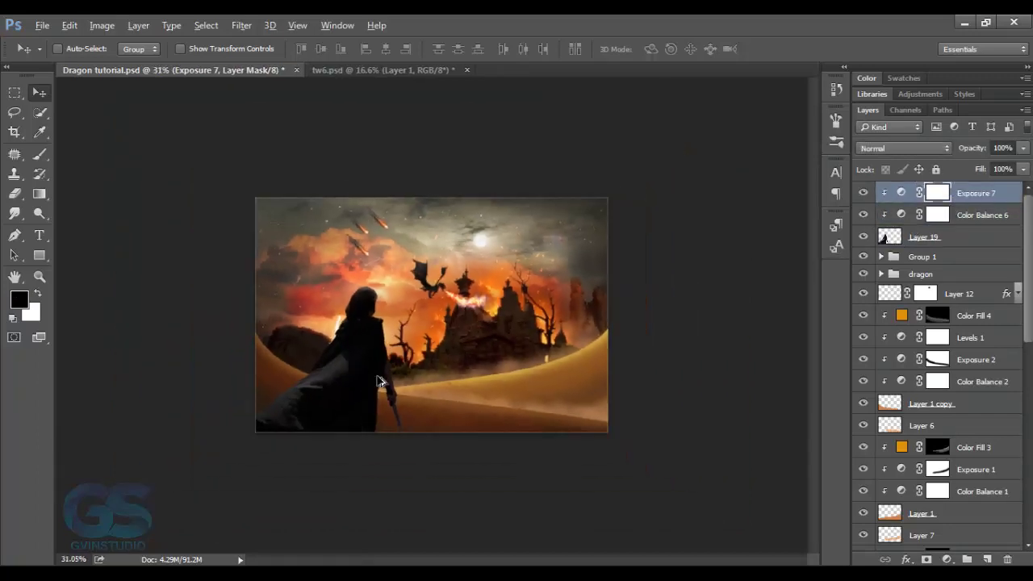
scroll(386, 373, up, 2)
scroll(386, 374, up, 1)
scroll(385, 373, down, 1)
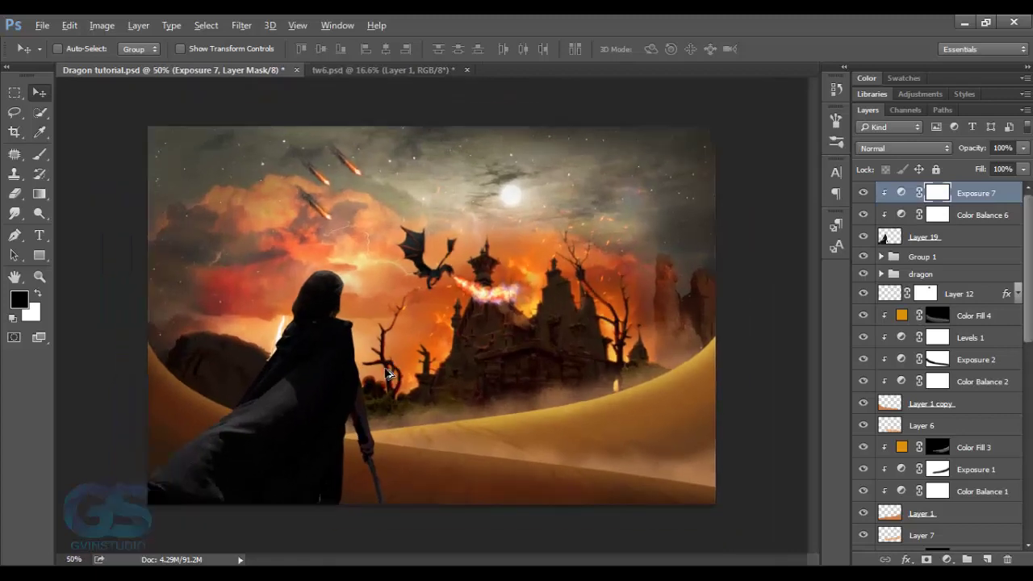
scroll(385, 374, down, 1)
shift+click(940, 240)
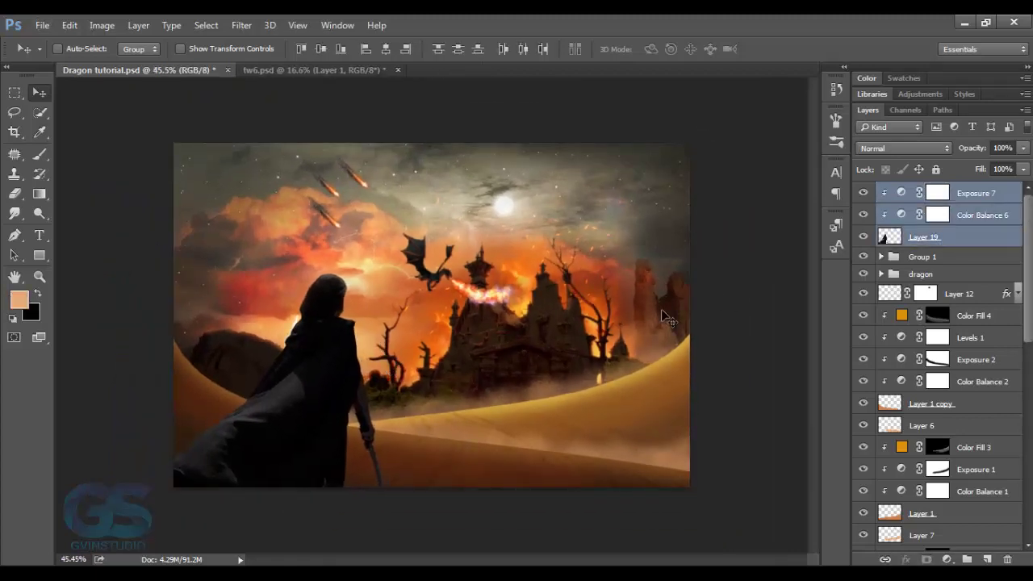
scroll(634, 335, down, 1)
scroll(395, 338, up, 2)
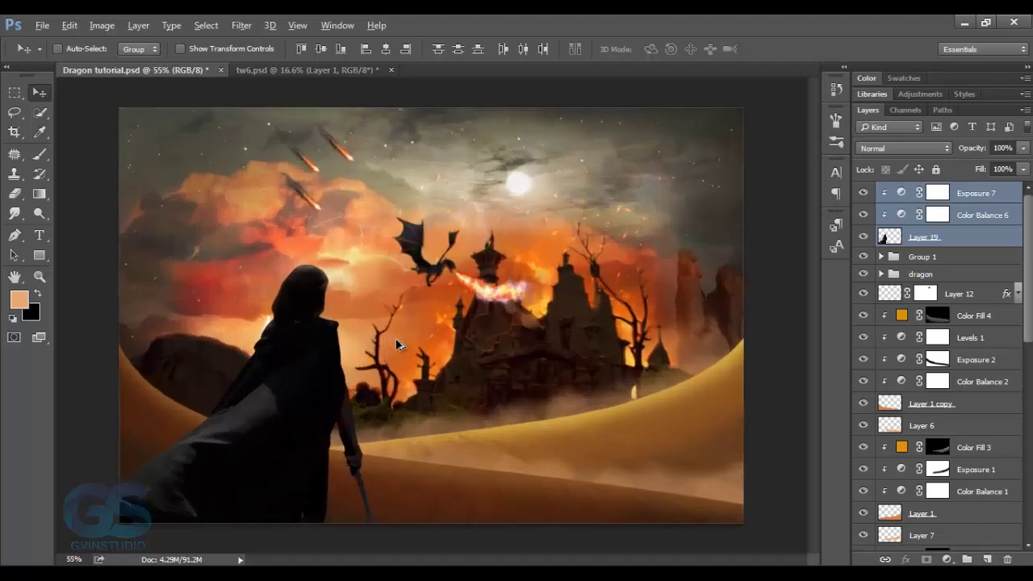
scroll(395, 338, up, 1)
scroll(396, 339, up, 1)
scroll(419, 342, up, 1)
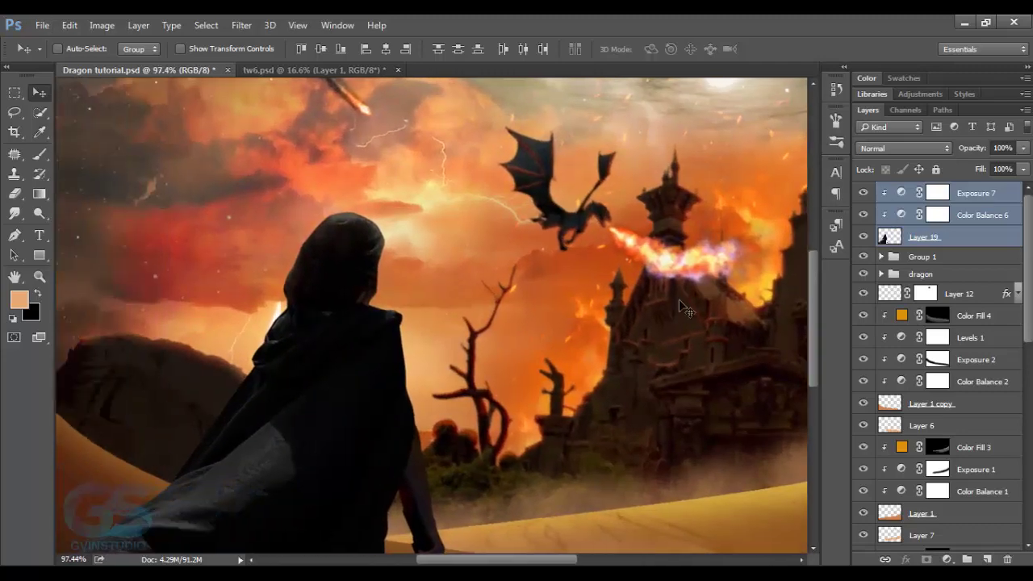
click(940, 193)
Add an orange (e1920a) Solid Color fill in Color Dodge mode, clipped to the figure's stack.
click(947, 559)
click(871, 231)
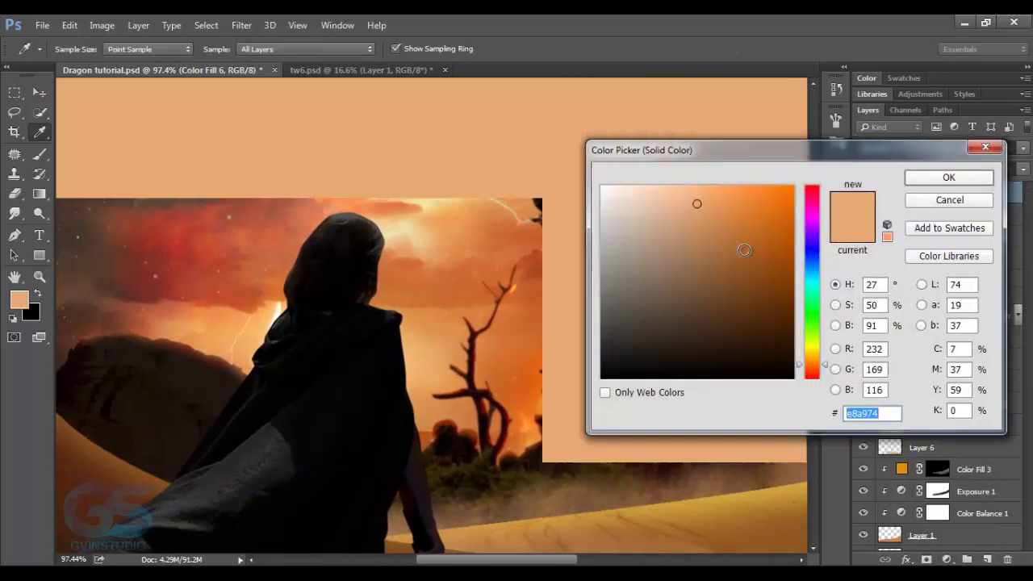
key(BackSpace)
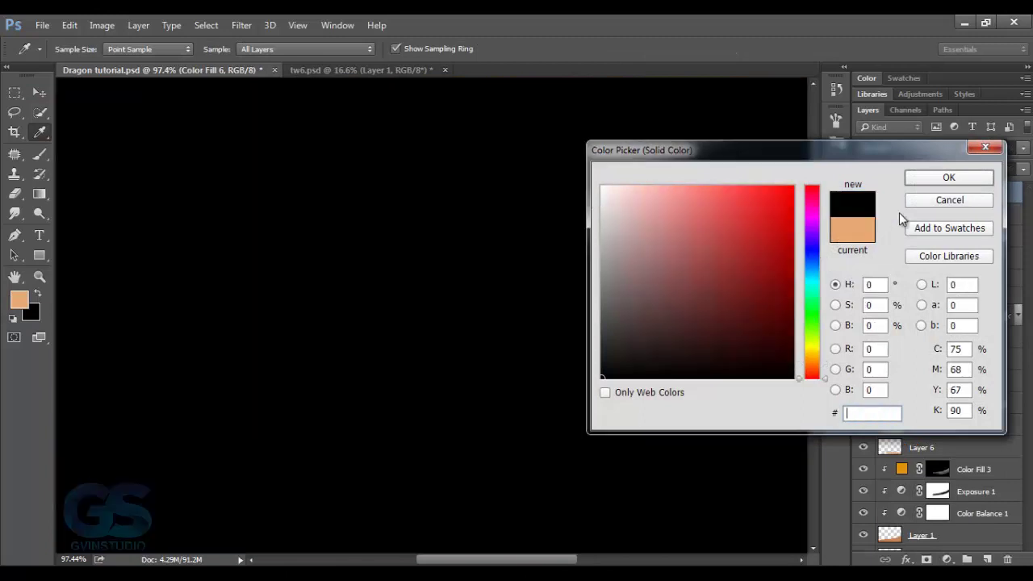
text(e1920a)
click(923, 180)
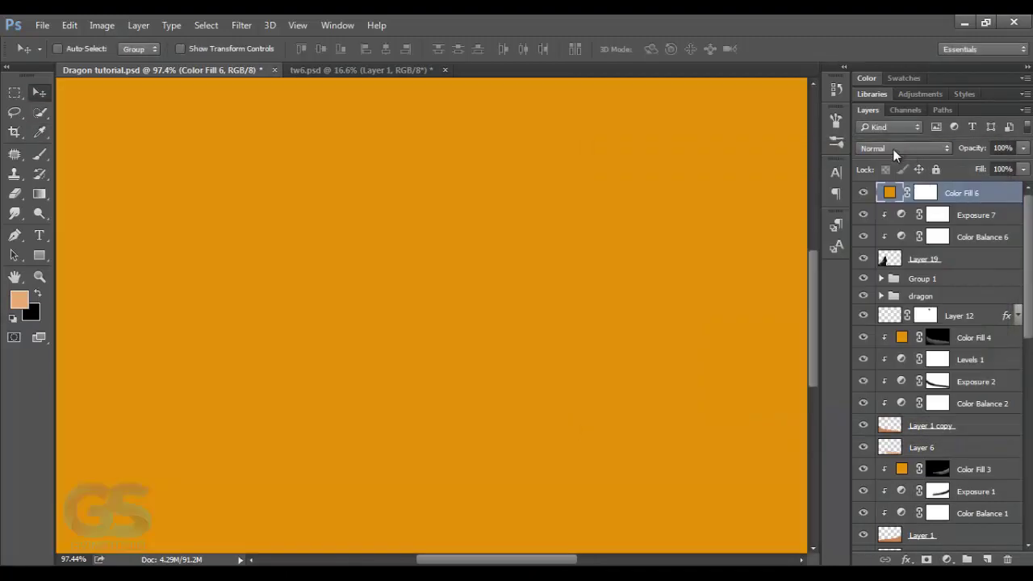
click(893, 149)
click(884, 257)
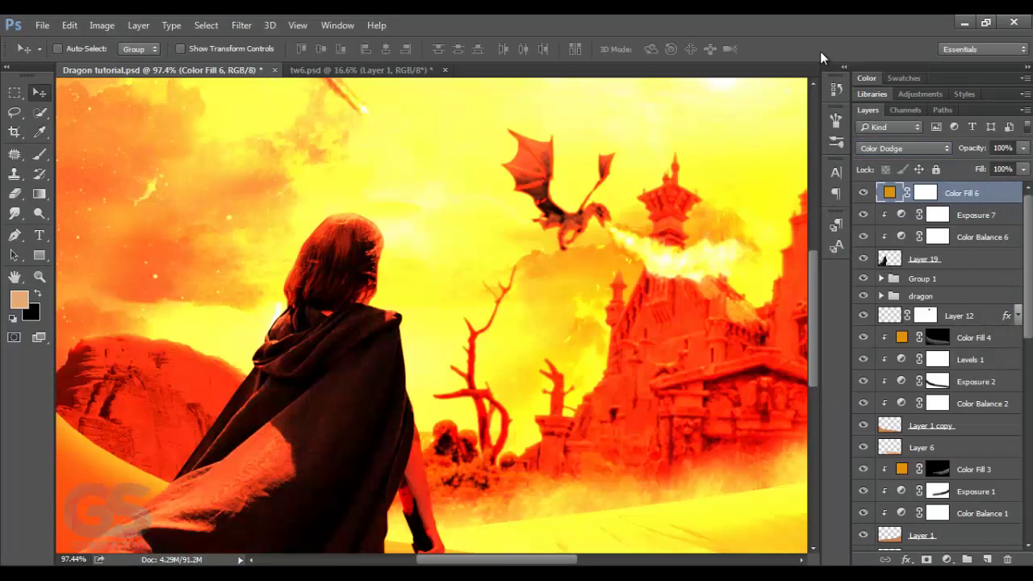
alt+click(936, 203)
click(936, 198)
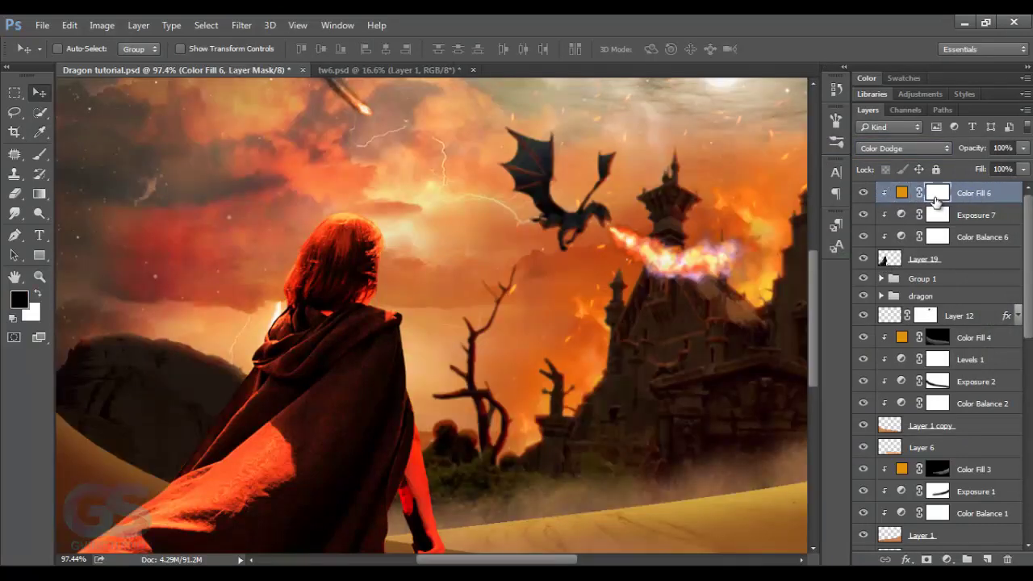
Invert the Color Fill 6 mask and set a white 40 px brush at 68% opacity, 84% flow.
key(ctrl+i)
key(b)
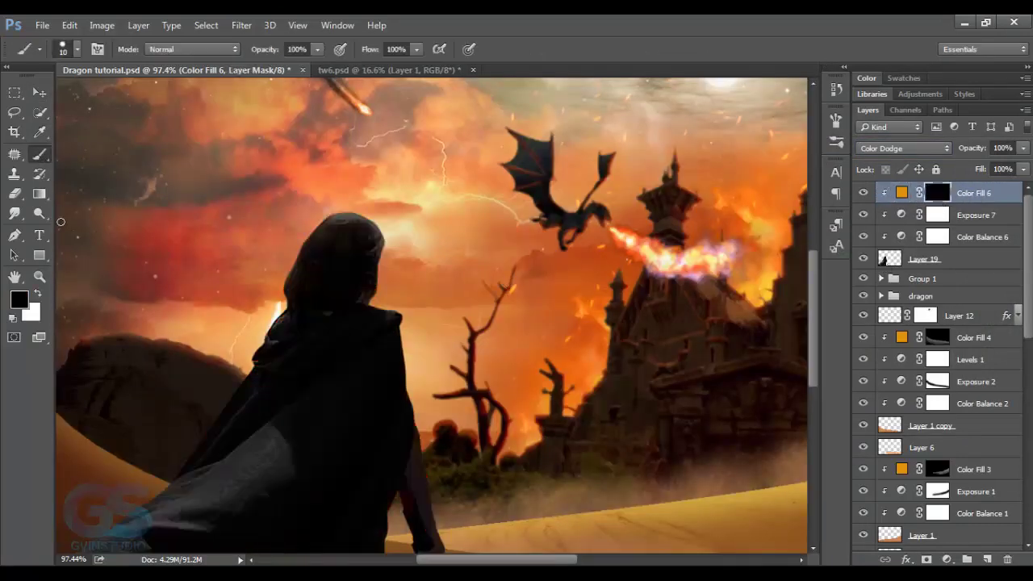
click(37, 294)
drag(263, 50, 234, 49)
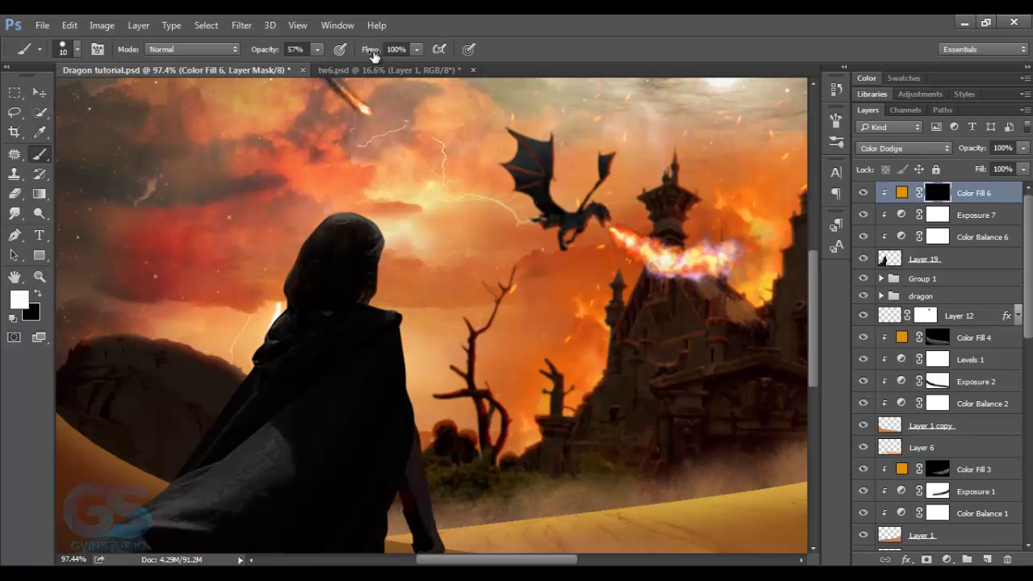
drag(379, 49, 360, 49)
key(bracketright)
key(bracketright)
key(bracketright)
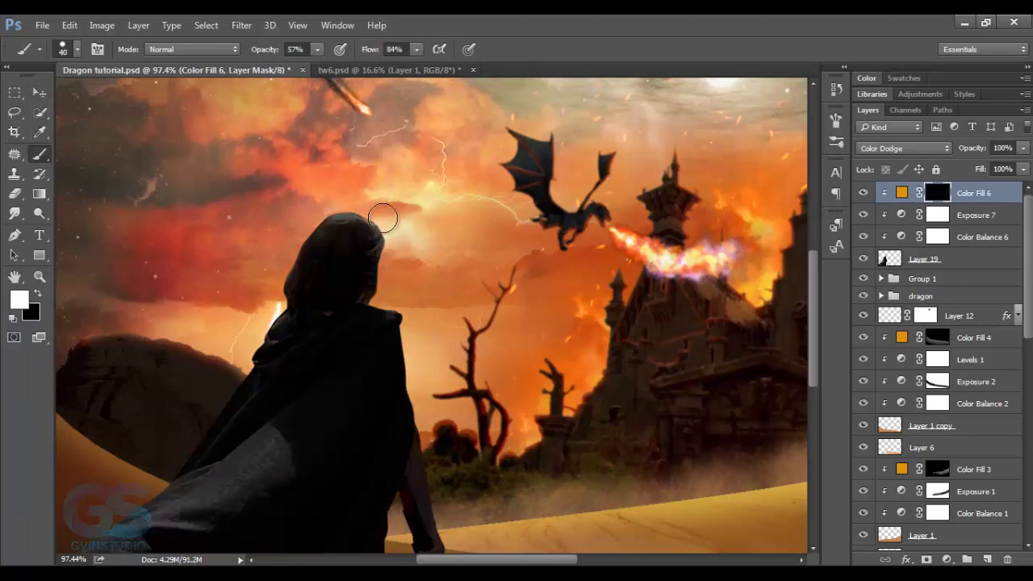
right_click(389, 235)
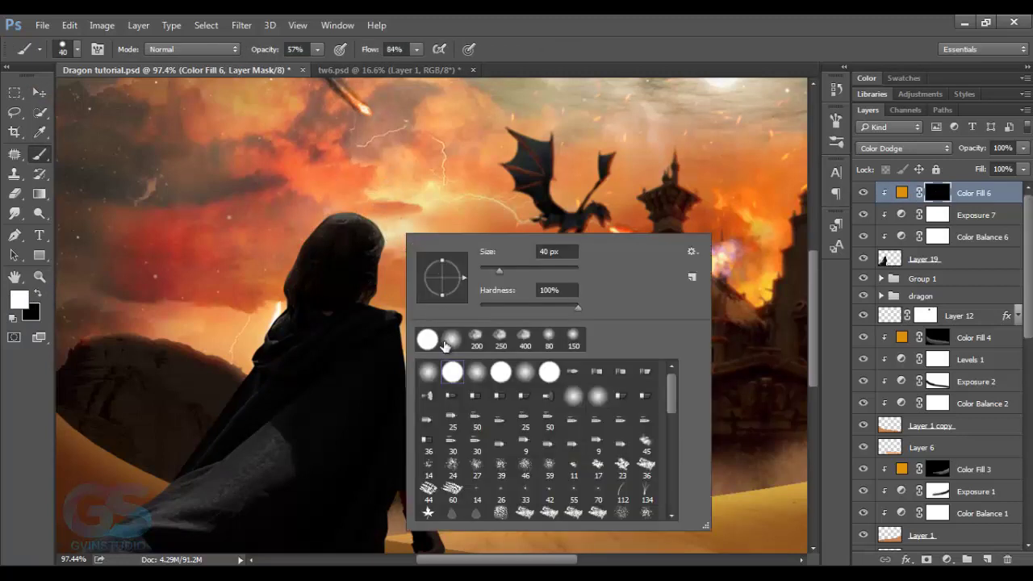
click(643, 32)
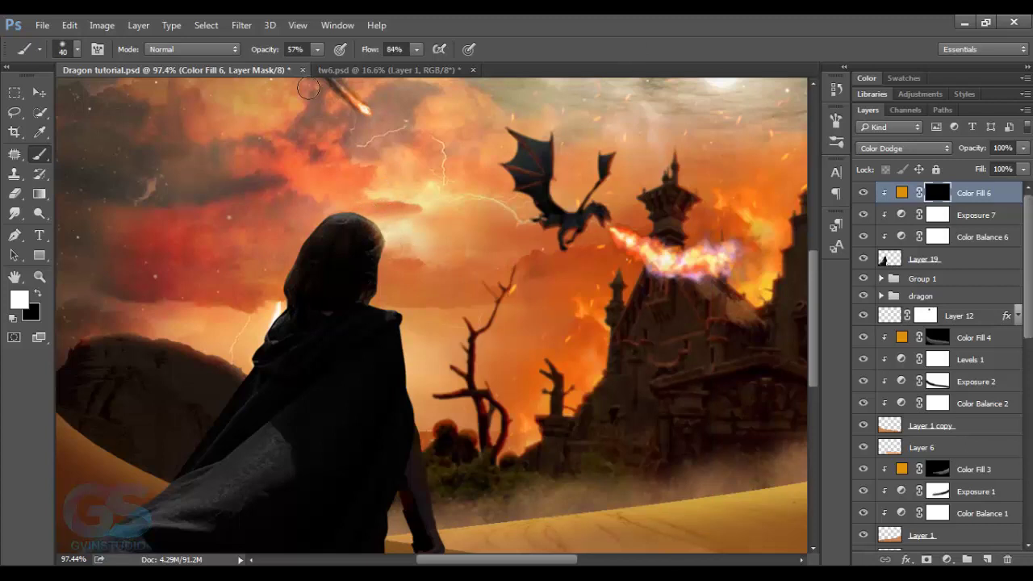
drag(263, 50, 272, 49)
Paint firelight onto the mask along the hood, hair and cloak's right edge.
drag(391, 237, 385, 277)
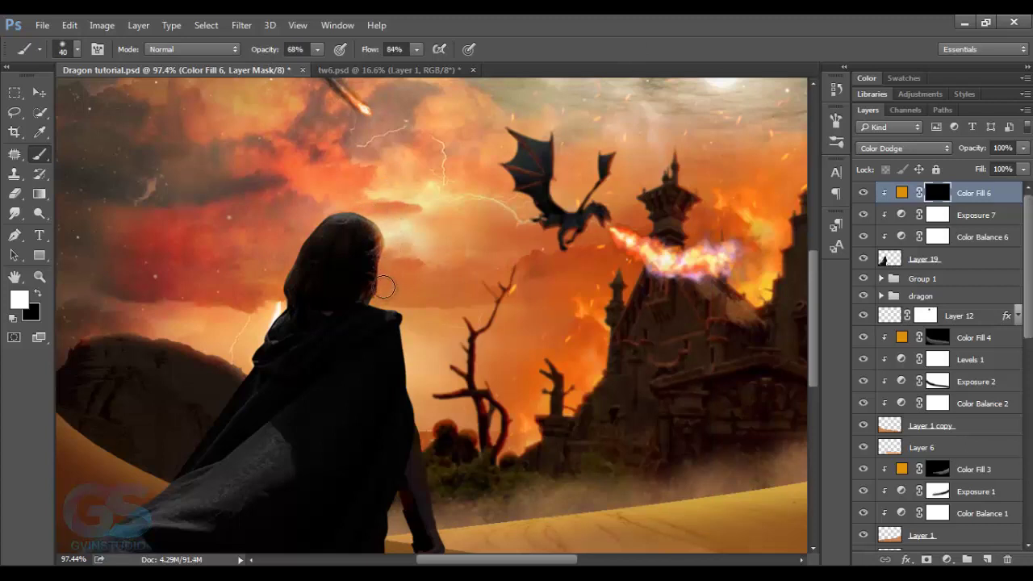
drag(387, 233, 317, 213)
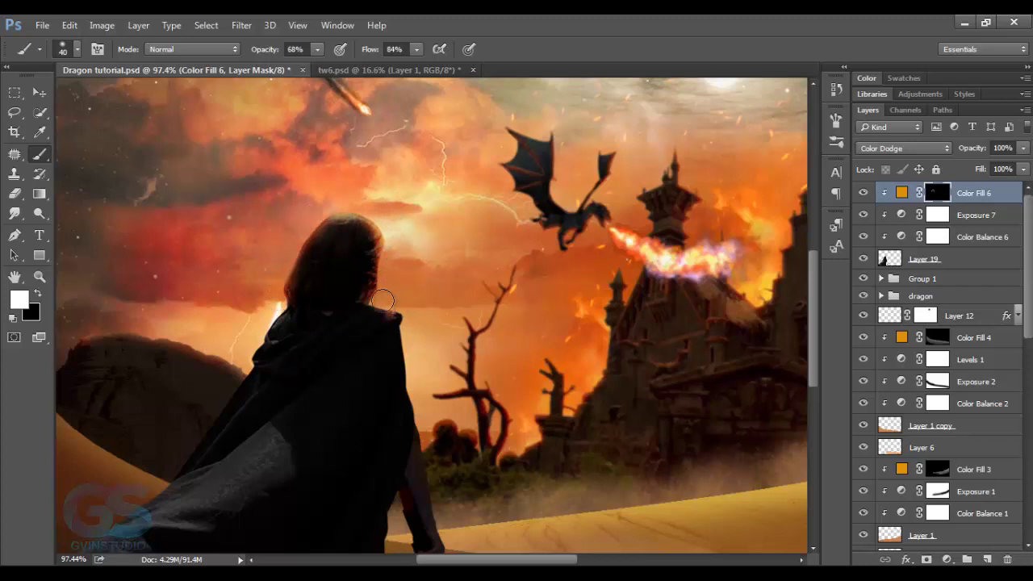
drag(407, 320, 412, 365)
scroll(436, 427, down, 3)
scroll(456, 396, down, 2)
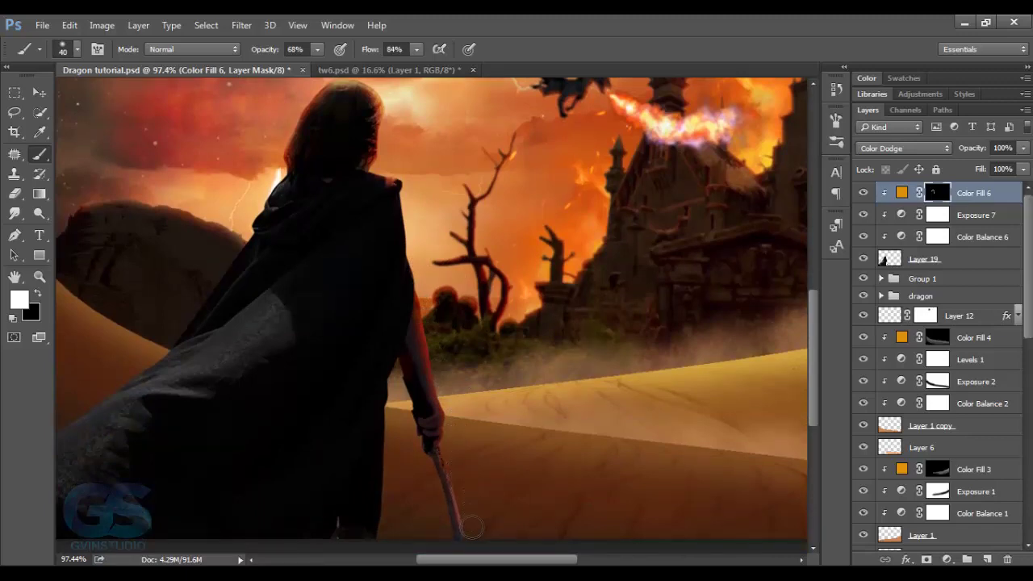
drag(272, 184, 258, 208)
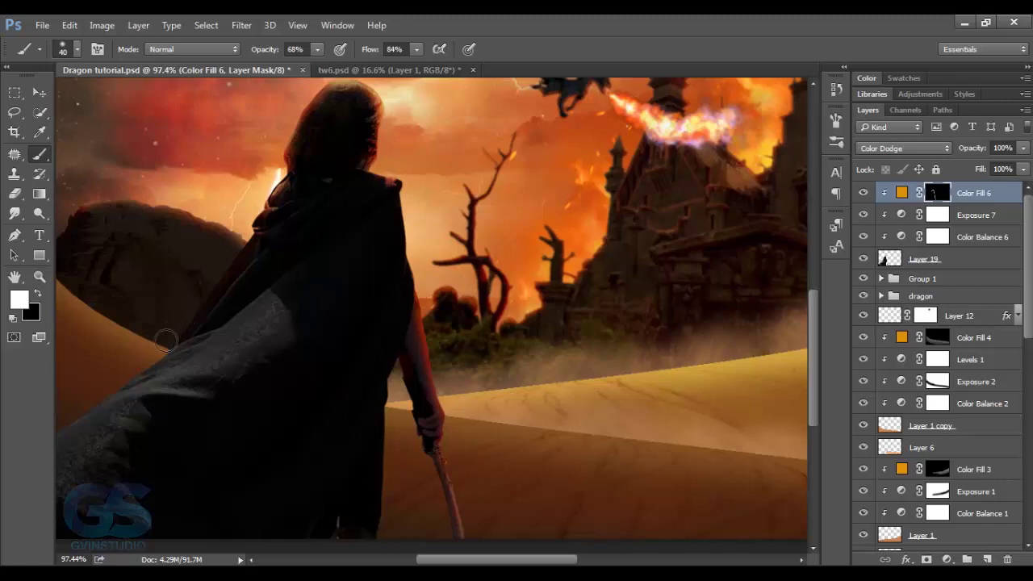
scroll(348, 325, down, 2)
scroll(379, 330, down, 2)
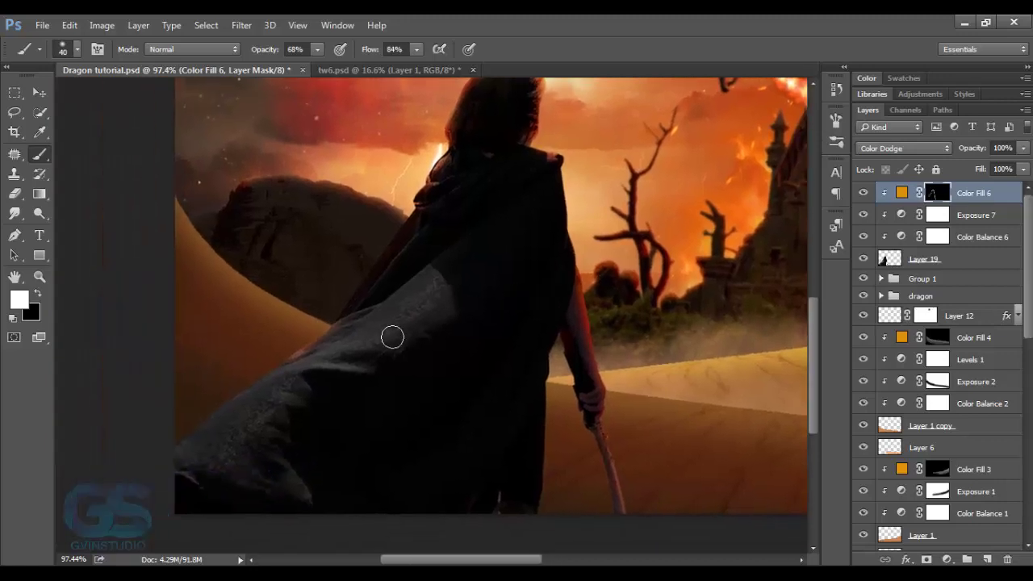
scroll(392, 336, down, 2)
scroll(399, 335, down, 2)
scroll(396, 335, up, 2)
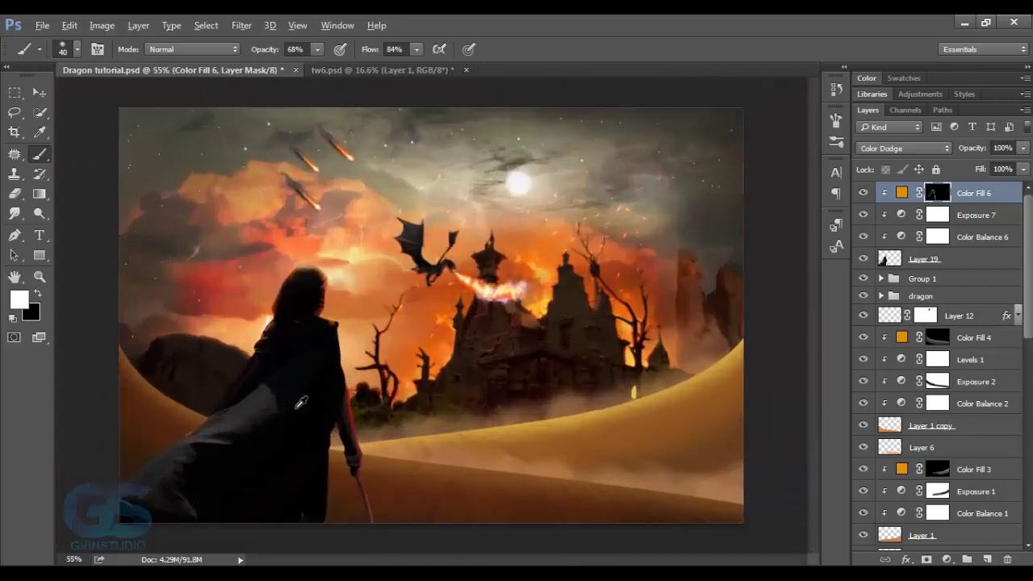
scroll(383, 330, up, 1)
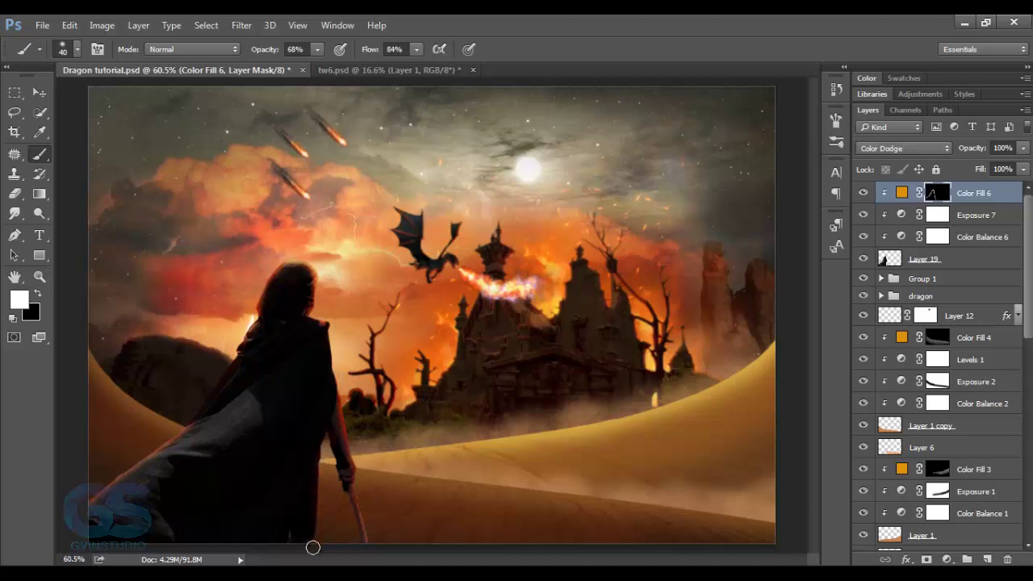
Switch to black at 37% opacity and refine the glow mask with a smaller brush.
key(x)
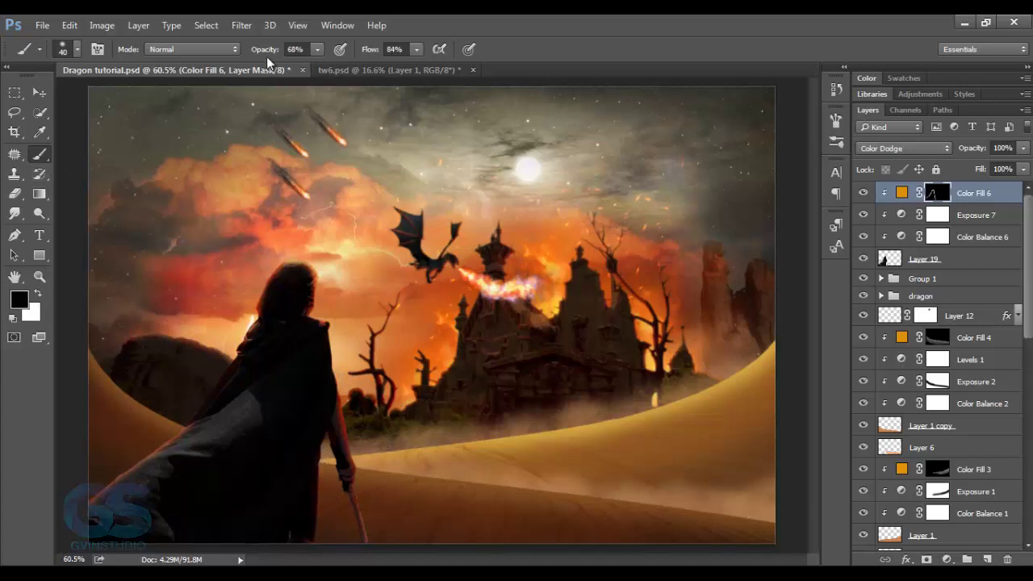
drag(258, 57, 242, 56)
scroll(284, 324, up, 3)
scroll(284, 324, up, 2)
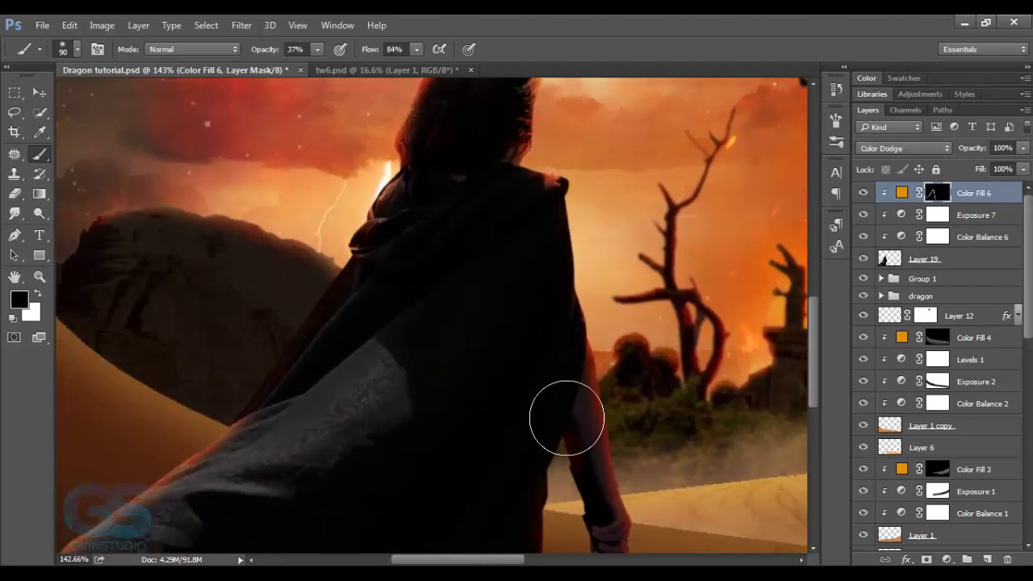
drag(535, 368, 410, 237)
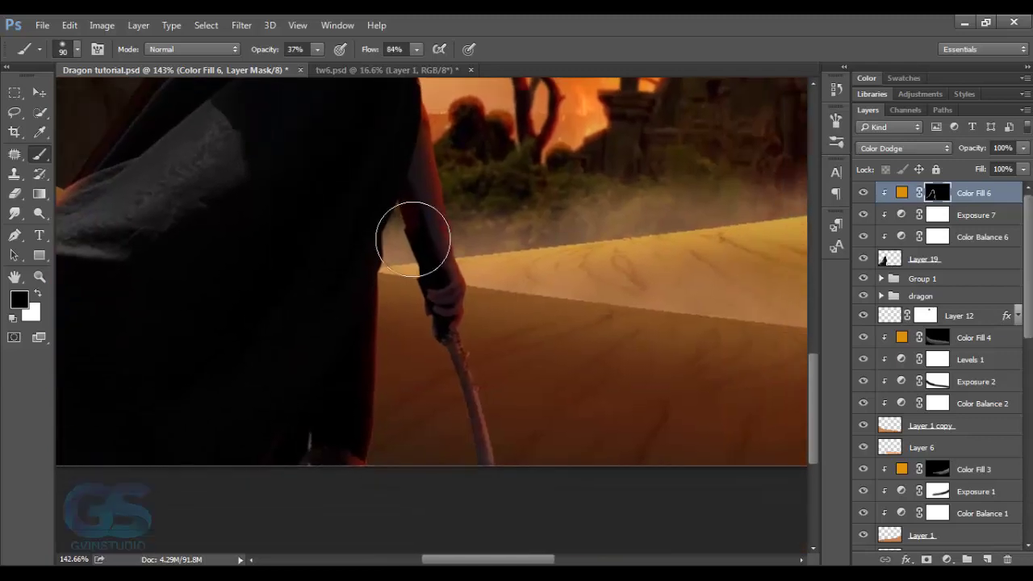
key(x)
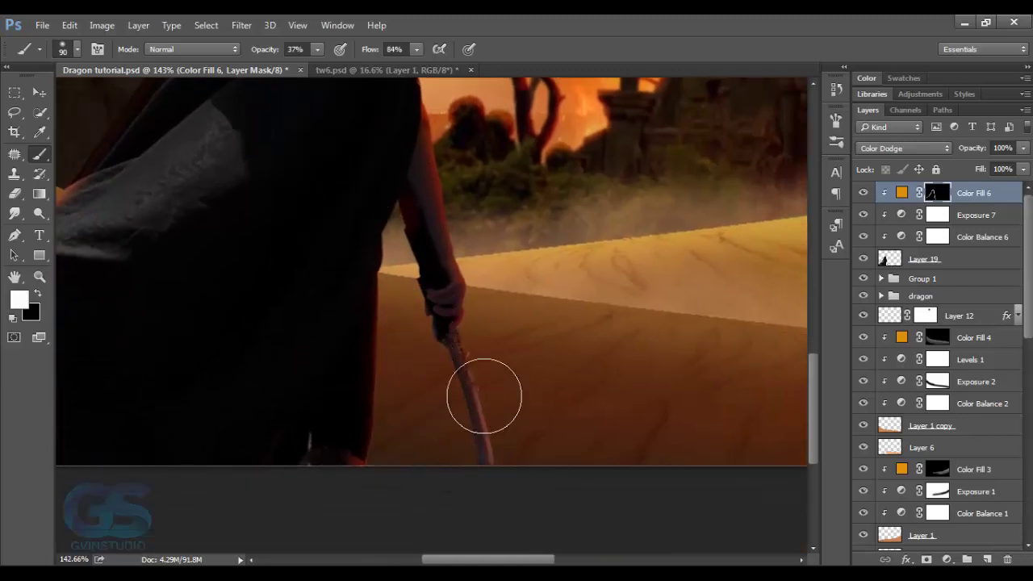
key(bracketleft)
key(bracketleft)
key(bracketleft)
key(bracketleft)
key(bracketleft)
key(bracketleft)
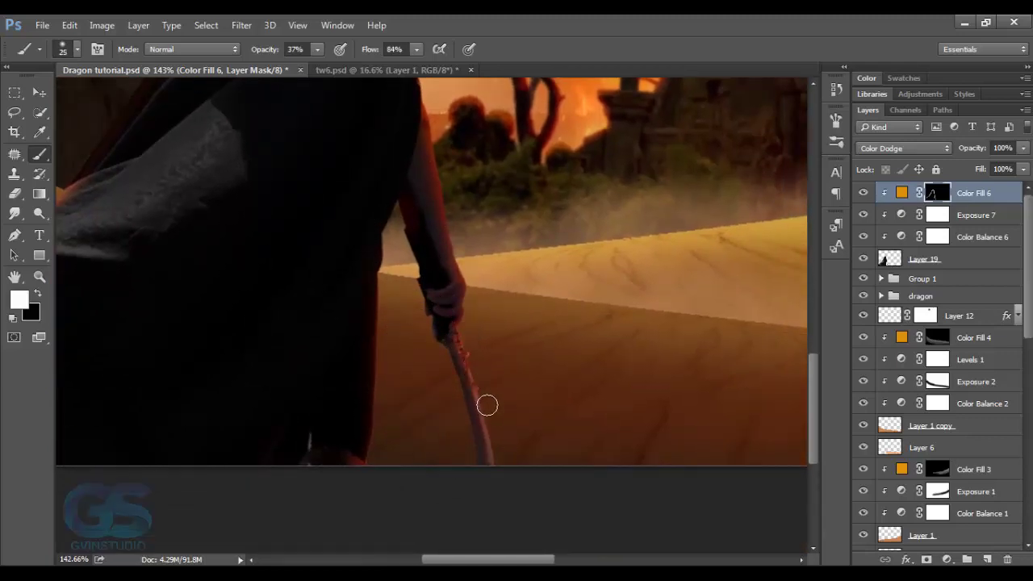
Paint black on the mask to remove the orange glow from the cape.
scroll(460, 439, down, 2)
scroll(436, 438, down, 2)
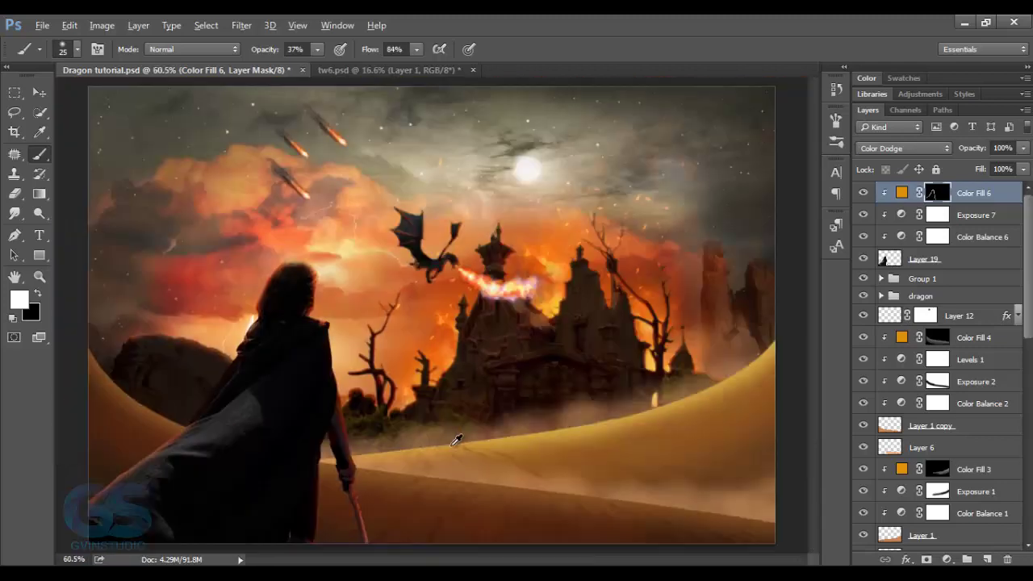
scroll(404, 437, down, 2)
scroll(363, 436, up, 1)
scroll(360, 438, up, 1)
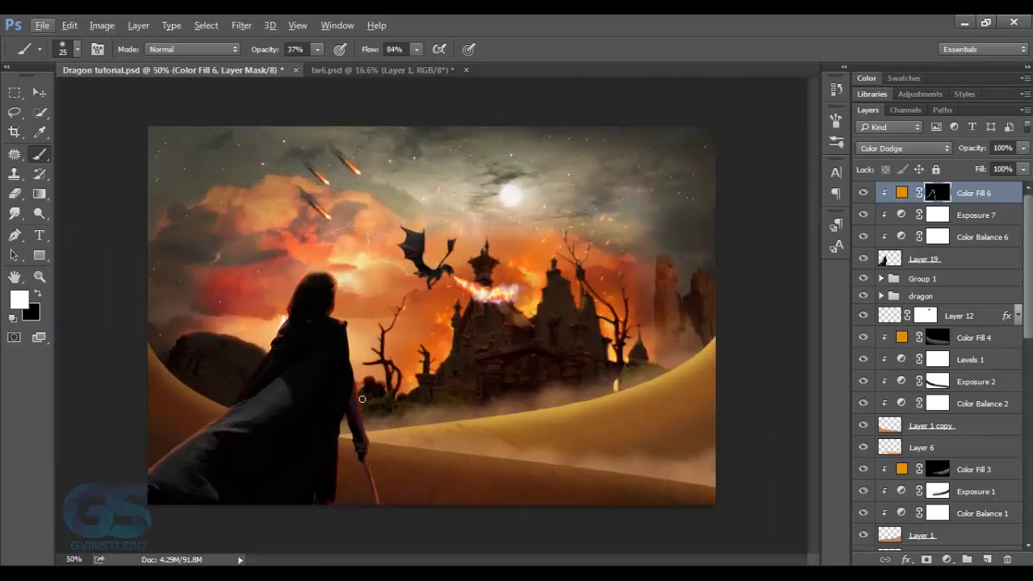
key(x)
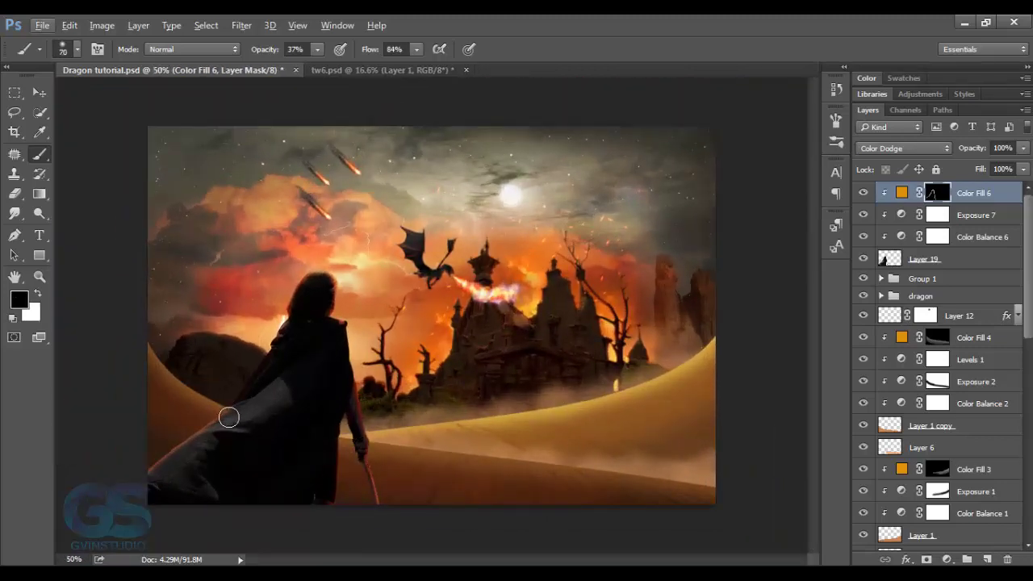
drag(228, 416, 182, 458)
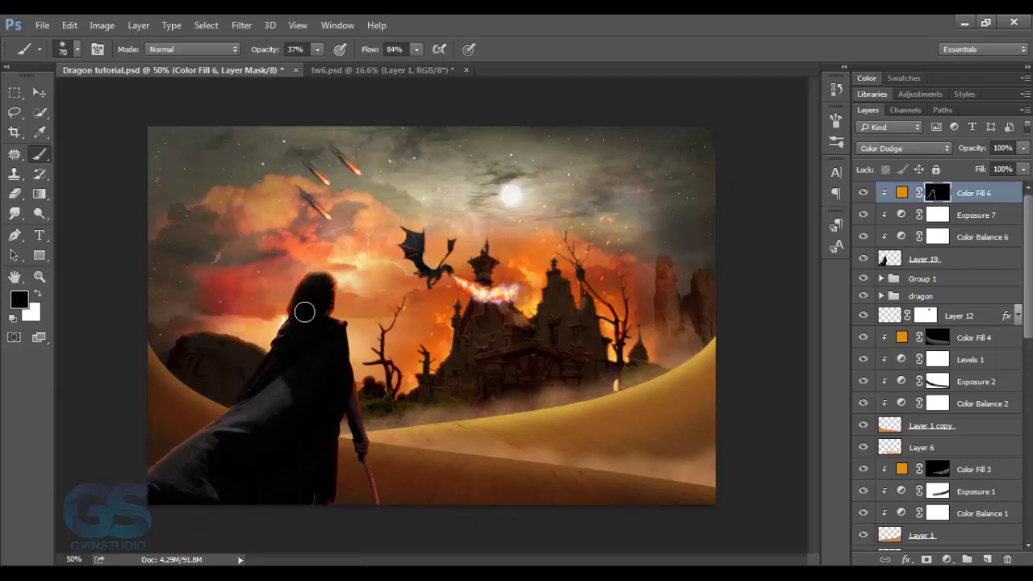
click(37, 94)
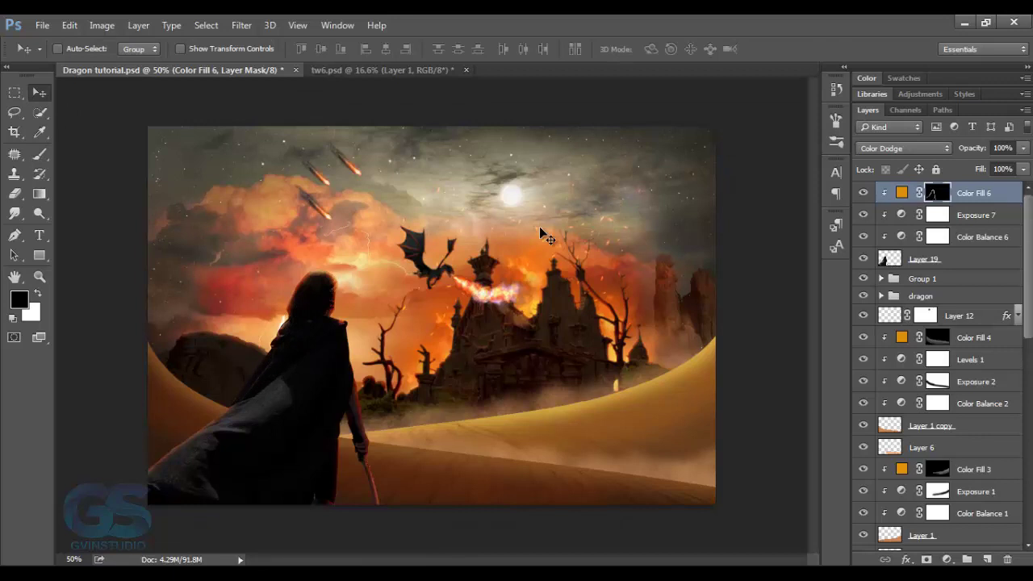
Add a Levels adjustment with the output white lowered to 98.
click(948, 561)
click(925, 300)
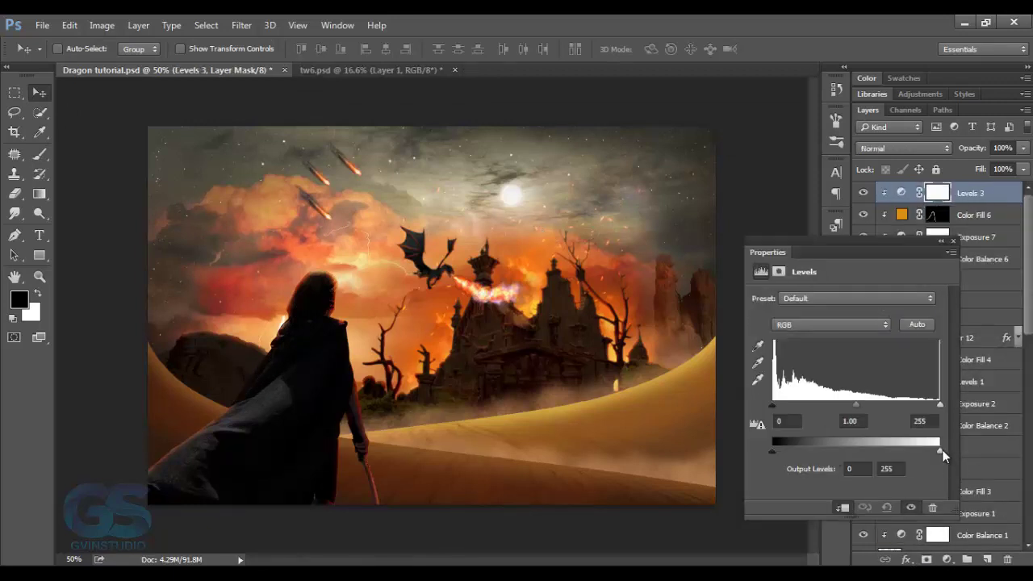
drag(939, 450, 835, 452)
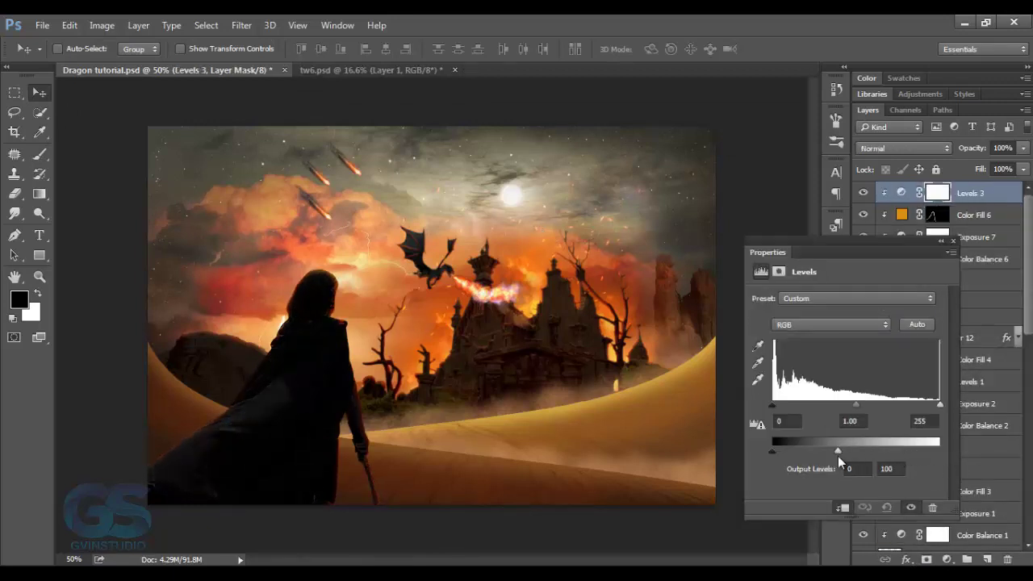
click(952, 243)
Paint the Levels 3 mask with a 300 px brush over the sky, cloak and figure.
key(b)
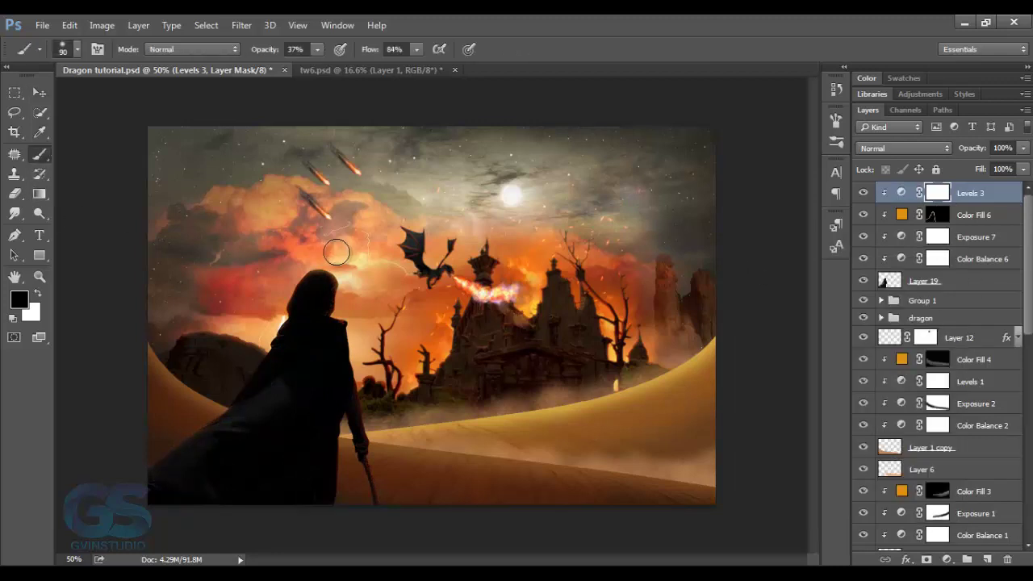
key(])
key(])
key(])
mouse_move(269, 50)
mouse_down()
mouse_move(231, 55)
mouse_move(300, 53)
mouse_up()
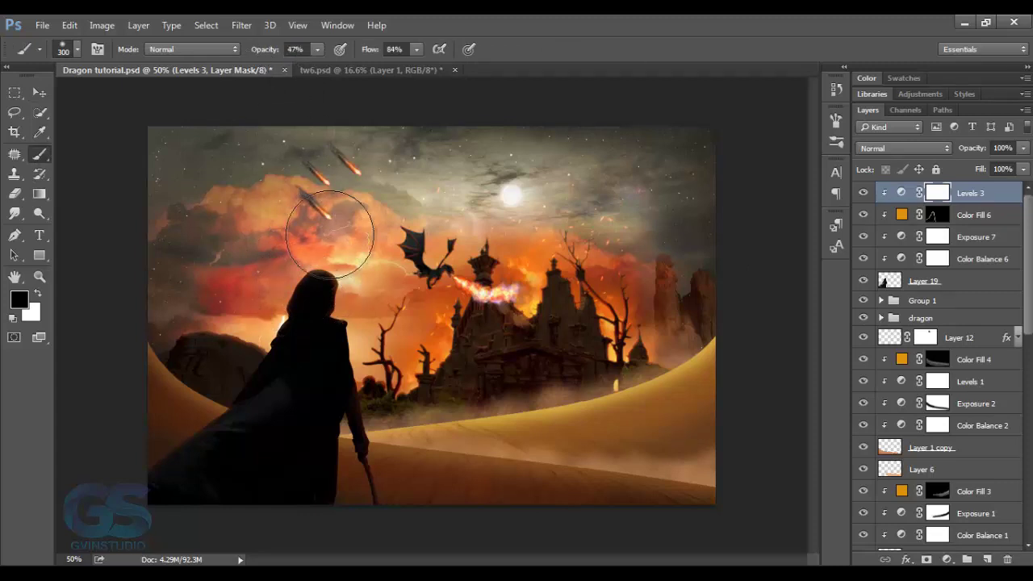
drag(329, 234, 277, 345)
drag(266, 50, 288, 53)
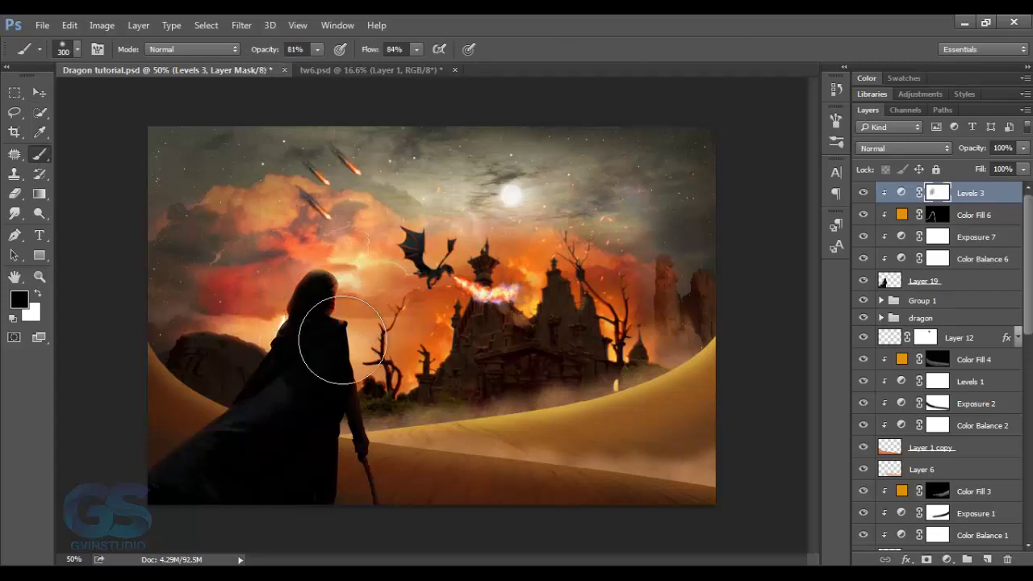
drag(342, 340, 323, 357)
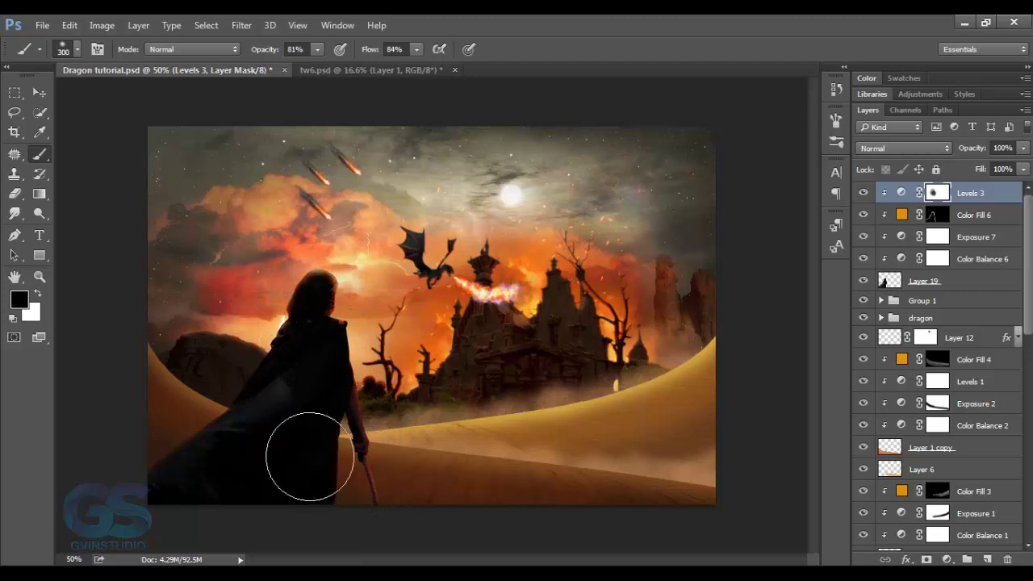
mouse_move(310, 456)
mouse_down()
mouse_move(312, 422)
mouse_move(266, 357)
mouse_move(318, 379)
mouse_move(332, 319)
mouse_up()
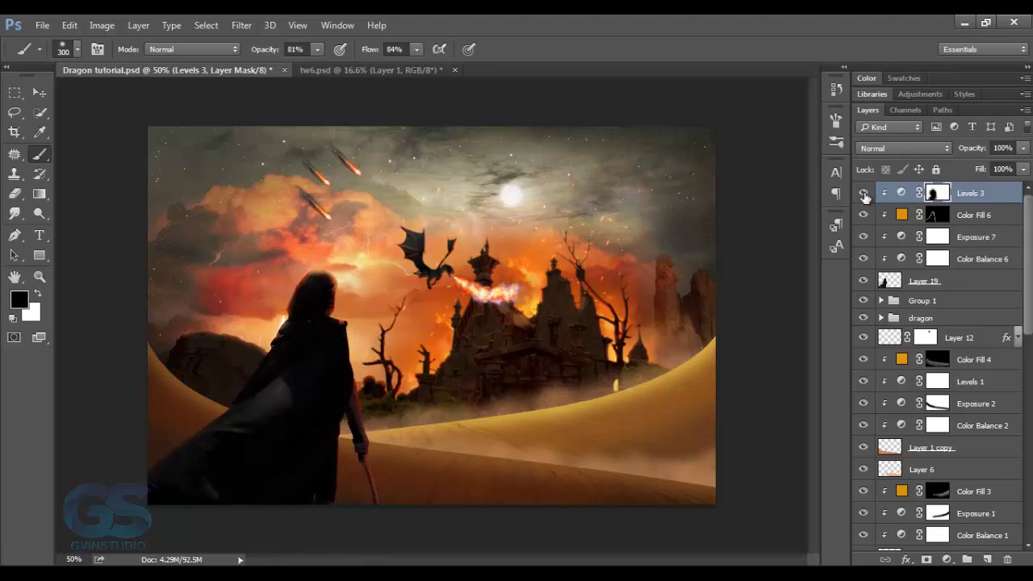
Compare Levels 3 on and off, then refine its mask along the cape's lower edge.
click(863, 194)
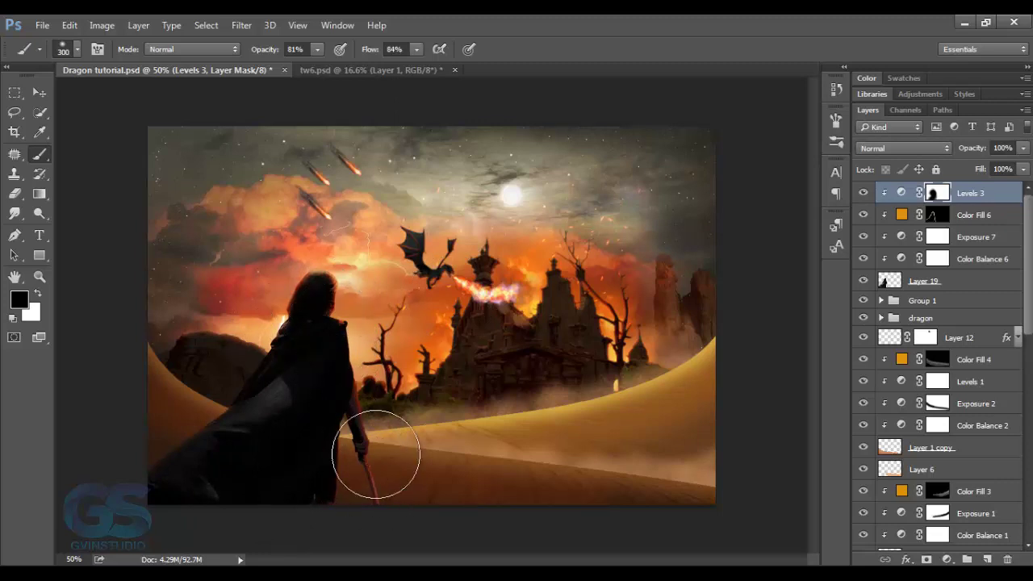
key(0)
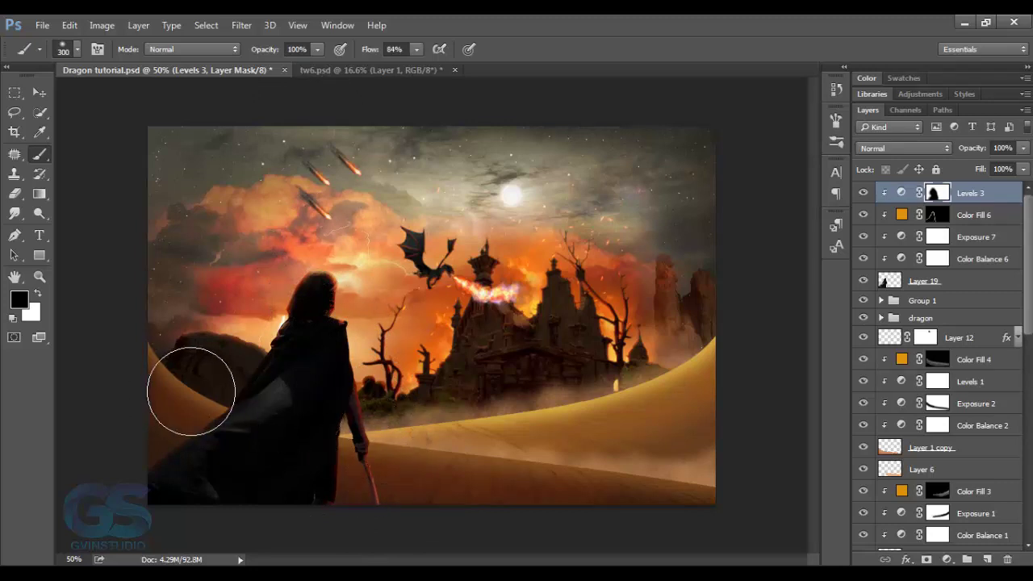
key(x)
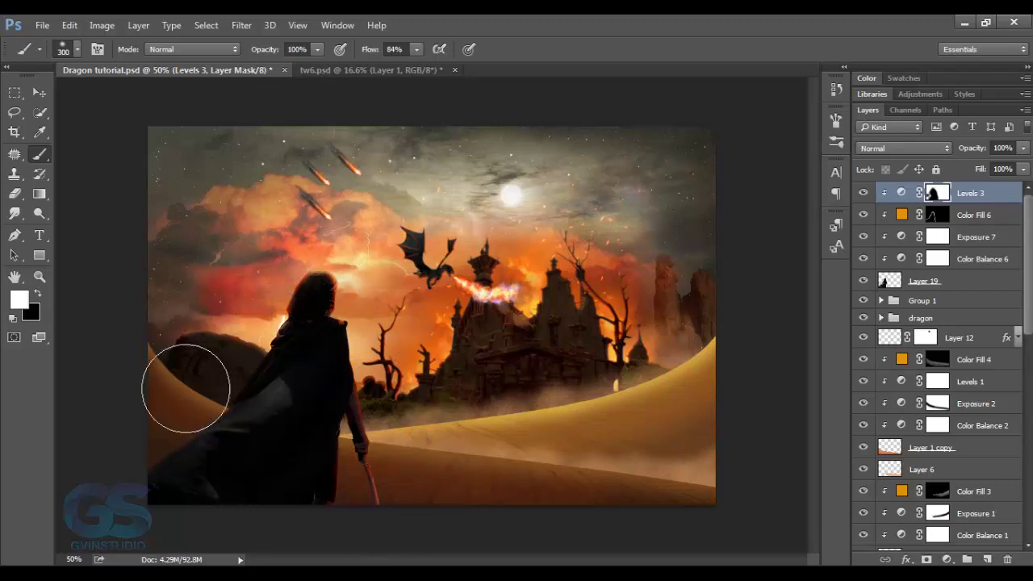
key(bracketleft)
key(bracketleft)
key(bracketleft)
key(bracketleft)
key(bracketleft)
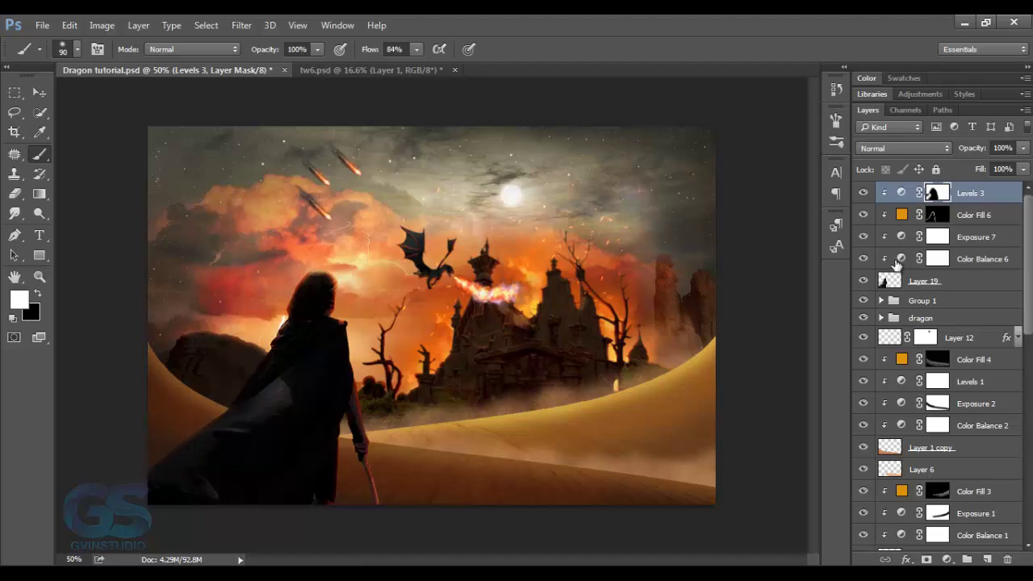
click(863, 193)
click(863, 193)
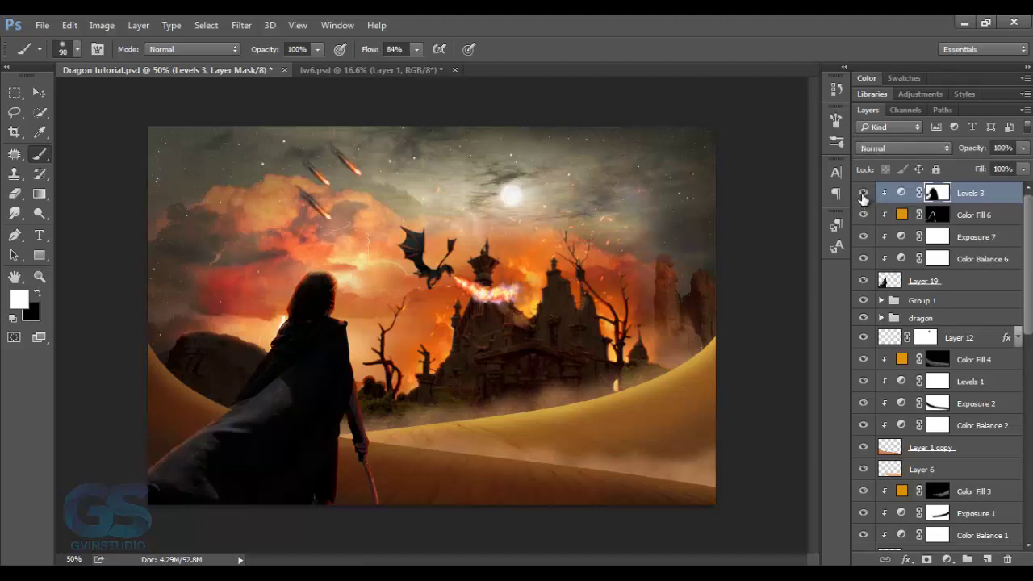
key(x)
mouse_move(209, 397)
mouse_down()
mouse_move(146, 452)
mouse_move(228, 391)
mouse_up()
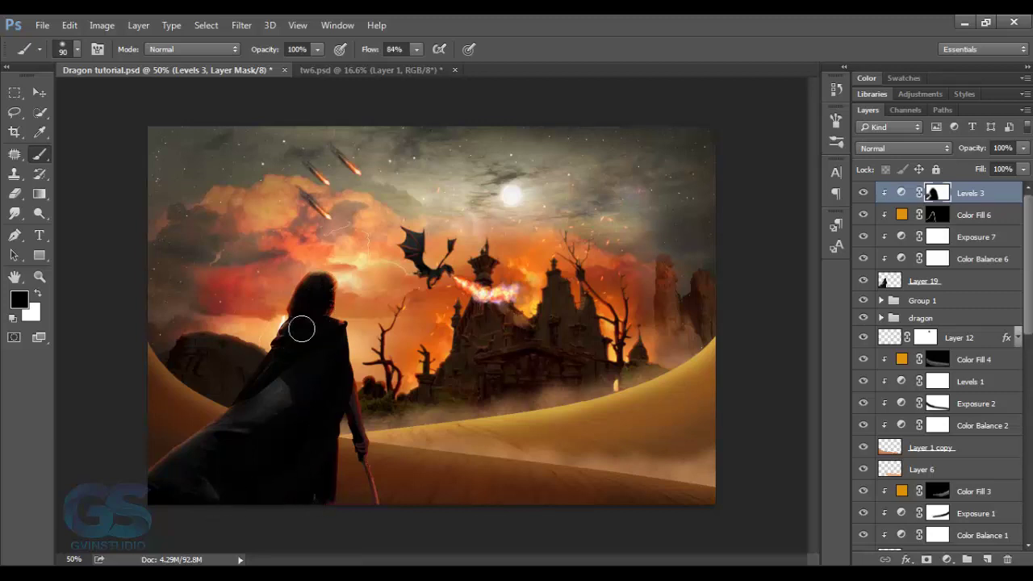
Switch to the Move tool and close the tw6.psd document, answering its save prompt.
click(39, 92)
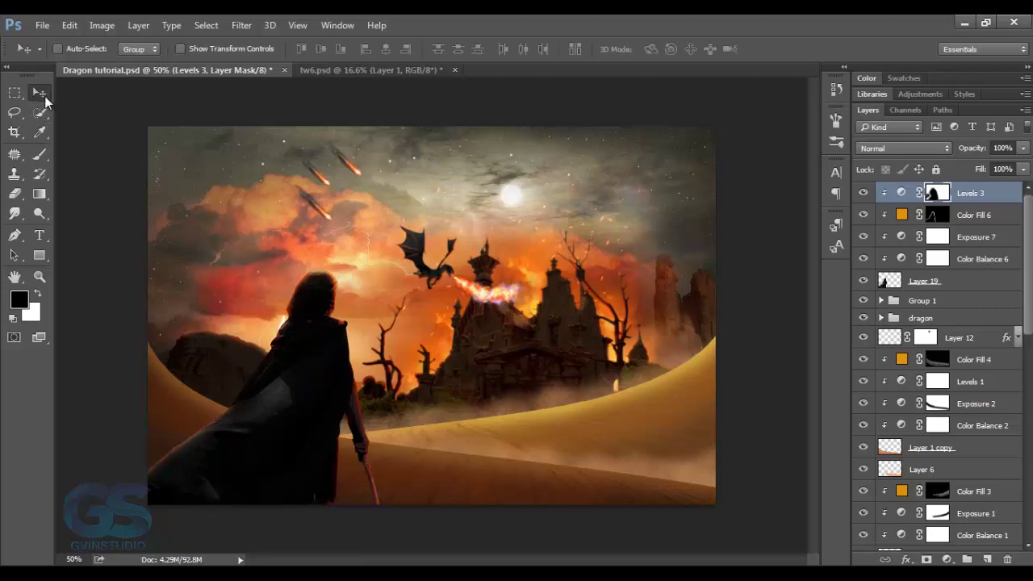
click(403, 71)
click(454, 69)
click(518, 239)
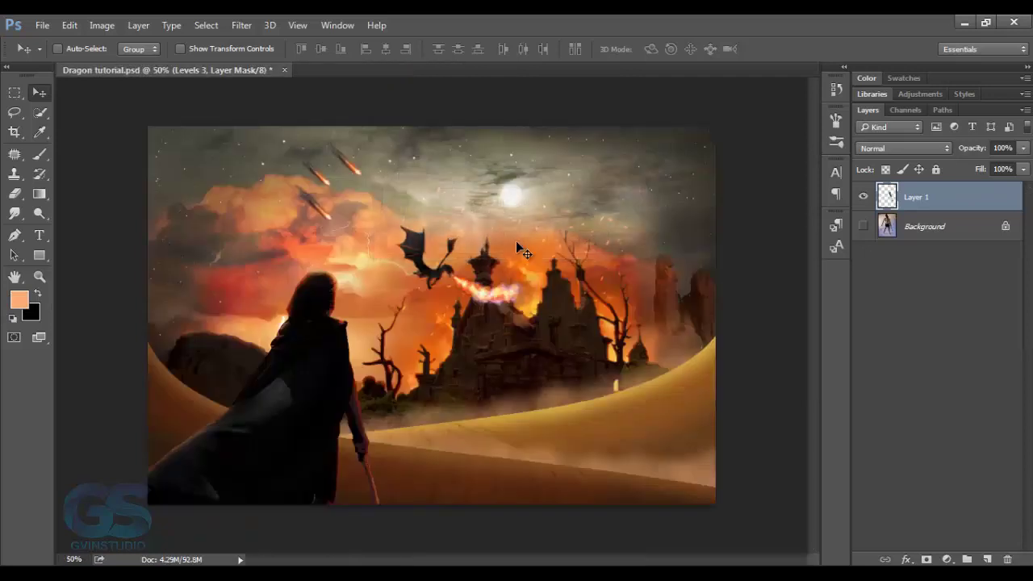
Scroll through the Layers panel and select the Color Fill 4 layer.
scroll(593, 371, down, 3)
scroll(593, 371, up, 2)
scroll(593, 372, up, 1)
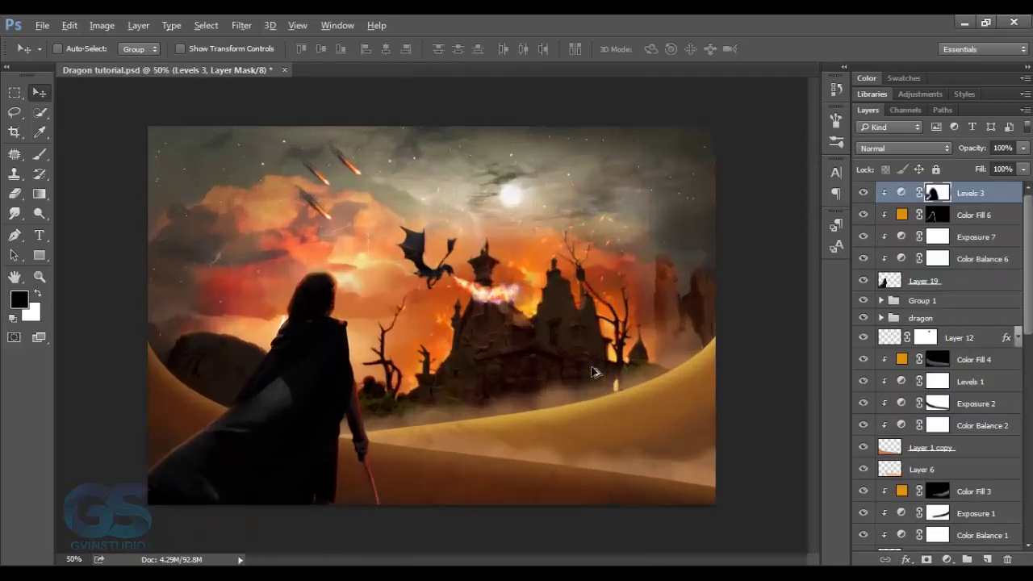
scroll(855, 432, down, 2)
scroll(894, 450, down, 3)
scroll(894, 449, down, 2)
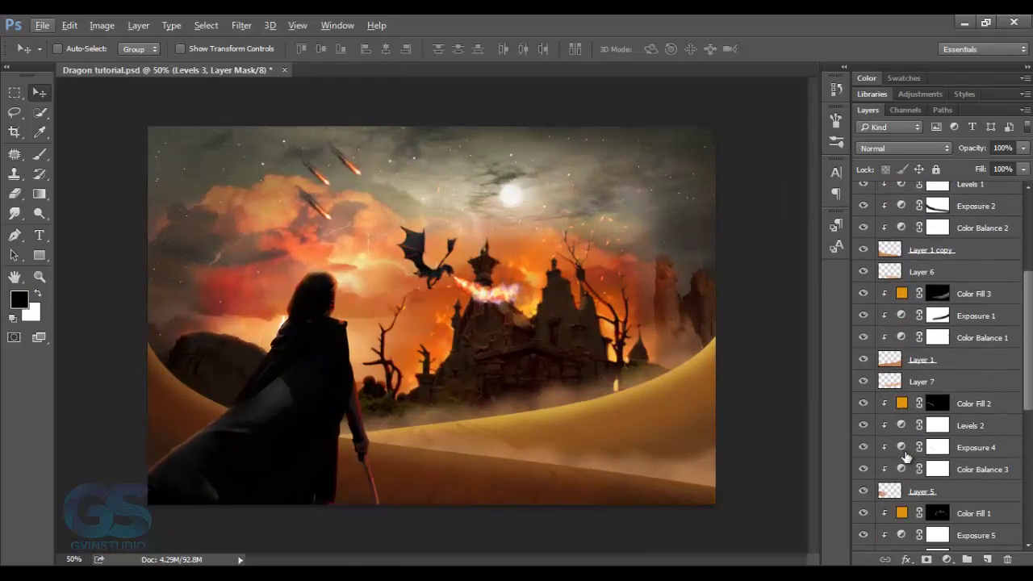
scroll(900, 454, down, 3)
click(919, 228)
scroll(927, 298, up, 3)
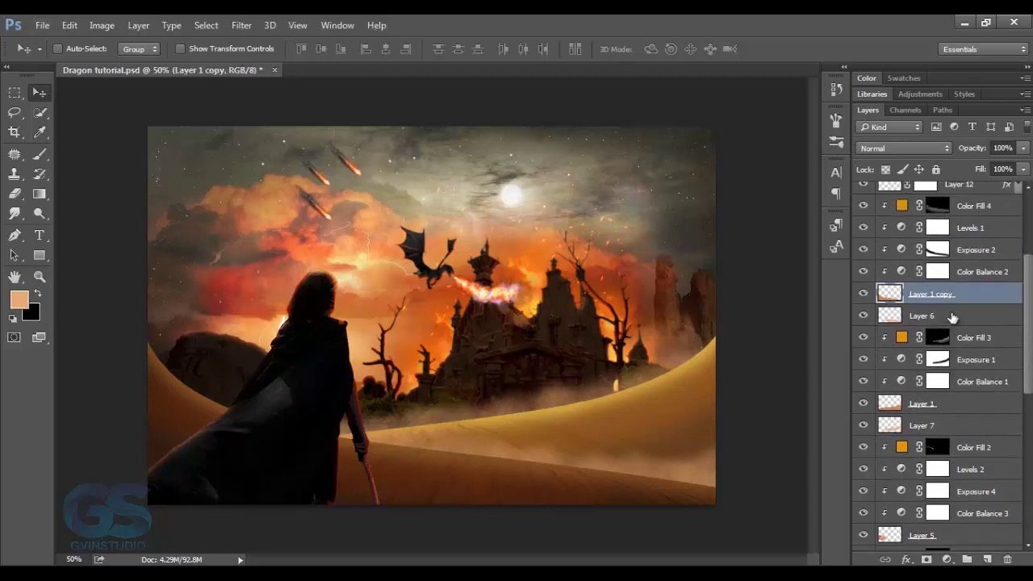
scroll(944, 313, up, 2)
scroll(952, 317, up, 1)
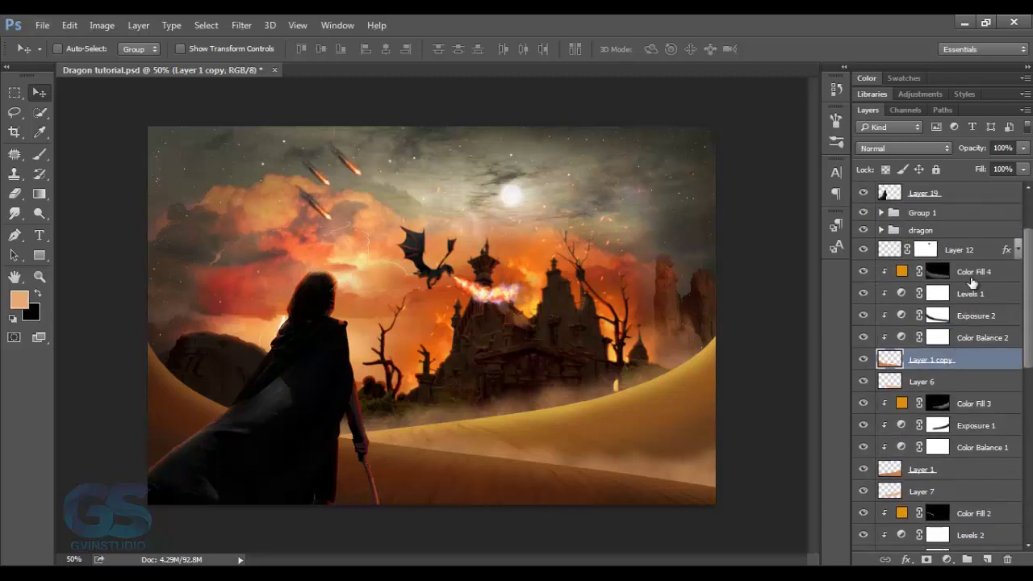
click(968, 272)
Add a Levels adjustment layer with output white lowered to 165.
click(947, 559)
click(924, 314)
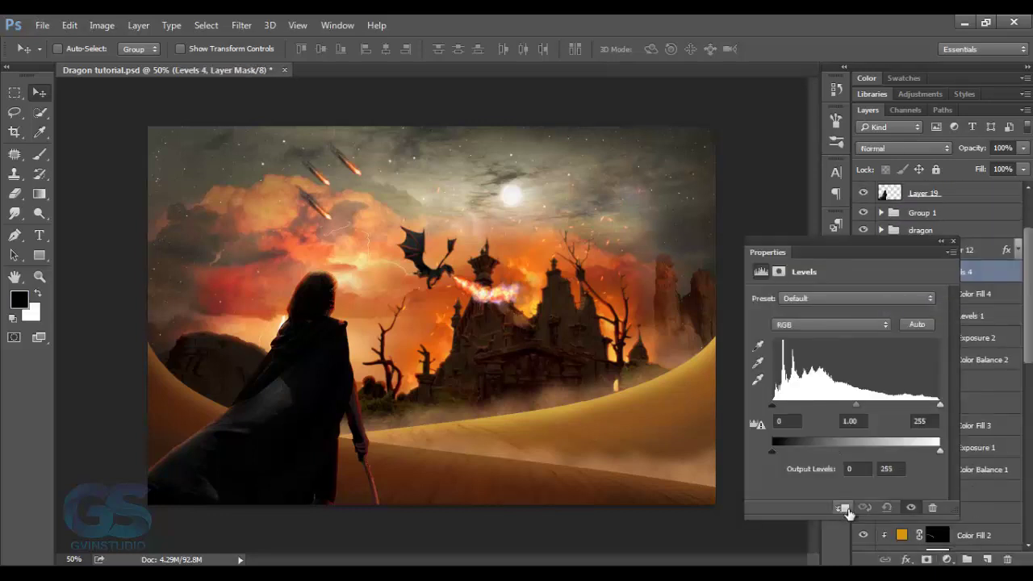
drag(940, 450, 911, 457)
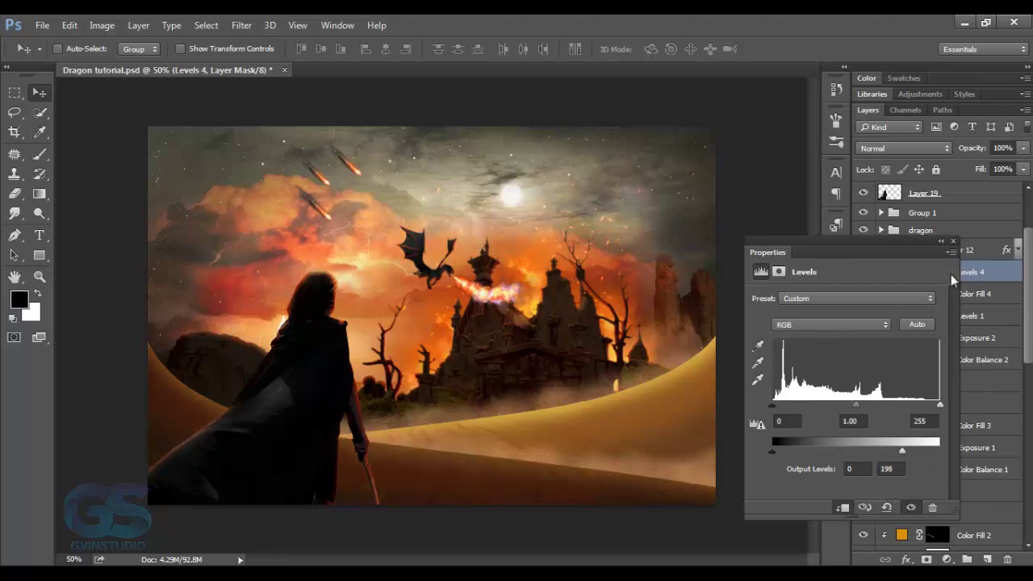
click(952, 242)
Paint the Levels 4 mask with a 300 px brush over the foreground sand, then return to the Move tool.
click(39, 154)
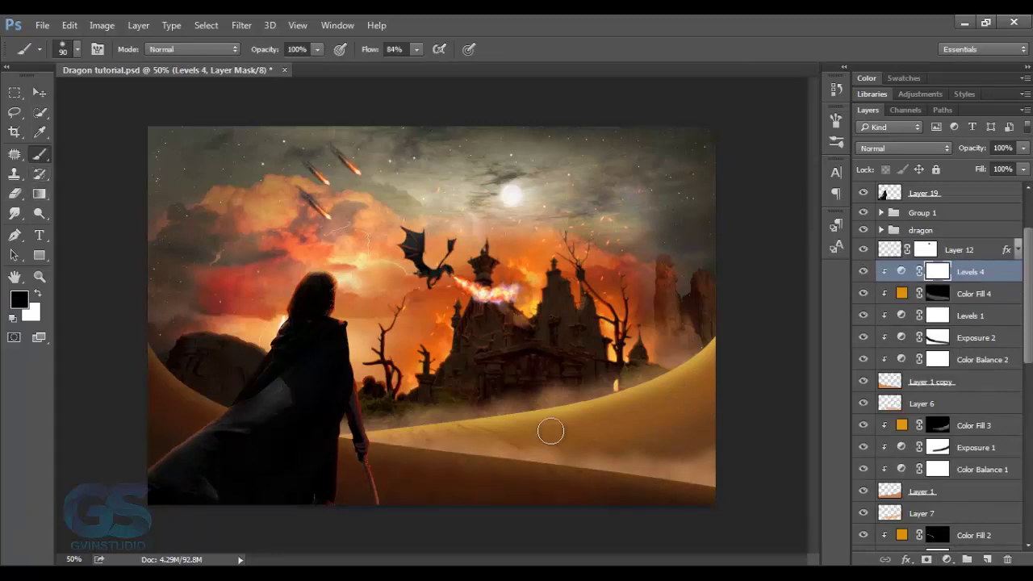
key(bracketright)
key(bracketright)
key(bracketright)
key(bracketright)
key(bracketright)
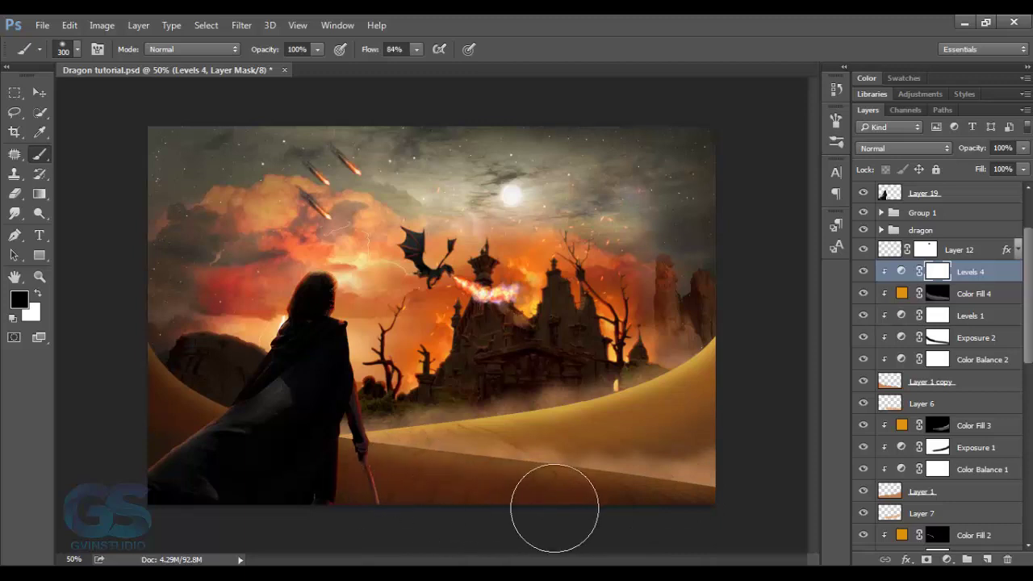
double_click(901, 271)
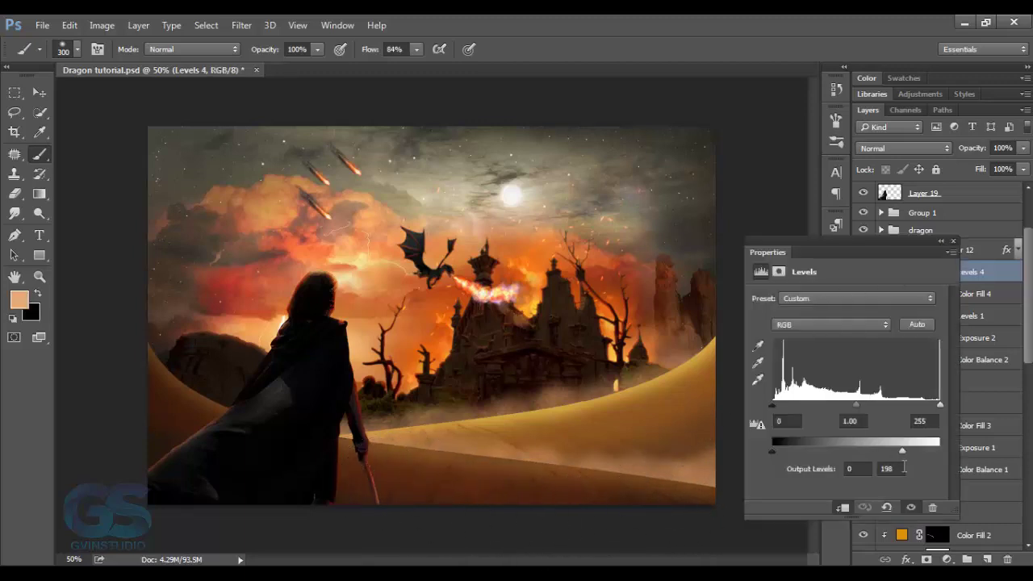
click(952, 241)
click(934, 275)
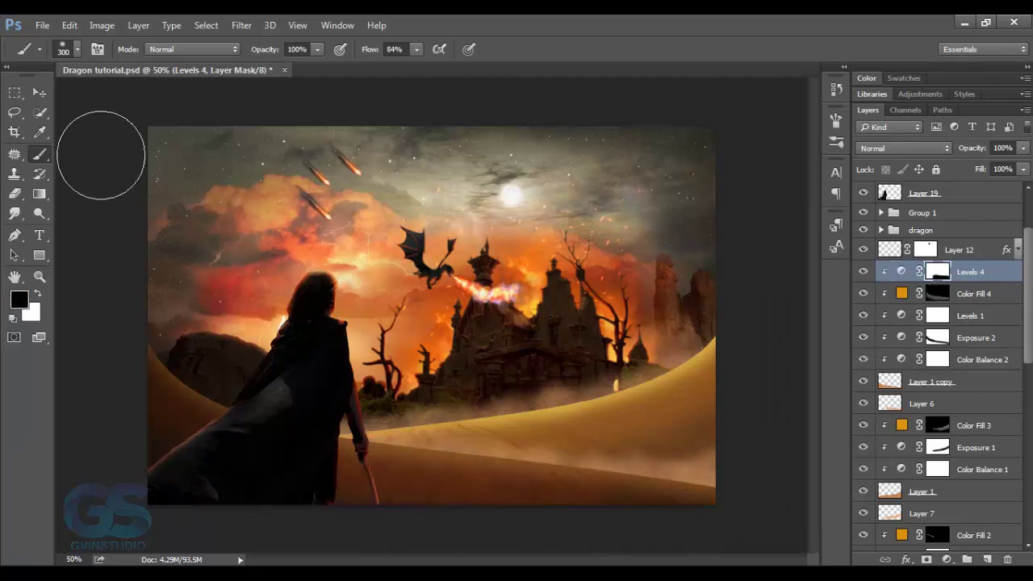
click(38, 92)
scroll(920, 433, up, 4)
Add an unclipped Exposure adjustment at -2.37 above Levels 3, darkening the whole image.
click(968, 193)
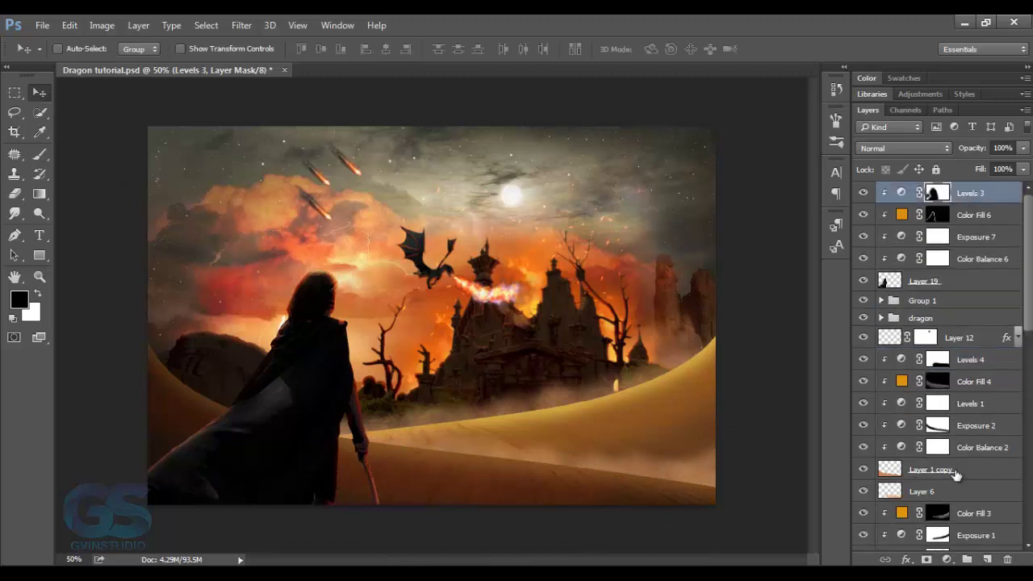
click(946, 559)
click(915, 331)
click(843, 506)
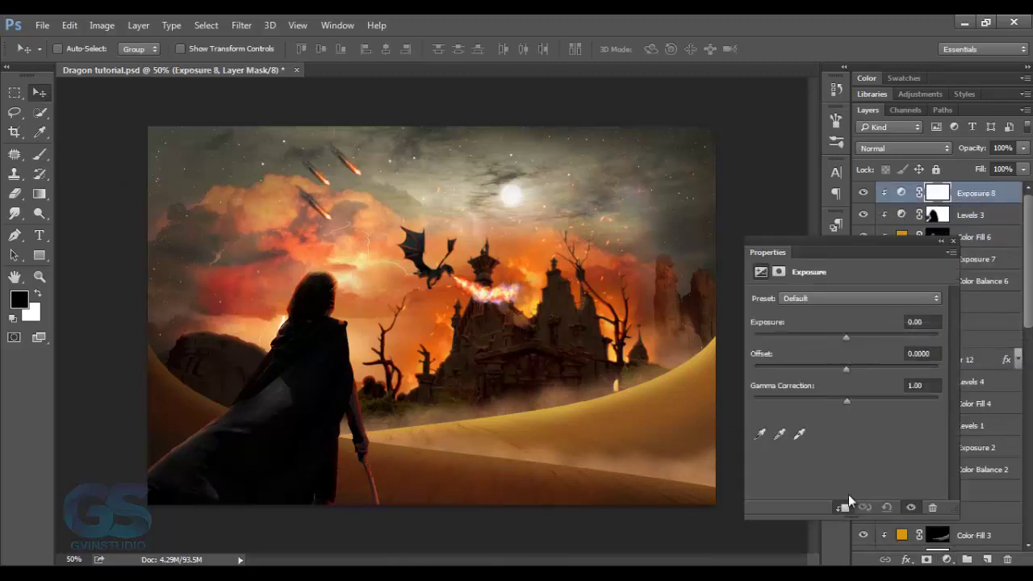
key(ctrl+alt+g)
drag(846, 337, 813, 337)
click(952, 242)
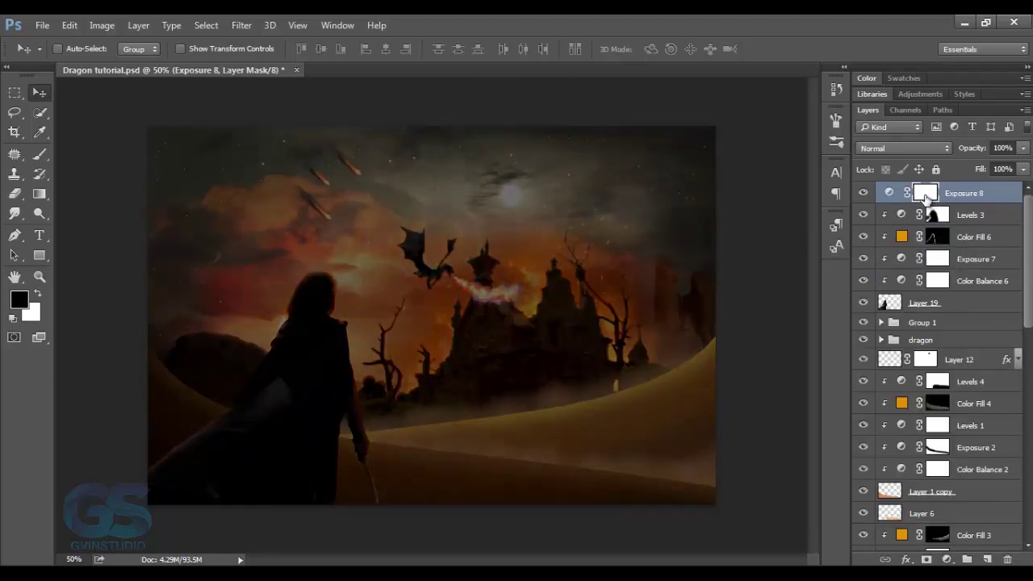
Paint the Exposure mask's centre with a 1200 px brush, undoing a stroke that hazed the rocks.
key(b)
key(bracketright)
key(bracketright)
key(bracketright)
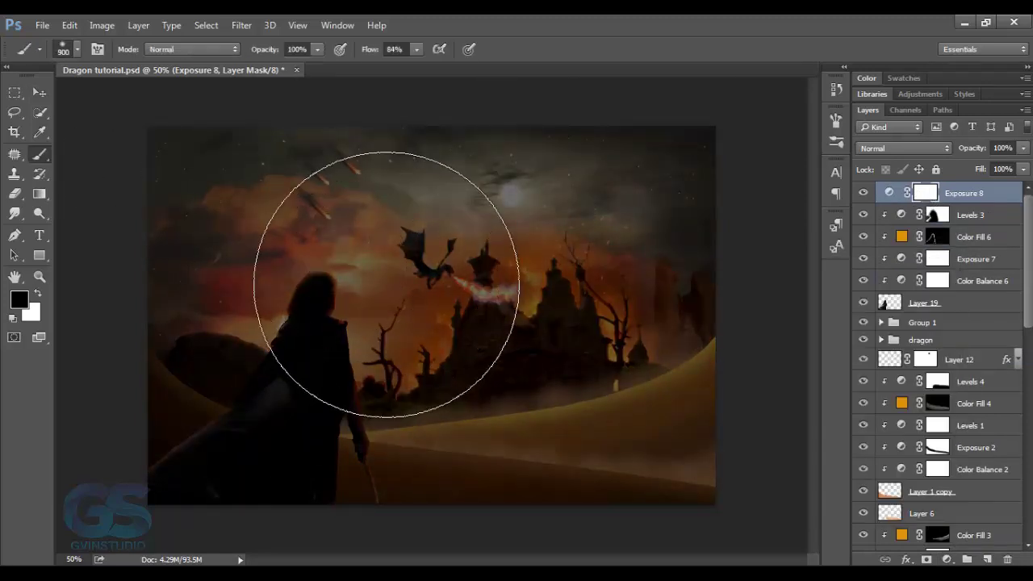
mouse_move(393, 316)
mouse_down()
mouse_move(517, 348)
mouse_move(417, 380)
mouse_move(495, 265)
mouse_move(392, 392)
mouse_move(514, 312)
mouse_up()
key(ctrl+z)
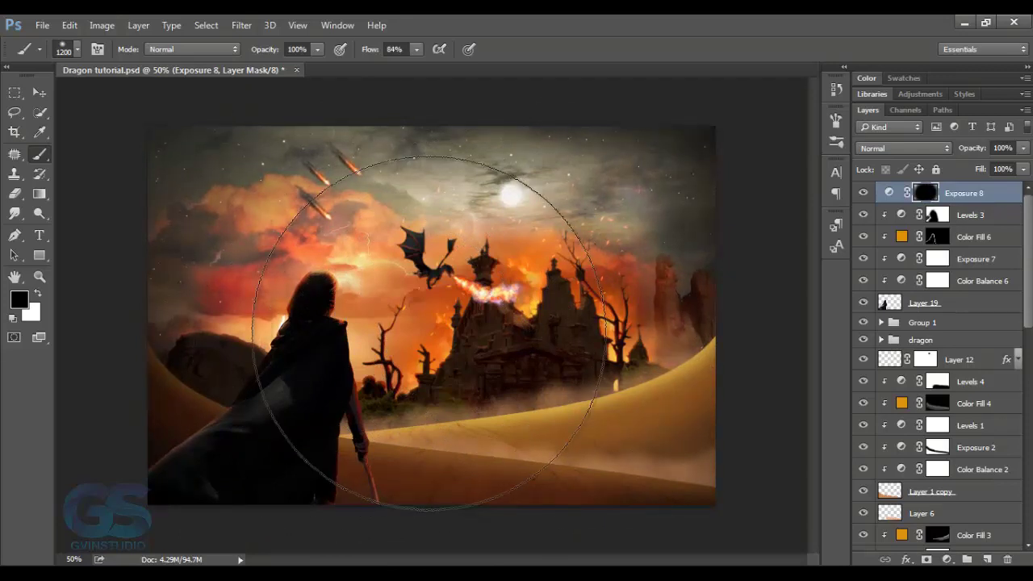
key(v)
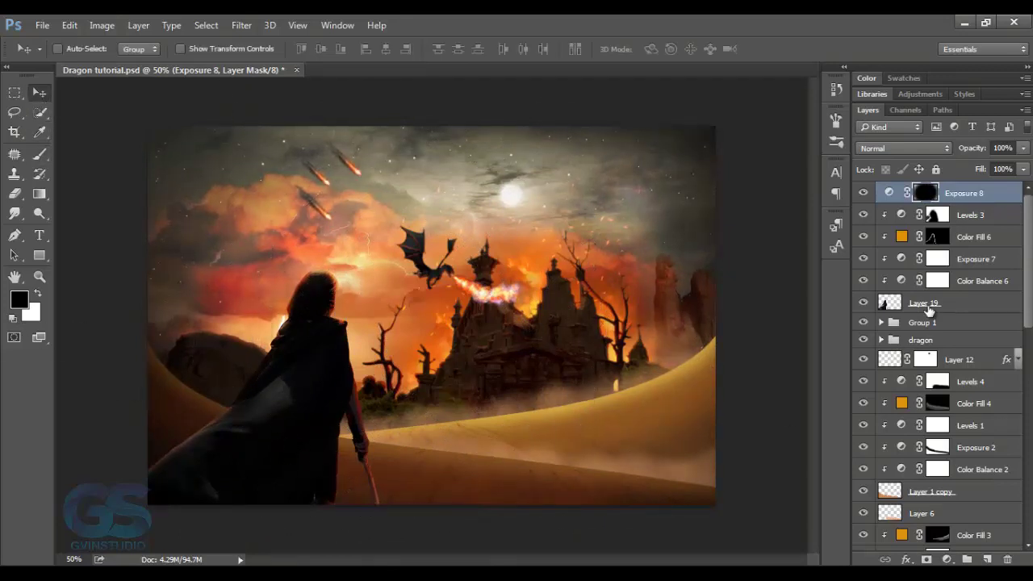
click(961, 219)
Scale the swordsman layer and its adjustments up to about 105%.
shift+click(946, 302)
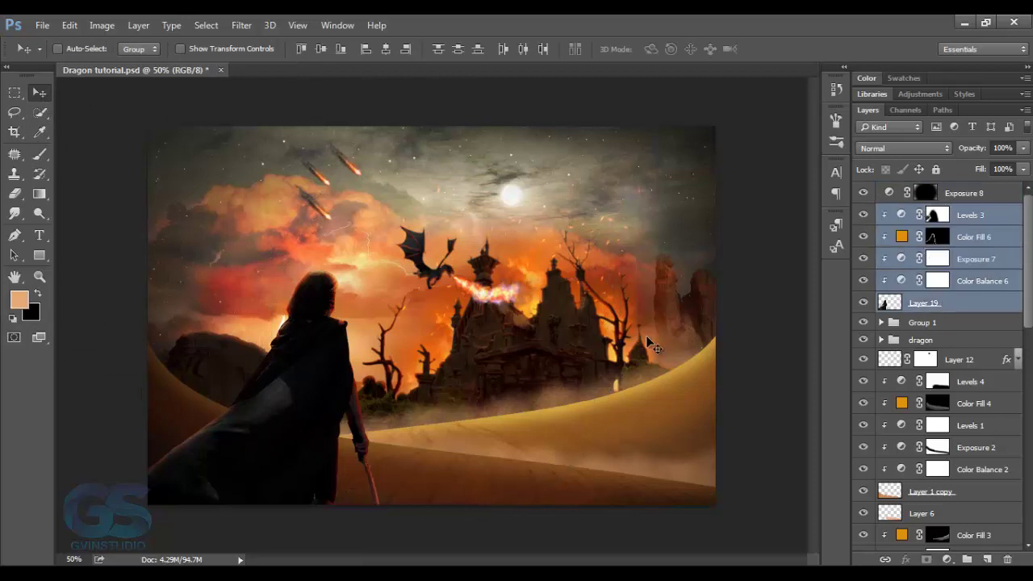
key(ctrl+t)
drag(489, 157, 508, 139)
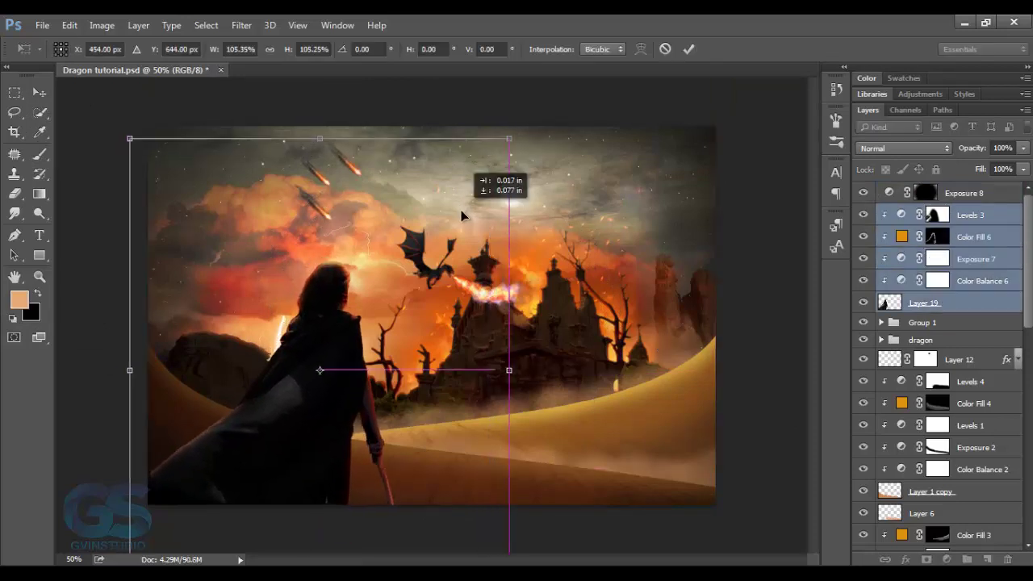
drag(460, 209, 460, 211)
click(688, 50)
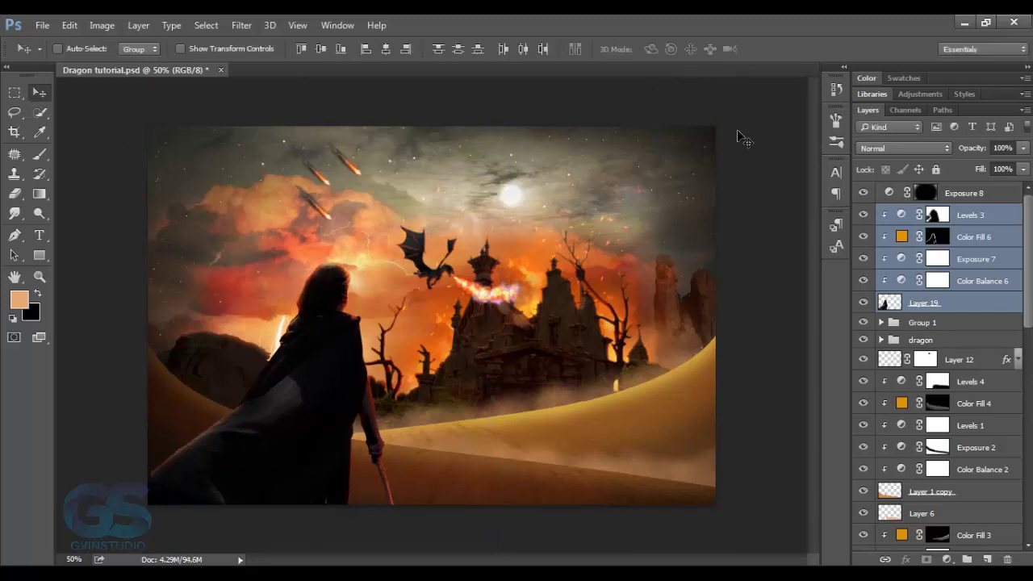
key(ctrl+0)
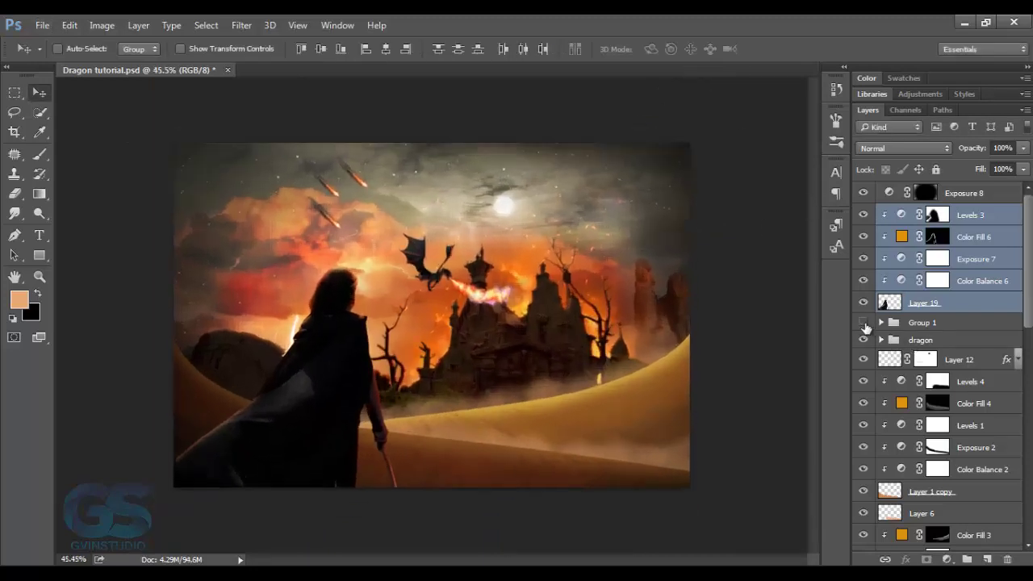
Shrink the Group 1 meteors slightly and nudge them to the right.
click(892, 324)
key(ctrl+t)
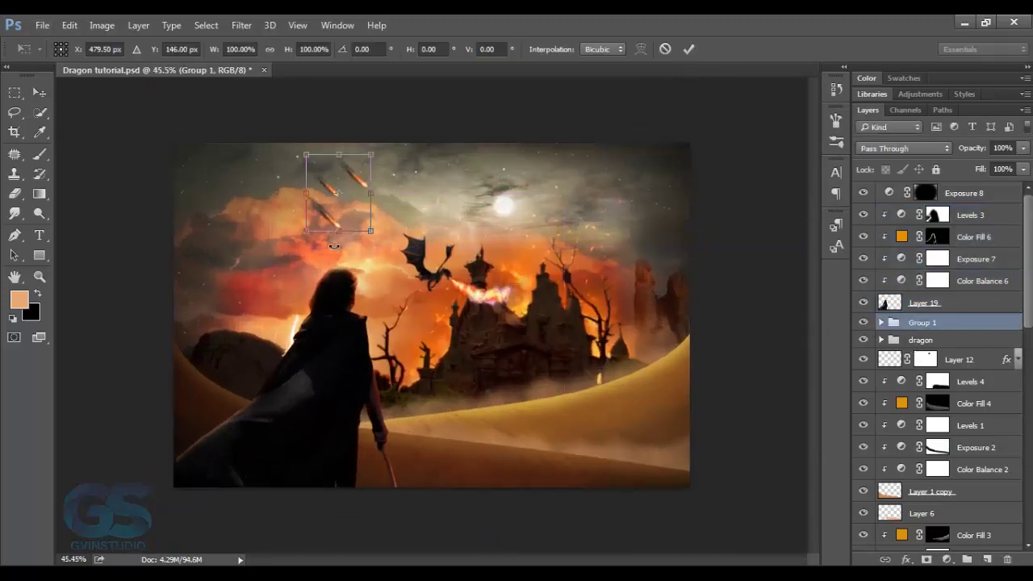
drag(306, 231, 310, 229)
click(688, 49)
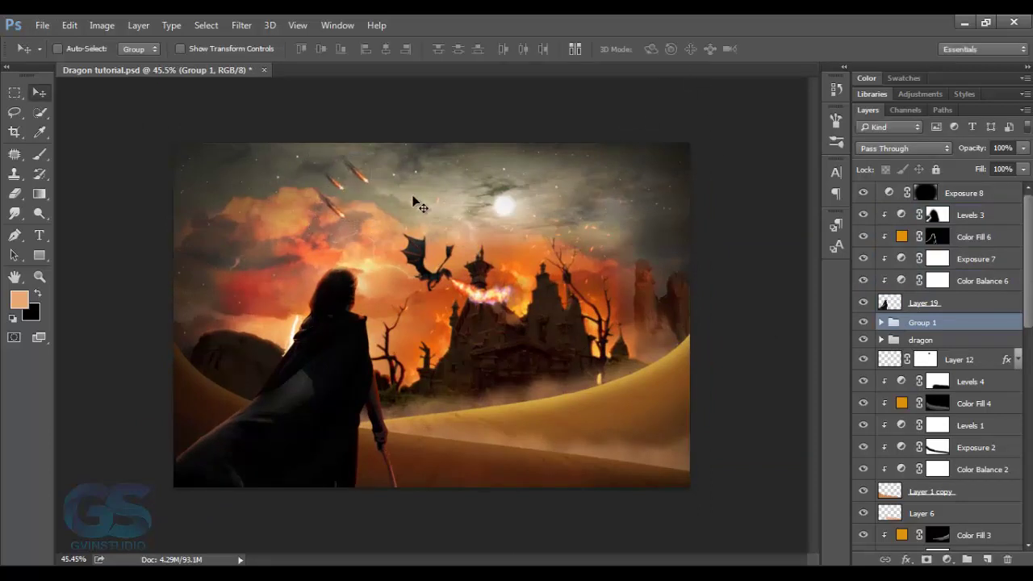
drag(415, 202, 414, 201)
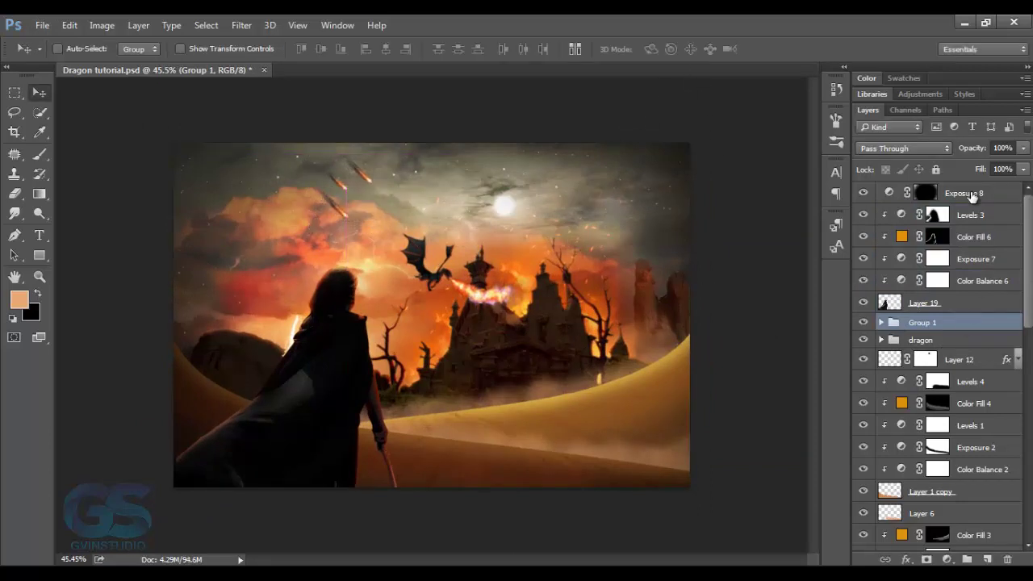
click(972, 198)
click(947, 559)
Add a Color Balance adjustment pushing midtones toward red (+33) with a touch of blue.
click(893, 393)
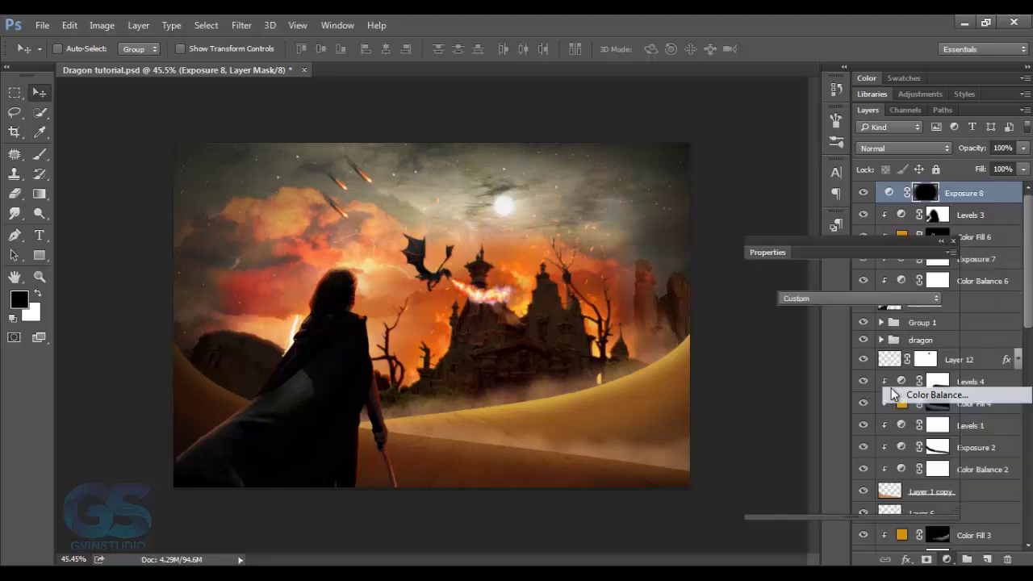
drag(835, 331, 848, 332)
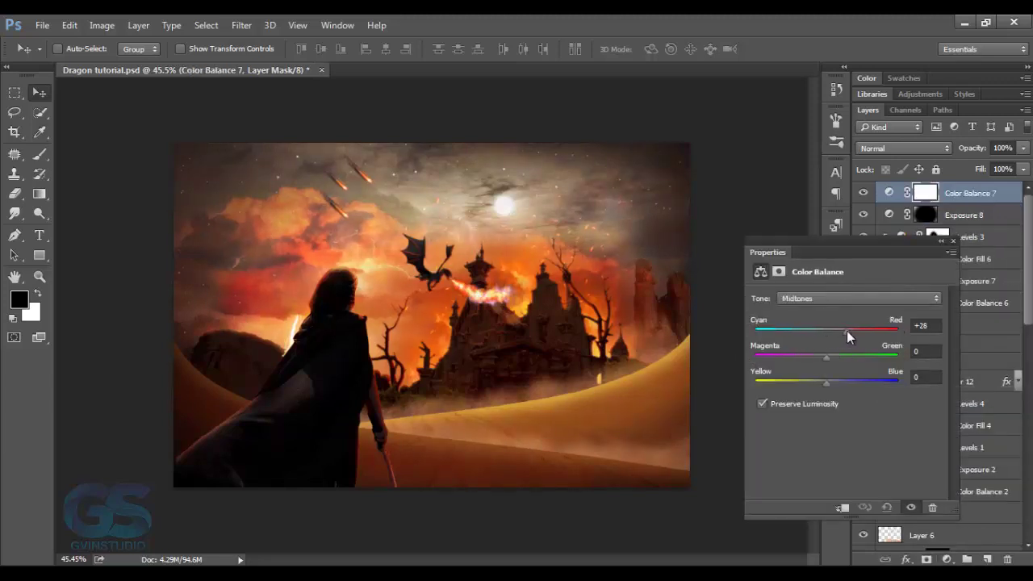
drag(826, 382, 851, 382)
click(953, 240)
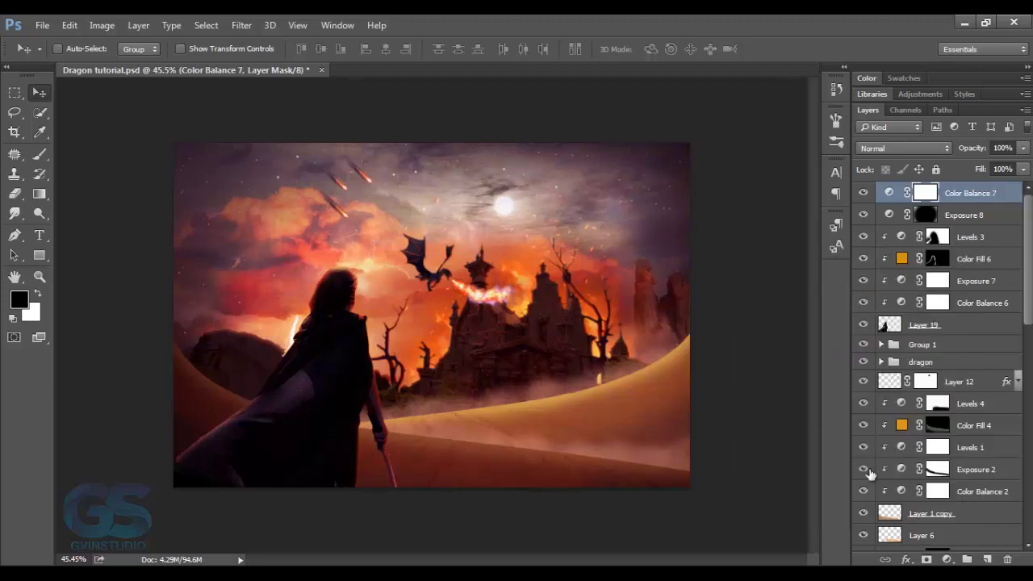
Add an Exposure adjustment at +0.44, then stamp all visible layers into Layer 20.
click(947, 559)
click(924, 330)
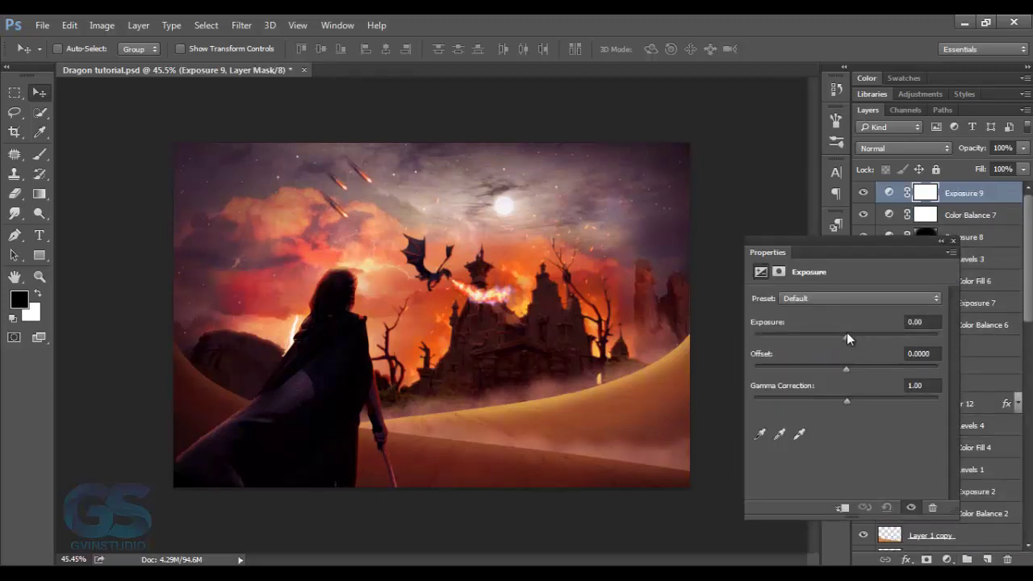
drag(845, 335, 851, 336)
click(952, 242)
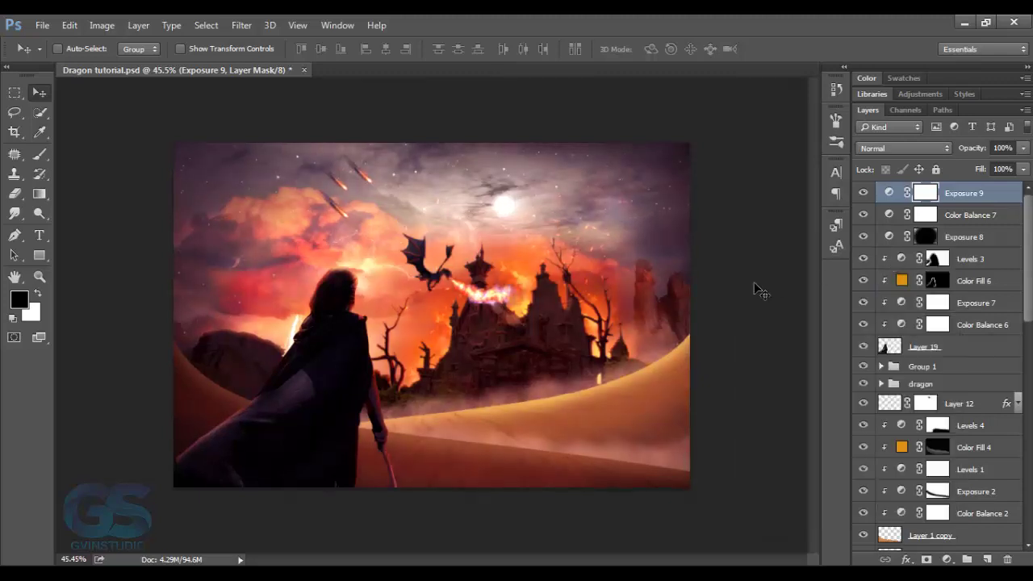
key(ctrl+shift+alt+e)
Apply the Camera Raw Filter to Layer 20 with Clarity set to +20.
click(241, 25)
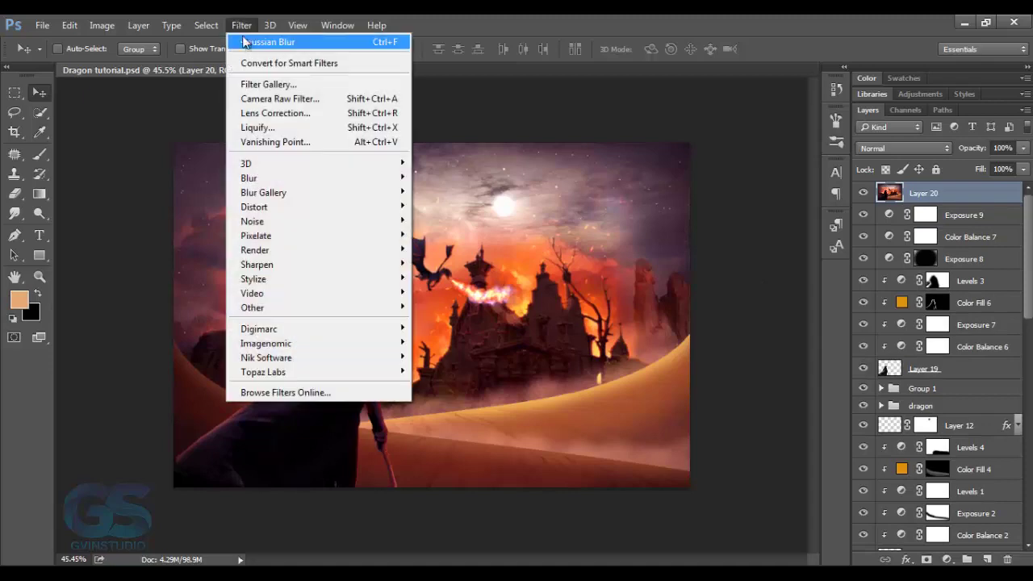
click(249, 98)
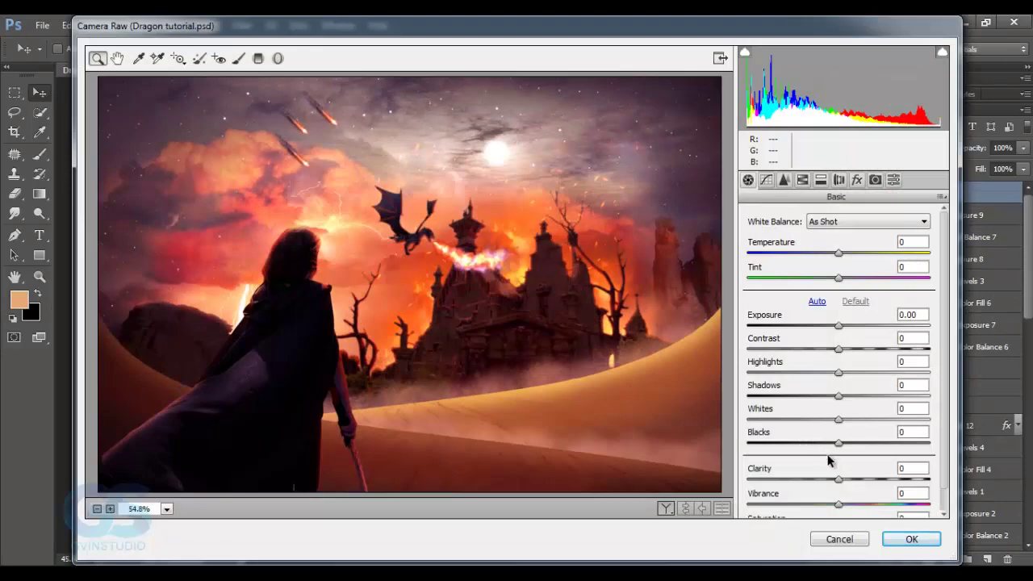
text(20)
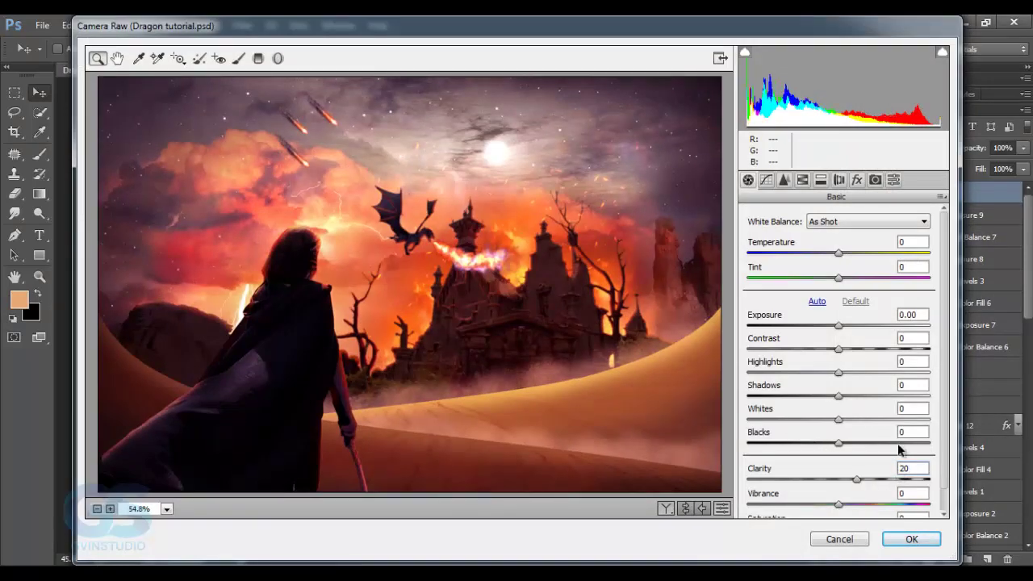
click(899, 362)
text(10)
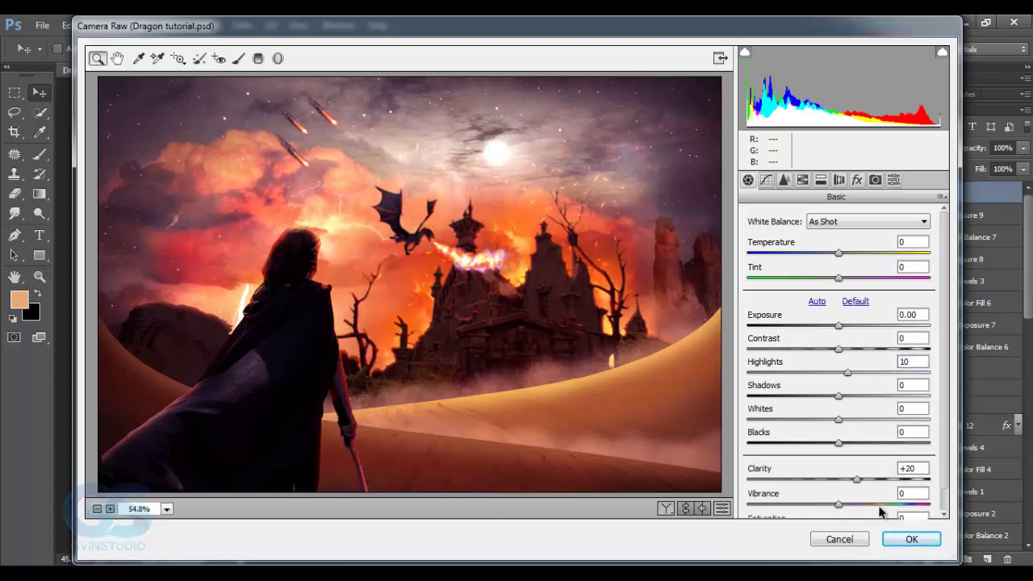
click(907, 539)
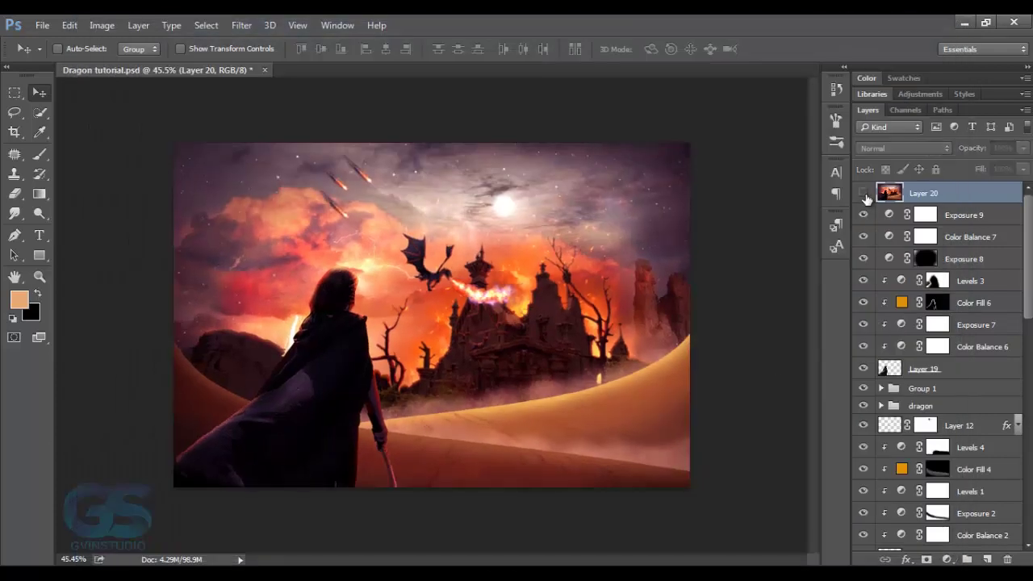